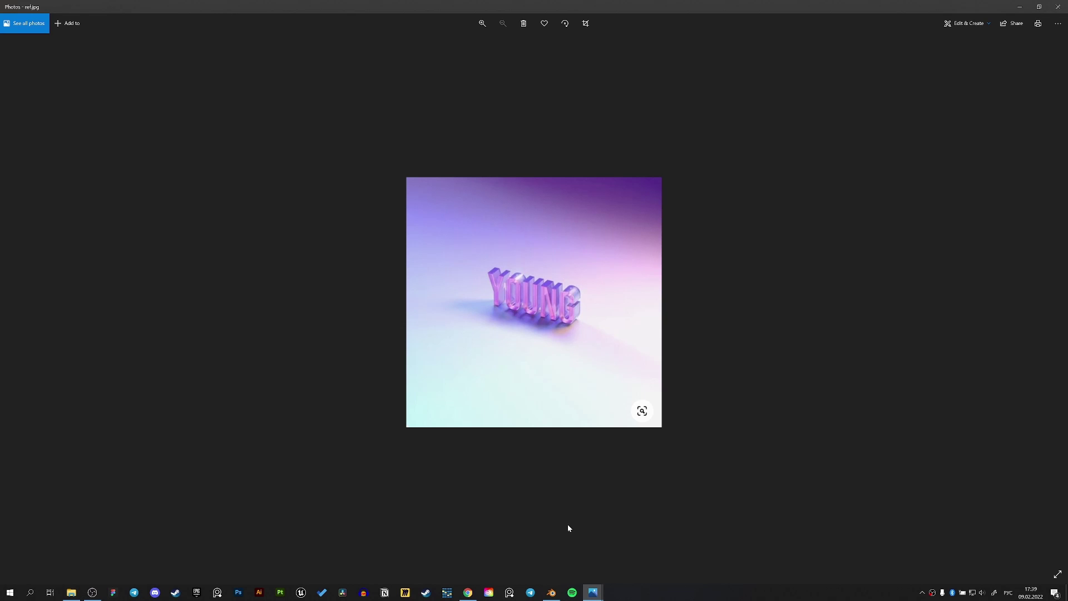
Step: Compare the reference image ref.jpg with render.png, looking at the glass letters, shadows and background gradient
{"action": "key", "text": "Right"}
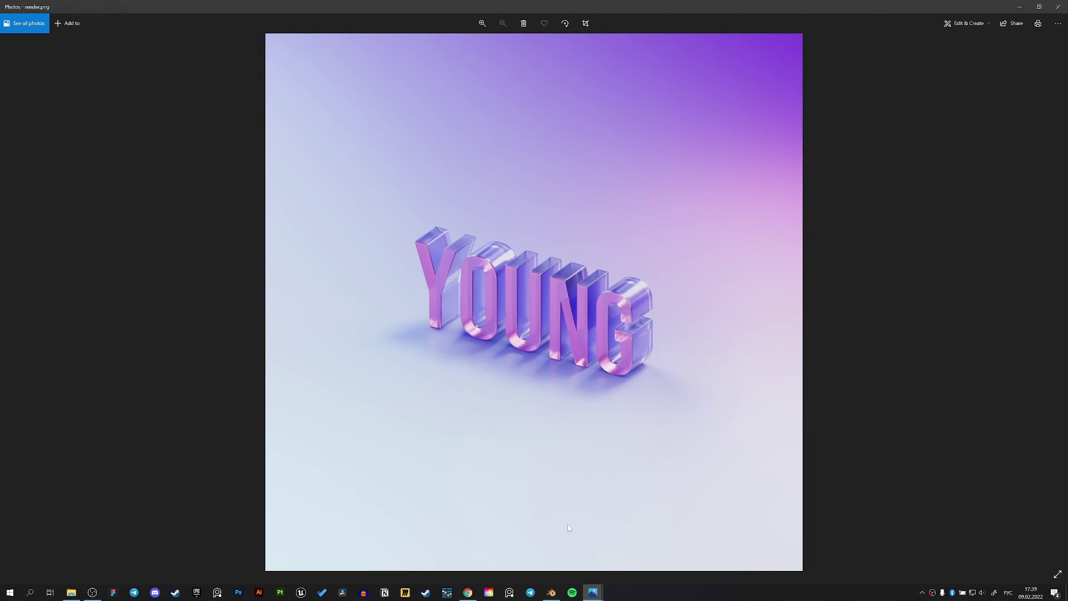
{"action": "key", "text": "Left"}
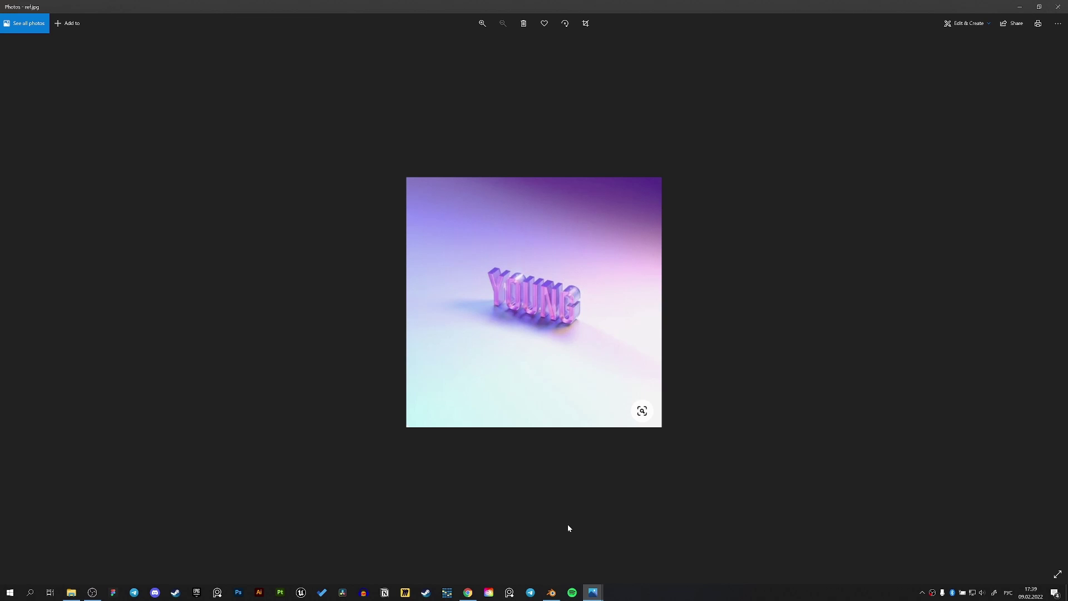
{"action": "key", "text": "Right"}
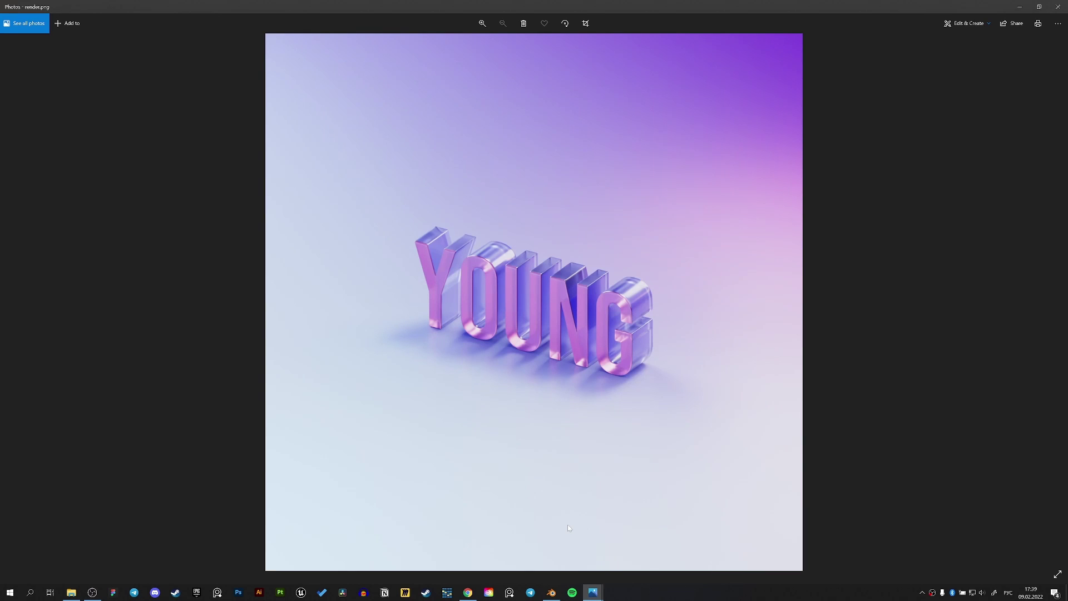
{"action": "key", "text": "Left"}
{"action": "key", "text": "Right"}
{"action": "key", "text": "Left"}
{"action": "key", "text": "Right"}
{"action": "key", "text": "Left"}
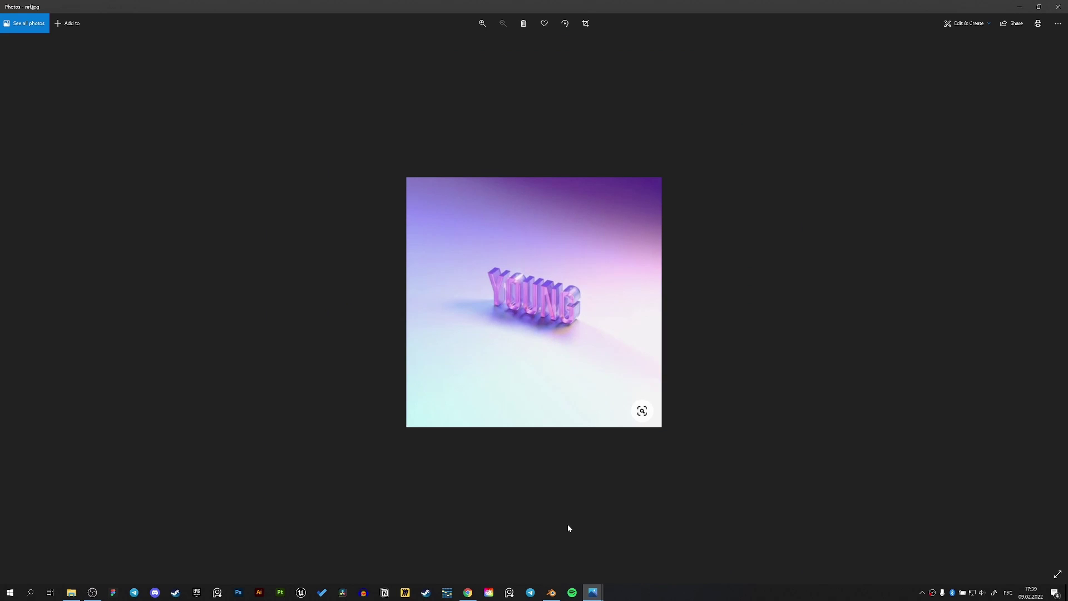
Step: Switch to Blender, add a mesh plane at the origin and scale it up about 12 times
{"action": "left_click", "coordinate": [554, 592]}
{"action": "middle_click_drag", "start_coordinate": [561, 412], "coordinate": [489, 372]}
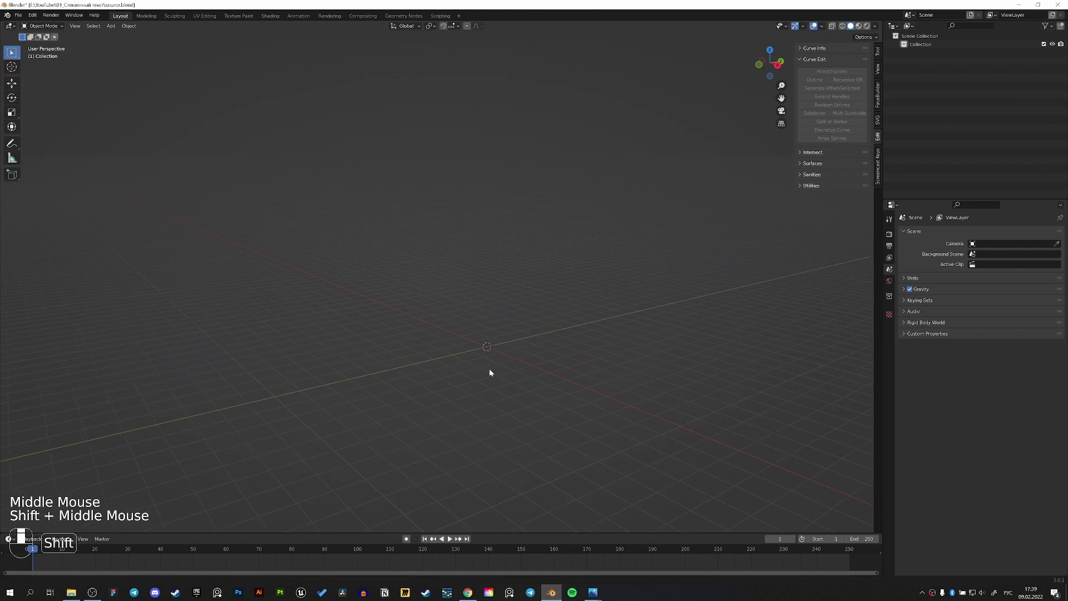
{"action": "key", "text": "shift+a"}
{"action": "mouse_move", "coordinate": [498, 306]}
{"action": "left_click", "coordinate": [532, 311]}
{"action": "key", "text": "s"}
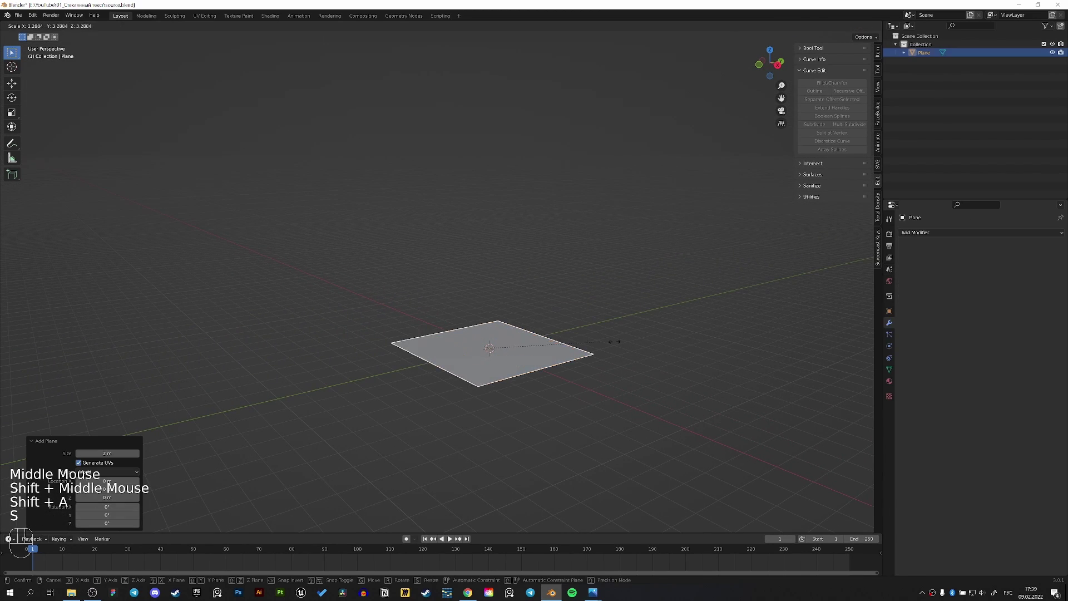
{"action": "left_click", "coordinate": [35, 376]}
Step: Add a text object rotated 90° about the X axis and open its text for editing
{"action": "key", "text": "shift+a"}
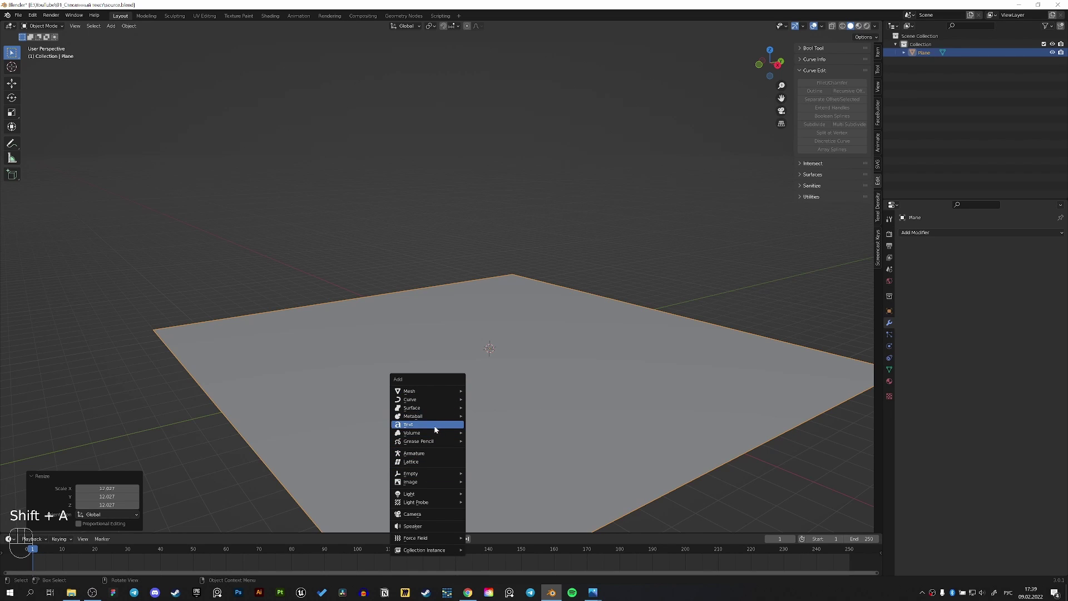
{"action": "left_click", "coordinate": [435, 424]}
{"action": "scroll", "coordinate": [540, 353], "scroll_direction": "up", "scroll_amount": 2}
{"action": "type", "text": "rx90"}
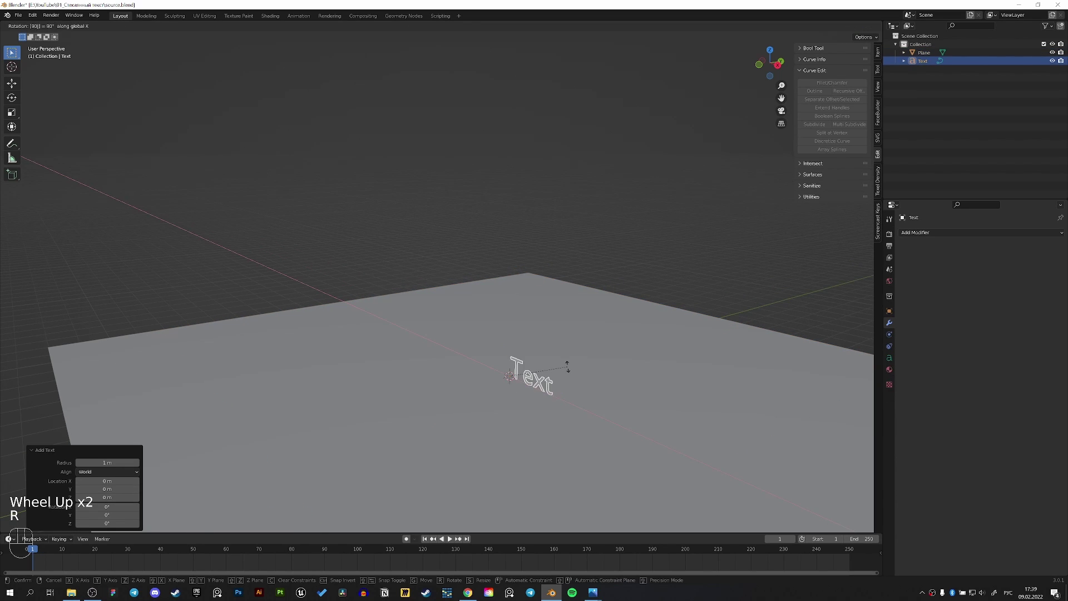
{"action": "key", "text": "Return"}
{"action": "key", "text": "Tab"}
{"action": "key", "text": "a"}
{"action": "key", "text": "ctrl+a"}
{"action": "key", "text": "y"}
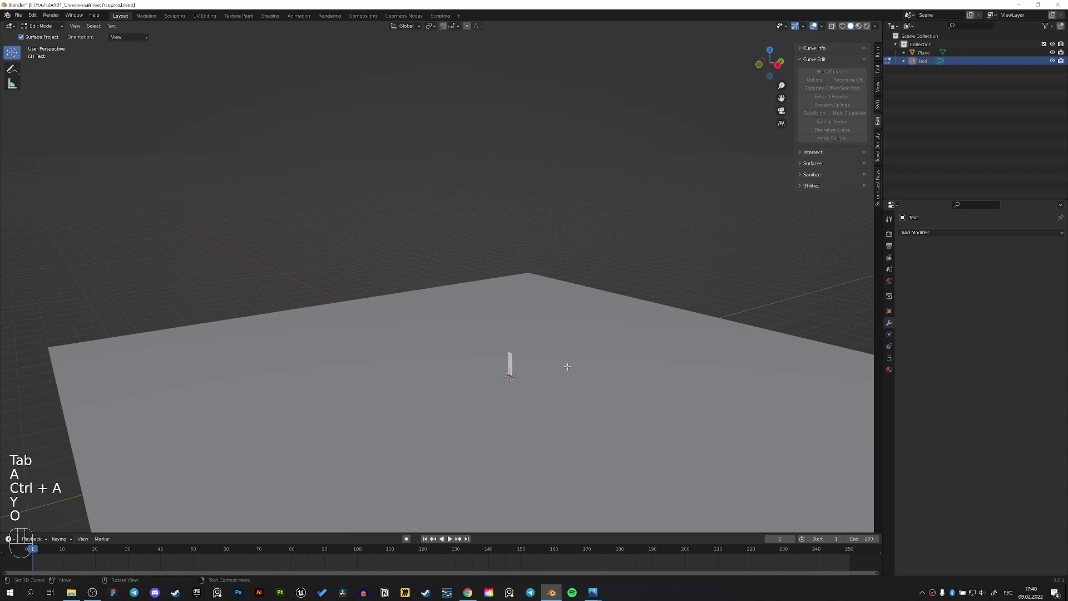
{"action": "key", "text": "o"}
{"action": "key", "text": "BackSpace"}
{"action": "type", "text": "yo"}
{"action": "key", "text": "alt+shift"}
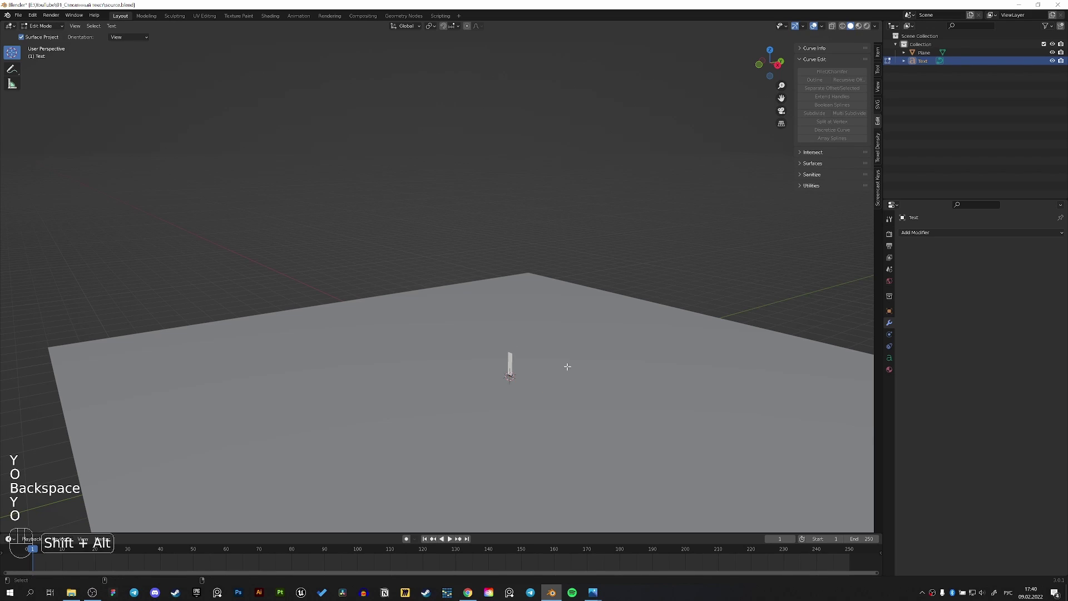
{"action": "key", "text": "BackSpace"}
{"action": "key", "text": "BackSpace"}
{"action": "key", "text": "BackSpace"}
{"action": "key", "text": "BackSpace"}
{"action": "type", "text": "ypu"}
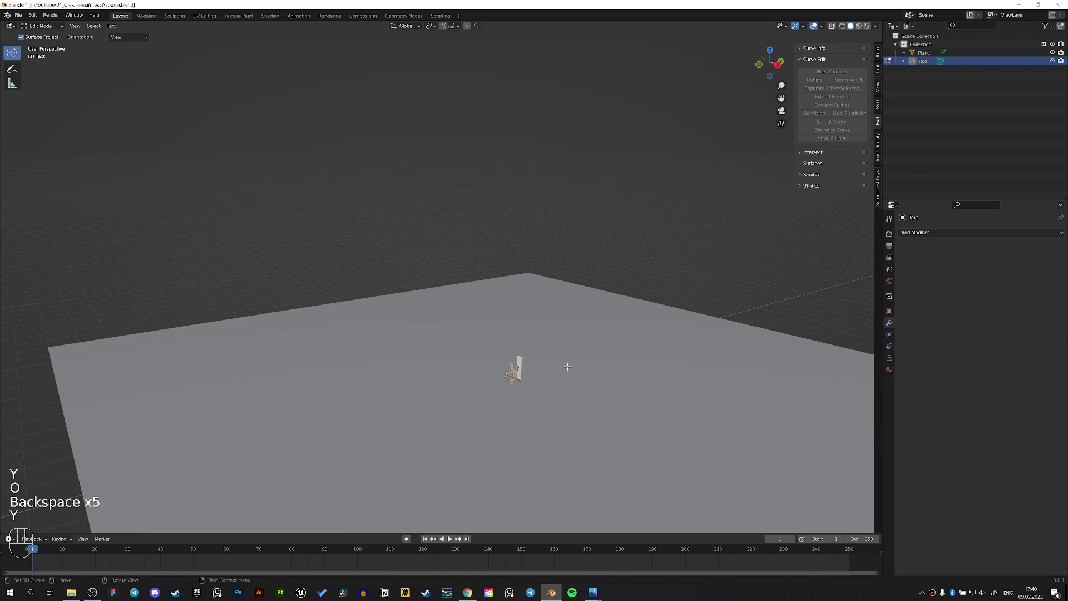
Step: Replace the whole content of the text object with YOUNG in capitals and leave text editing
{"action": "key", "text": "ctrl+a"}
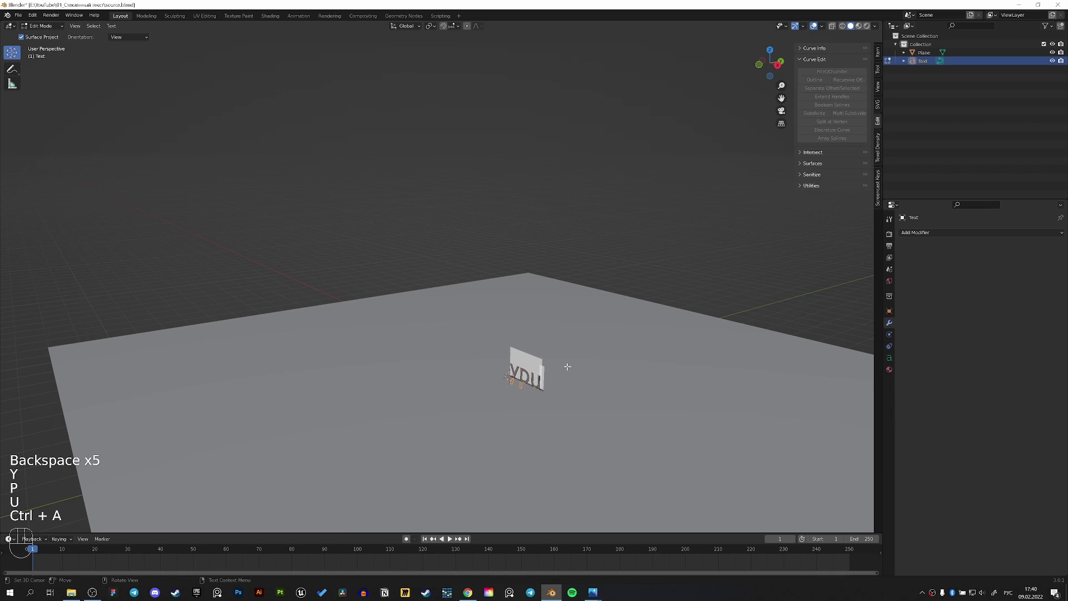
{"action": "key", "text": "alt+shift"}
{"action": "type", "text": "YP"}
{"action": "key", "text": "BackSpace"}
{"action": "type", "text": "OUNG"}
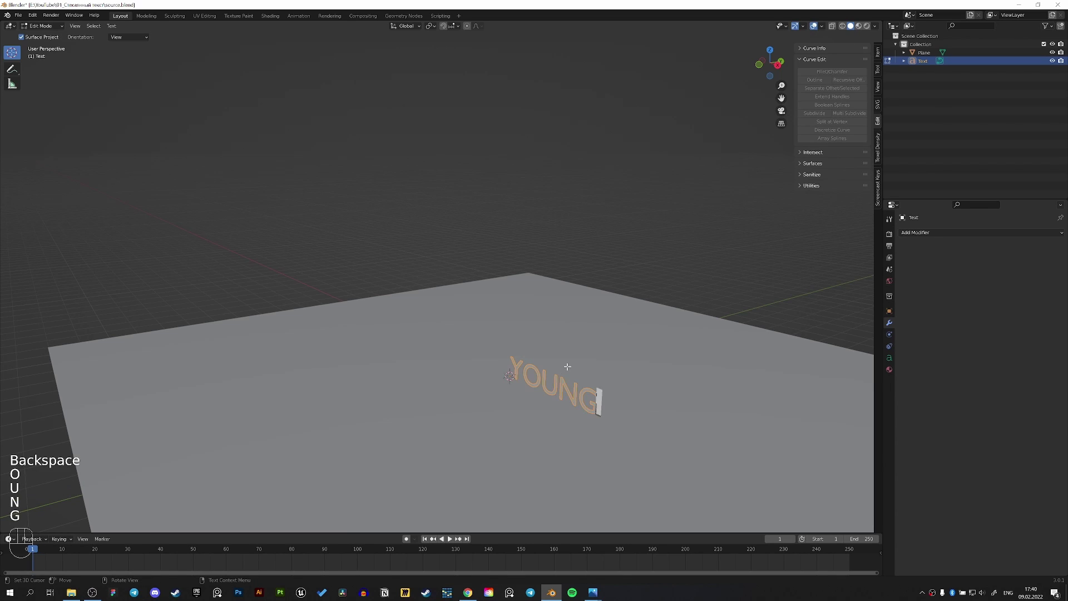
{"action": "key", "text": "Tab"}
Step: Set the text object's regular font to Bebas Neue Regular
{"action": "middle_click_drag", "start_coordinate": [568, 369], "coordinate": [847, 363], "text": "shift"}
{"action": "left_click", "coordinate": [889, 357]}
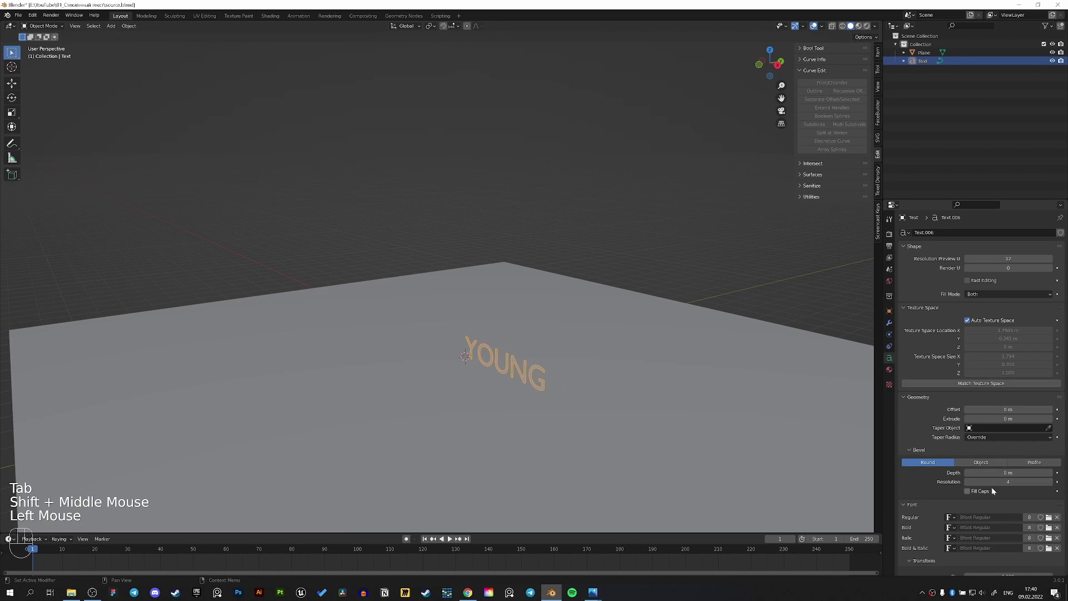
{"action": "left_click", "coordinate": [952, 517]}
{"action": "left_click", "coordinate": [971, 433]}
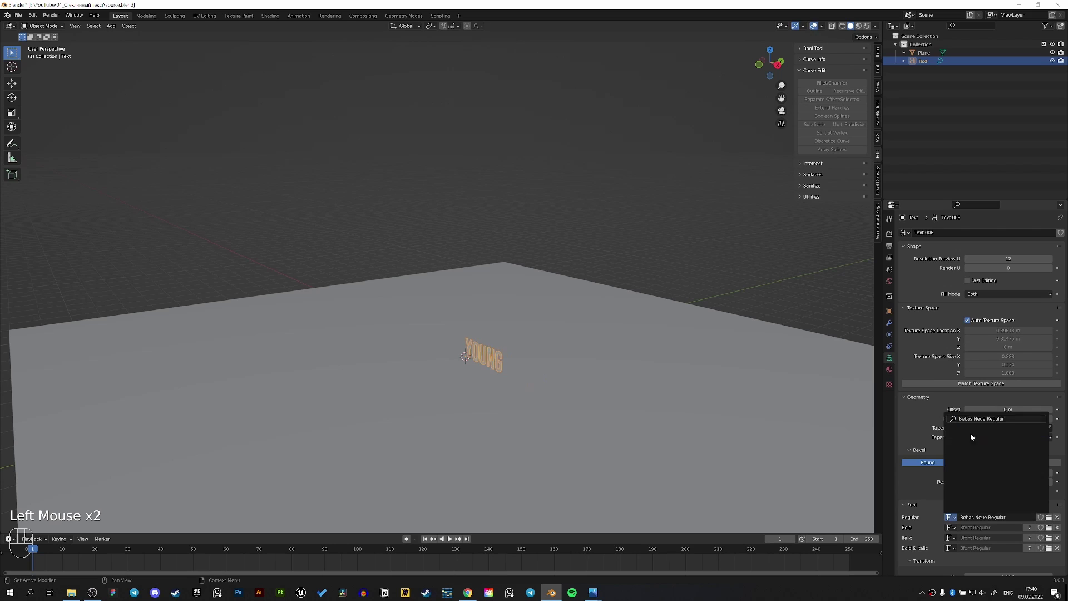
{"action": "left_click", "coordinate": [1049, 518]}
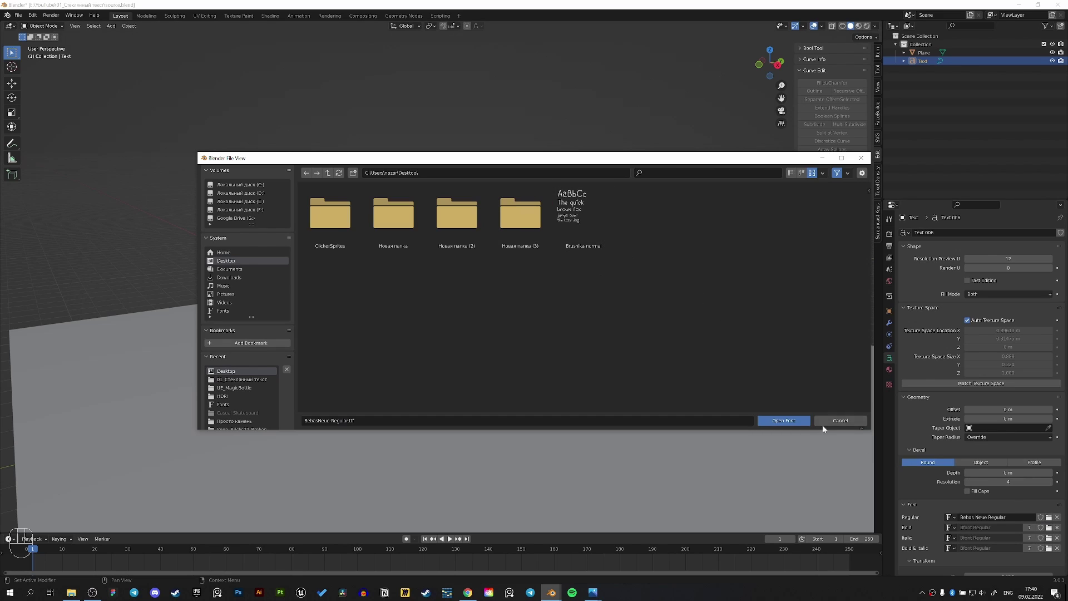
{"action": "left_click", "coordinate": [841, 420]}
Step: Add a Decimate modifier to the YOUNG text and set it to Planar mode
{"action": "scroll", "coordinate": [654, 400], "scroll_direction": "up", "scroll_amount": 2}
{"action": "scroll", "coordinate": [665, 409], "scroll_direction": "up", "scroll_amount": 1}
{"action": "scroll", "coordinate": [662, 407], "scroll_direction": "up", "scroll_amount": 1, "text": "shift"}
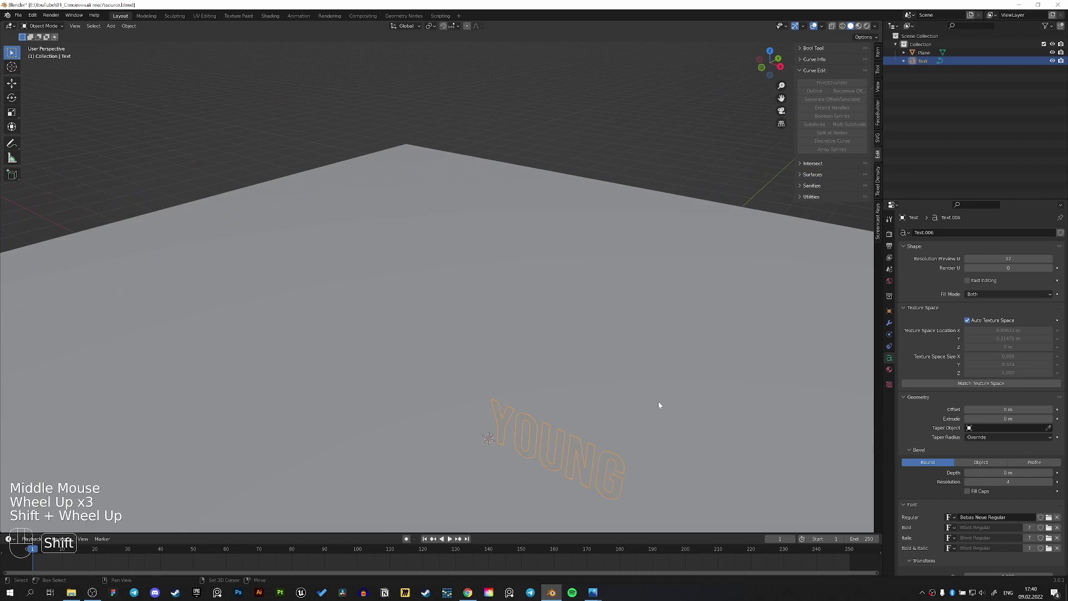
{"action": "middle_click_drag", "start_coordinate": [661, 406], "coordinate": [723, 297], "text": "shift"}
{"action": "left_click", "coordinate": [890, 324]}
{"action": "left_click", "coordinate": [917, 234]}
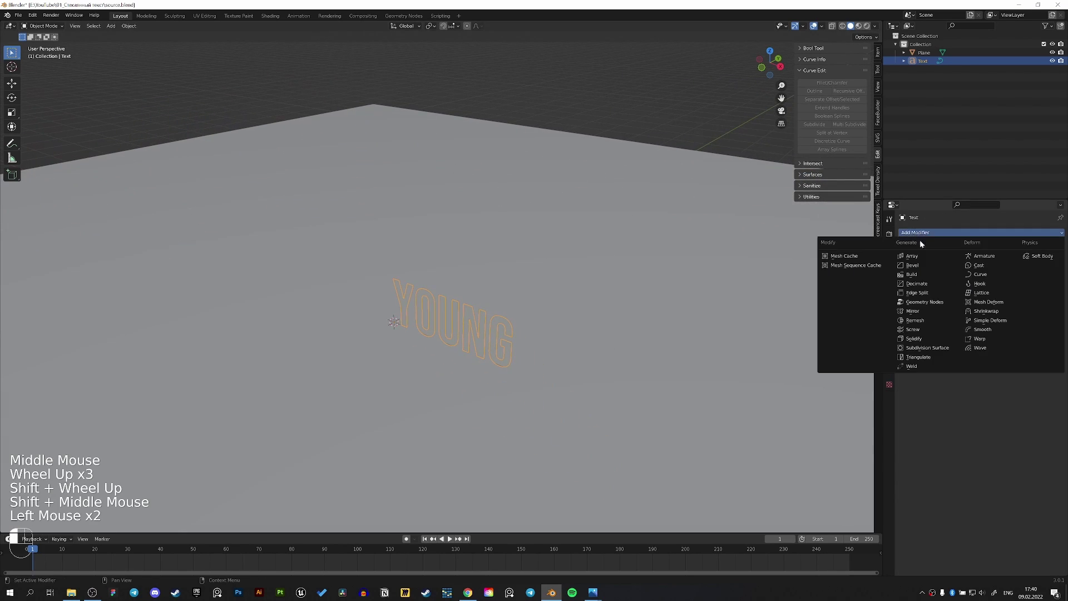
{"action": "left_click", "coordinate": [919, 284]}
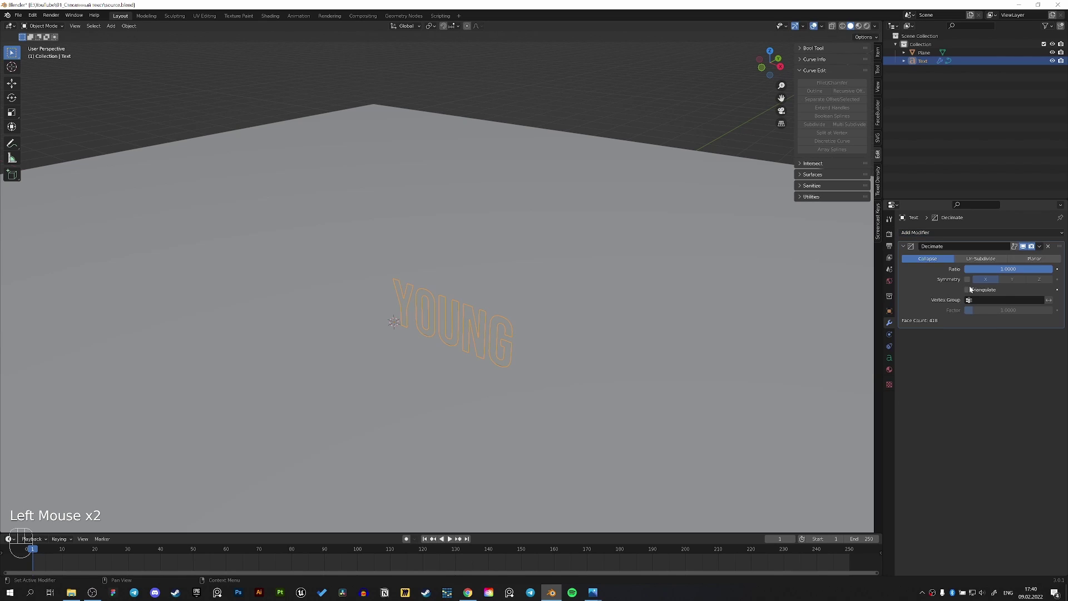
{"action": "left_click", "coordinate": [1026, 259]}
Step: Convert the YOUNG text object to a mesh
{"action": "left_click", "coordinate": [129, 26]}
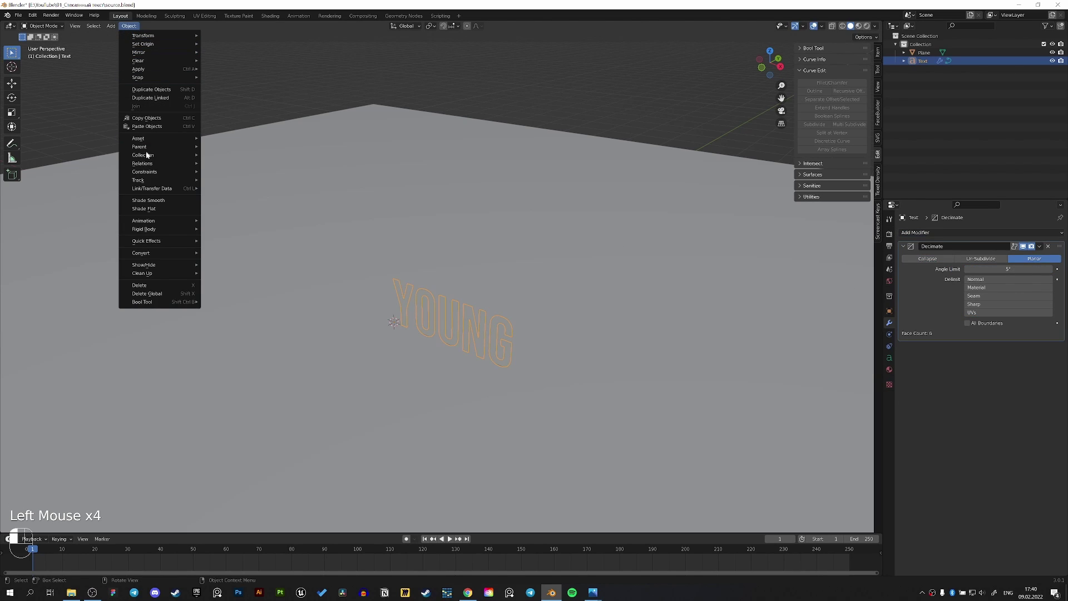
{"action": "mouse_move", "coordinate": [167, 252]}
{"action": "left_click", "coordinate": [230, 260]}
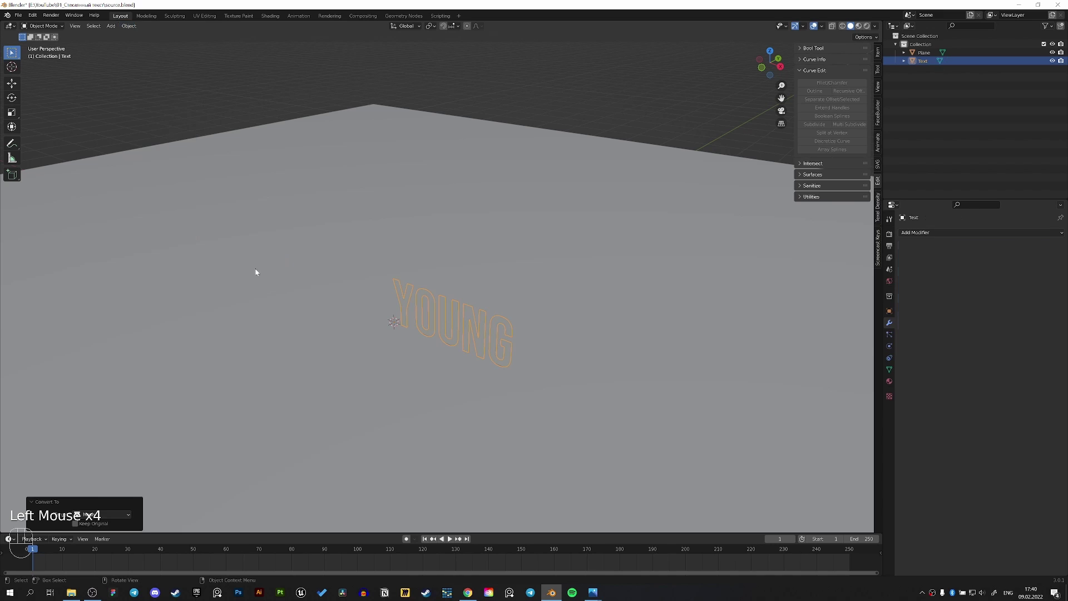
Step: Isolate the YOUNG mesh in the front orthographic view and open it in Edit Mode
{"action": "middle_click_drag", "start_coordinate": [241, 267], "coordinate": [410, 282]}
{"action": "scroll", "coordinate": [623, 358], "scroll_direction": "up", "scroll_amount": 3}
{"action": "middle_click_drag", "start_coordinate": [622, 358], "coordinate": [473, 217]}
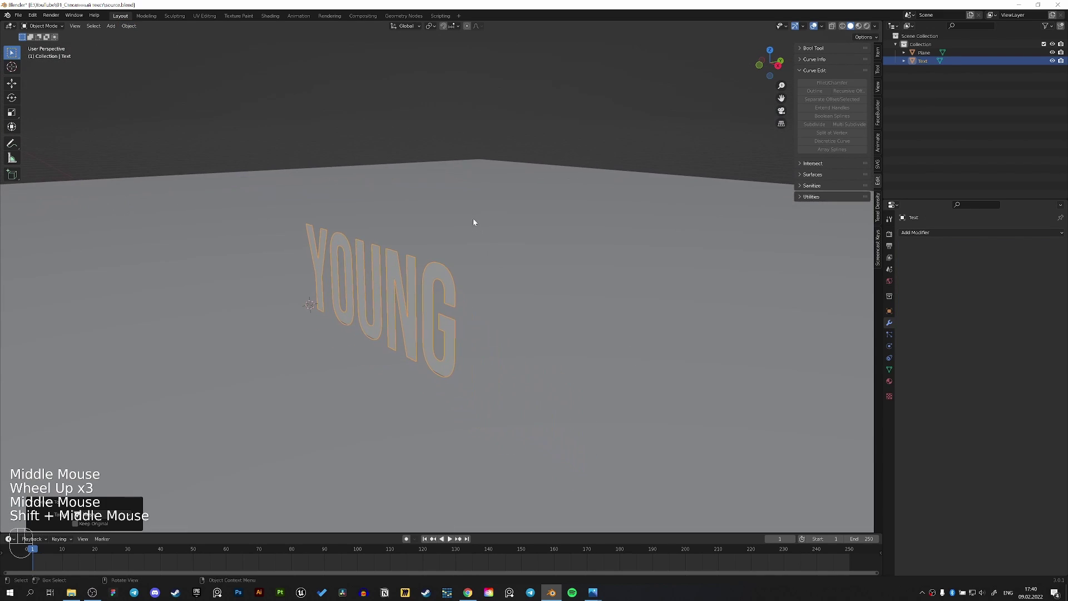
{"action": "scroll", "coordinate": [444, 279], "scroll_direction": "up", "scroll_amount": 1}
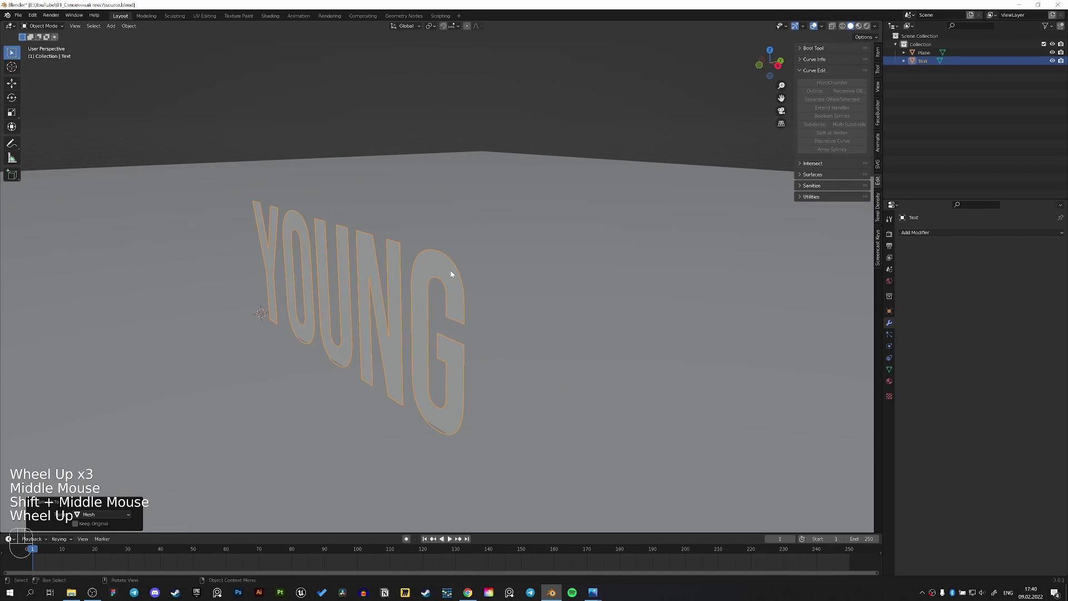
{"action": "key", "text": "KP_Divide"}
{"action": "key", "text": "KP_1"}
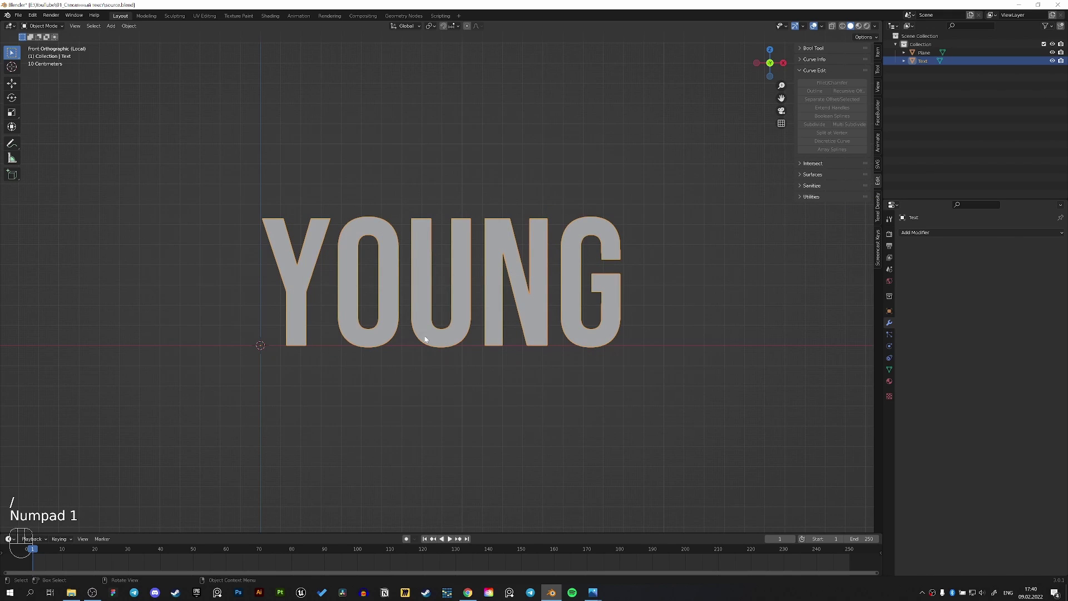
{"action": "scroll", "coordinate": [430, 332], "scroll_direction": "up", "scroll_amount": 3}
{"action": "scroll", "coordinate": [459, 451], "scroll_direction": "up", "scroll_amount": 1}
{"action": "scroll", "coordinate": [458, 477], "scroll_direction": "up", "scroll_amount": 1, "text": "shift"}
{"action": "middle_click_drag", "start_coordinate": [458, 477], "coordinate": [467, 339], "text": "shift"}
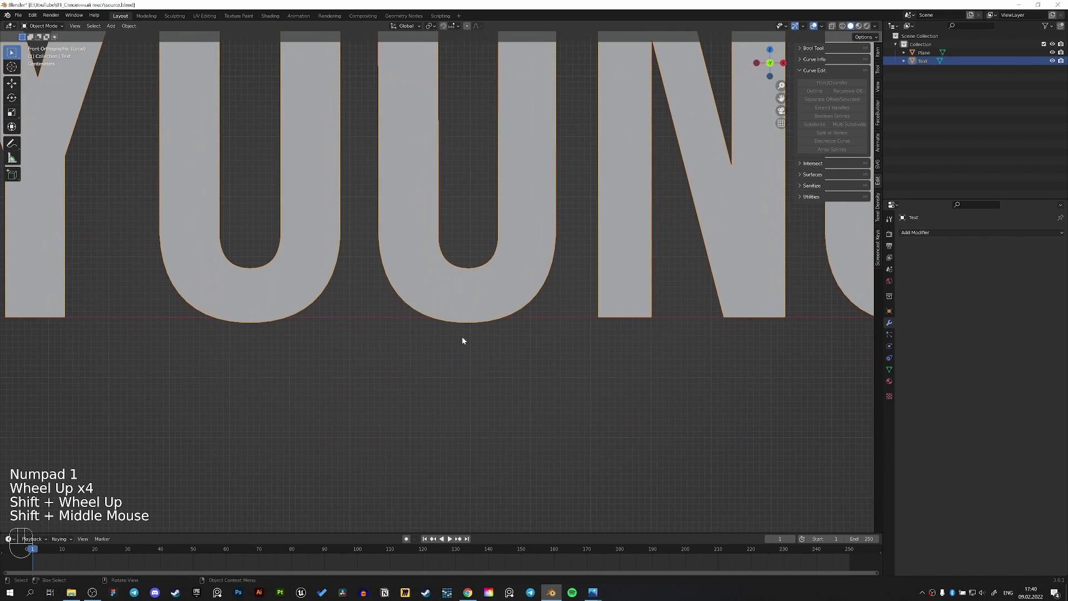
{"action": "scroll", "coordinate": [506, 365], "scroll_direction": "up", "scroll_amount": 3}
{"action": "scroll", "coordinate": [530, 364], "scroll_direction": "down", "scroll_amount": 3}
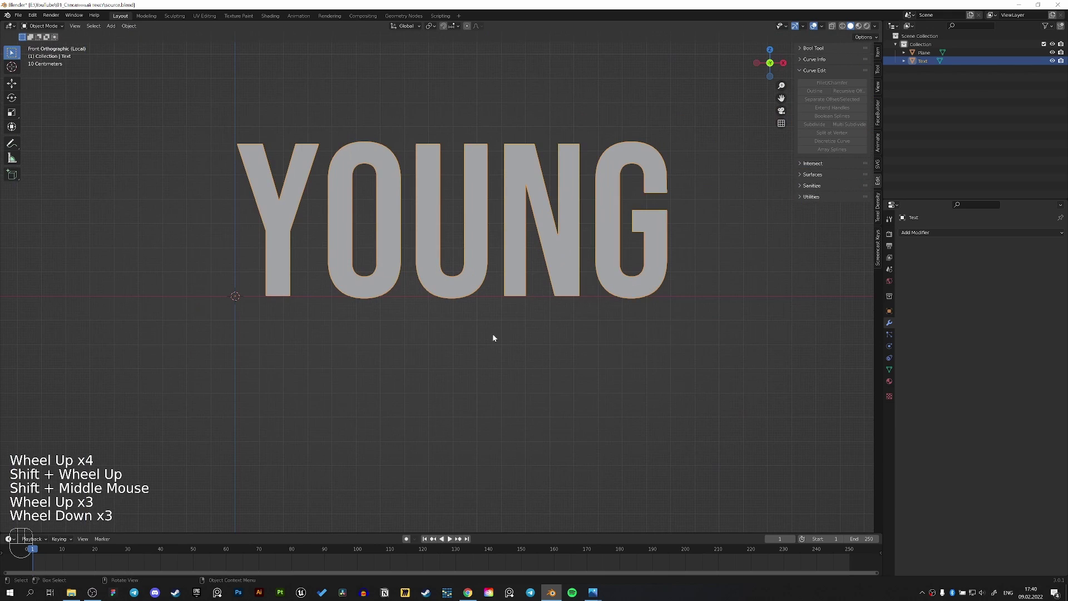
{"action": "key", "text": "Tab"}
Step: Select all linked faces of the letters U, G and O in face selection mode
{"action": "scroll", "coordinate": [459, 303], "scroll_direction": "up", "scroll_amount": 2}
{"action": "left_click", "coordinate": [465, 298]}
{"action": "key", "text": "3"}
{"action": "left_click", "coordinate": [470, 293]}
{"action": "left_click", "coordinate": [469, 289]}
{"action": "key", "text": "l"}
{"action": "scroll", "coordinate": [469, 295], "scroll_direction": "up", "scroll_amount": 4}
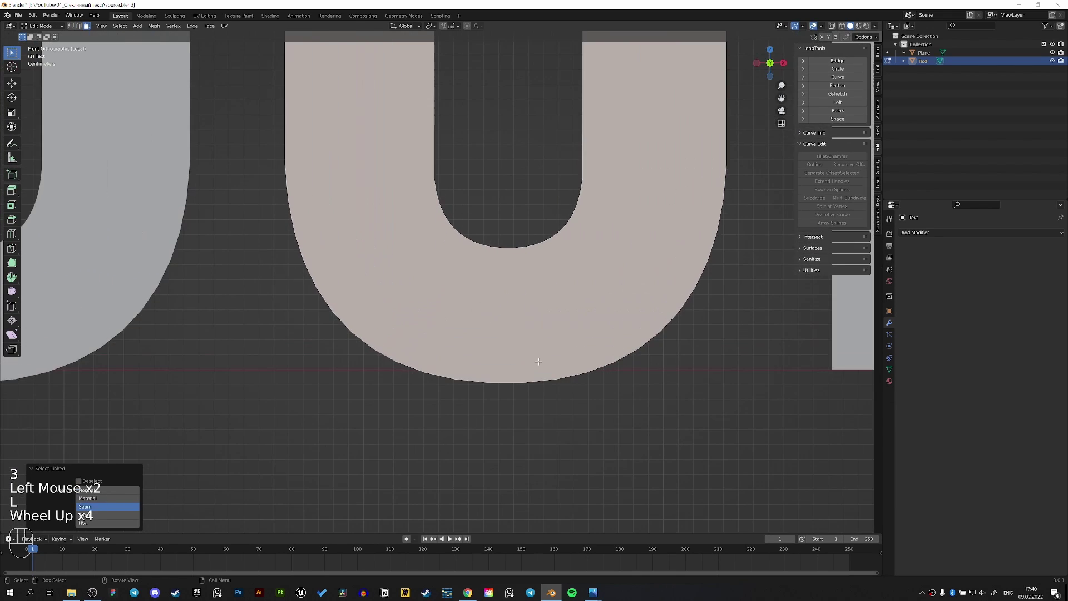
{"action": "scroll", "coordinate": [575, 351], "scroll_direction": "down", "scroll_amount": 2}
{"action": "middle_click_drag", "start_coordinate": [791, 306], "coordinate": [663, 305], "text": "shift"}
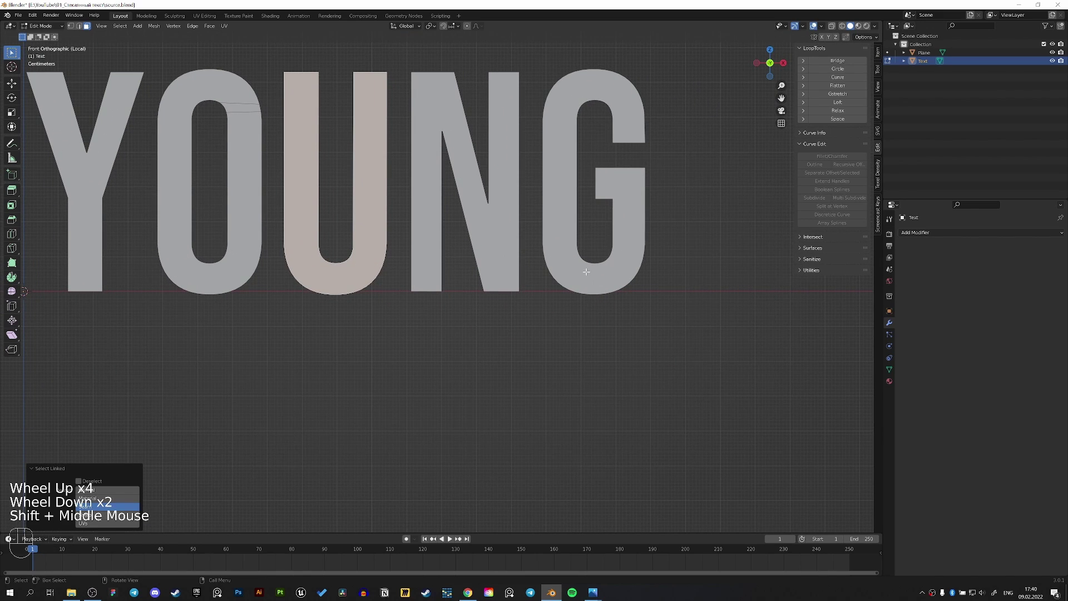
{"action": "key", "text": "l"}
{"action": "key", "text": "l"}
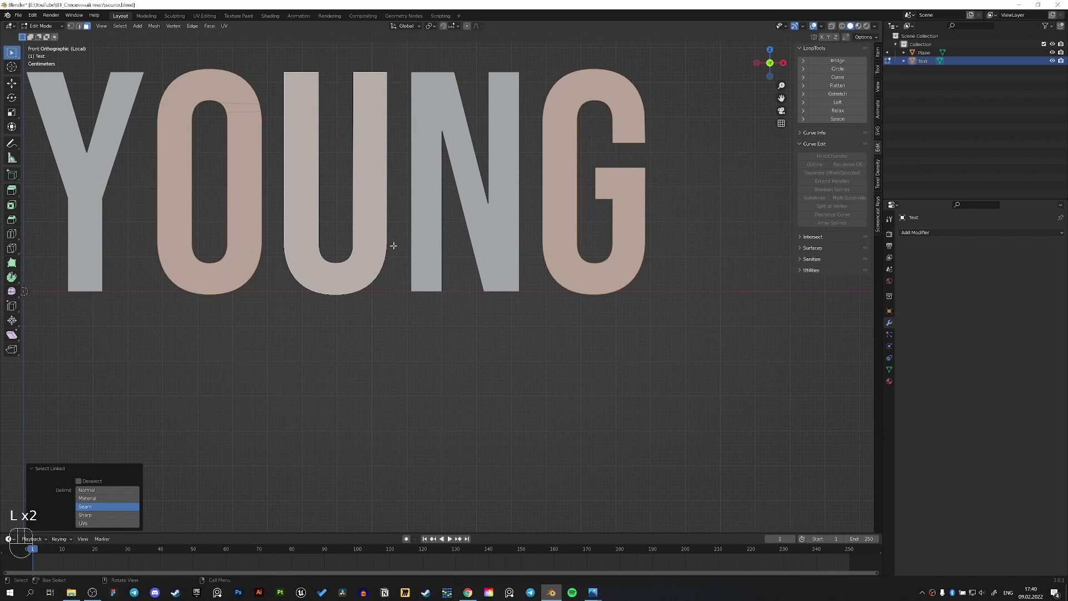
Step: Try raising the selected O, U and G about 0.009 m along Z to the baseline, and undo the move
{"action": "scroll", "coordinate": [580, 225], "scroll_direction": "up", "scroll_amount": 2}
{"action": "middle_click_drag", "start_coordinate": [661, 308], "coordinate": [434, 334], "text": "shift"}
{"action": "scroll", "coordinate": [332, 267], "scroll_direction": "up", "scroll_amount": 3}
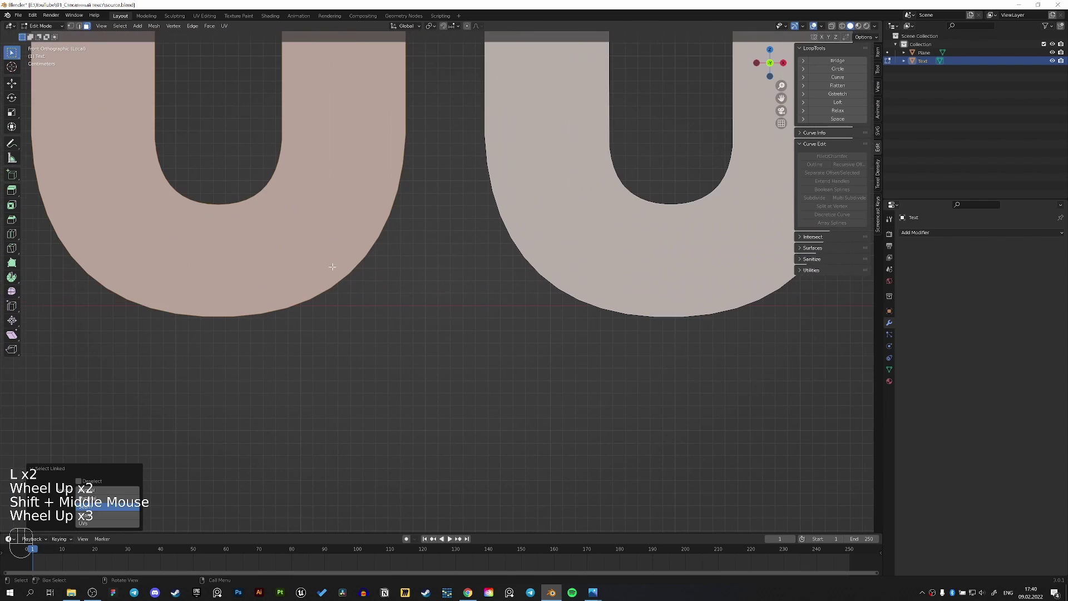
{"action": "key", "text": "g"}
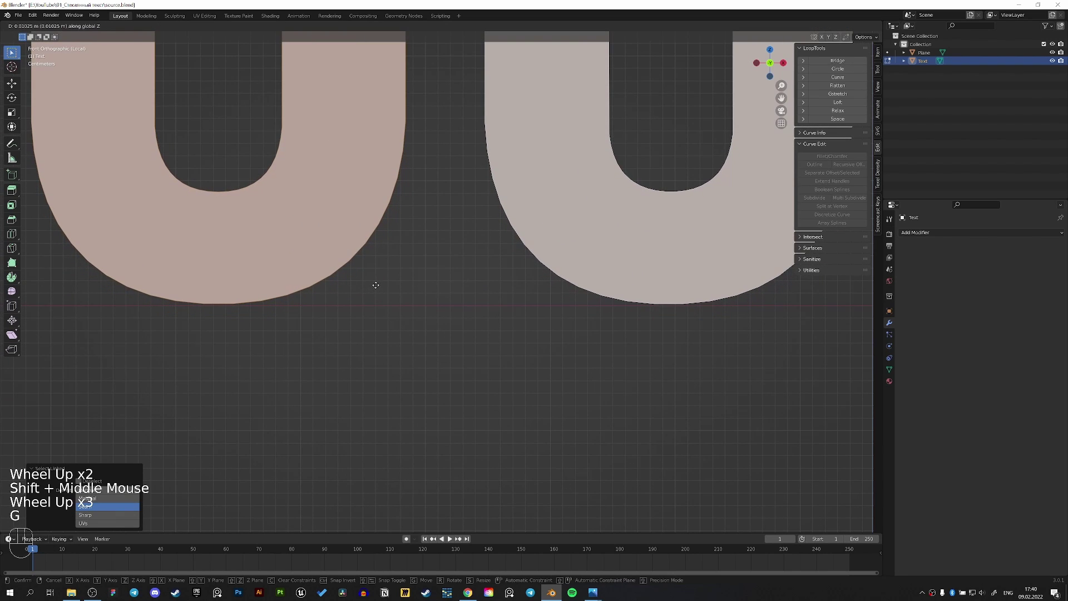
{"action": "left_click", "coordinate": [375, 286]}
{"action": "scroll", "coordinate": [716, 331], "scroll_direction": "down", "scroll_amount": 1}
{"action": "middle_click_drag", "start_coordinate": [716, 332], "coordinate": [525, 307], "text": "shift"}
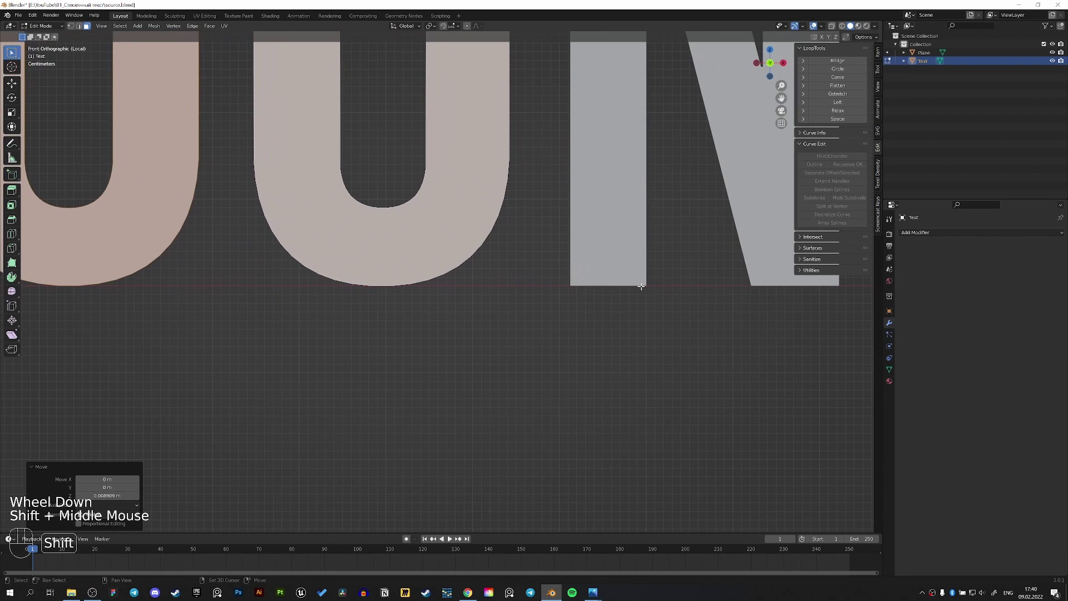
{"action": "scroll", "coordinate": [608, 293], "scroll_direction": "up", "scroll_amount": 1}
{"action": "scroll", "coordinate": [550, 288], "scroll_direction": "down", "scroll_amount": 2}
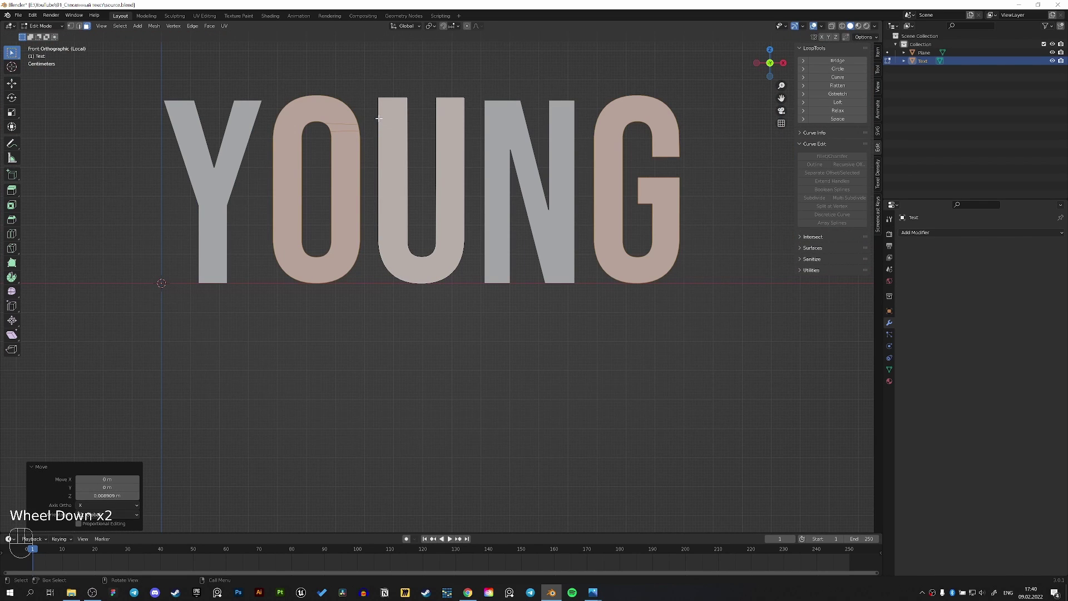
{"action": "key", "text": "ctrl+z"}
Step: Raise only the lower curved parts of O, U and G about 0.009 m along Z to the baseline and leave Edit Mode
{"action": "left_click_drag", "start_coordinate": [248, 316], "coordinate": [479, 217]}
{"action": "left_click_drag", "start_coordinate": [585, 303], "coordinate": [719, 223], "text": "shift"}
{"action": "scroll", "coordinate": [553, 306], "scroll_direction": "up", "scroll_amount": 4}
{"action": "key", "text": "g"}
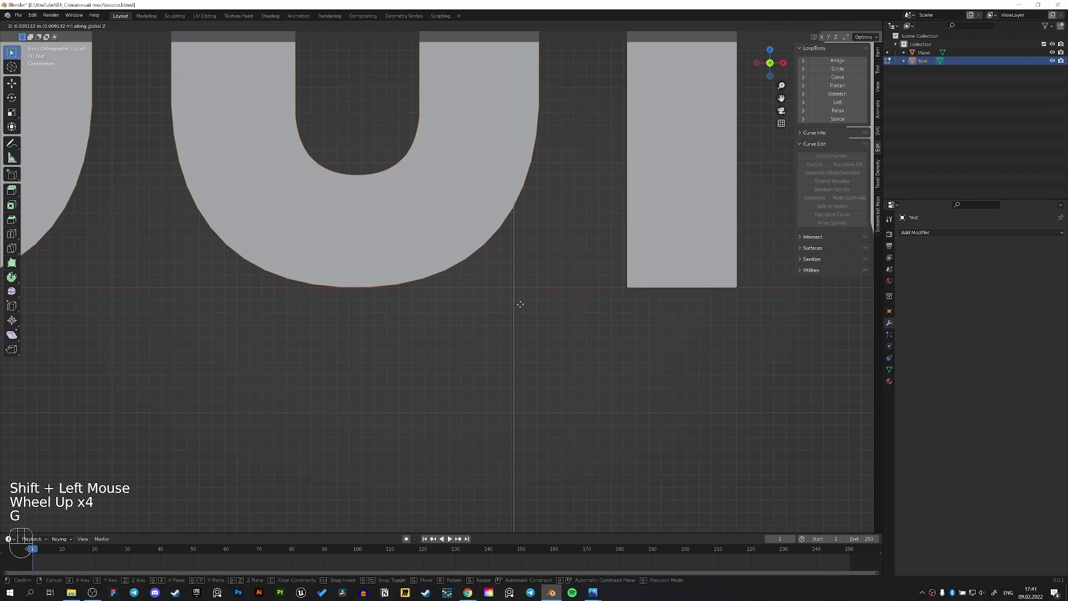
{"action": "left_click", "coordinate": [522, 303]}
{"action": "scroll", "coordinate": [522, 304], "scroll_direction": "down", "scroll_amount": 2}
{"action": "key", "text": "Tab"}
Step: Leave the isolated view and apply the scale of the YOUNG mesh
{"action": "scroll", "coordinate": [522, 303], "scroll_direction": "down", "scroll_amount": 2}
{"action": "scroll", "coordinate": [518, 284], "scroll_direction": "down", "scroll_amount": 2}
{"action": "key", "text": "slash"}
{"action": "key", "text": "ctrl+a"}
{"action": "left_click", "coordinate": [420, 304]}
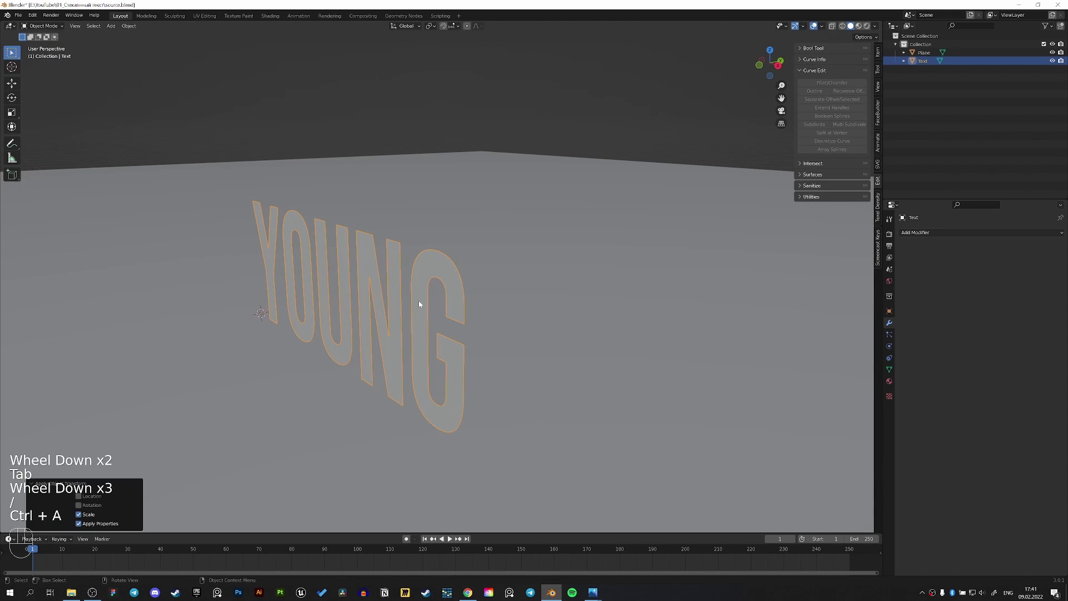
Step: Save the scene file as it stands with the scaled YOUNG mesh
{"action": "middle_click_drag", "start_coordinate": [422, 303], "coordinate": [543, 318], "text": "shift"}
{"action": "scroll", "coordinate": [472, 317], "scroll_direction": "down", "scroll_amount": 2}
{"action": "key", "text": "ctrl+s"}
{"action": "middle_click_drag", "start_coordinate": [460, 315], "coordinate": [535, 309]}
{"action": "scroll", "coordinate": [475, 312], "scroll_direction": "up", "scroll_amount": 2}
{"action": "scroll", "coordinate": [426, 301], "scroll_direction": "up", "scroll_amount": 3}
{"action": "scroll", "coordinate": [434, 295], "scroll_direction": "down", "scroll_amount": 2}
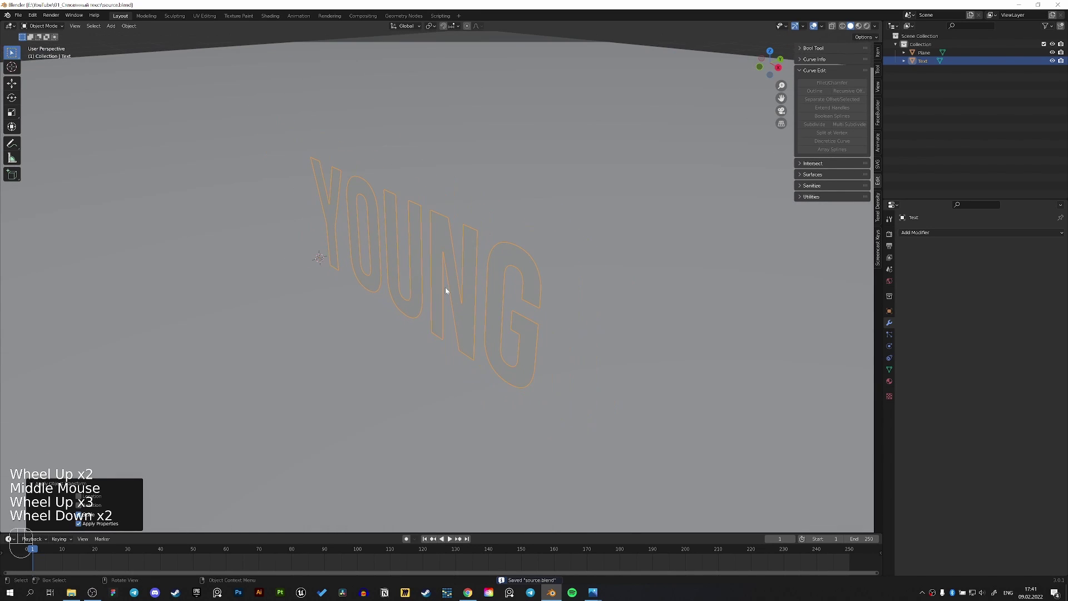
Step: Turn on the Face Orientation overlay and enter Edit Mode on the YOUNG mesh
{"action": "left_click", "coordinate": [822, 26]}
{"action": "left_click", "coordinate": [780, 177]}
{"action": "key", "text": "Tab"}
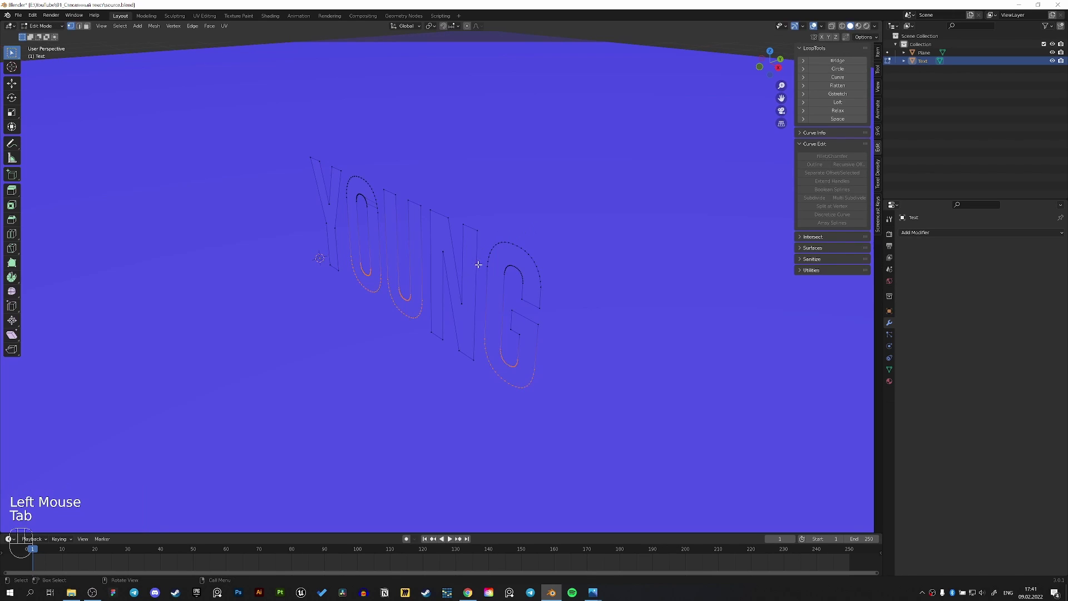
Step: Try extruding all the letters about 0.325 m along their normals, and undo the extrusion
{"action": "key", "text": "a"}
{"action": "key", "text": "e"}
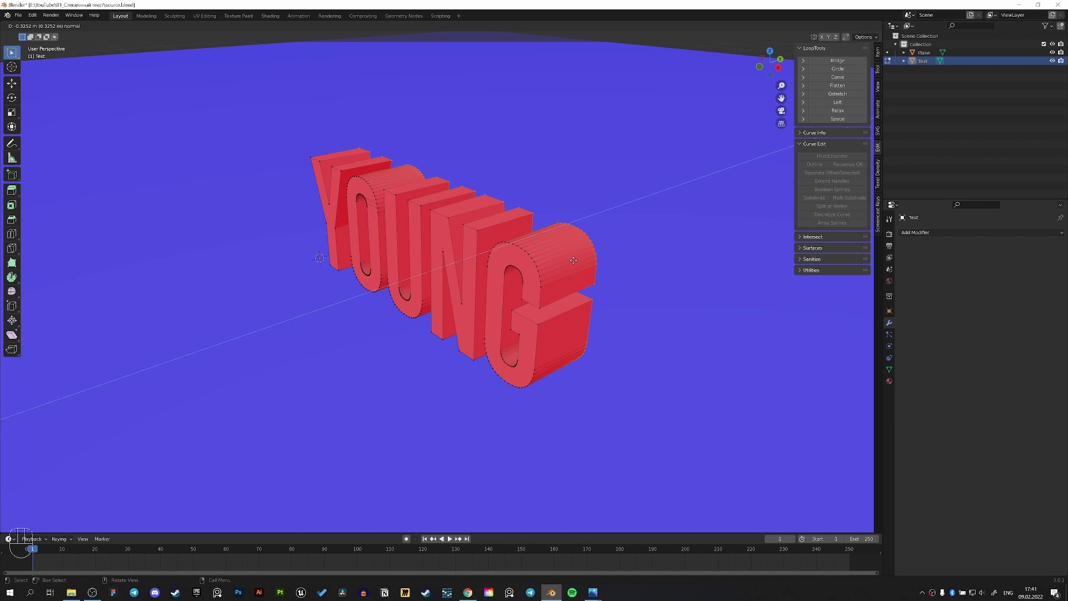
{"action": "right_click", "coordinate": [574, 261]}
{"action": "key", "text": "ctrl+z"}
Step: Select the larger face of the letter O in face selection mode and turn off the Face Orientation overlay
{"action": "middle_click_drag", "start_coordinate": [436, 264], "coordinate": [508, 298]}
{"action": "scroll", "coordinate": [523, 278], "scroll_direction": "up", "scroll_amount": 2}
{"action": "key", "text": "3"}
{"action": "left_click", "coordinate": [518, 260]}
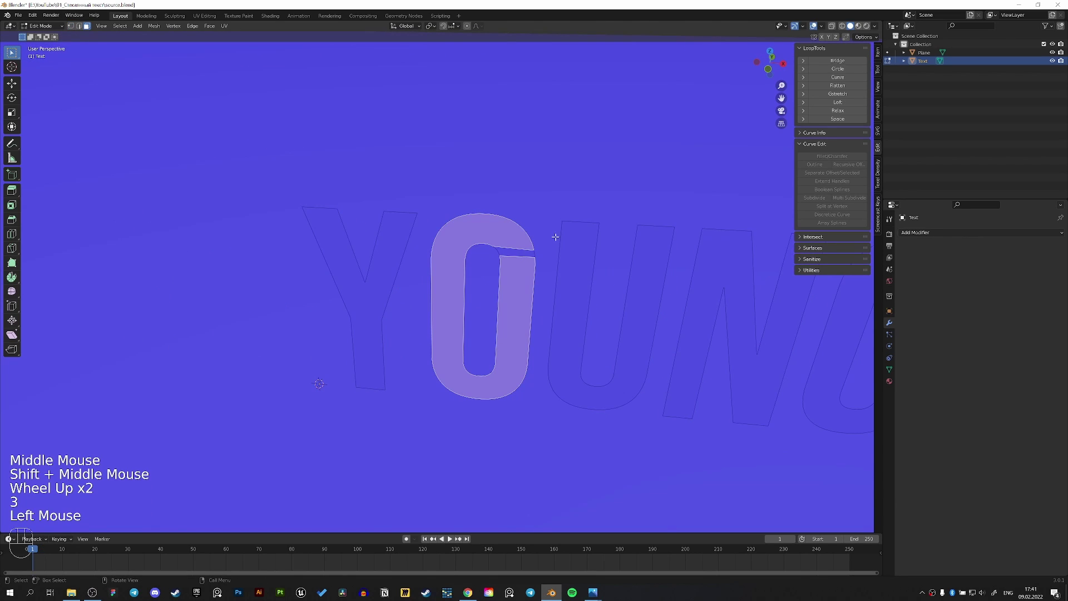
{"action": "left_click", "coordinate": [823, 26]}
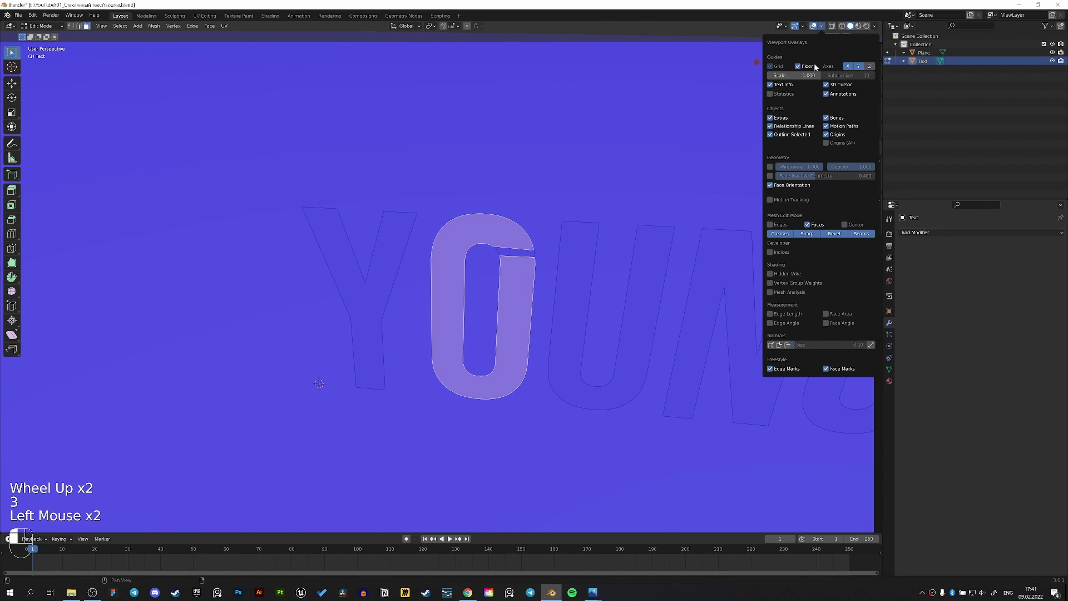
{"action": "left_click", "coordinate": [771, 185]}
Step: Try deleting both flat faces of the letter O, and undo the deletion
{"action": "scroll", "coordinate": [542, 262], "scroll_direction": "up", "scroll_amount": 3}
{"action": "left_click", "coordinate": [551, 236], "text": "shift"}
{"action": "key", "text": "x"}
{"action": "left_click", "coordinate": [544, 239]}
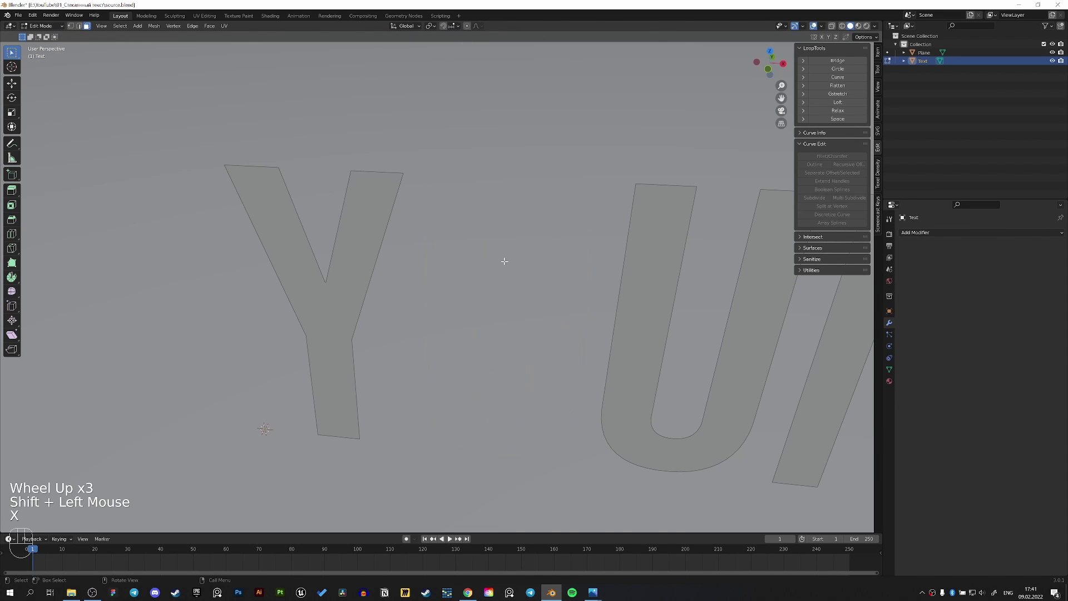
{"action": "key", "text": "ctrl+z"}
Step: Select the entire flat YOUNG mesh and extrude it backward into solid 3D letters
{"action": "middle_click_drag", "start_coordinate": [575, 248], "coordinate": [518, 261]}
{"action": "scroll", "coordinate": [547, 251], "scroll_direction": "down", "scroll_amount": 2}
{"action": "key", "text": "2"}
{"action": "left_click", "coordinate": [517, 262]}
{"action": "scroll", "coordinate": [536, 301], "scroll_direction": "down", "scroll_amount": 1}
{"action": "key", "text": "a"}
{"action": "middle_click_drag", "start_coordinate": [537, 300], "coordinate": [602, 326], "text": "shift"}
{"action": "scroll", "coordinate": [476, 305], "scroll_direction": "up", "scroll_amount": 1}
{"action": "key", "text": "e"}
{"action": "left_click", "coordinate": [526, 296]}
Step: Select the front faces of the letter O in face selection mode
{"action": "scroll", "coordinate": [602, 325], "scroll_direction": "up", "scroll_amount": 1}
{"action": "key", "text": "2"}
{"action": "left_click", "coordinate": [541, 273]}
{"action": "key", "text": "3"}
{"action": "left_click", "coordinate": [522, 224]}
{"action": "left_click", "coordinate": [522, 224], "text": "shift"}
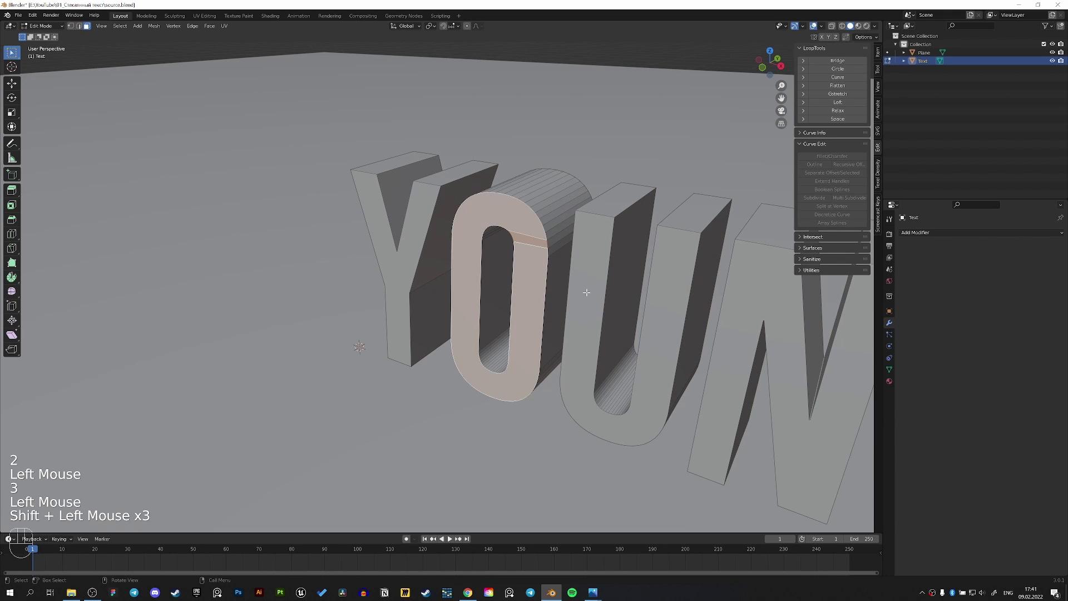
Step: Select the whole YOUNG mesh and recalculate its normals to the outside
{"action": "middle_click_drag", "start_coordinate": [568, 290], "coordinate": [474, 231], "text": "shift"}
{"action": "key", "text": "Tab"}
{"action": "key", "text": "Tab"}
{"action": "key", "text": "a"}
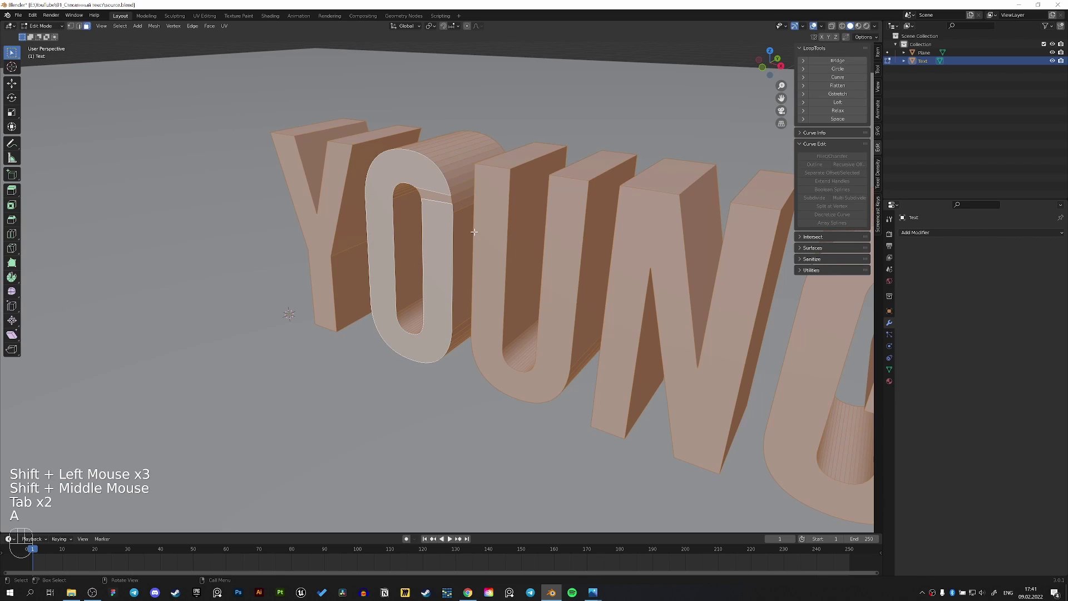
{"action": "key", "text": "alt+n"}
{"action": "left_click", "coordinate": [472, 232]}
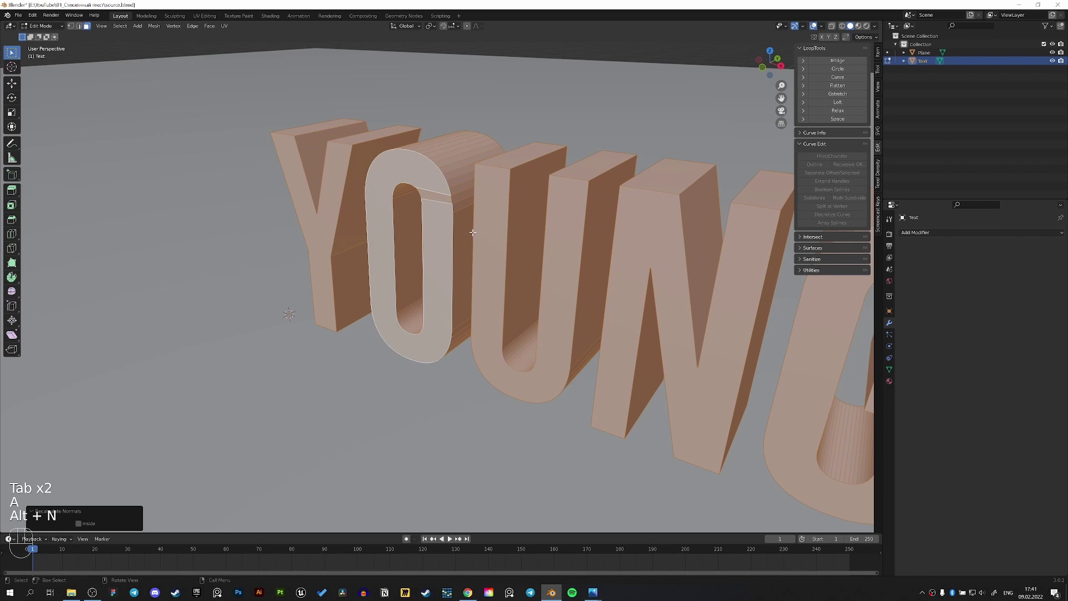
Step: Delete the front faces of the letter O
{"action": "left_click", "coordinate": [427, 224]}
{"action": "left_click", "coordinate": [439, 198], "text": "shift"}
{"action": "key", "text": "x"}
{"action": "left_click", "coordinate": [439, 198]}
Step: Bridge the inner and outer front edge loops of the letter O with LoopTools and save the file
{"action": "middle_click_drag", "start_coordinate": [462, 219], "coordinate": [534, 263], "text": "shift"}
{"action": "scroll", "coordinate": [558, 291], "scroll_direction": "up", "scroll_amount": 1}
{"action": "key", "text": "2"}
{"action": "left_click", "coordinate": [535, 293]}
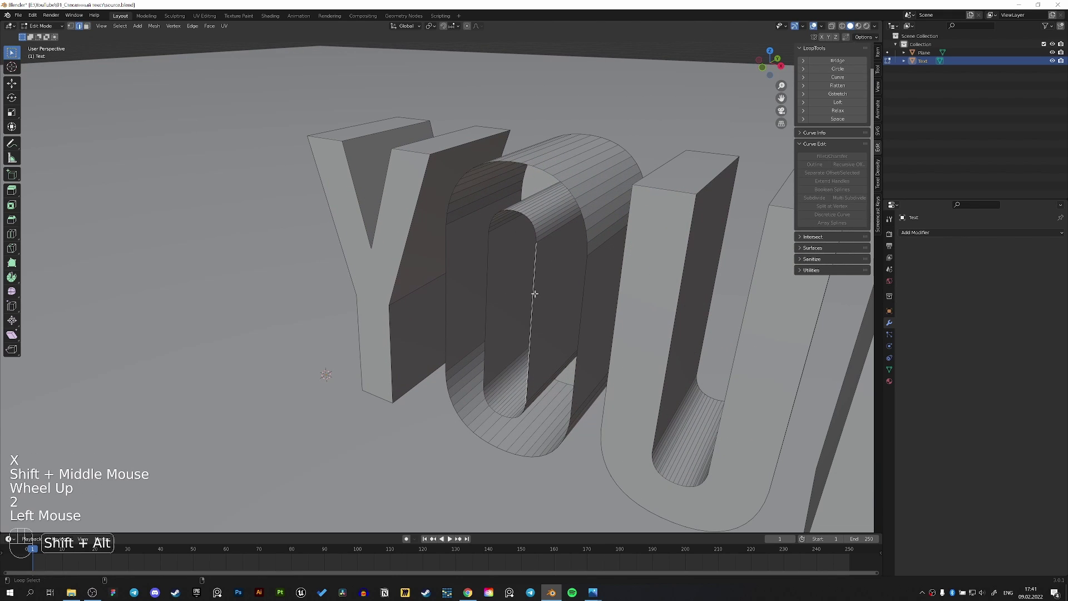
{"action": "double_click", "coordinate": [543, 293], "text": "alt+shift"}
{"action": "left_click", "coordinate": [584, 302], "text": "alt+shift"}
{"action": "scroll", "coordinate": [566, 240], "scroll_direction": "down", "scroll_amount": 2}
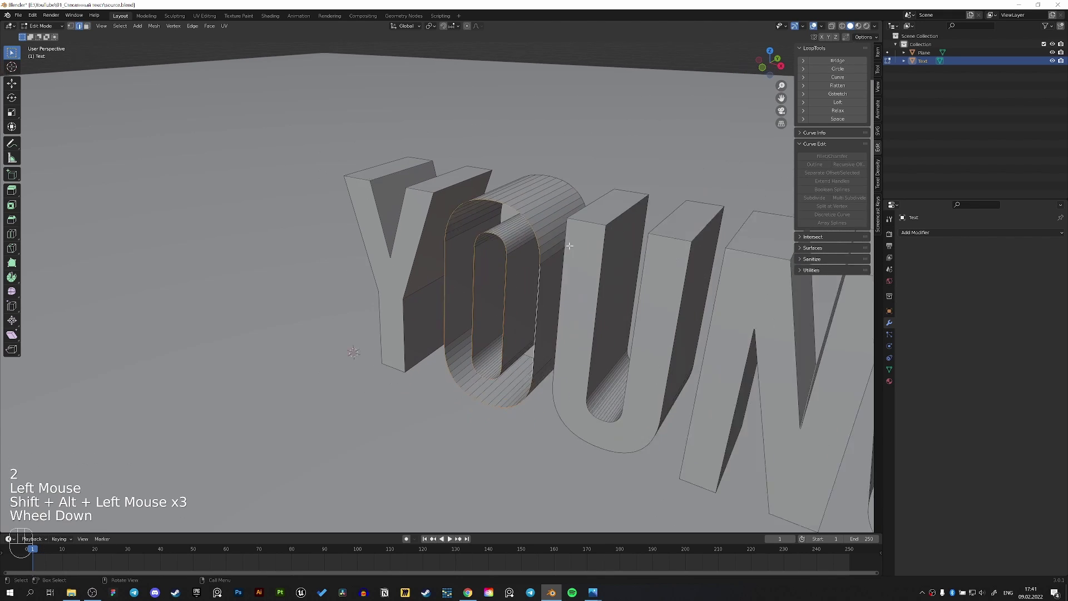
{"action": "key", "text": "ctrl+s"}
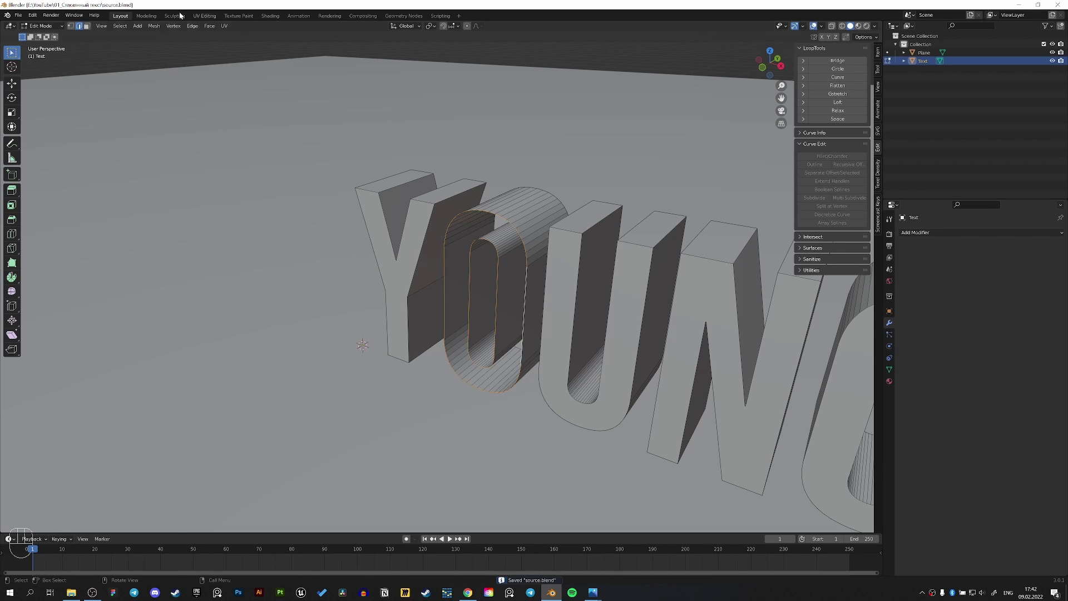
{"action": "left_click", "coordinate": [848, 59]}
{"action": "scroll", "coordinate": [568, 245], "scroll_direction": "up", "scroll_amount": 2}
{"action": "scroll", "coordinate": [568, 244], "scroll_direction": "up", "scroll_amount": 2}
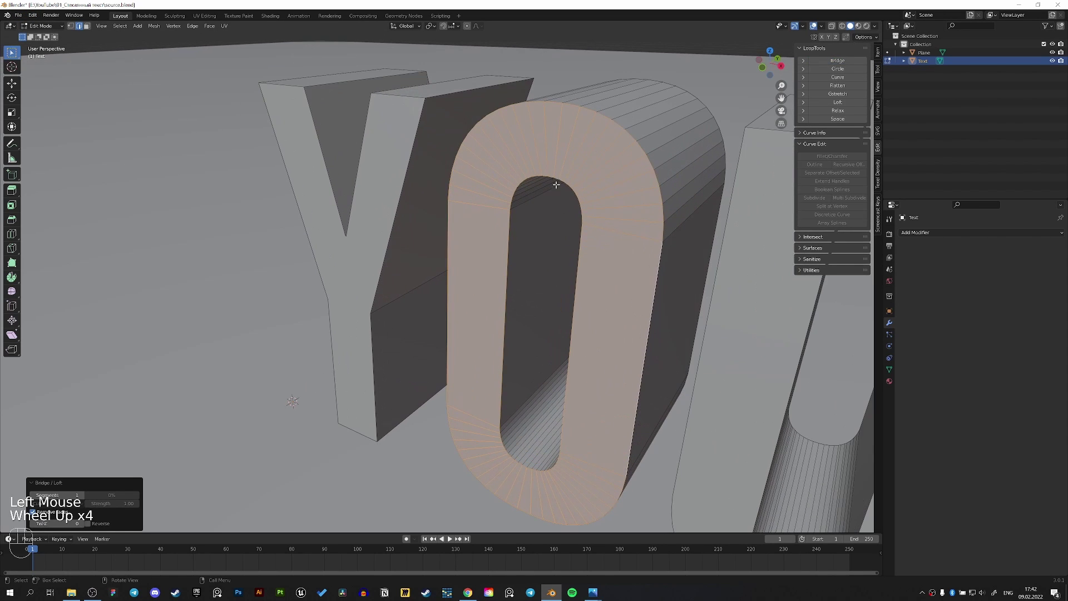
Step: Delete the front face of the letter U in face selection mode
{"action": "scroll", "coordinate": [558, 189], "scroll_direction": "down", "scroll_amount": 2}
{"action": "middle_click_drag", "start_coordinate": [575, 304], "coordinate": [501, 228], "text": "shift"}
{"action": "key", "text": "3"}
{"action": "left_click", "coordinate": [500, 228]}
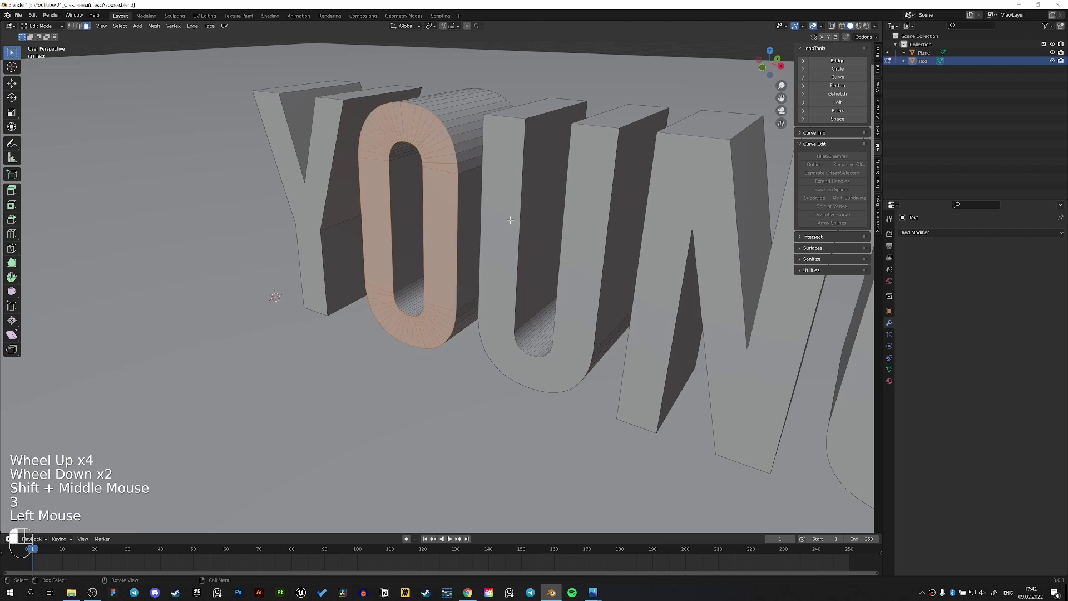
{"action": "scroll", "coordinate": [504, 230], "scroll_direction": "down", "scroll_amount": 1}
{"action": "key", "text": "x"}
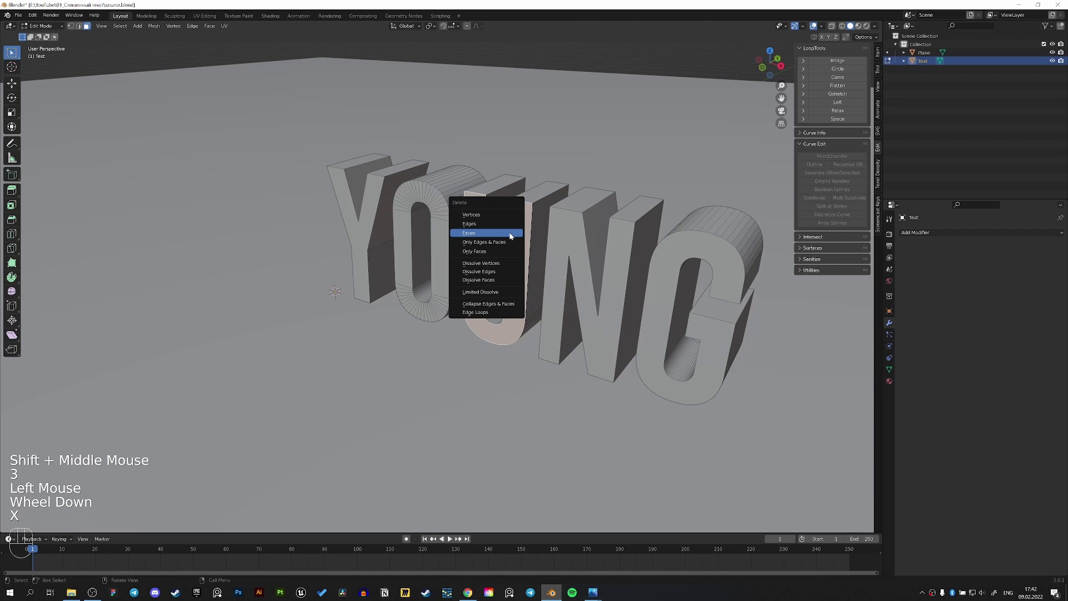
{"action": "left_click", "coordinate": [509, 232]}
Step: Select the open front edge loop of the letter U and close it with Grid Fill
{"action": "key", "text": "2"}
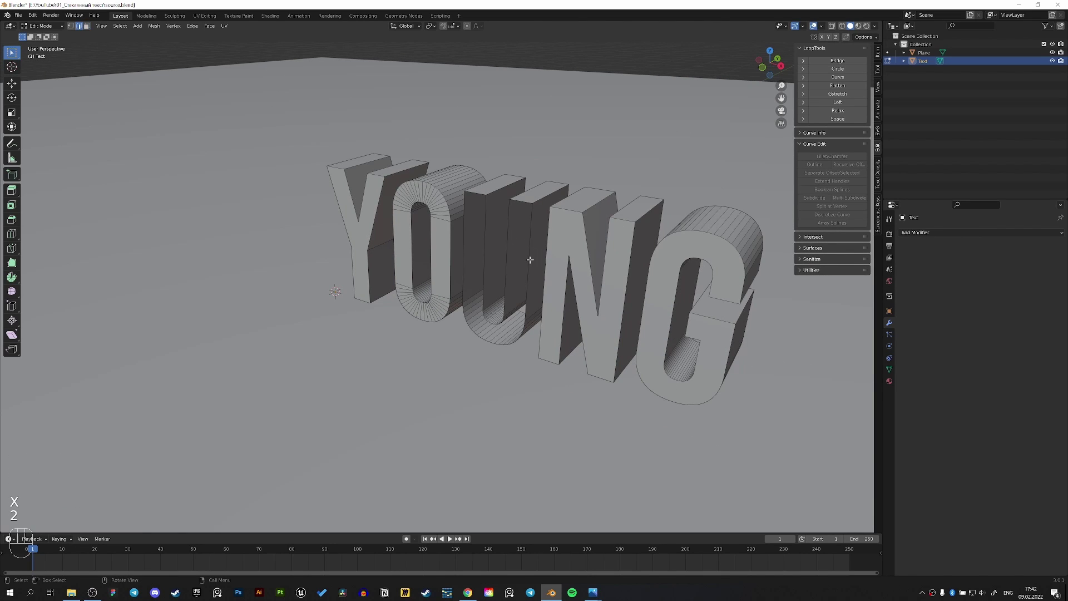
{"action": "left_click", "coordinate": [529, 249]}
{"action": "left_click", "coordinate": [529, 251], "text": "alt+shift"}
{"action": "left_click", "coordinate": [527, 248], "text": "alt+shift"}
{"action": "scroll", "coordinate": [255, 44], "scroll_direction": "up", "scroll_amount": 1}
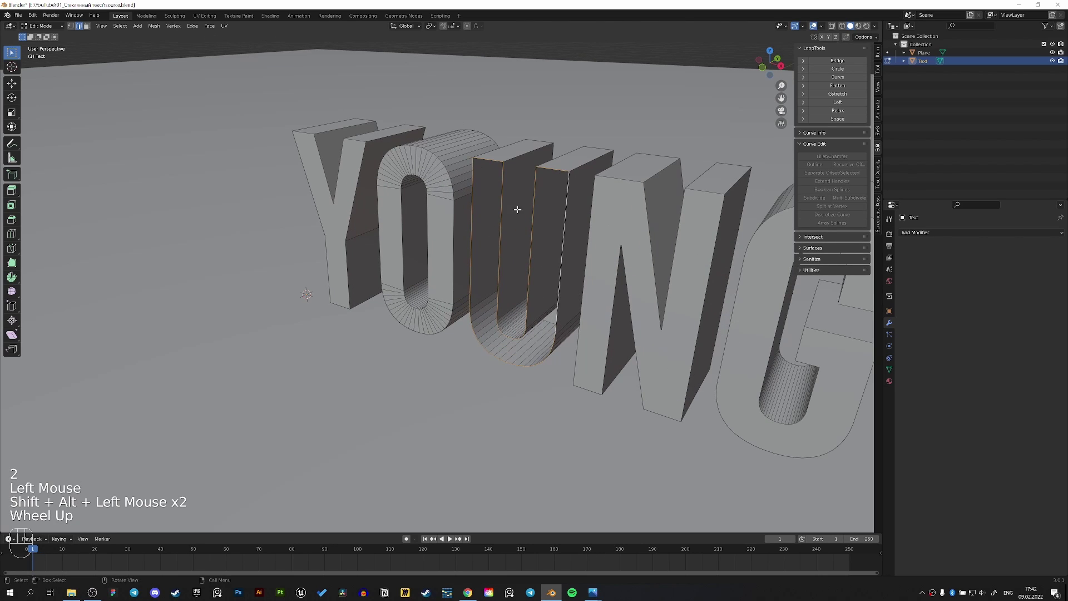
{"action": "key", "text": "ctrl+f"}
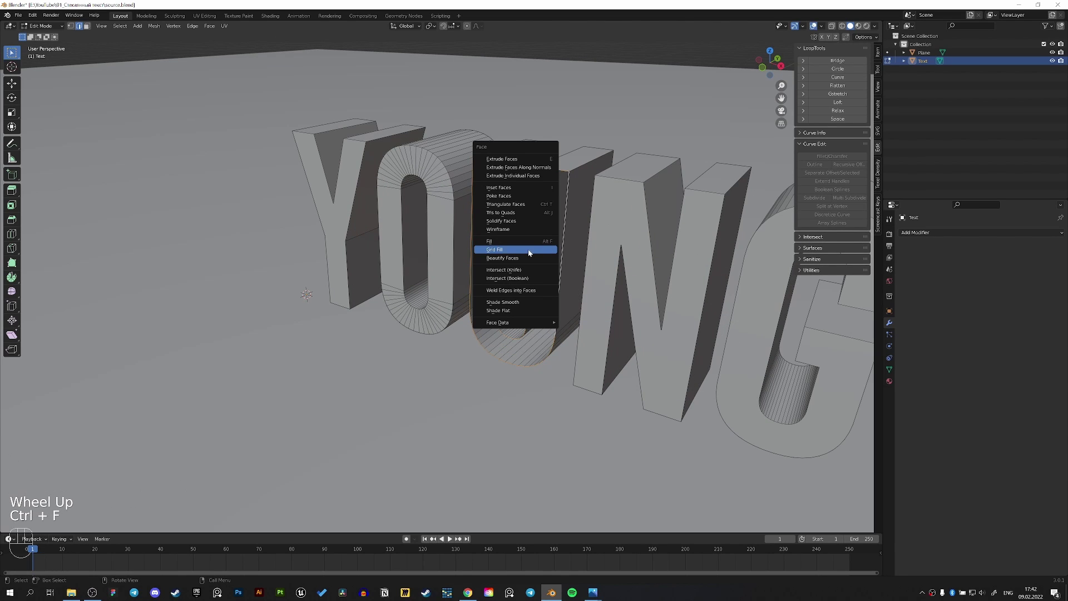
{"action": "left_click", "coordinate": [529, 251]}
{"action": "middle_click_drag", "start_coordinate": [627, 274], "coordinate": [549, 253], "text": "shift"}
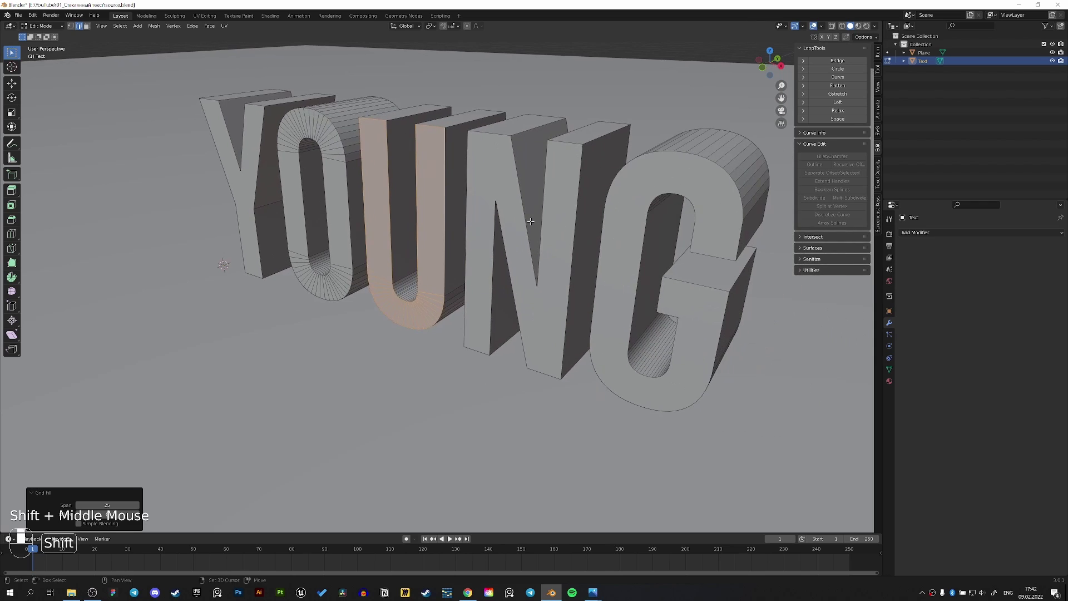
Step: Triangulate the front face of the letter G
{"action": "scroll", "coordinate": [600, 272], "scroll_direction": "down", "scroll_amount": 2}
{"action": "key", "text": "3"}
{"action": "left_click", "coordinate": [612, 304]}
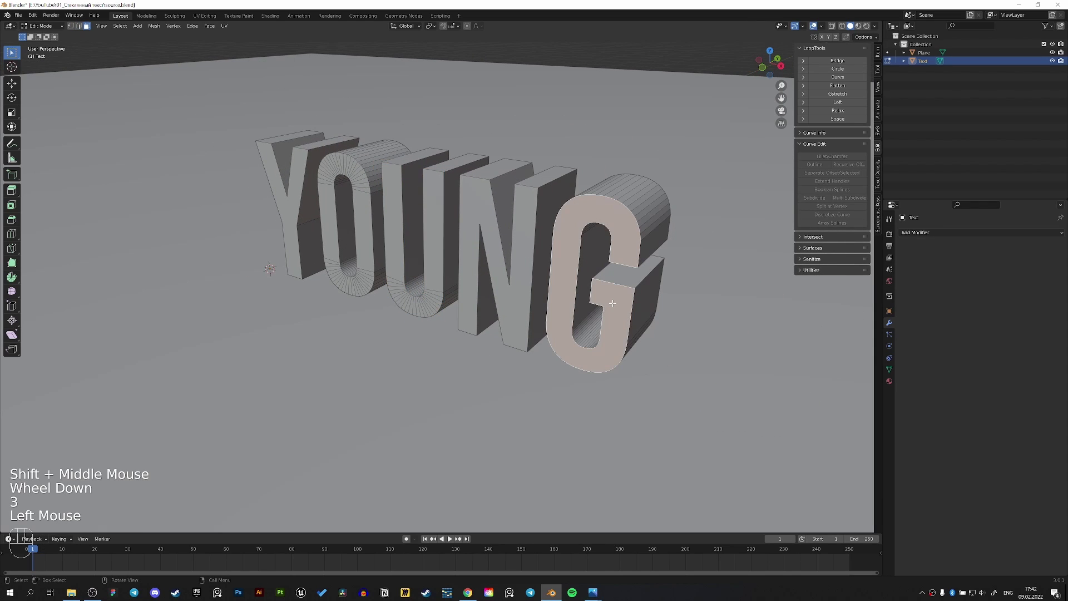
{"action": "key", "text": "ctrl+t"}
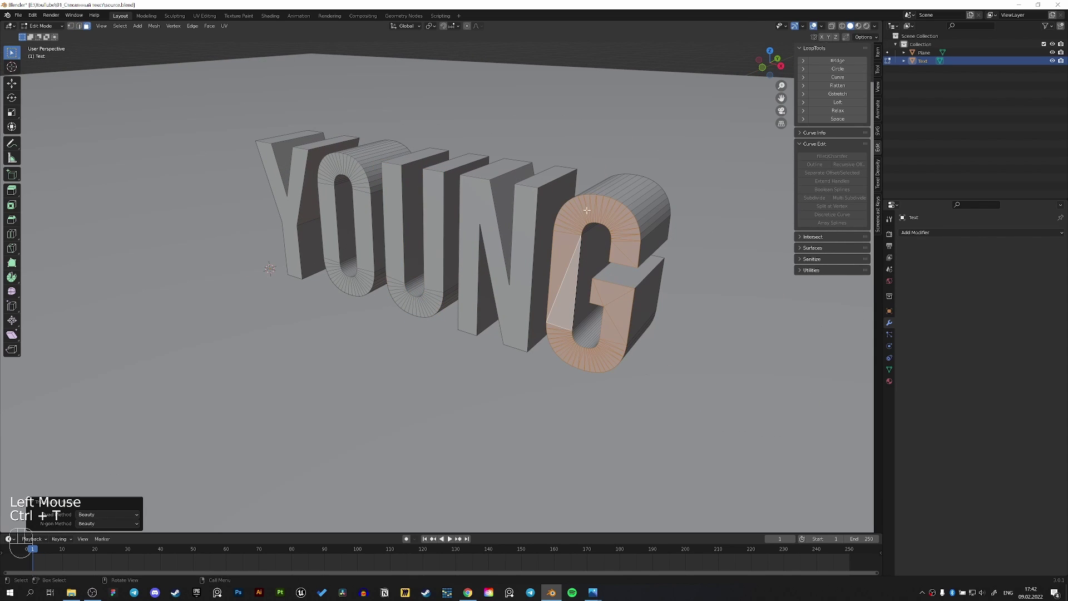
{"action": "middle_click_drag", "start_coordinate": [594, 236], "coordinate": [504, 257], "text": "shift"}
{"action": "scroll", "coordinate": [606, 302], "scroll_direction": "up", "scroll_amount": 2}
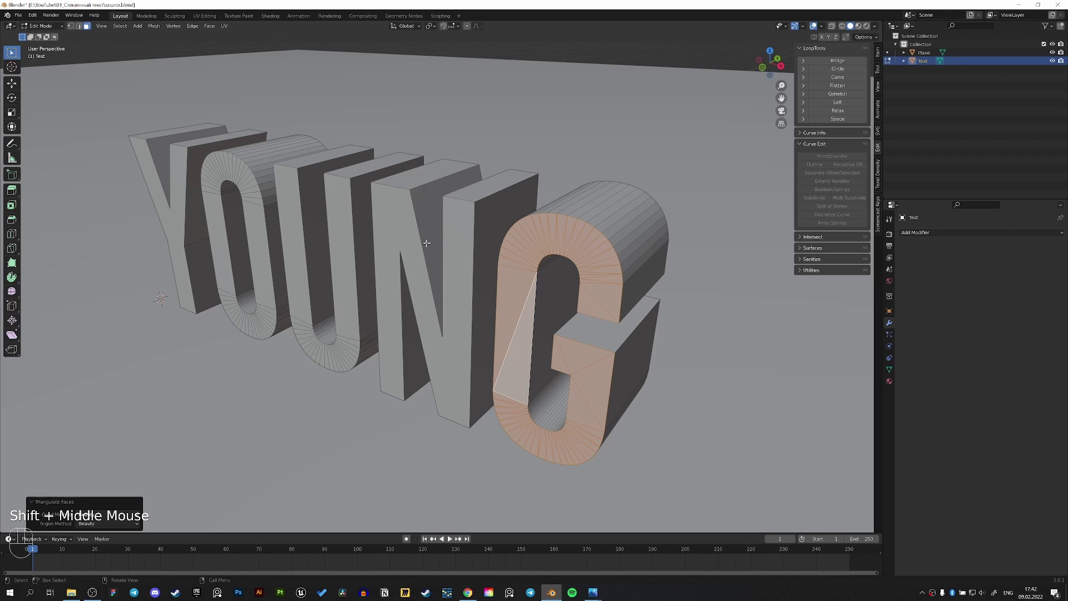
Step: Return to Object Mode and set the YOUNG mesh's origin to its geometry
{"action": "key", "text": "Tab"}
{"action": "middle_click_drag", "start_coordinate": [721, 273], "coordinate": [523, 334]}
{"action": "scroll", "coordinate": [592, 327], "scroll_direction": "down", "scroll_amount": 1}
{"action": "key", "text": "Tab"}
{"action": "middle_click_drag", "start_coordinate": [477, 305], "coordinate": [495, 239]}
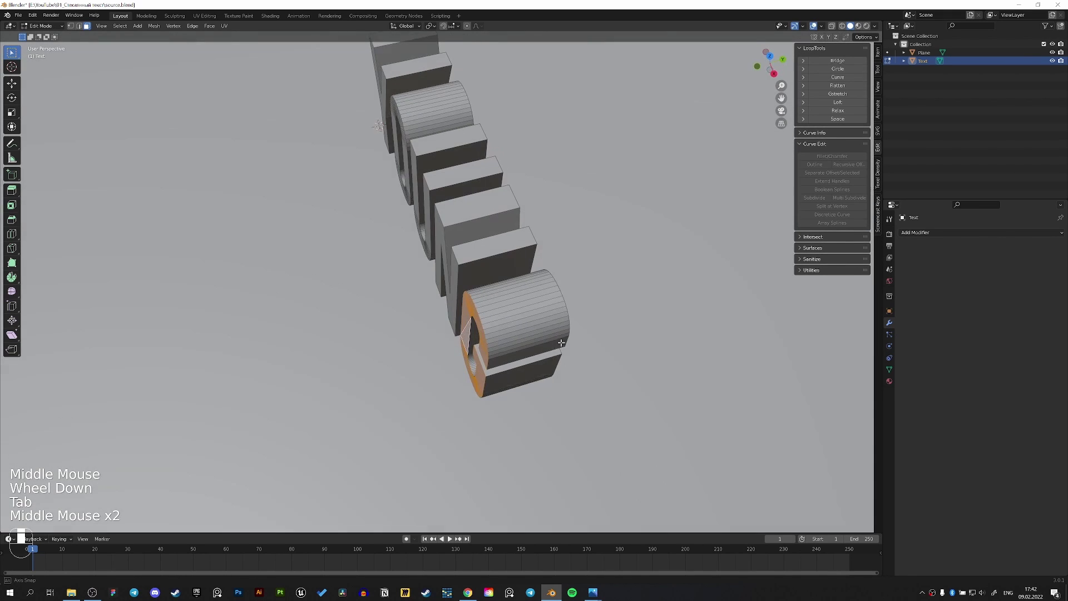
{"action": "key", "text": "Tab"}
{"action": "right_click", "coordinate": [494, 235]}
{"action": "mouse_move", "coordinate": [473, 261]}
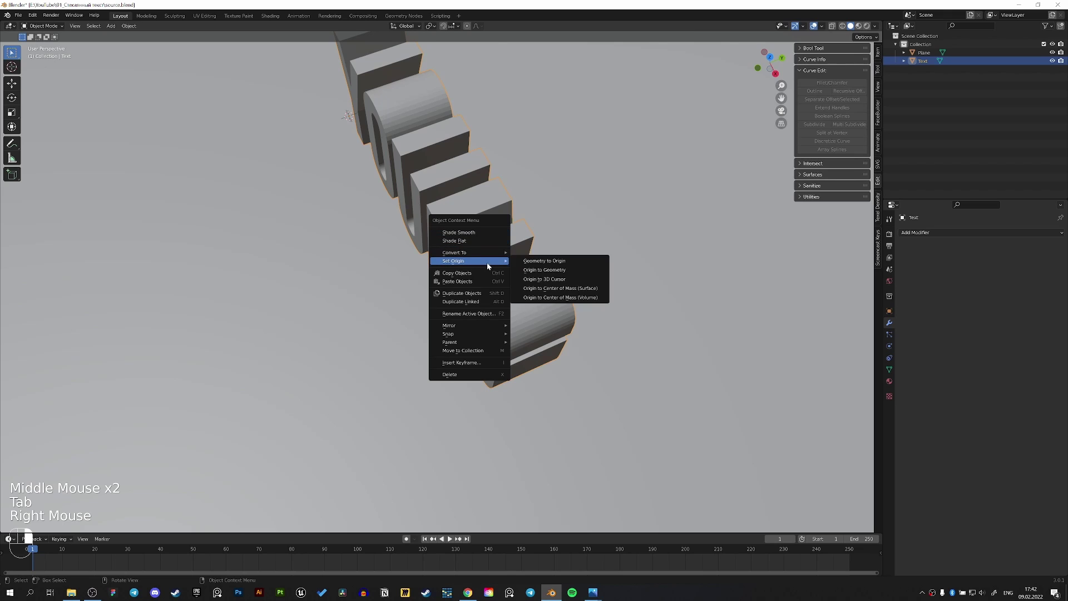
{"action": "left_click", "coordinate": [549, 270]}
Step: Add one centred loop cut halfway through the depth of each of the five letters from the top view
{"action": "key", "text": "KP_7"}
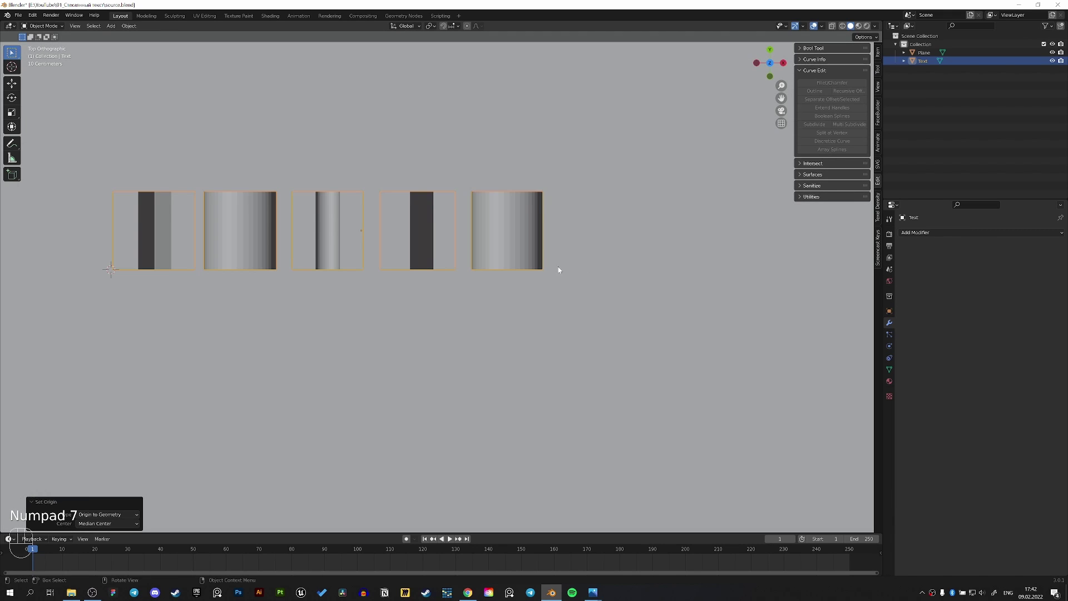
{"action": "key", "text": "z"}
{"action": "middle_click_drag", "start_coordinate": [309, 243], "coordinate": [443, 254], "text": "shift"}
{"action": "key", "text": "Tab"}
{"action": "key", "text": "ctrl+r"}
{"action": "left_click", "coordinate": [352, 238]}
{"action": "right_click", "coordinate": [431, 237]}
{"action": "key", "text": "ctrl+r"}
{"action": "left_click", "coordinate": [432, 237]}
{"action": "right_click", "coordinate": [432, 237]}
{"action": "key", "text": "ctrl+r"}
{"action": "left_click", "coordinate": [527, 236]}
{"action": "right_click", "coordinate": [527, 236]}
{"action": "key", "text": "ctrl+r"}
{"action": "left_click", "coordinate": [588, 237]}
{"action": "key", "text": "ctrl+r"}
{"action": "left_click", "coordinate": [677, 239]}
{"action": "right_click", "coordinate": [679, 238]}
Step: Delete the vertices of the letters' back half in wireframe shading, keeping the front half up to the centre cuts
{"action": "key", "text": "z"}
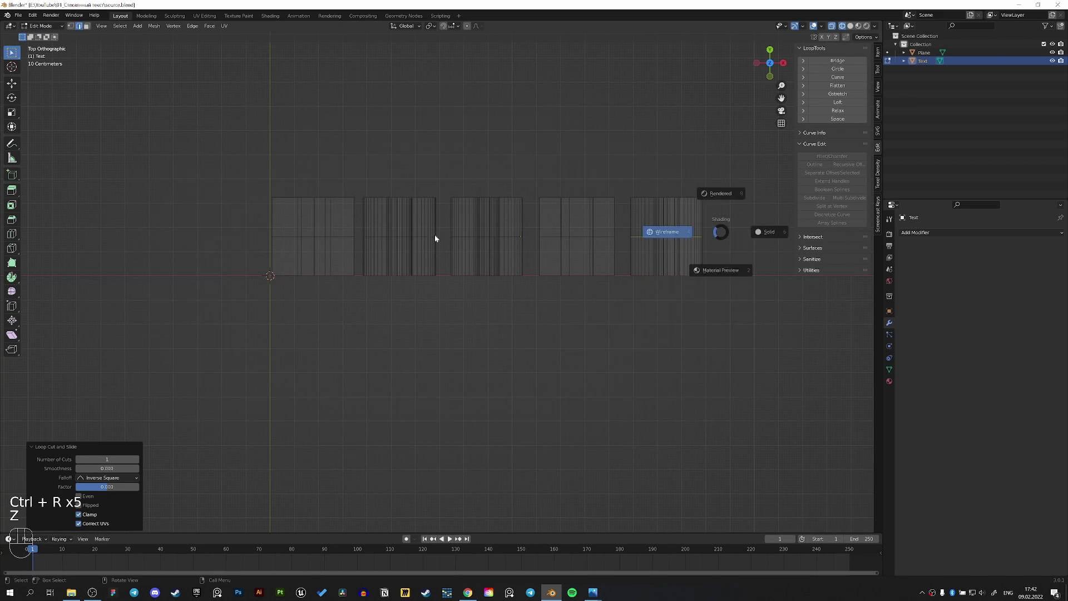
{"action": "key", "text": "1"}
{"action": "left_click_drag", "start_coordinate": [225, 137], "coordinate": [702, 215]}
{"action": "key", "text": "x"}
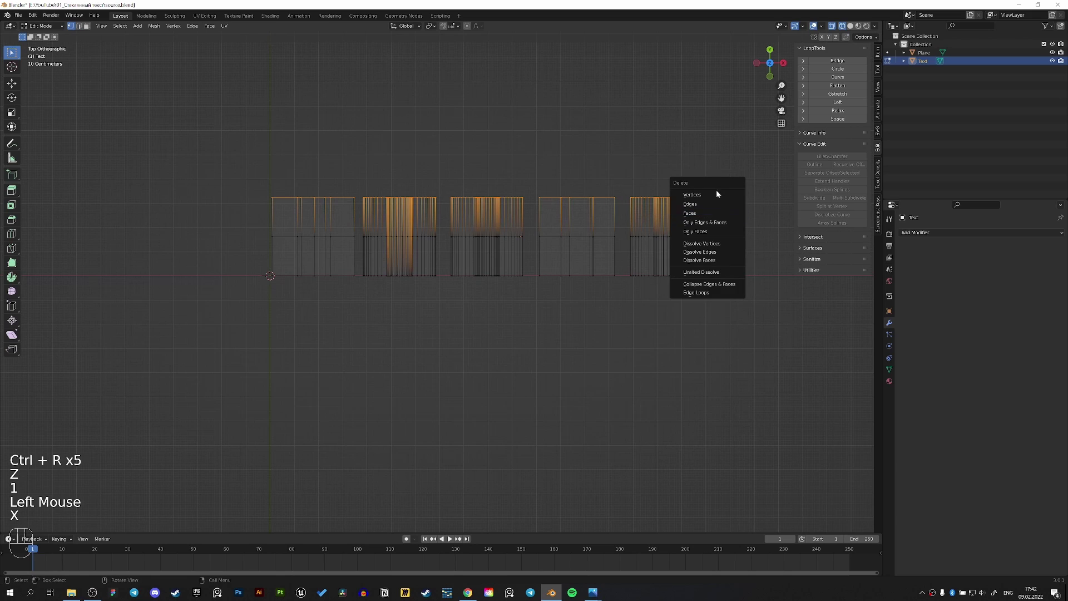
{"action": "left_click", "coordinate": [717, 195]}
Step: Add a Mirror modifier to the letters on the Z axis only, with Clipping enabled, and return to solid shading
{"action": "key", "text": "Tab"}
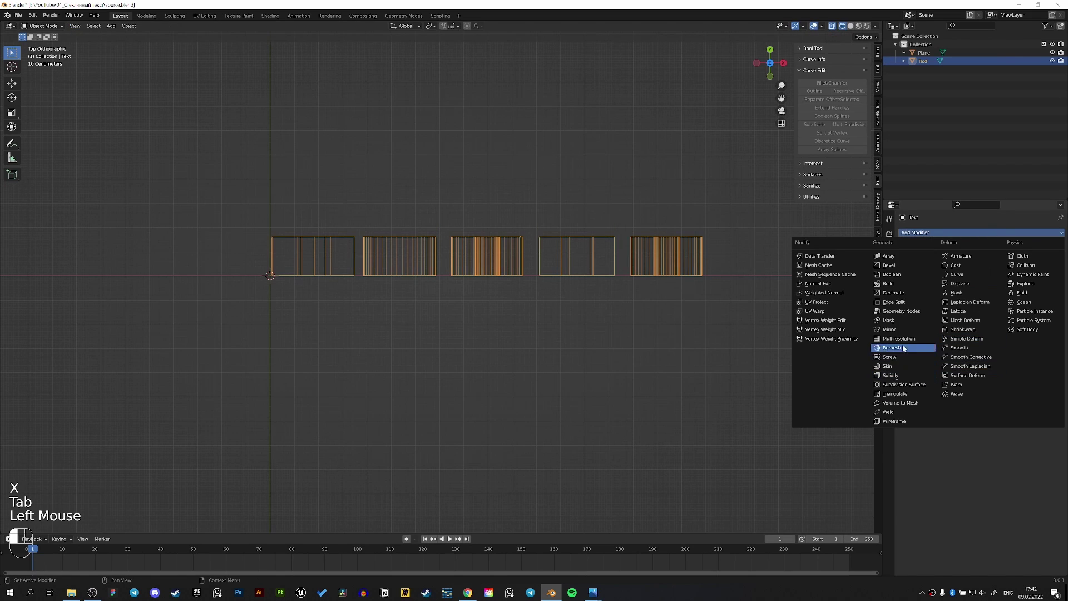
{"action": "left_click", "coordinate": [889, 329]}
{"action": "left_click", "coordinate": [1029, 259]}
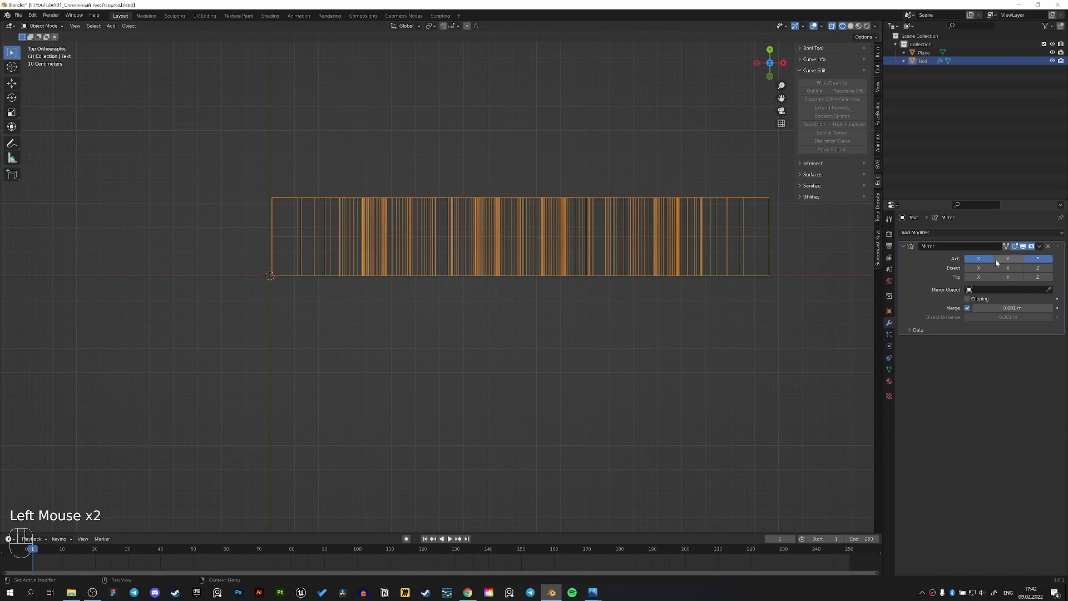
{"action": "left_click", "coordinate": [972, 259]}
{"action": "key", "text": "z"}
{"action": "mouse_move", "coordinate": [661, 369]}
{"action": "middle_mouse_down"}
{"action": "mouse_move", "coordinate": [532, 246]}
{"action": "mouse_move", "coordinate": [429, 289]}
{"action": "mouse_move", "coordinate": [736, 377]}
{"action": "mouse_move", "coordinate": [541, 310]}
{"action": "middle_mouse_up"}
Step: Triangulate the front faces of the letters N and Y in face selection mode
{"action": "key", "text": "Tab"}
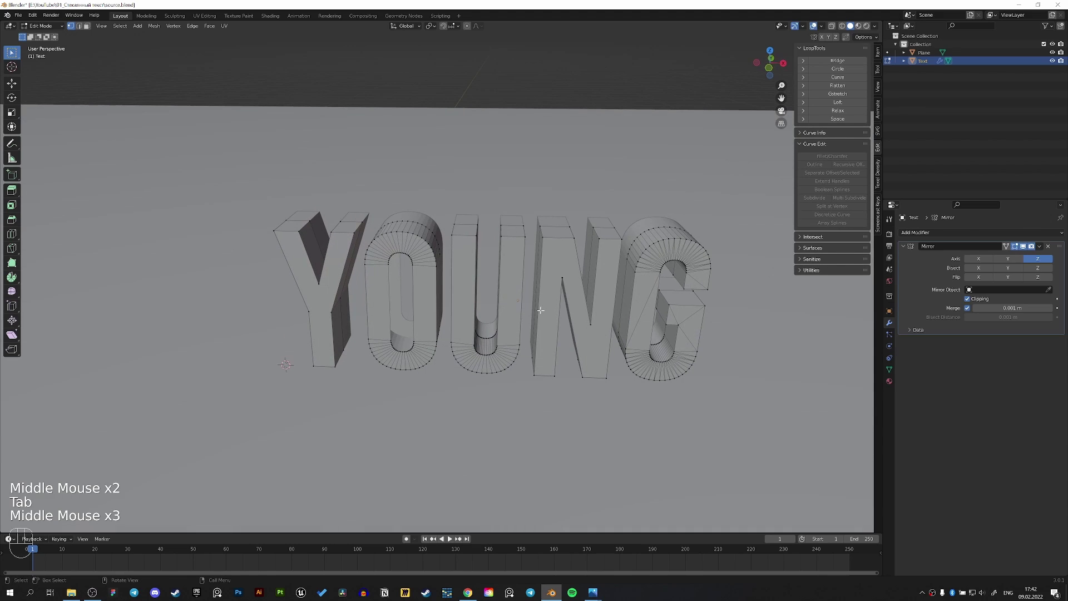
{"action": "scroll", "coordinate": [602, 294], "scroll_direction": "up", "scroll_amount": 1}
{"action": "left_click", "coordinate": [603, 294]}
{"action": "key", "text": "3"}
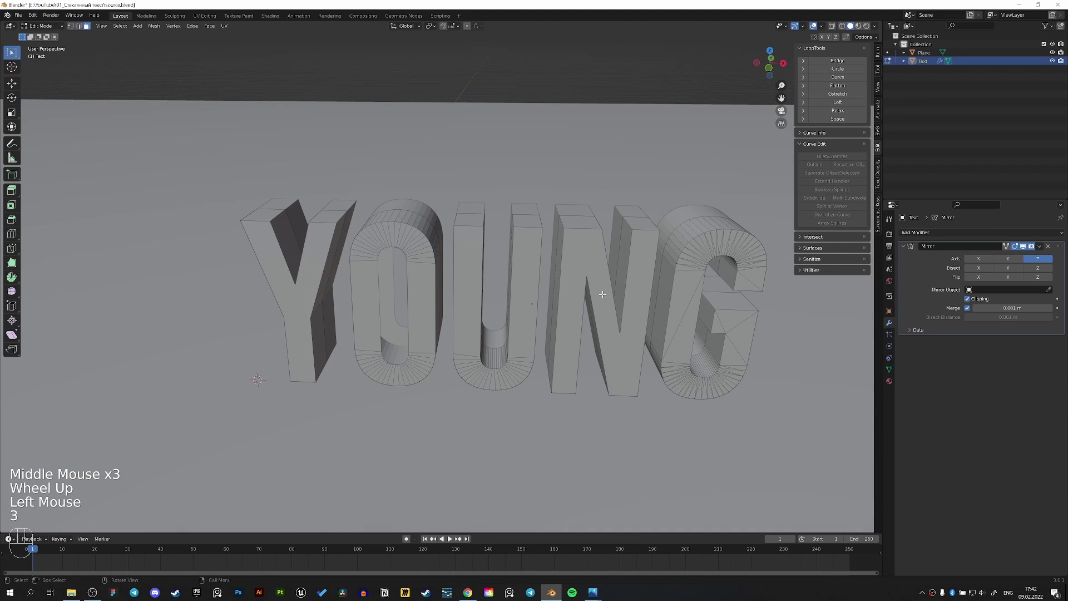
{"action": "left_click", "coordinate": [603, 294]}
{"action": "key", "text": "ctrl+t"}
{"action": "left_click", "coordinate": [329, 301]}
{"action": "key", "text": "ctrl+t"}
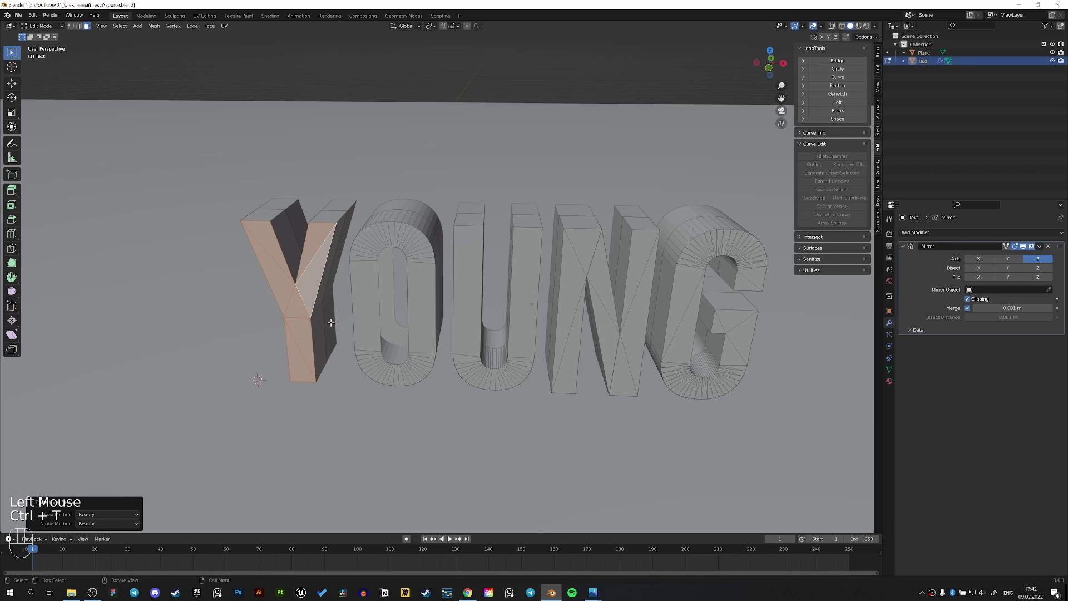
Step: Extrude the inner front edge loop of the letter O along Y to fill its missing inner wall
{"action": "mouse_move", "coordinate": [468, 314]}
{"action": "middle_mouse_down", "text": "shift"}
{"action": "mouse_move", "coordinate": [385, 279]}
{"action": "mouse_move", "coordinate": [410, 321]}
{"action": "mouse_move", "coordinate": [377, 314]}
{"action": "mouse_move", "coordinate": [451, 317]}
{"action": "middle_mouse_up", "text": "shift"}
{"action": "key", "text": "Tab"}
{"action": "scroll", "coordinate": [380, 338], "scroll_direction": "up", "scroll_amount": 2}
{"action": "key", "text": "Tab"}
{"action": "key", "text": "2"}
{"action": "left_click", "coordinate": [380, 338]}
{"action": "left_click", "coordinate": [379, 338], "text": "alt+shift"}
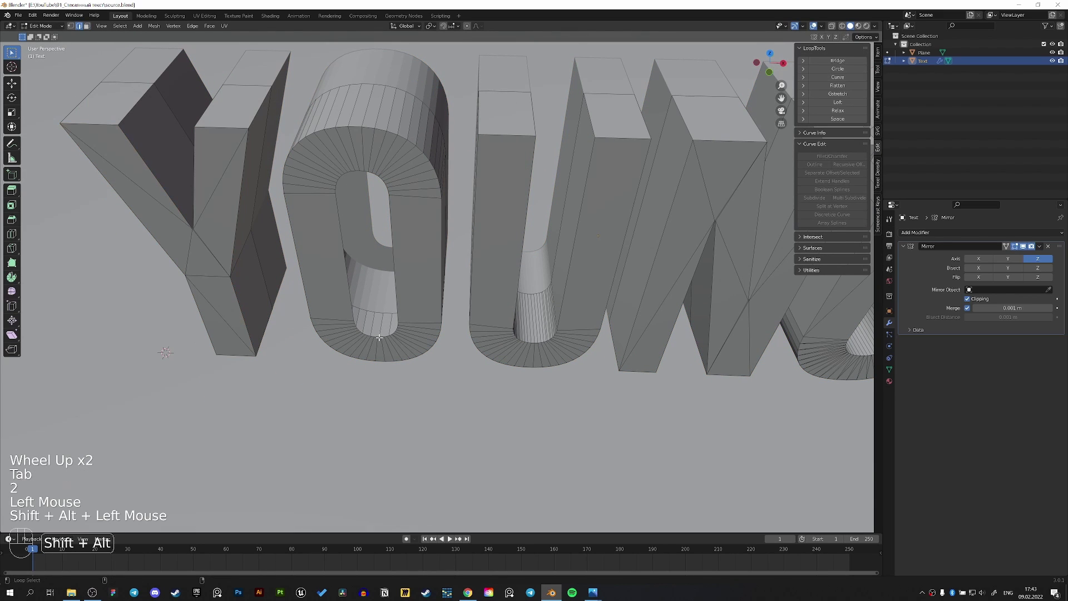
{"action": "middle_click_drag", "start_coordinate": [379, 337], "coordinate": [420, 302]}
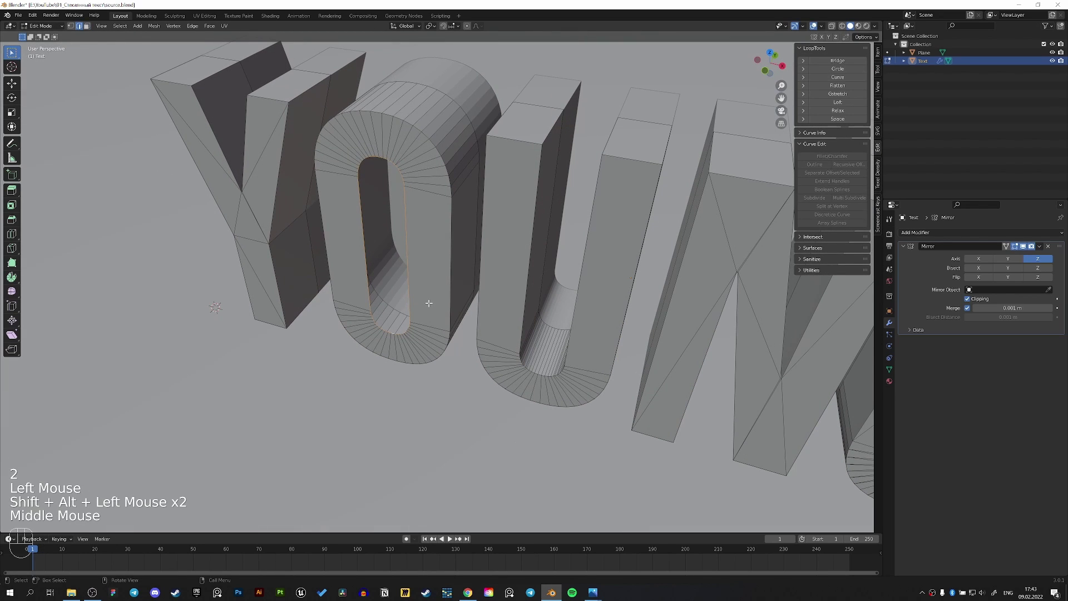
{"action": "key", "text": "e"}
{"action": "key", "text": "y"}
{"action": "left_click", "coordinate": [520, 281]}
Step: Extrude the inner front edges of the letter U along Y to fill its missing inner wall
{"action": "left_click", "coordinate": [521, 344]}
{"action": "left_click", "coordinate": [522, 346], "text": "alt+shift"}
{"action": "left_click", "coordinate": [522, 348], "text": "alt+shift"}
{"action": "key", "text": "e"}
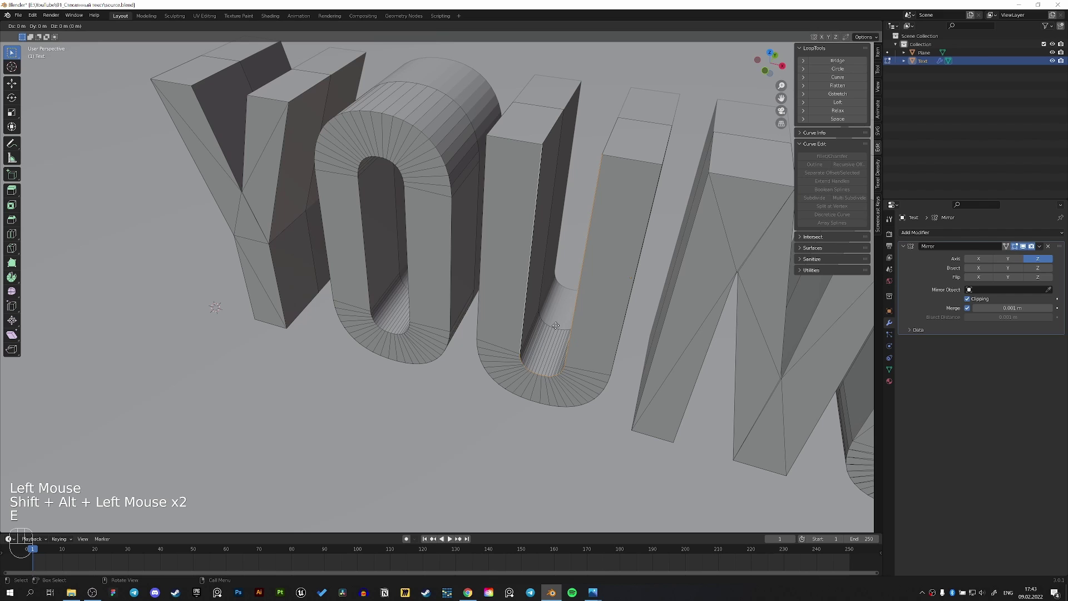
{"action": "key", "text": "y"}
{"action": "left_click", "coordinate": [623, 229]}
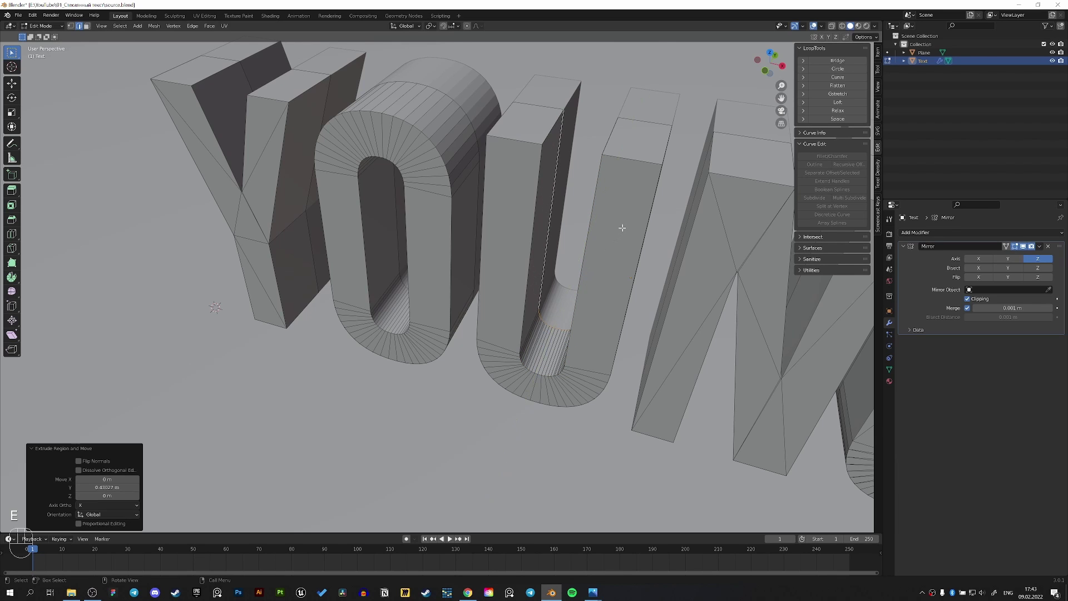
Step: Check the closed letter walls, return to Object Mode and save the file
{"action": "scroll", "coordinate": [614, 253], "scroll_direction": "down", "scroll_amount": 2}
{"action": "middle_click_drag", "start_coordinate": [614, 253], "coordinate": [530, 204]}
{"action": "scroll", "coordinate": [724, 257], "scroll_direction": "up", "scroll_amount": 1}
{"action": "key", "text": "Tab"}
{"action": "key", "text": "Tab"}
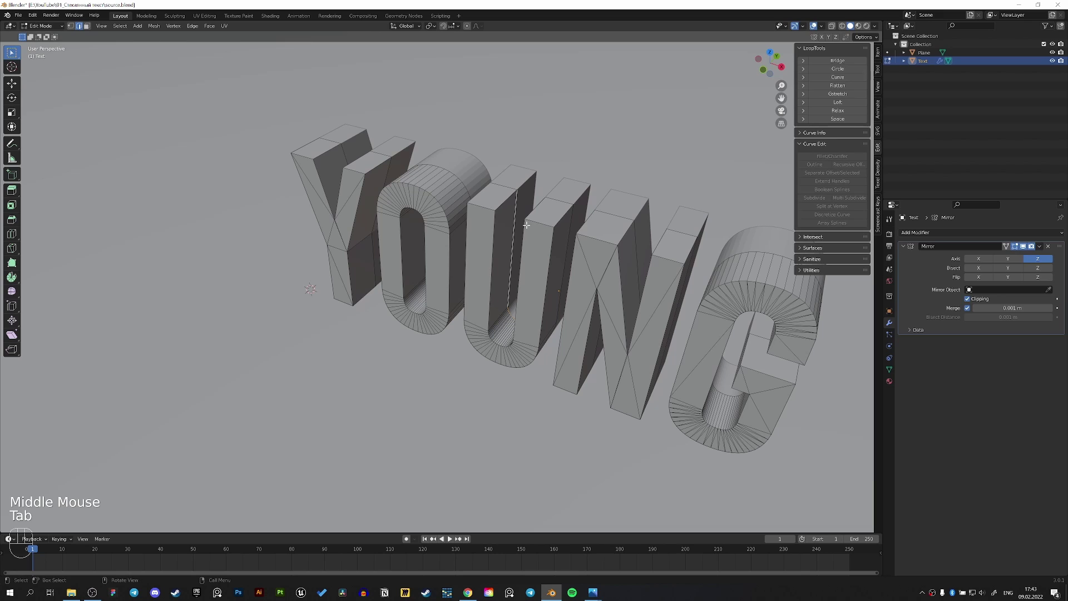
{"action": "key", "text": "Tab"}
{"action": "key", "text": "ctrl+s"}
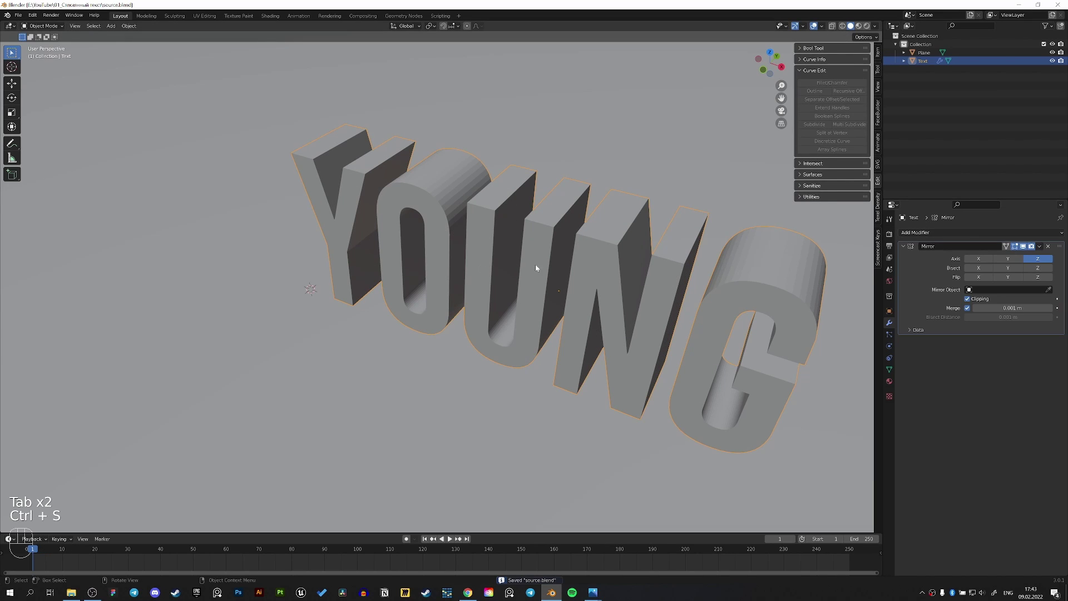
Step: Add a Bevel modifier below the Mirror modifier on the letters
{"action": "left_click", "coordinate": [970, 232]}
{"action": "left_click", "coordinate": [901, 261]}
{"action": "middle_click_drag", "start_coordinate": [484, 272], "coordinate": [609, 305], "text": "shift"}
{"action": "scroll", "coordinate": [646, 313], "scroll_direction": "up", "scroll_amount": 2}
{"action": "scroll", "coordinate": [609, 305], "scroll_direction": "up", "scroll_amount": 1}
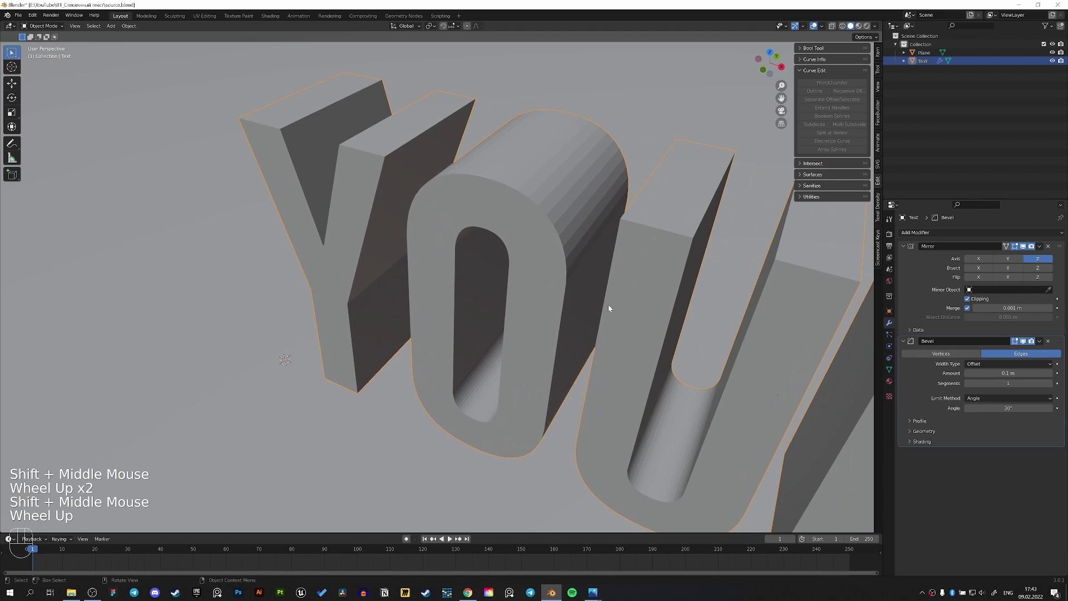
Step: Merge all of the letters' vertices by distance and fine-tune the merge distance
{"action": "scroll", "coordinate": [609, 305], "scroll_direction": "down", "scroll_amount": 2}
{"action": "key", "text": "Tab"}
{"action": "middle_click_drag", "start_coordinate": [718, 352], "coordinate": [509, 277], "text": "shift"}
{"action": "key", "text": "a"}
{"action": "key", "text": "m"}
{"action": "left_click", "coordinate": [510, 278]}
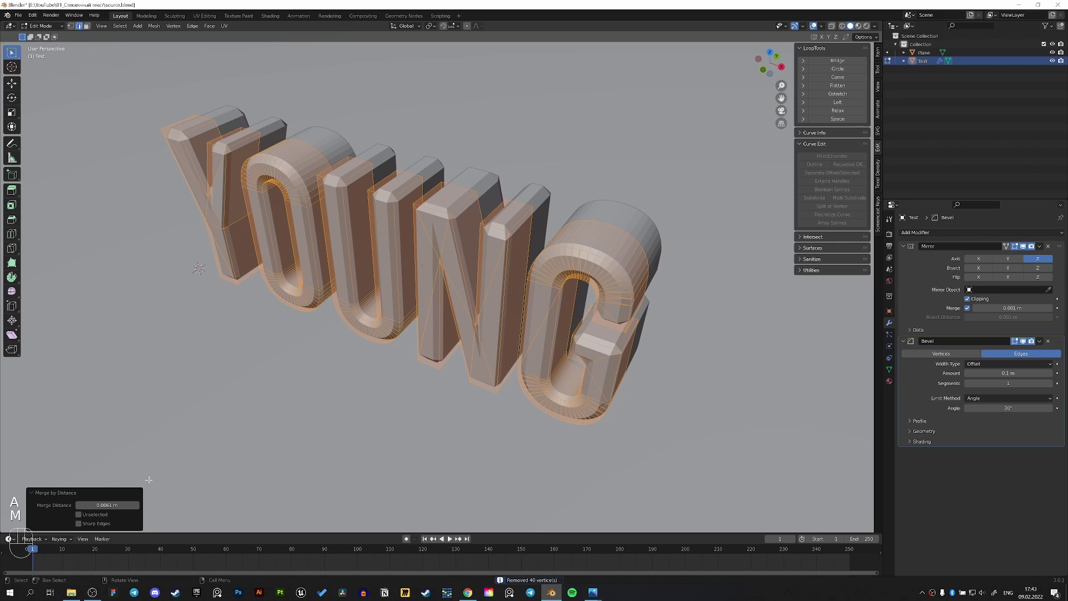
{"action": "mouse_move", "coordinate": [107, 504]}
{"action": "left_mouse_down", "text": "shift"}
{"action": "mouse_move", "coordinate": [89, 504]}
{"action": "mouse_move", "coordinate": [106, 504]}
{"action": "left_mouse_up", "text": "shift"}
Step: Move the front vertex beside the bevel gap on the lower outer curve of the letter G
{"action": "middle_click_drag", "start_coordinate": [629, 310], "coordinate": [676, 316]}
{"action": "scroll", "coordinate": [587, 300], "scroll_direction": "up", "scroll_amount": 1}
{"action": "key", "text": "Tab"}
{"action": "middle_click_drag", "start_coordinate": [210, 326], "coordinate": [487, 377], "text": "shift"}
{"action": "key", "text": "Tab"}
{"action": "scroll", "coordinate": [581, 387], "scroll_direction": "up", "scroll_amount": 2}
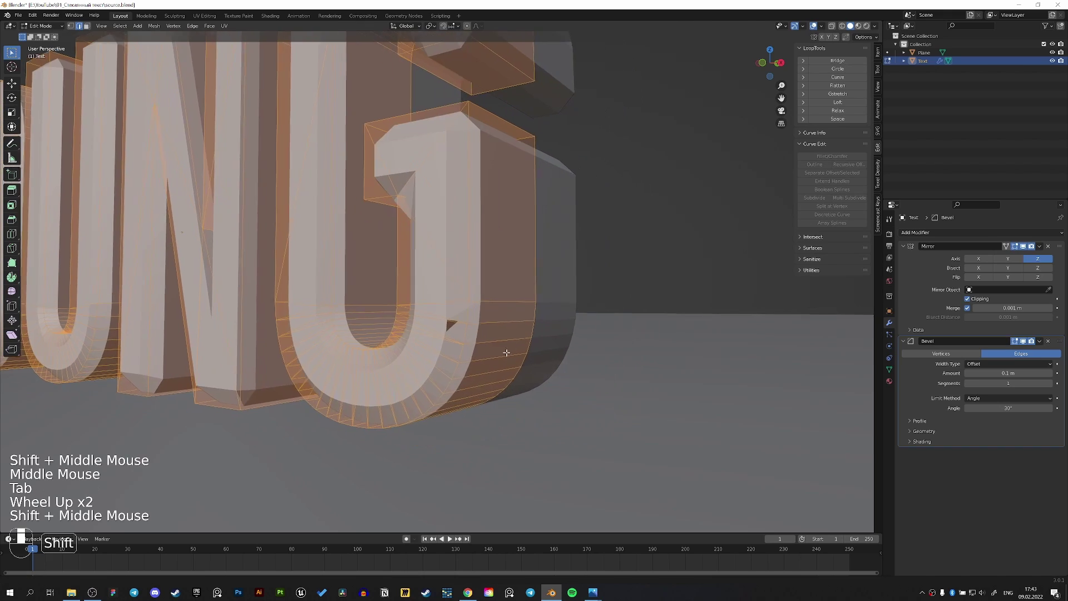
{"action": "scroll", "coordinate": [487, 378], "scroll_direction": "up", "scroll_amount": 2}
{"action": "key", "text": "1"}
{"action": "key", "text": "Tab"}
{"action": "key", "text": "Tab"}
{"action": "key", "text": "1"}
{"action": "left_click", "coordinate": [484, 369]}
{"action": "key", "text": "g"}
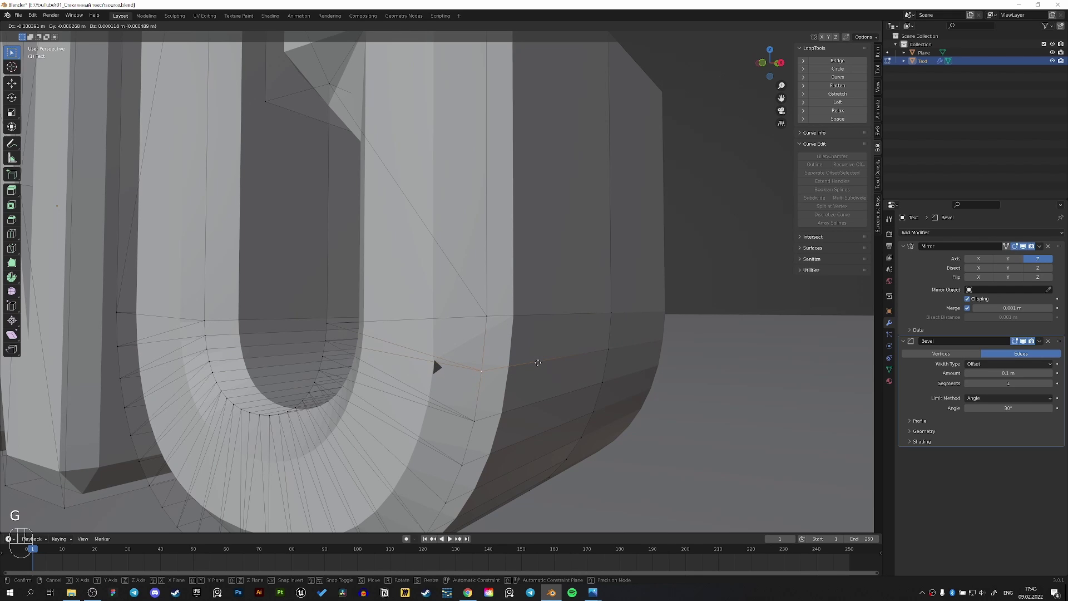
{"action": "left_click", "coordinate": [538, 362]}
Step: Try to dissolve the front-face edges beside the gap on the letter G, and undo these changes
{"action": "middle_click_drag", "start_coordinate": [534, 363], "coordinate": [308, 321]}
{"action": "left_click", "coordinate": [315, 260]}
{"action": "middle_click_drag", "start_coordinate": [322, 250], "coordinate": [312, 241]}
{"action": "key", "text": "2"}
{"action": "left_click", "coordinate": [192, 213]}
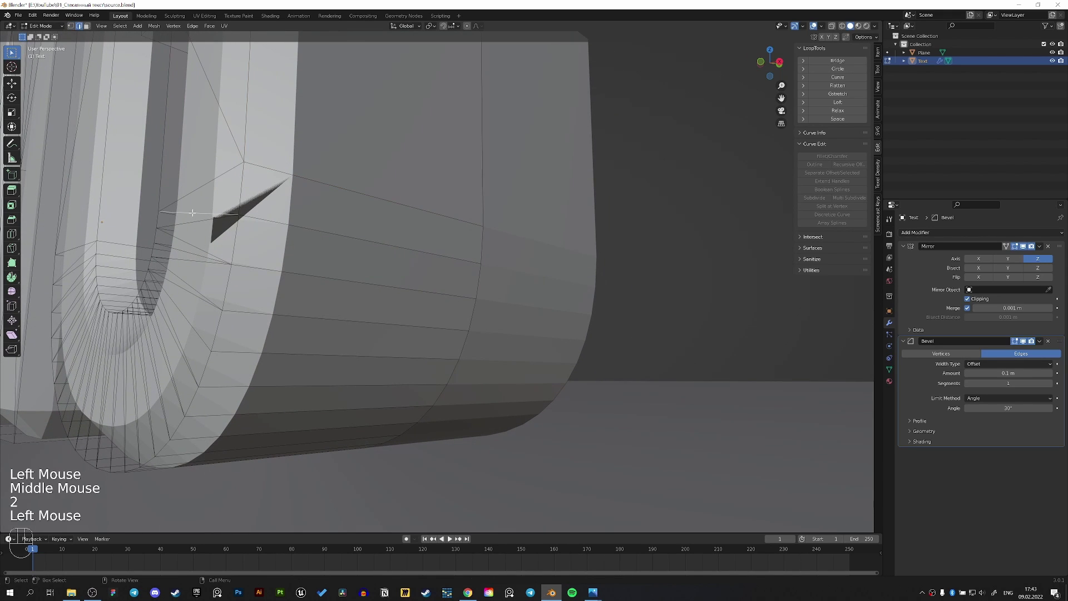
{"action": "key", "text": "x"}
{"action": "left_click", "coordinate": [188, 271]}
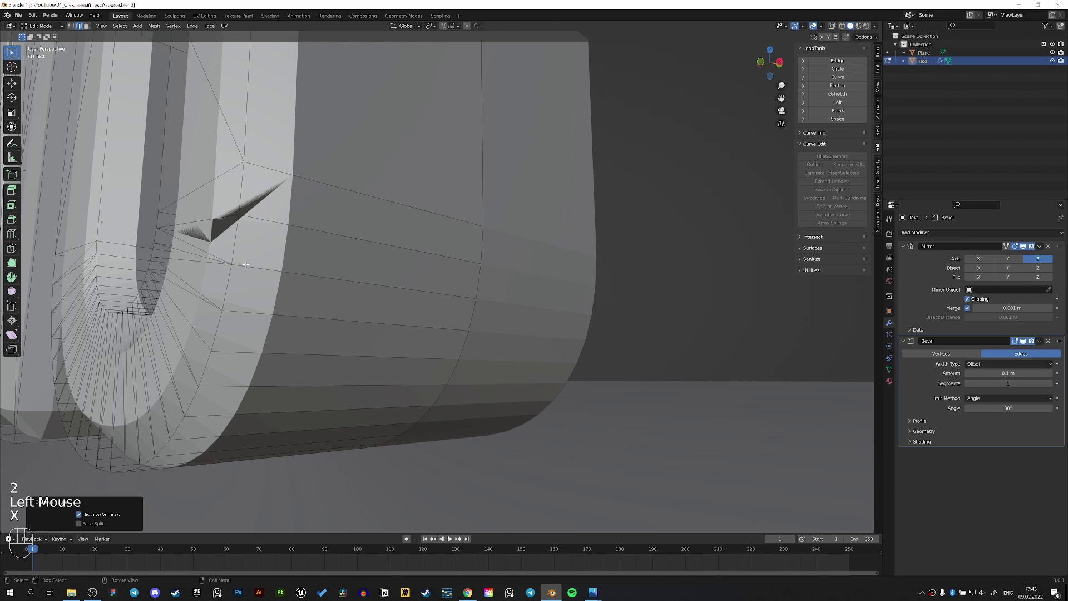
{"action": "left_click", "coordinate": [197, 249]}
{"action": "key", "text": "x"}
{"action": "left_click", "coordinate": [226, 250]}
{"action": "key", "text": "ctrl+z"}
{"action": "key", "text": "ctrl+z"}
{"action": "key", "text": "ctrl+z"}
{"action": "key", "text": "ctrl+z"}
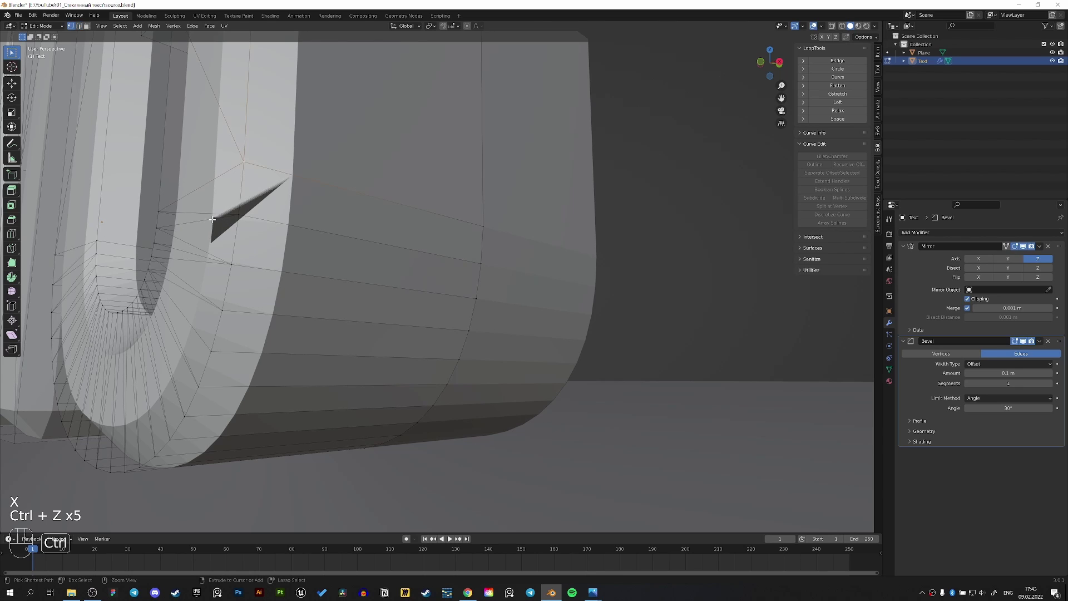
Step: Dissolve the vertex at the gap on the letter G's lower curve and the front-face edge beside it
{"action": "left_click", "coordinate": [213, 221]}
{"action": "key", "text": "x"}
{"action": "left_click", "coordinate": [219, 224]}
{"action": "key", "text": "x"}
{"action": "key", "text": "2"}
{"action": "left_click", "coordinate": [198, 221]}
{"action": "key", "text": "x"}
{"action": "left_click", "coordinate": [198, 222]}
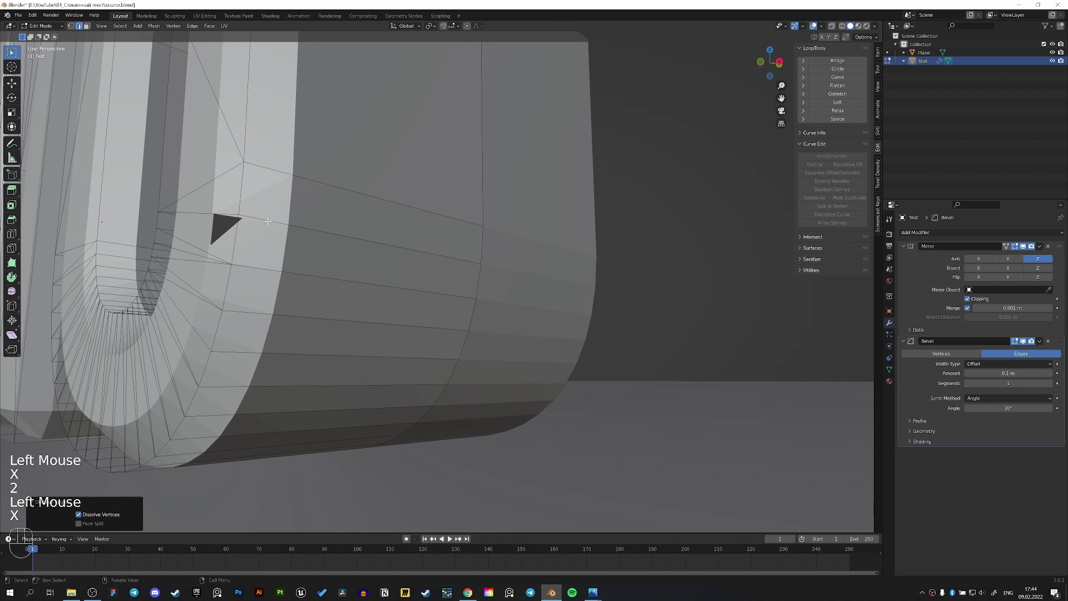
Step: Try to close the gap on the letter G by moving its adjacent outer vertex along X
{"action": "middle_click_drag", "start_coordinate": [268, 221], "coordinate": [369, 241]}
{"action": "key", "text": "1"}
{"action": "left_click", "coordinate": [364, 243]}
{"action": "middle_click_drag", "start_coordinate": [456, 239], "coordinate": [383, 238]}
{"action": "key", "text": "g"}
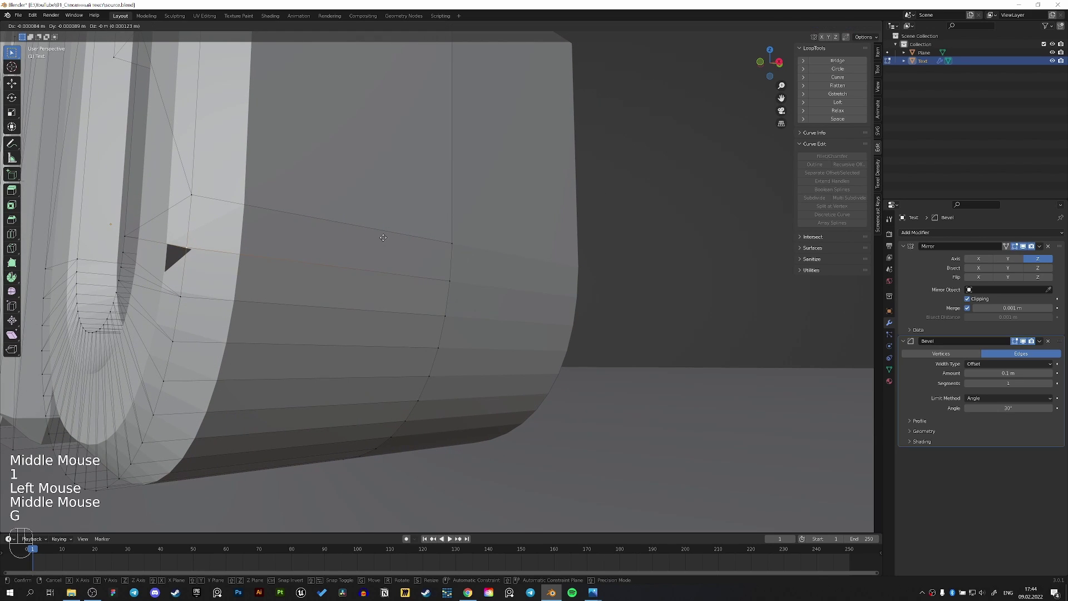
{"action": "key", "text": "x"}
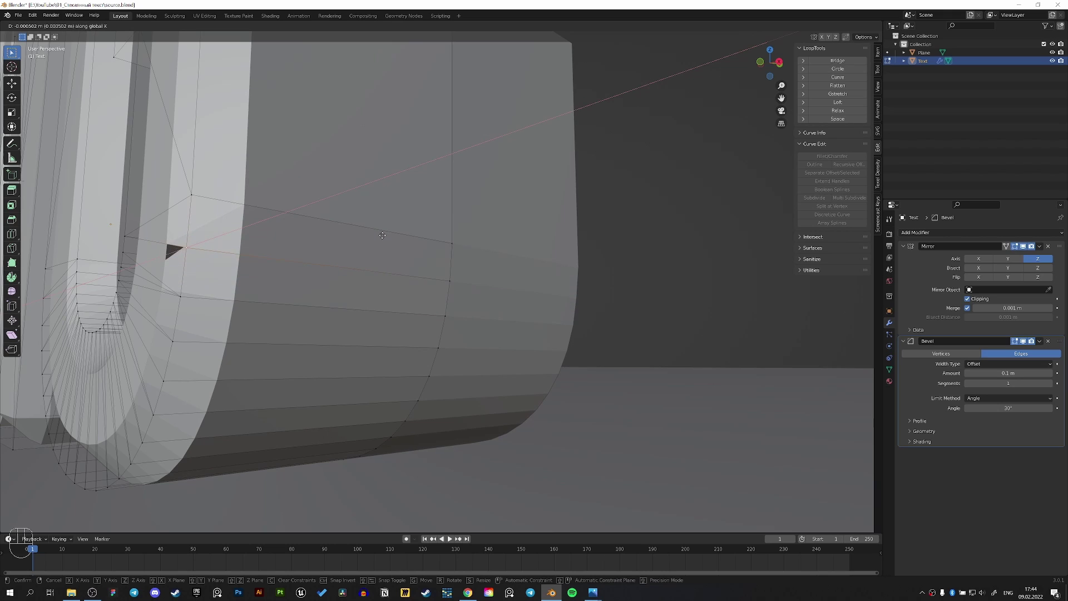
{"action": "left_click", "coordinate": [382, 235]}
Step: Inspect the letter G from farther away and undo the last vertex move along X
{"action": "key", "text": "Tab"}
{"action": "scroll", "coordinate": [382, 235], "scroll_direction": "down", "scroll_amount": 4}
{"action": "middle_click_drag", "start_coordinate": [382, 235], "coordinate": [467, 265]}
{"action": "scroll", "coordinate": [467, 265], "scroll_direction": "down", "scroll_amount": 3}
{"action": "middle_click_drag", "start_coordinate": [471, 265], "coordinate": [519, 284]}
{"action": "key", "text": "ctrl+z"}
{"action": "middle_click_drag", "start_coordinate": [720, 311], "coordinate": [596, 299]}
{"action": "key", "text": "ctrl+z"}
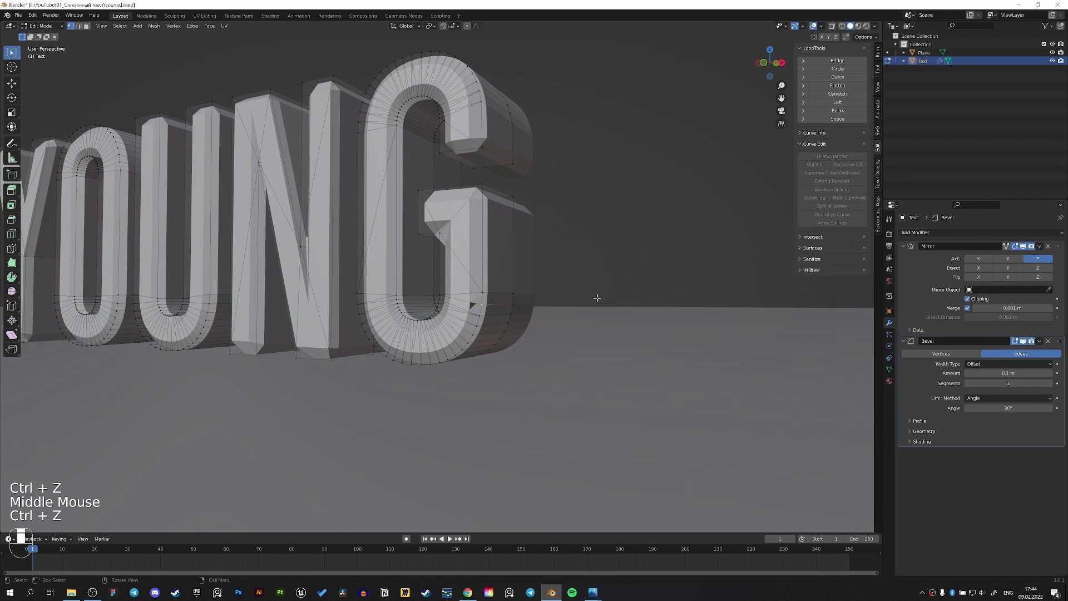
Step: Return to Object Mode and reduce the Bevel amount to about 0.006 m
{"action": "scroll", "coordinate": [597, 299], "scroll_direction": "up", "scroll_amount": 2}
{"action": "key", "text": "Tab"}
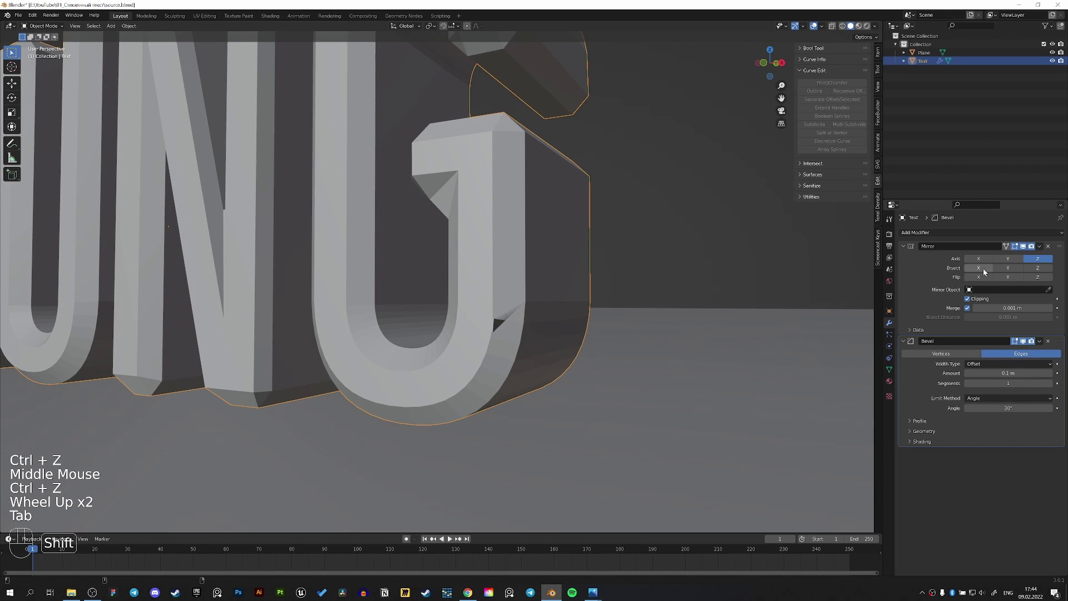
{"action": "middle_click_drag", "start_coordinate": [634, 358], "coordinate": [658, 350]}
{"action": "scroll", "coordinate": [656, 351], "scroll_direction": "down", "scroll_amount": 1}
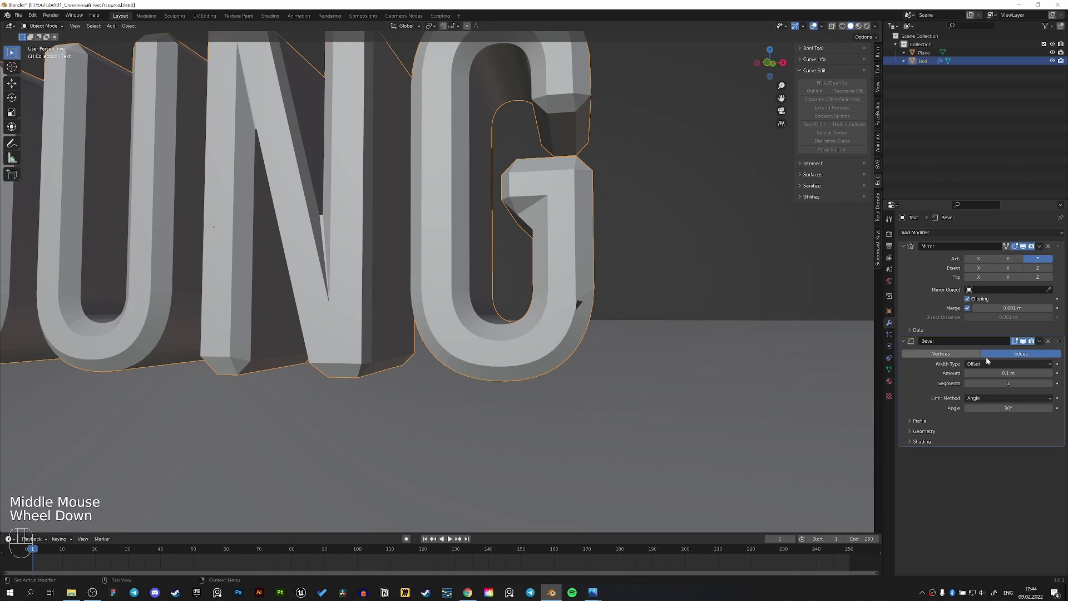
{"action": "left_click_drag", "start_coordinate": [1010, 375], "coordinate": [1002, 375], "text": "shift"}
{"action": "scroll", "coordinate": [456, 305], "scroll_direction": "down", "scroll_amount": 2}
{"action": "middle_click_drag", "start_coordinate": [457, 305], "coordinate": [453, 320]}
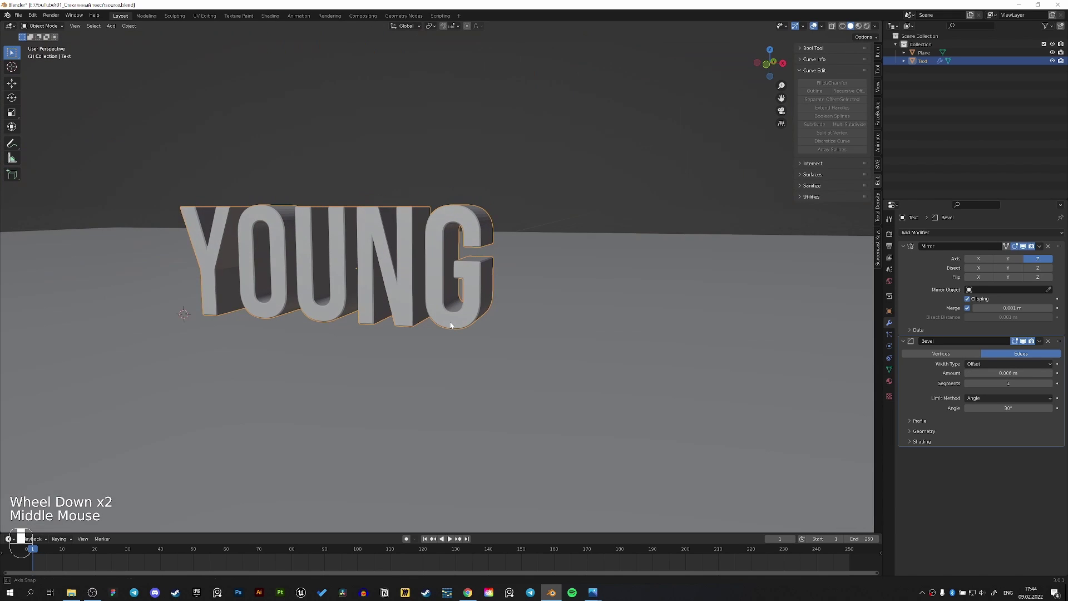
Step: Set the Bevel modifier to 2 segments and check the letters' rounded edges
{"action": "scroll", "coordinate": [544, 339], "scroll_direction": "up", "scroll_amount": 2}
{"action": "scroll", "coordinate": [538, 354], "scroll_direction": "up", "scroll_amount": 1}
{"action": "middle_click_drag", "start_coordinate": [544, 339], "coordinate": [675, 405]}
{"action": "scroll", "coordinate": [538, 353], "scroll_direction": "up", "scroll_amount": 1}
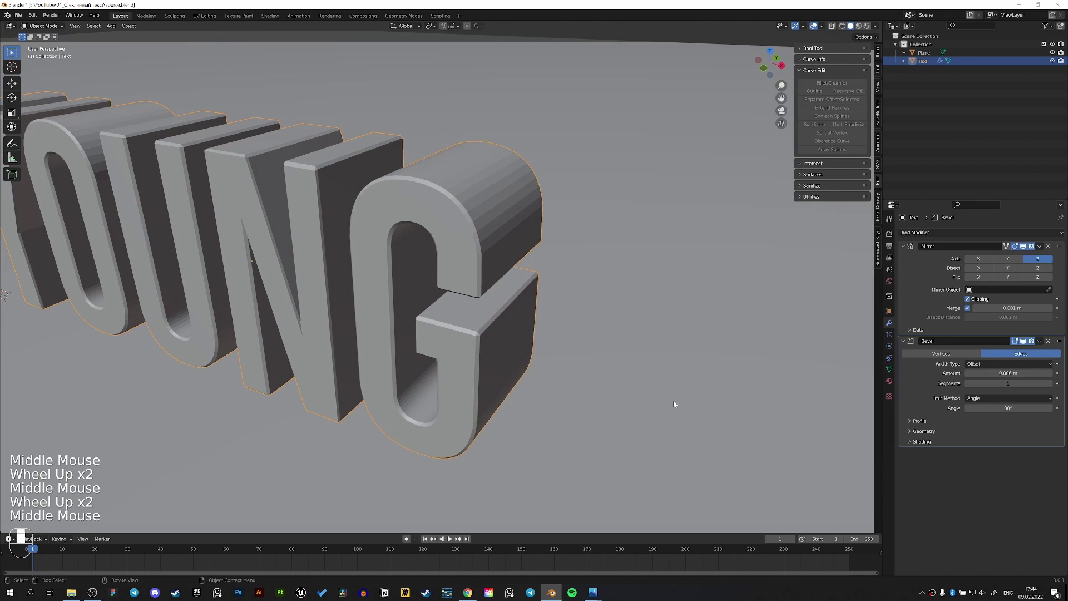
{"action": "left_click", "coordinate": [1052, 383]}
{"action": "left_click", "coordinate": [1051, 383]}
{"action": "scroll", "coordinate": [472, 365], "scroll_direction": "down", "scroll_amount": 2}
{"action": "middle_click_drag", "start_coordinate": [472, 365], "coordinate": [495, 372]}
{"action": "left_click", "coordinate": [1008, 383]}
{"action": "left_click", "coordinate": [968, 384]}
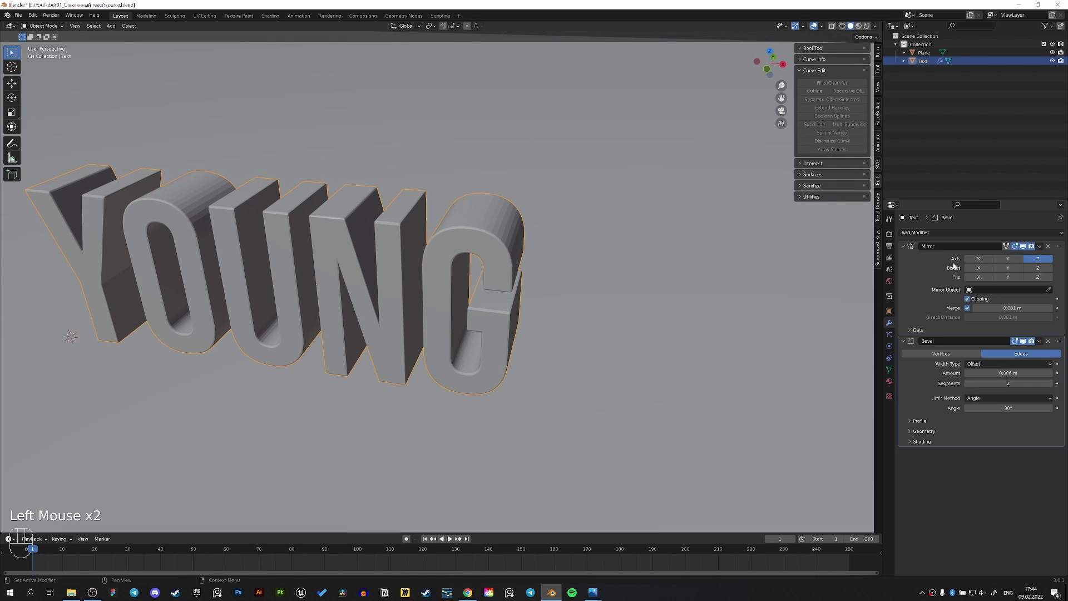
Step: Add a Subdivision Surface modifier with viewport level 2 and shade the letters smooth
{"action": "left_click", "coordinate": [928, 234]}
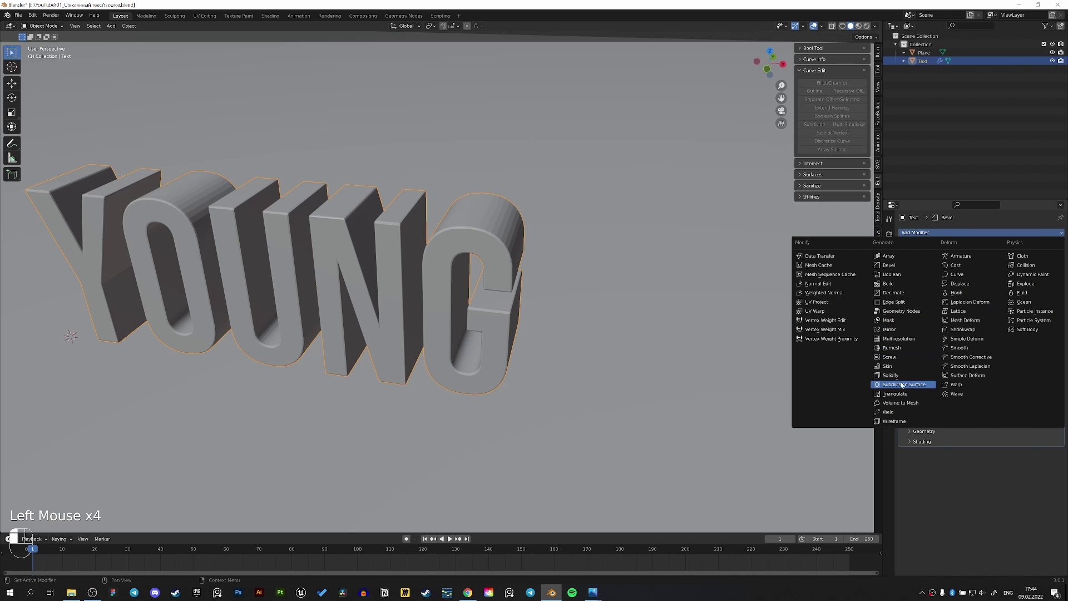
{"action": "left_click", "coordinate": [911, 385]}
{"action": "middle_click_drag", "start_coordinate": [627, 351], "coordinate": [645, 379]}
{"action": "scroll", "coordinate": [514, 354], "scroll_direction": "up", "scroll_amount": 2}
{"action": "right_click", "coordinate": [527, 314]}
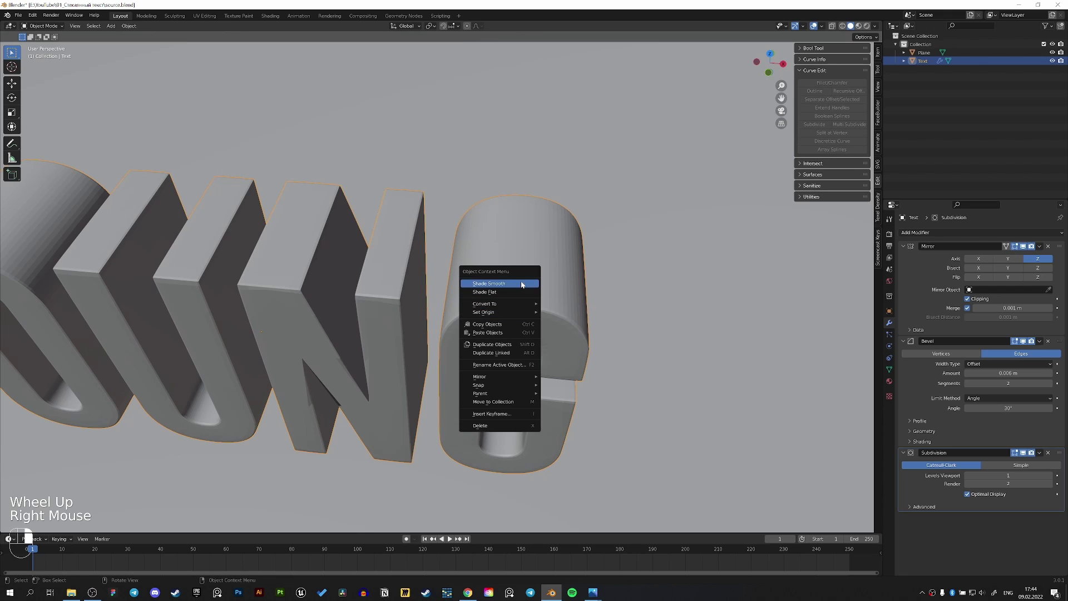
{"action": "left_click", "coordinate": [522, 285]}
{"action": "left_click", "coordinate": [1050, 475]}
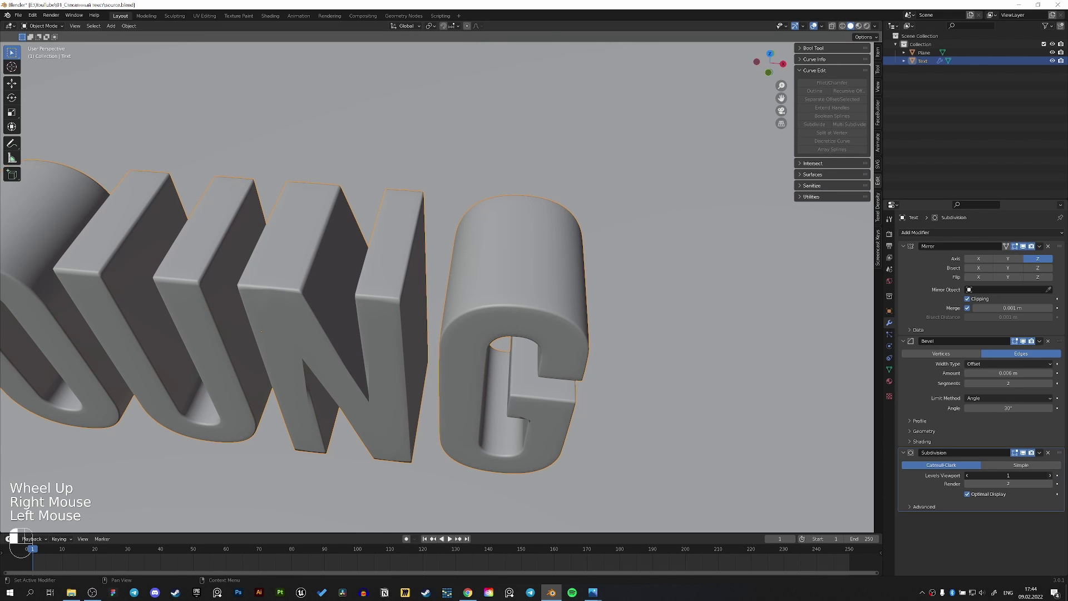
{"action": "middle_click_drag", "start_coordinate": [357, 352], "coordinate": [423, 310], "text": "shift"}
{"action": "middle_click_drag", "start_coordinate": [423, 313], "coordinate": [424, 307]}
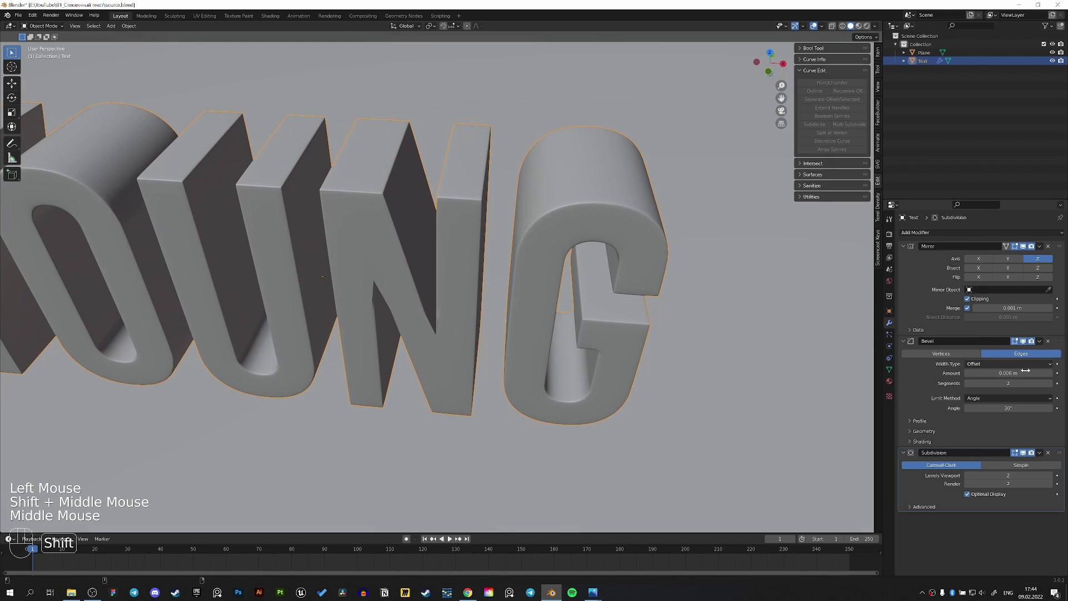
Step: Compare the bevel with 1 segment, restore 2 segments and raise the Bevel amount to about 0.013 m
{"action": "left_click", "coordinate": [977, 388]}
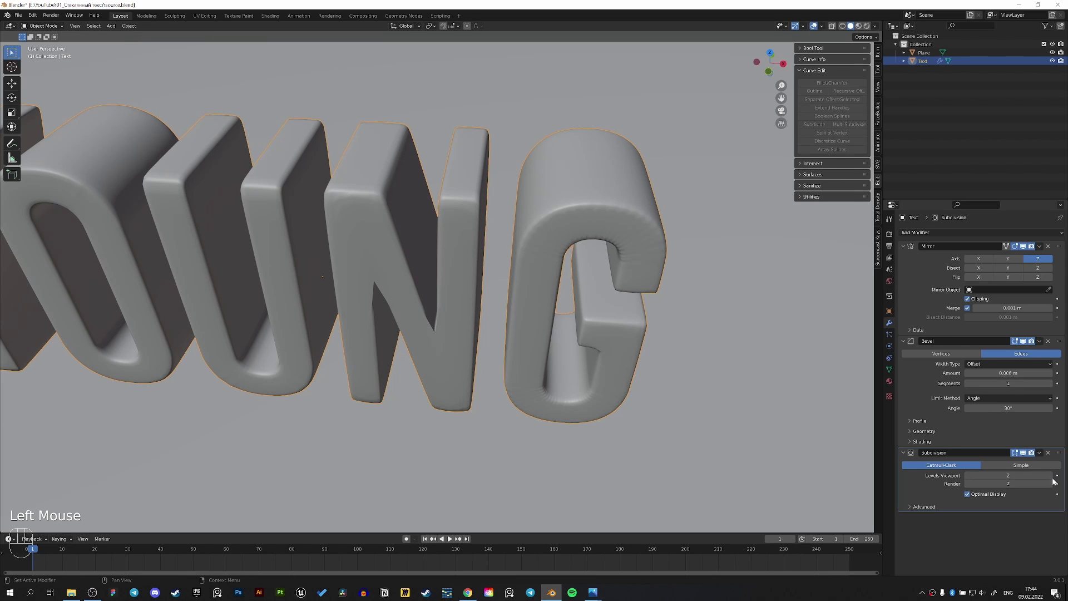
{"action": "left_click", "coordinate": [1052, 384]}
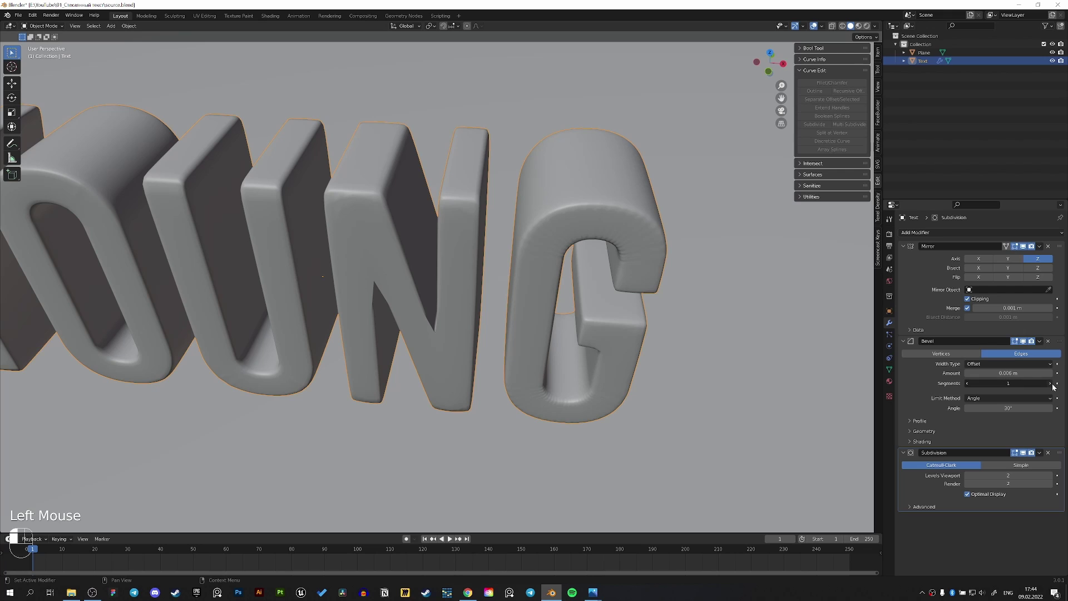
{"action": "middle_click_drag", "start_coordinate": [709, 353], "coordinate": [949, 341]}
{"action": "left_click_drag", "start_coordinate": [1016, 371], "coordinate": [1026, 372], "text": "shift"}
{"action": "middle_click_drag", "start_coordinate": [371, 337], "coordinate": [618, 356], "text": "shift"}
Step: Check the letters' edges in Edit Mode and change the Bevel limit method to Weight
{"action": "key", "text": "Tab"}
{"action": "key", "text": "2"}
{"action": "left_click", "coordinate": [562, 257]}
{"action": "mouse_move", "coordinate": [563, 258]}
{"action": "middle_mouse_down"}
{"action": "mouse_move", "coordinate": [511, 220]}
{"action": "mouse_move", "coordinate": [549, 241]}
{"action": "mouse_move", "coordinate": [557, 265]}
{"action": "middle_mouse_up"}
{"action": "key", "text": "Tab"}
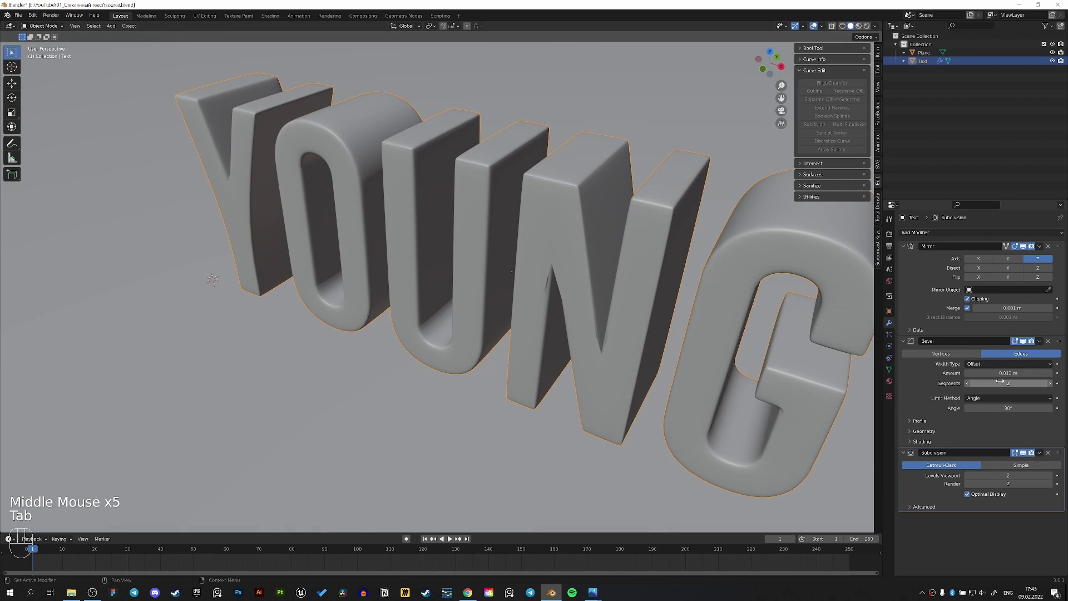
{"action": "left_click", "coordinate": [992, 398]}
{"action": "left_click", "coordinate": [995, 427]}
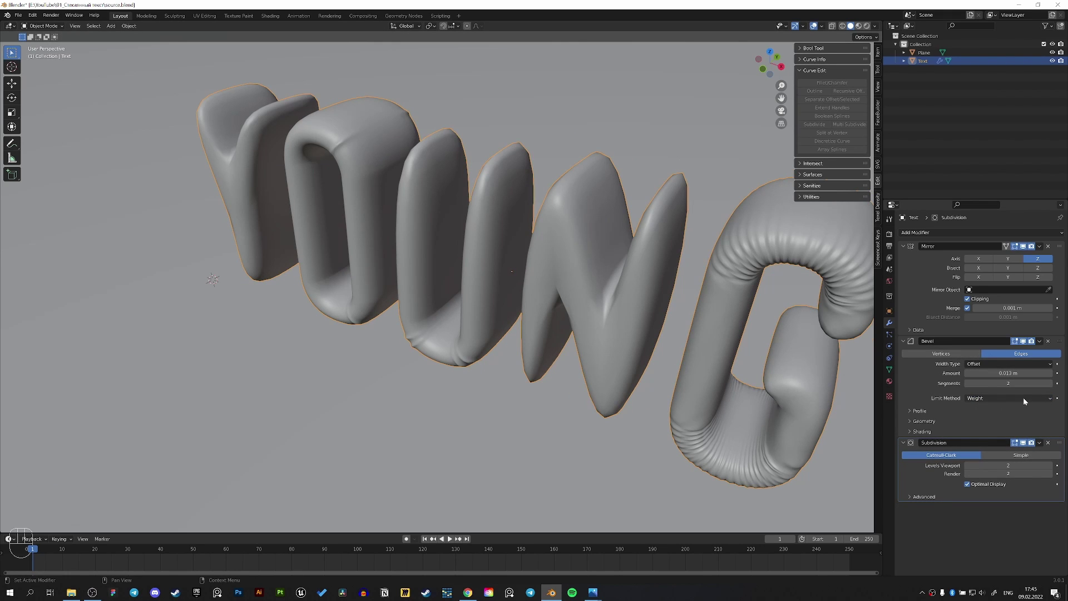
Step: Select the whole letters N and Y and set their edges' mean bevel weight to 1.00
{"action": "key", "text": "Tab"}
{"action": "key", "text": "2"}
{"action": "middle_click_drag", "start_coordinate": [523, 281], "coordinate": [525, 286]}
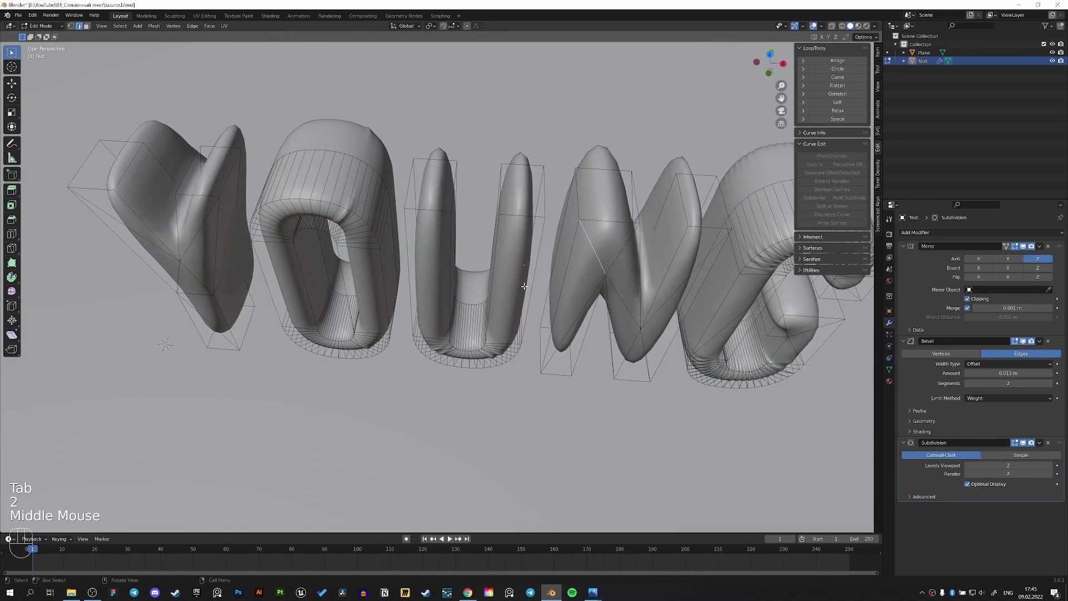
{"action": "left_click", "coordinate": [612, 288]}
{"action": "key", "text": "l"}
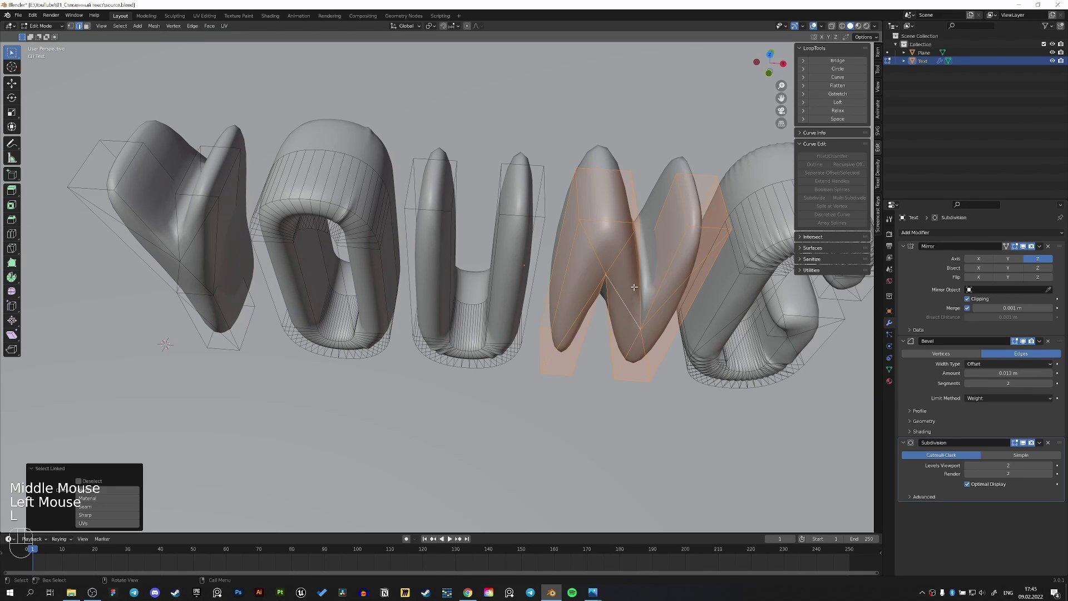
{"action": "middle_click_drag", "start_coordinate": [643, 296], "coordinate": [483, 275]}
{"action": "scroll", "coordinate": [484, 276], "scroll_direction": "down", "scroll_amount": 2}
{"action": "key", "text": "l"}
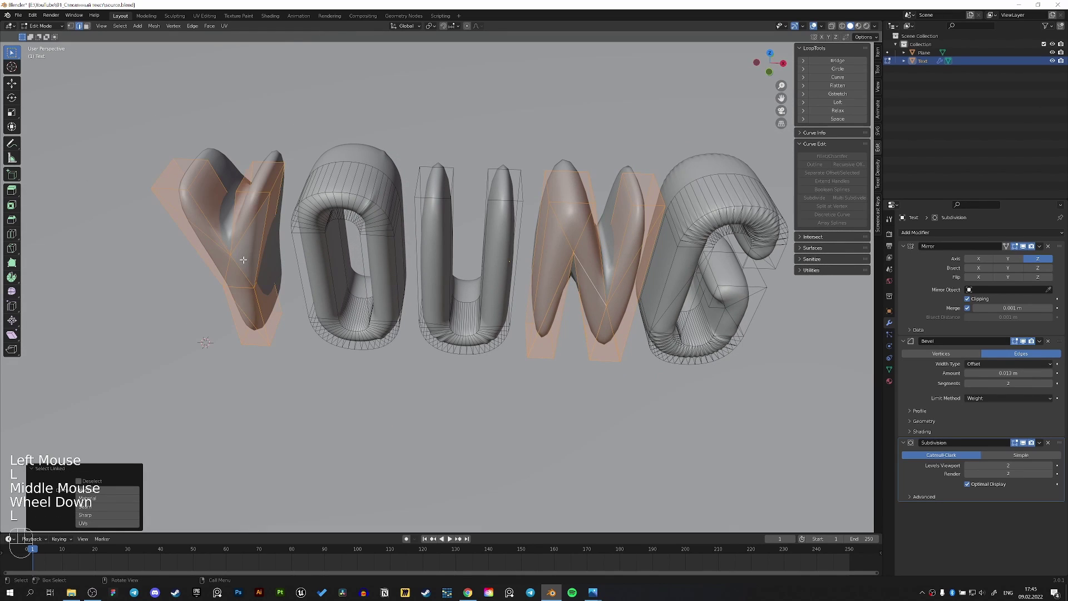
{"action": "left_click", "coordinate": [878, 54]}
{"action": "left_click_drag", "start_coordinate": [820, 131], "coordinate": [866, 131]}
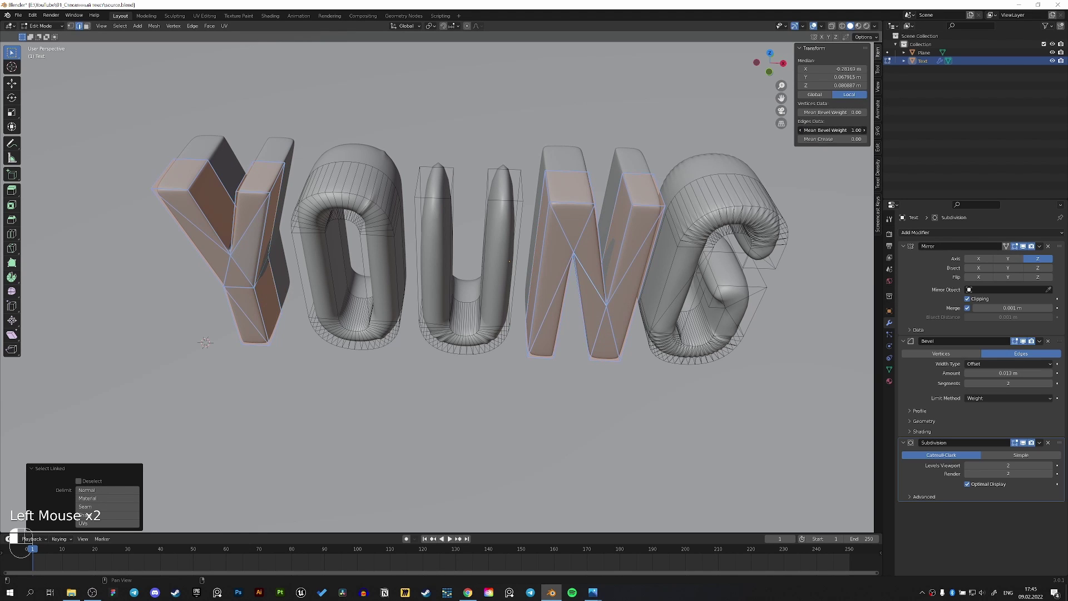
Step: Examine the weighted bevels on the letters N and Y in Object Mode from several angles
{"action": "middle_click_drag", "start_coordinate": [628, 244], "coordinate": [651, 208]}
{"action": "middle_click_drag", "start_coordinate": [690, 238], "coordinate": [663, 248]}
{"action": "key", "text": "Tab"}
{"action": "left_click", "coordinate": [693, 268]}
{"action": "key", "text": "Tab"}
{"action": "key", "text": "Tab"}
{"action": "left_click", "coordinate": [543, 293]}
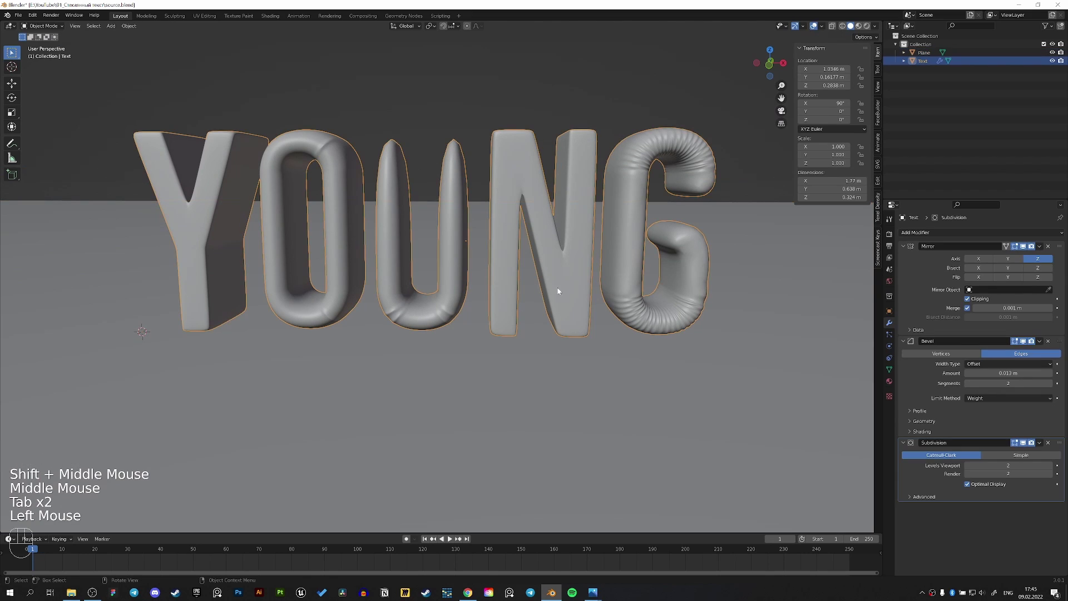
{"action": "middle_click_drag", "start_coordinate": [455, 175], "coordinate": [380, 228]}
{"action": "scroll", "coordinate": [555, 349], "scroll_direction": "up", "scroll_amount": 1}
{"action": "middle_click_drag", "start_coordinate": [556, 349], "coordinate": [579, 350]}
{"action": "scroll", "coordinate": [579, 317], "scroll_direction": "up", "scroll_amount": 2}
Step: Set the mean bevel weight of the diagonal front edge in the N's first leg to 0.00
{"action": "key", "text": "Tab"}
{"action": "key", "text": "2"}
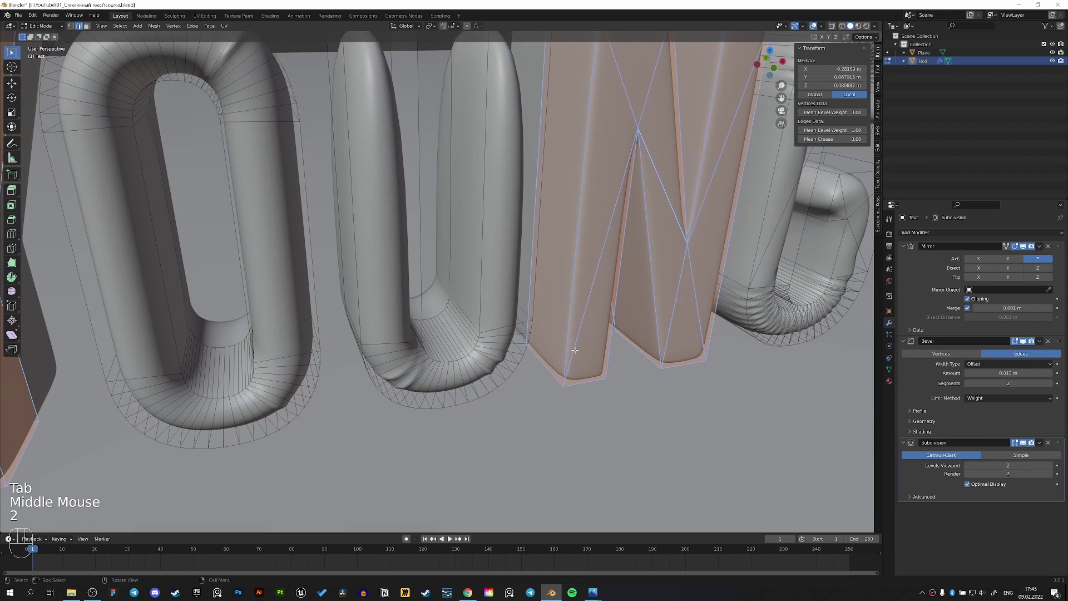
{"action": "left_click", "coordinate": [576, 348]}
{"action": "left_click_drag", "start_coordinate": [849, 130], "coordinate": [768, 130]}
Step: Set the mean bevel weight of the two front edges inside the N's other leg to 0.00 and check the result
{"action": "middle_click_drag", "start_coordinate": [702, 301], "coordinate": [690, 308]}
{"action": "left_click", "coordinate": [690, 307]}
{"action": "left_click", "coordinate": [709, 293], "text": "shift"}
{"action": "left_click_drag", "start_coordinate": [844, 130], "coordinate": [771, 130]}
{"action": "scroll", "coordinate": [695, 176], "scroll_direction": "down", "scroll_amount": 2}
{"action": "middle_click_drag", "start_coordinate": [655, 194], "coordinate": [546, 231]}
{"action": "key", "text": "Tab"}
{"action": "key", "text": "Tab"}
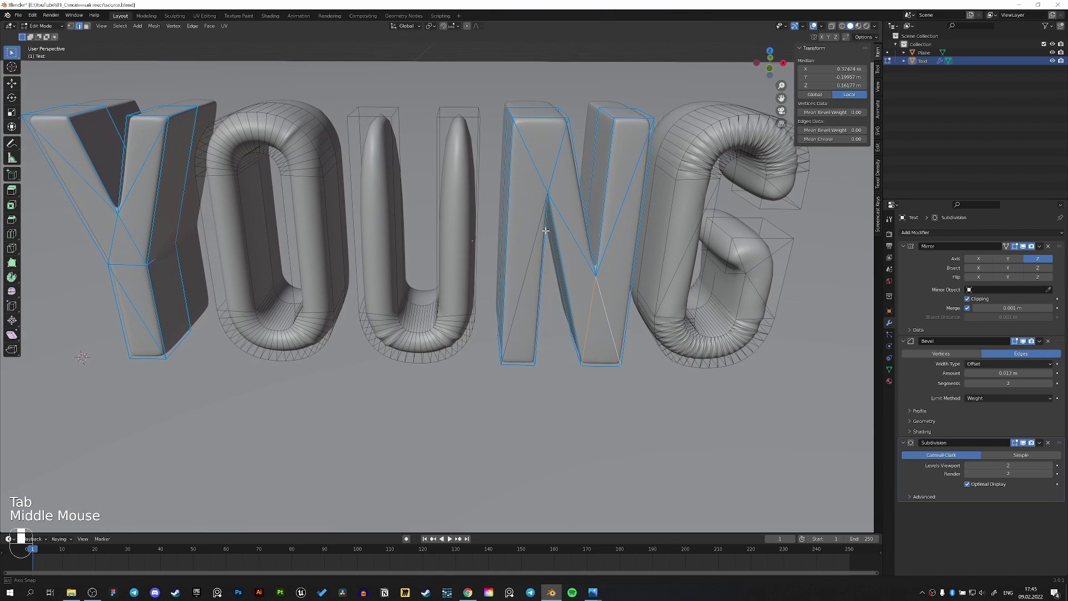
Step: Raise the Bevel modifier's segments to 3 and check the letters in Object Mode
{"action": "key", "text": "Tab"}
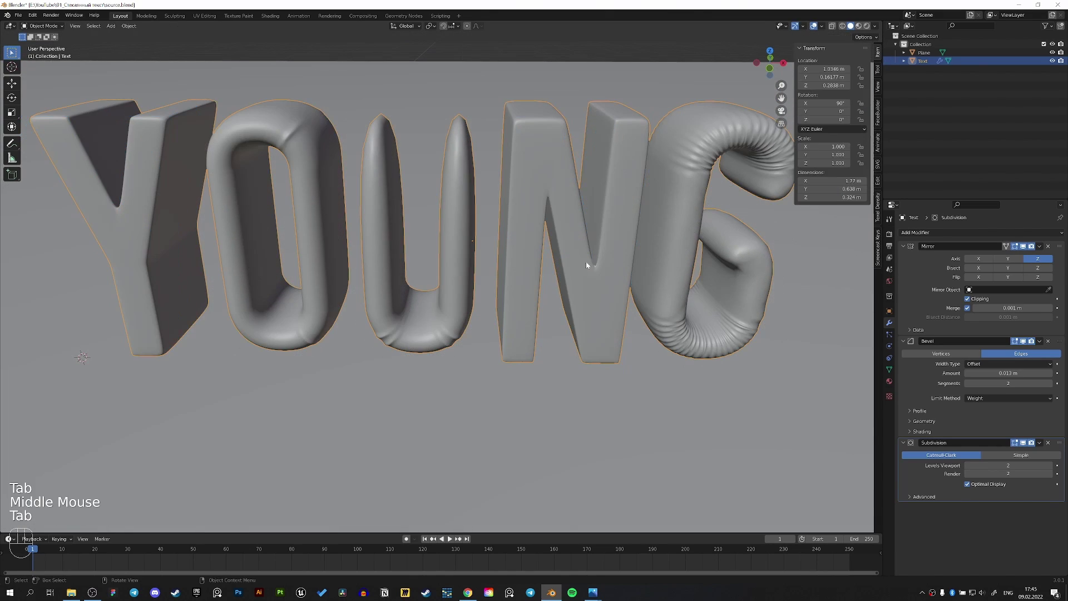
{"action": "left_click", "coordinate": [1051, 384]}
{"action": "middle_click_drag", "start_coordinate": [642, 306], "coordinate": [618, 283]}
Step: Set the mean bevel weight of the three diagonal front edges in the upper parts of the N's legs to 0.00
{"action": "key", "text": "Tab"}
{"action": "middle_click_drag", "start_coordinate": [589, 229], "coordinate": [558, 242]}
{"action": "key", "text": "2"}
{"action": "left_click", "coordinate": [537, 212]}
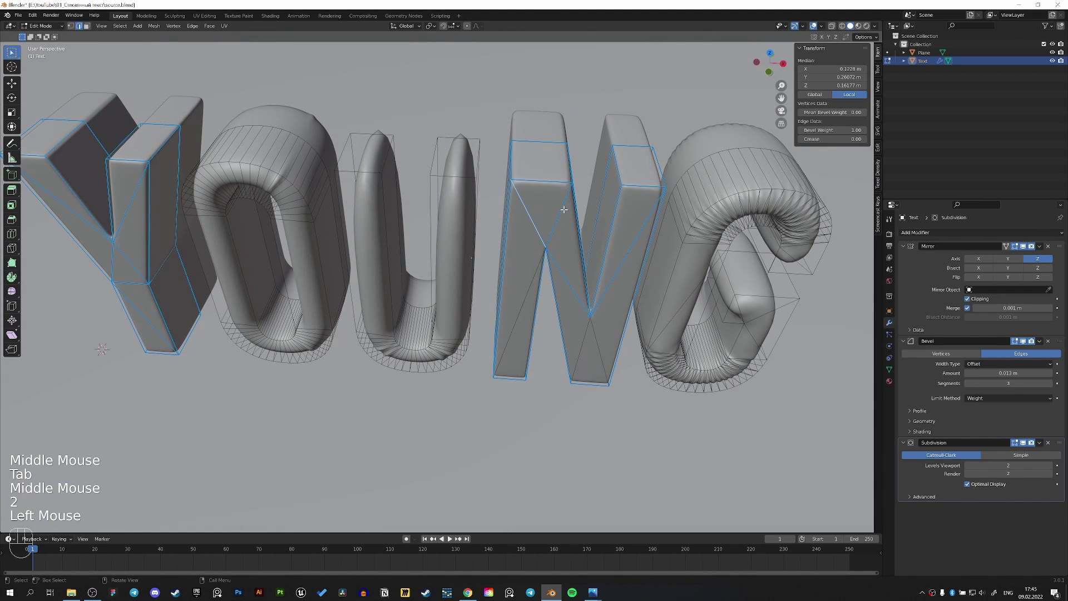
{"action": "left_click", "coordinate": [554, 211], "text": "shift"}
{"action": "left_click", "coordinate": [614, 274], "text": "shift"}
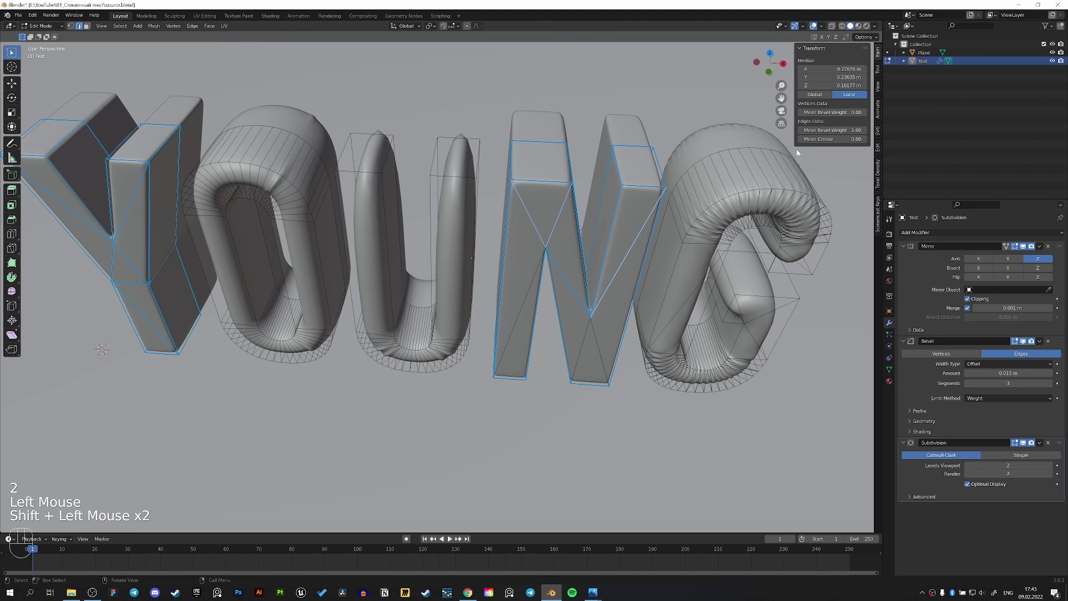
{"action": "left_click", "coordinate": [833, 130]}
{"action": "left_click", "coordinate": [797, 172]}
{"action": "left_click", "coordinate": [564, 497]}
{"action": "middle_click_drag", "start_coordinate": [564, 497], "coordinate": [571, 404]}
Step: Set the bevel weight of the inner front edge in the N's second leg and the edge atop its first leg to 1.00
{"action": "key", "text": "2"}
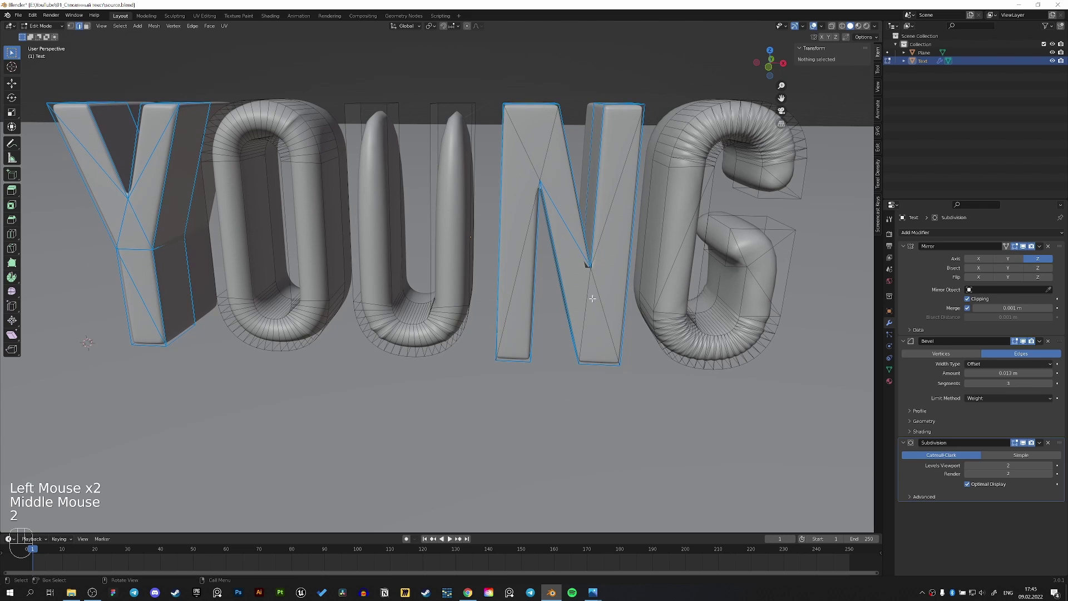
{"action": "left_click", "coordinate": [593, 299]}
{"action": "key", "text": "Return"}
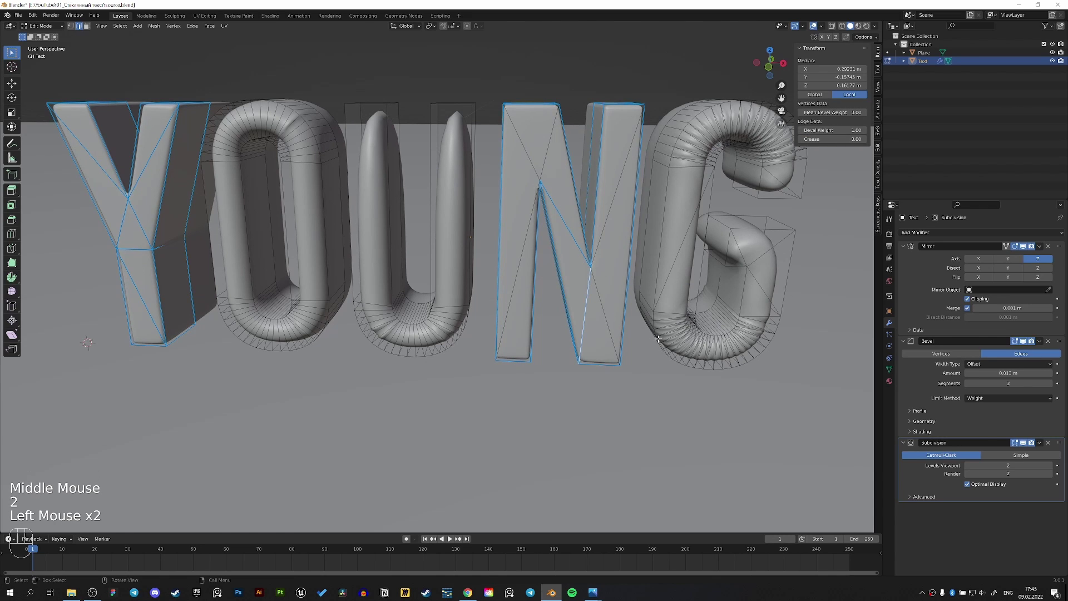
{"action": "key", "text": "Tab"}
{"action": "middle_click_drag", "start_coordinate": [616, 353], "coordinate": [634, 331]}
{"action": "key", "text": "Tab"}
{"action": "left_click", "coordinate": [548, 161]}
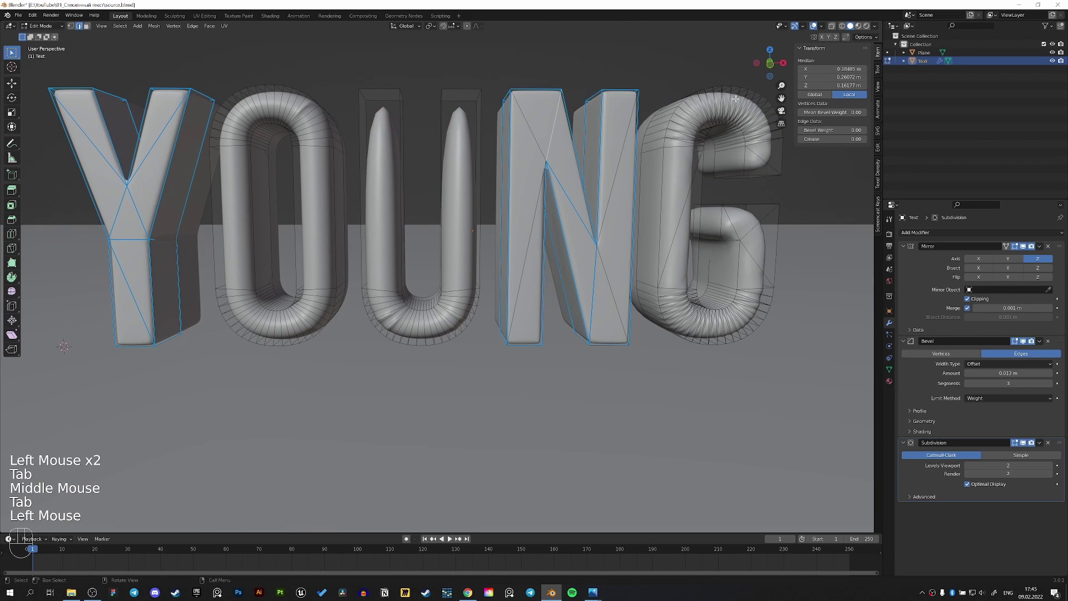
{"action": "key", "text": "Return"}
{"action": "middle_click_drag", "start_coordinate": [576, 311], "coordinate": [563, 333]}
{"action": "middle_click_drag", "start_coordinate": [559, 188], "coordinate": [536, 163]}
Step: Raise the Subdivision modifier's viewport levels to 3 and check the smoothed letters in Object Mode
{"action": "key", "text": "Tab"}
{"action": "left_click", "coordinate": [1050, 466]}
{"action": "middle_click_drag", "start_coordinate": [640, 367], "coordinate": [598, 352]}
{"action": "scroll", "coordinate": [599, 351], "scroll_direction": "down", "scroll_amount": 2}
{"action": "scroll", "coordinate": [493, 316], "scroll_direction": "down", "scroll_amount": 1}
{"action": "scroll", "coordinate": [513, 199], "scroll_direction": "up", "scroll_amount": 2}
{"action": "scroll", "coordinate": [513, 200], "scroll_direction": "up", "scroll_amount": 1}
Step: Set the bevel weight of the diagonal front edge in the lower part of the N's second leg to 1.00
{"action": "key", "text": "Tab"}
{"action": "left_click", "coordinate": [517, 132]}
{"action": "left_click", "coordinate": [830, 130]}
{"action": "key", "text": "Return"}
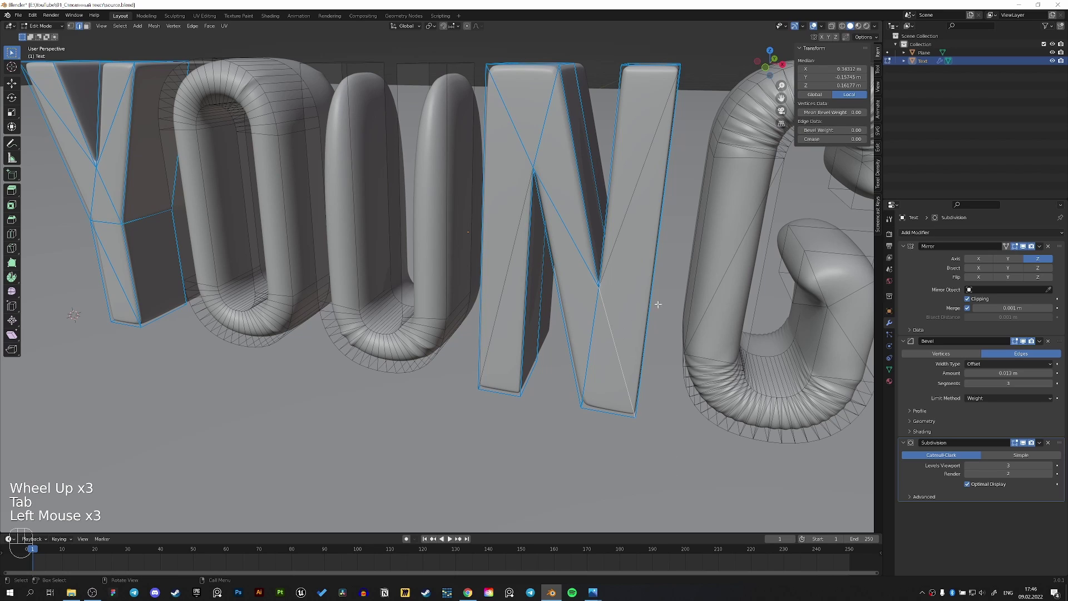
{"action": "left_click", "coordinate": [846, 132]}
{"action": "type", "text": "1"}
{"action": "key", "text": "Return"}
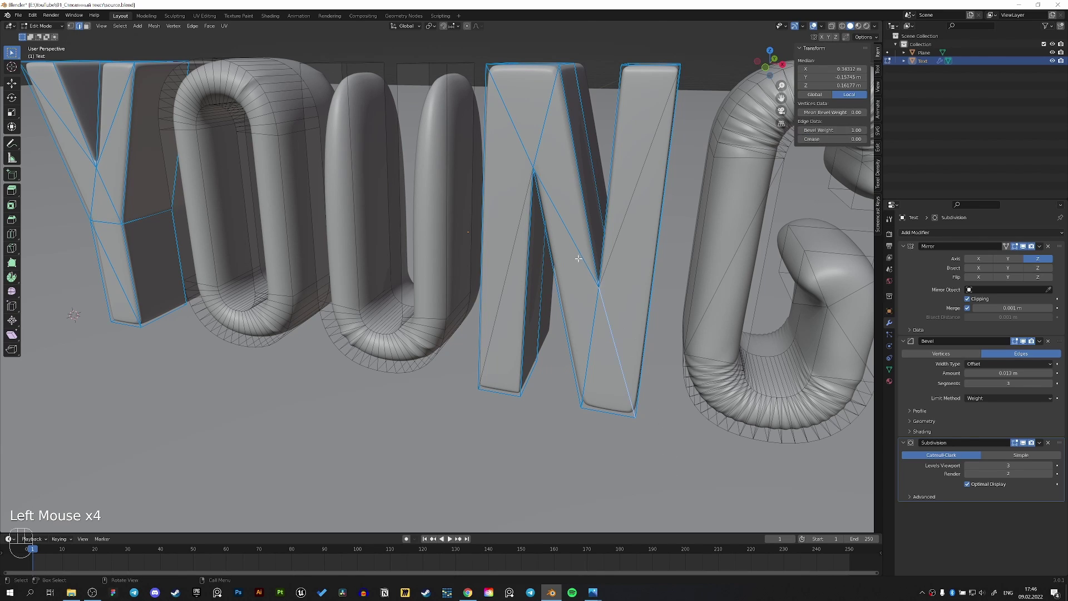
{"action": "key", "text": "Return"}
{"action": "key", "text": "Tab"}
Step: Dissolve the front edge along the N's middle stroke and the diagonal edge in the upper part of its second leg
{"action": "scroll", "coordinate": [640, 317], "scroll_direction": "up", "scroll_amount": 1}
{"action": "key", "text": "Tab"}
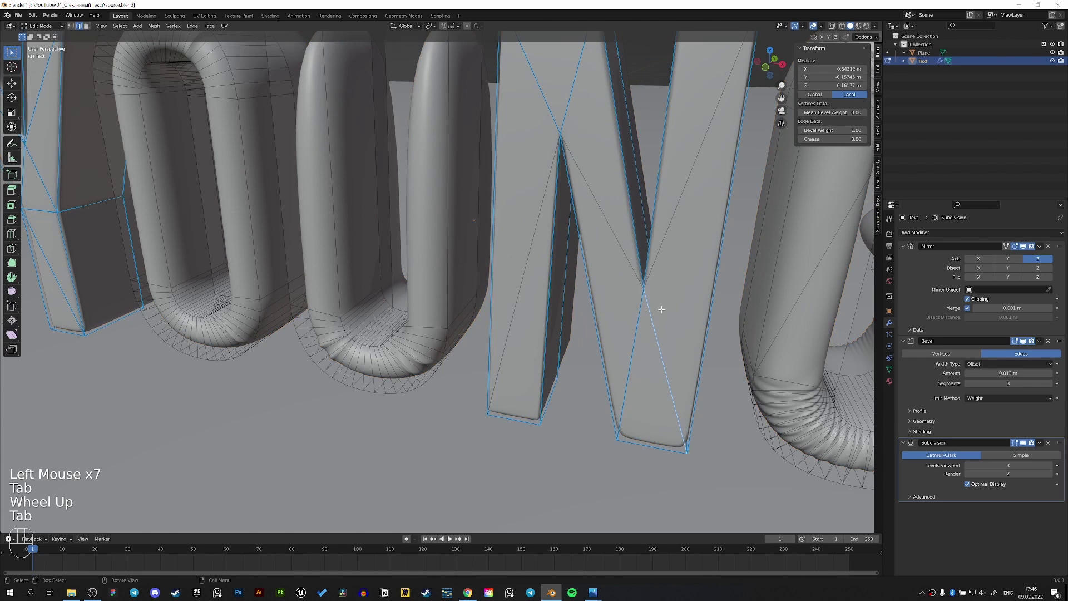
{"action": "scroll", "coordinate": [659, 283], "scroll_direction": "up", "scroll_amount": 1}
{"action": "key", "text": "2"}
{"action": "left_click", "coordinate": [666, 210]}
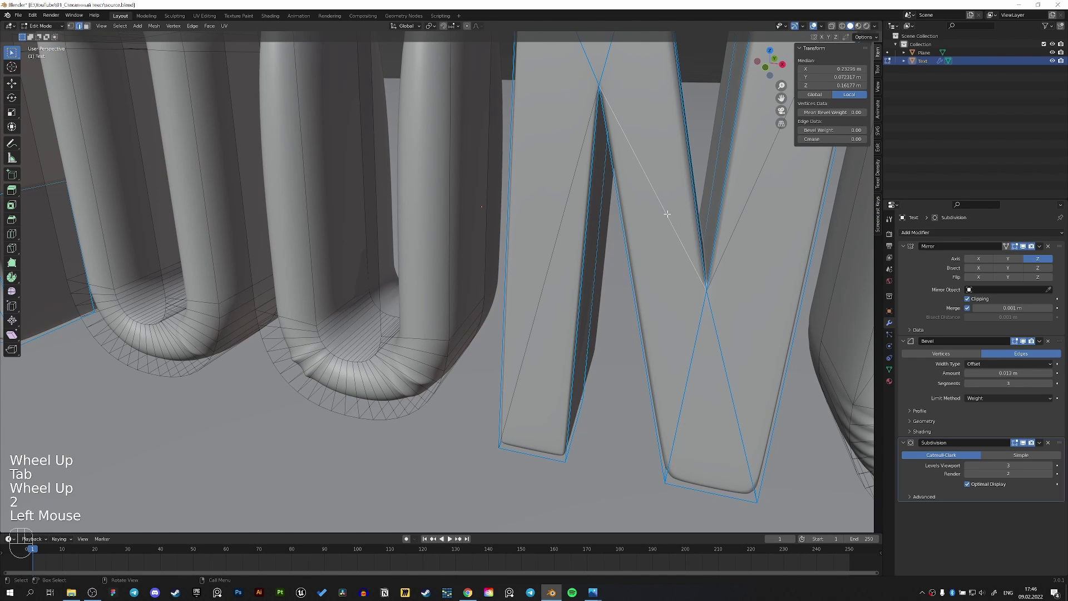
{"action": "scroll", "coordinate": [668, 210], "scroll_direction": "down", "scroll_amount": 1}
{"action": "left_click", "coordinate": [673, 214], "text": "shift"}
{"action": "key", "text": "x"}
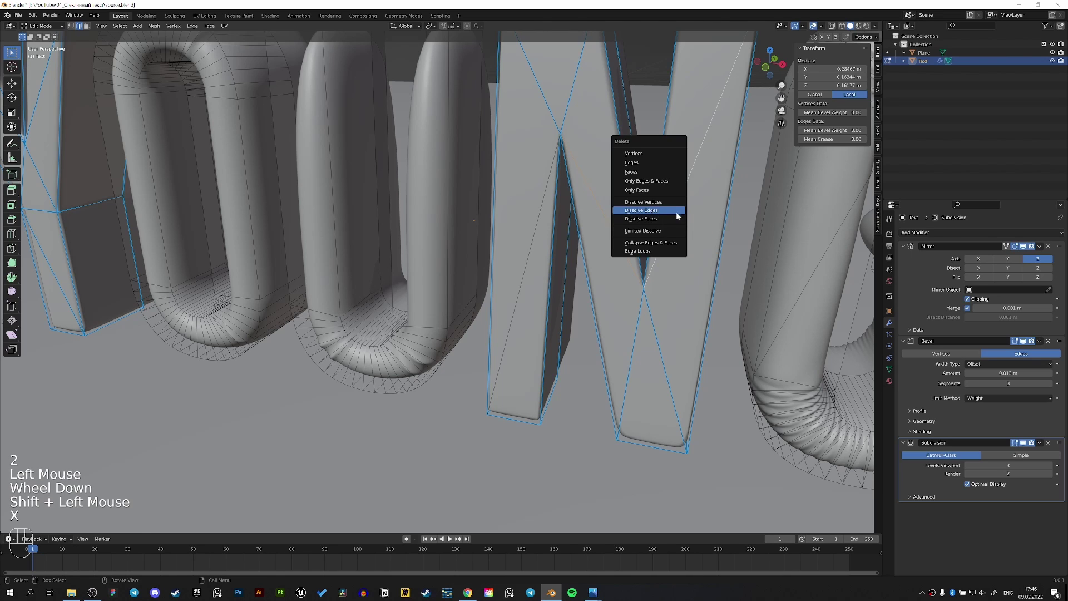
{"action": "left_click", "coordinate": [677, 215]}
{"action": "key", "text": "Tab"}
{"action": "scroll", "coordinate": [583, 266], "scroll_direction": "down", "scroll_amount": 1}
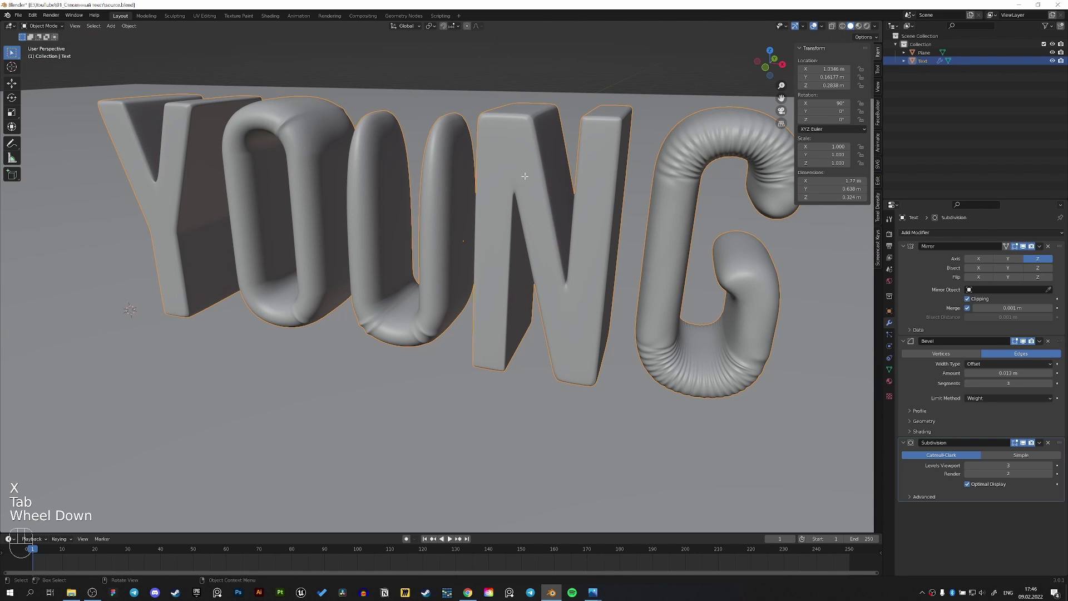
Step: Dissolve the diagonal front edge in the N's first leg and inspect the letter in Object Mode
{"action": "key", "text": "Tab"}
{"action": "left_click", "coordinate": [507, 189]}
{"action": "key", "text": "x"}
{"action": "left_click", "coordinate": [507, 212]}
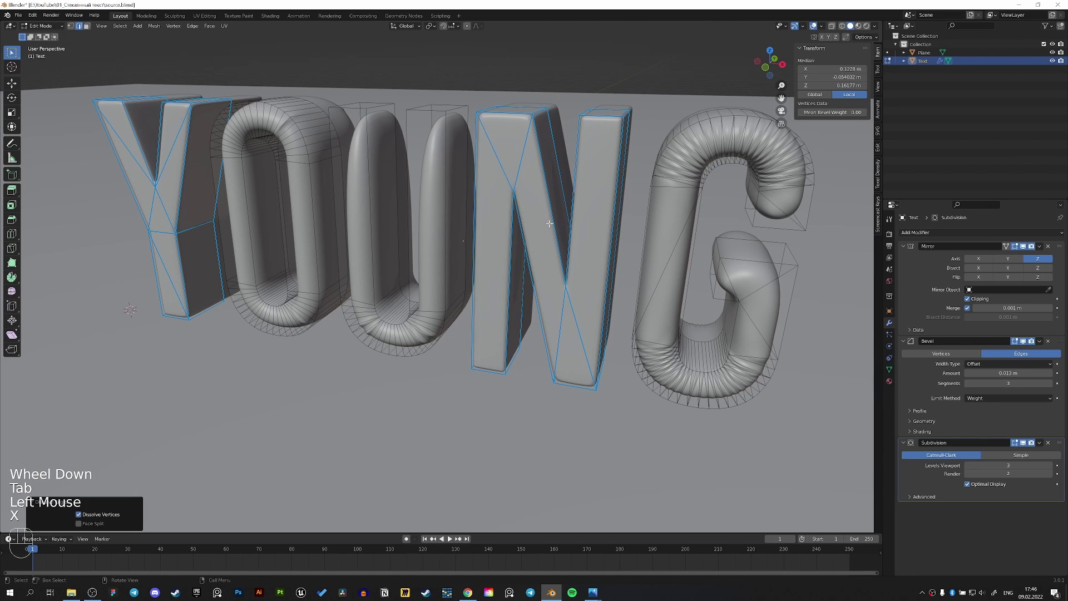
{"action": "key", "text": "Tab"}
{"action": "middle_click_drag", "start_coordinate": [540, 227], "coordinate": [574, 288]}
{"action": "scroll", "coordinate": [575, 222], "scroll_direction": "down", "scroll_amount": 1}
{"action": "scroll", "coordinate": [550, 233], "scroll_direction": "up", "scroll_amount": 2}
Step: Inspect the remaining front edges in the lower part of the N's second leg and save the file
{"action": "key", "text": "Tab"}
{"action": "key", "text": "2"}
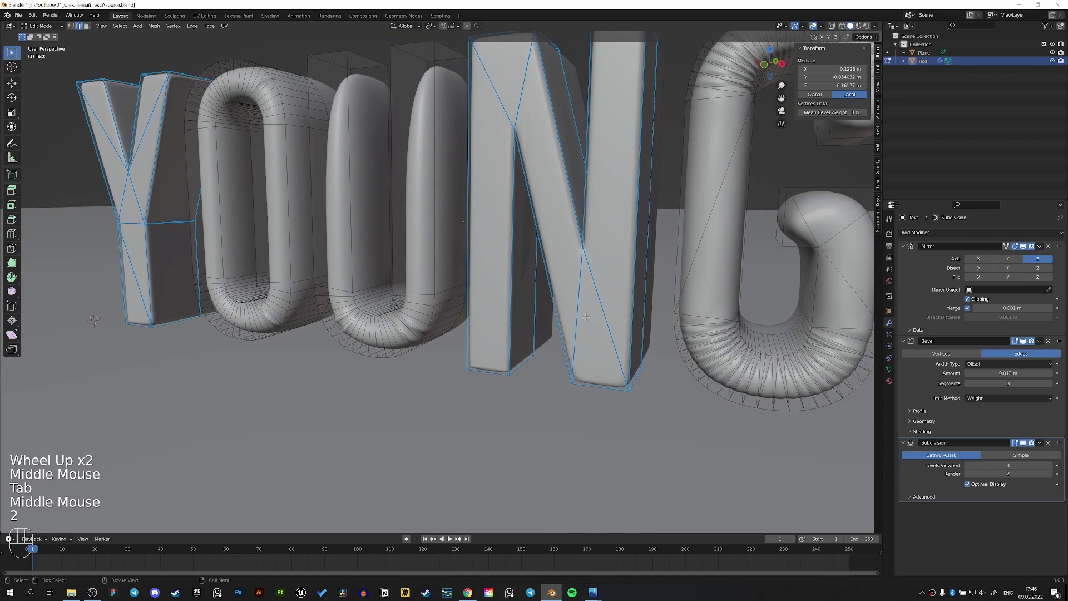
{"action": "left_click", "coordinate": [586, 316]}
{"action": "mouse_move", "coordinate": [591, 328]}
{"action": "middle_mouse_down"}
{"action": "mouse_move", "coordinate": [649, 342]}
{"action": "mouse_move", "coordinate": [565, 318]}
{"action": "mouse_move", "coordinate": [573, 337]}
{"action": "middle_mouse_up"}
{"action": "left_click", "coordinate": [613, 331]}
{"action": "key", "text": "Tab"}
{"action": "scroll", "coordinate": [546, 303], "scroll_direction": "down", "scroll_amount": 4}
{"action": "key", "text": "ctrl+s"}
Step: Set the mean bevel weight of the two diagonal front edges in the Y's arms to 0.00 and check the letter
{"action": "scroll", "coordinate": [396, 282], "scroll_direction": "up", "scroll_amount": 4}
{"action": "middle_click_drag", "start_coordinate": [396, 282], "coordinate": [471, 278]}
{"action": "left_click", "coordinate": [318, 296]}
{"action": "middle_click_drag", "start_coordinate": [234, 302], "coordinate": [348, 259], "text": "shift"}
{"action": "key", "text": "Tab"}
{"action": "key", "text": "Tab"}
{"action": "left_click", "coordinate": [469, 273]}
{"action": "key", "text": "Tab"}
{"action": "scroll", "coordinate": [401, 276], "scroll_direction": "up", "scroll_amount": 1}
{"action": "key", "text": "2"}
{"action": "left_click", "coordinate": [400, 277]}
{"action": "left_click", "coordinate": [348, 259]}
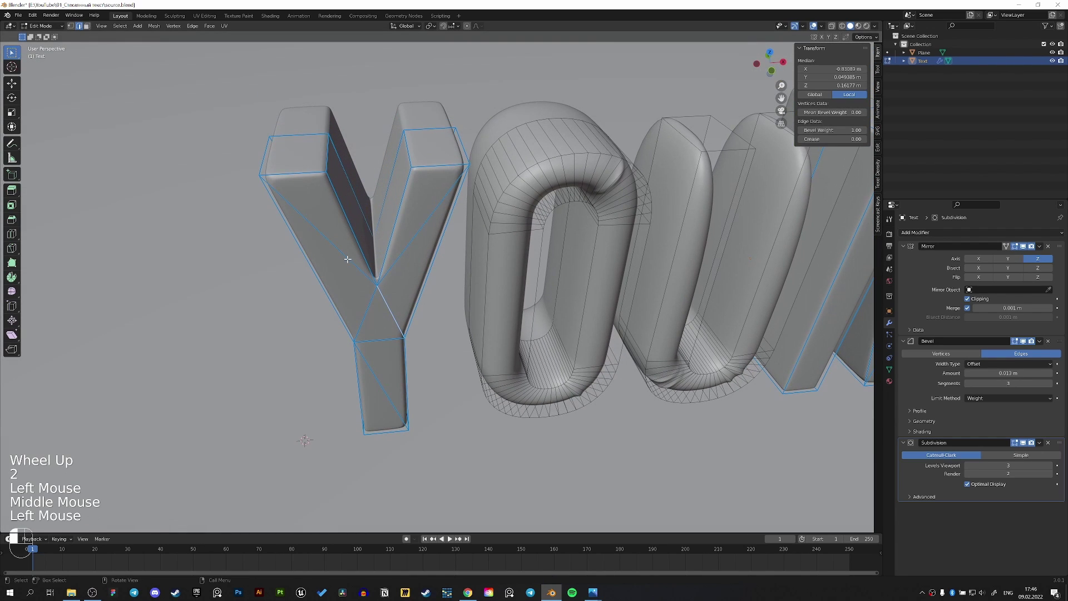
{"action": "left_click", "coordinate": [611, 200], "text": "shift"}
{"action": "left_click", "coordinate": [825, 131]}
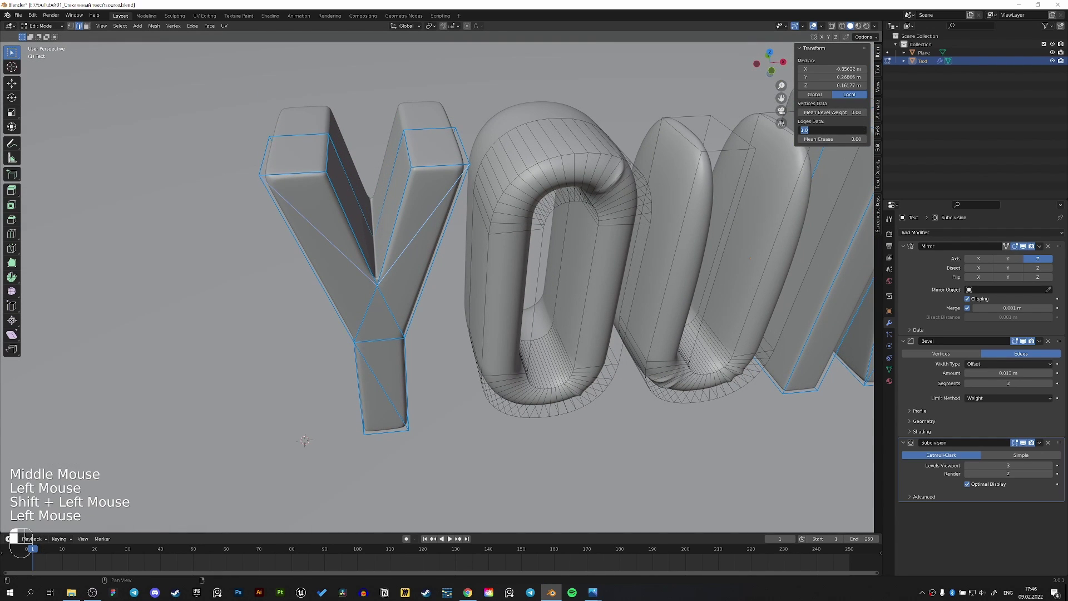
{"action": "key", "text": "Return"}
{"action": "key", "text": "Tab"}
{"action": "middle_click_drag", "start_coordinate": [478, 337], "coordinate": [489, 292]}
Step: Set the bevel weight of the diagonal front edge in the Y's stem to 0.00 and save the file
{"action": "key", "text": "Tab"}
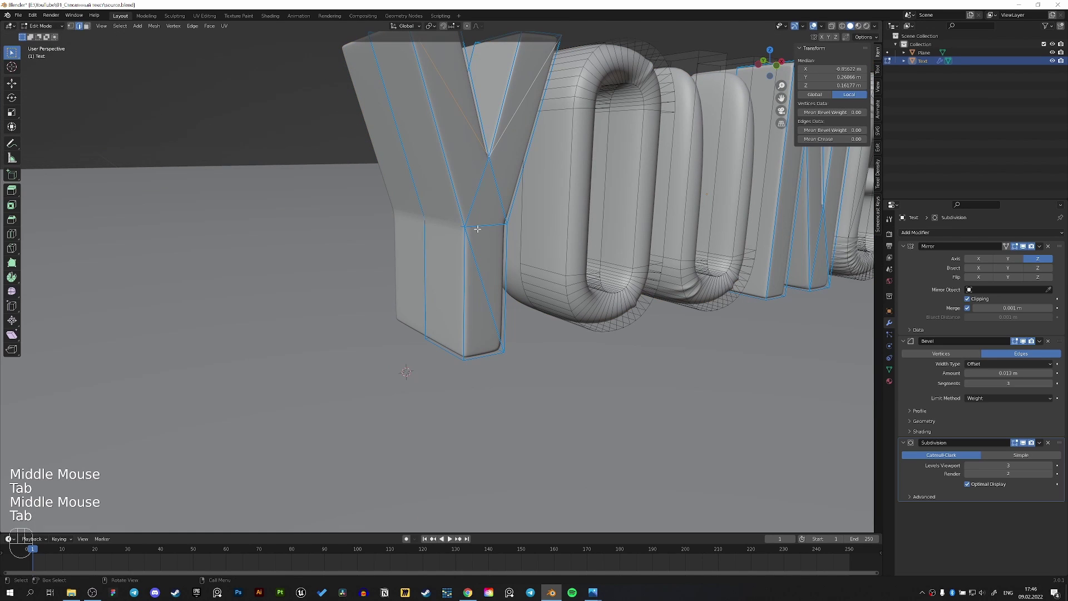
{"action": "left_click", "coordinate": [478, 229]}
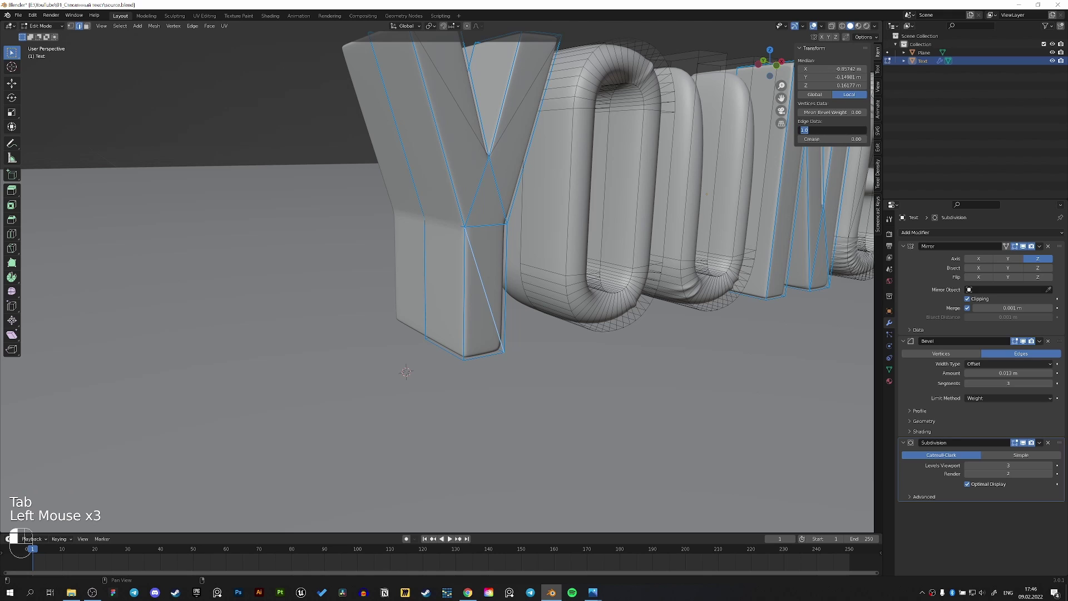
{"action": "key", "text": "Tab"}
{"action": "middle_click_drag", "start_coordinate": [614, 316], "coordinate": [520, 278]}
{"action": "scroll", "coordinate": [572, 339], "scroll_direction": "down", "scroll_amount": 2}
{"action": "key", "text": "ctrl+s"}
Step: Set the Bevel modifier's profile shape to 0.67, check the letters from several angles, and save the file
{"action": "left_click", "coordinate": [918, 412]}
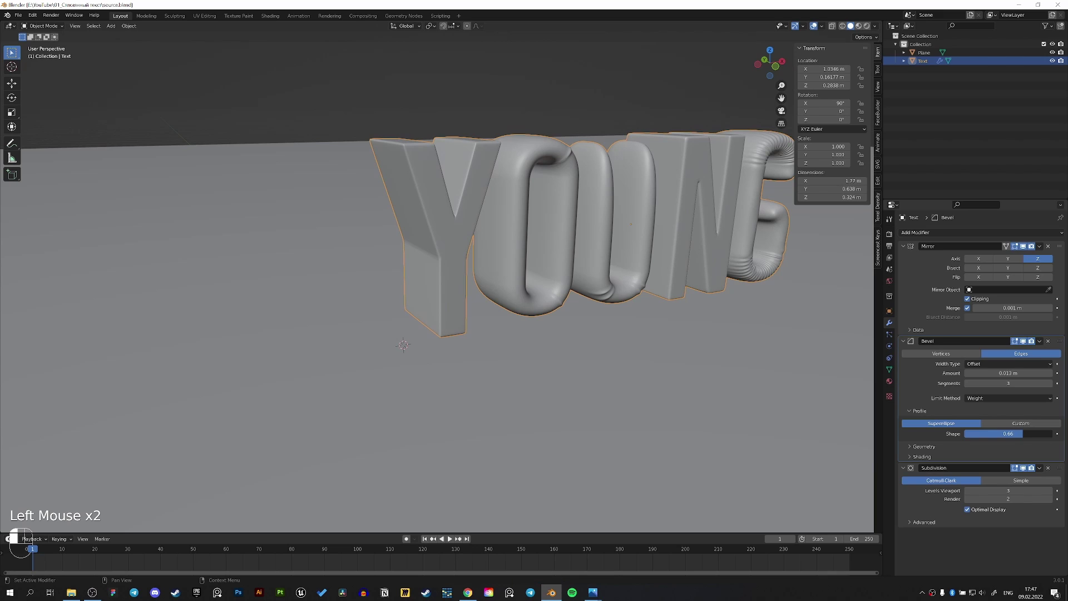
{"action": "middle_click_drag", "start_coordinate": [586, 343], "coordinate": [556, 363]}
{"action": "scroll", "coordinate": [552, 359], "scroll_direction": "down", "scroll_amount": 1}
{"action": "middle_click_drag", "start_coordinate": [519, 320], "coordinate": [484, 334]}
{"action": "scroll", "coordinate": [402, 258], "scroll_direction": "up", "scroll_amount": 2}
{"action": "middle_click_drag", "start_coordinate": [401, 256], "coordinate": [565, 279]}
{"action": "key", "text": "ctrl+s"}
{"action": "middle_click_drag", "start_coordinate": [629, 292], "coordinate": [652, 336]}
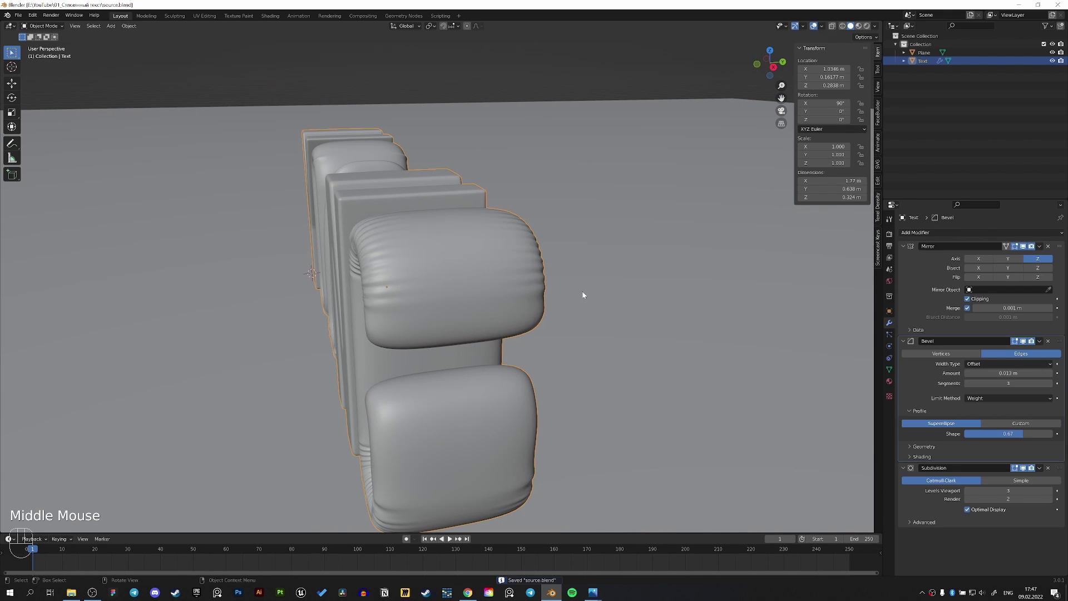
{"action": "scroll", "coordinate": [579, 295], "scroll_direction": "down", "scroll_amount": 2}
{"action": "middle_click_drag", "start_coordinate": [486, 269], "coordinate": [559, 259]}
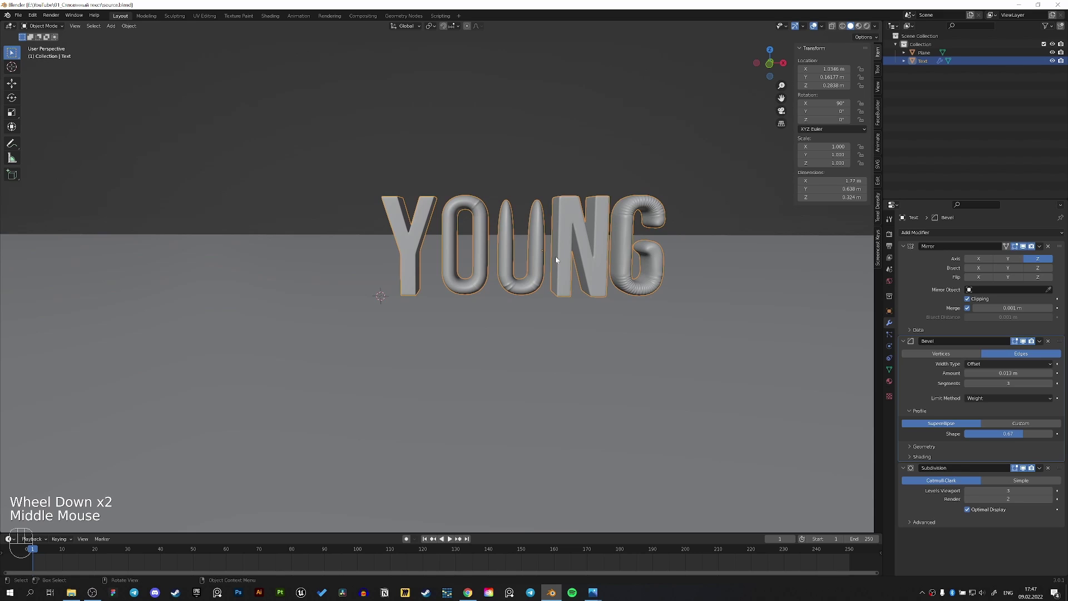
Step: Select the O's outer and inner front edge loops and set their mean bevel weight to 1.00
{"action": "scroll", "coordinate": [556, 259], "scroll_direction": "up", "scroll_amount": 2}
{"action": "middle_click_drag", "start_coordinate": [516, 212], "coordinate": [491, 221]}
{"action": "key", "text": "2"}
{"action": "key", "text": "Tab"}
{"action": "key", "text": "2"}
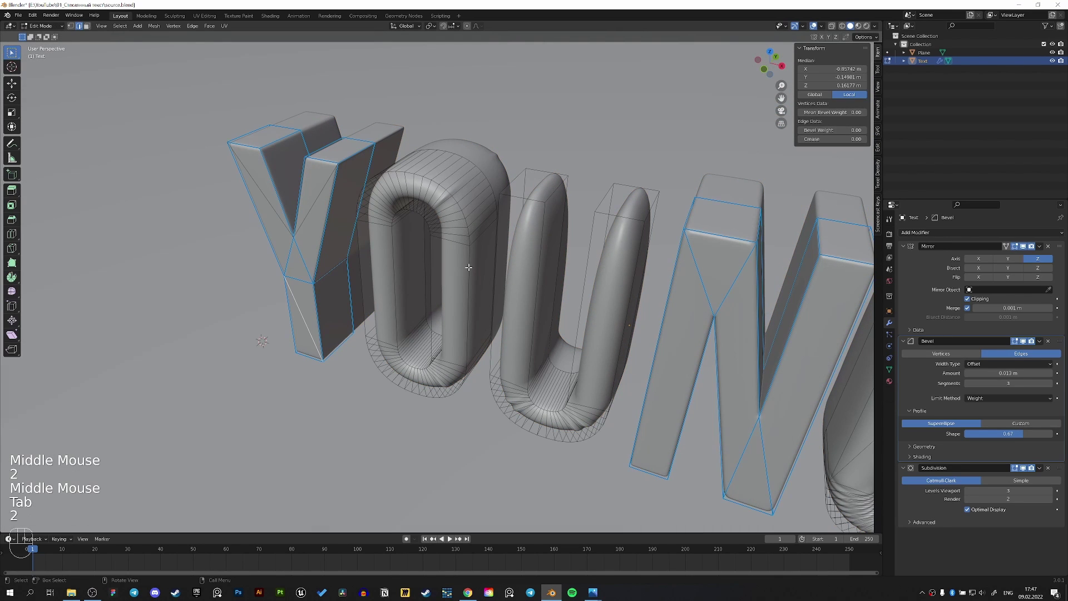
{"action": "left_click", "coordinate": [468, 267]}
{"action": "left_click", "coordinate": [469, 267], "text": "alt+shift"}
{"action": "left_click", "coordinate": [468, 267], "text": "alt+shift"}
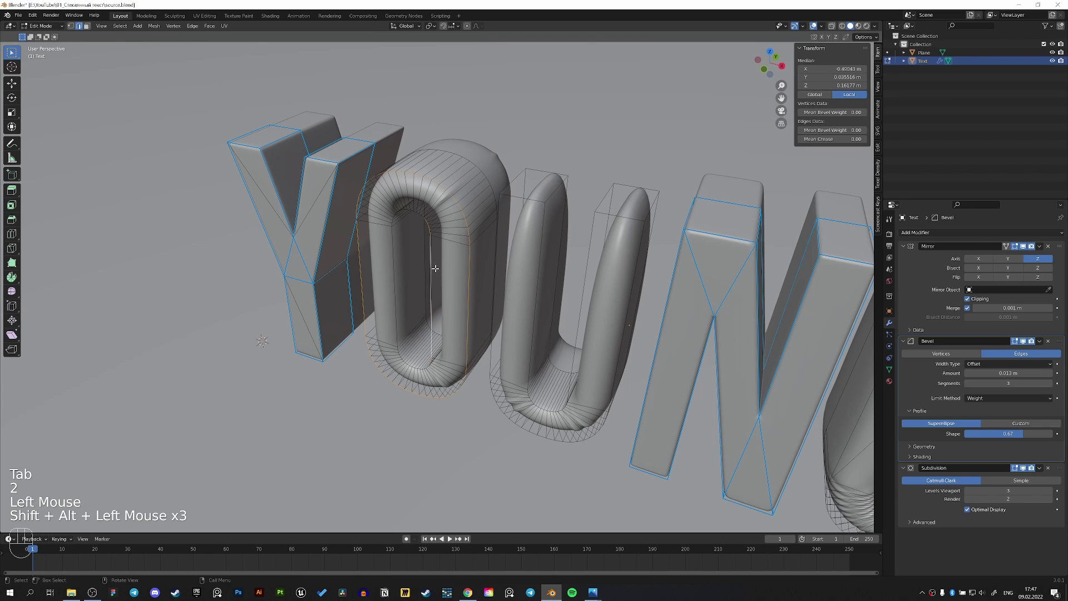
{"action": "middle_click_drag", "start_coordinate": [434, 267], "coordinate": [437, 270]}
{"action": "left_click", "coordinate": [428, 299], "text": "alt+shift"}
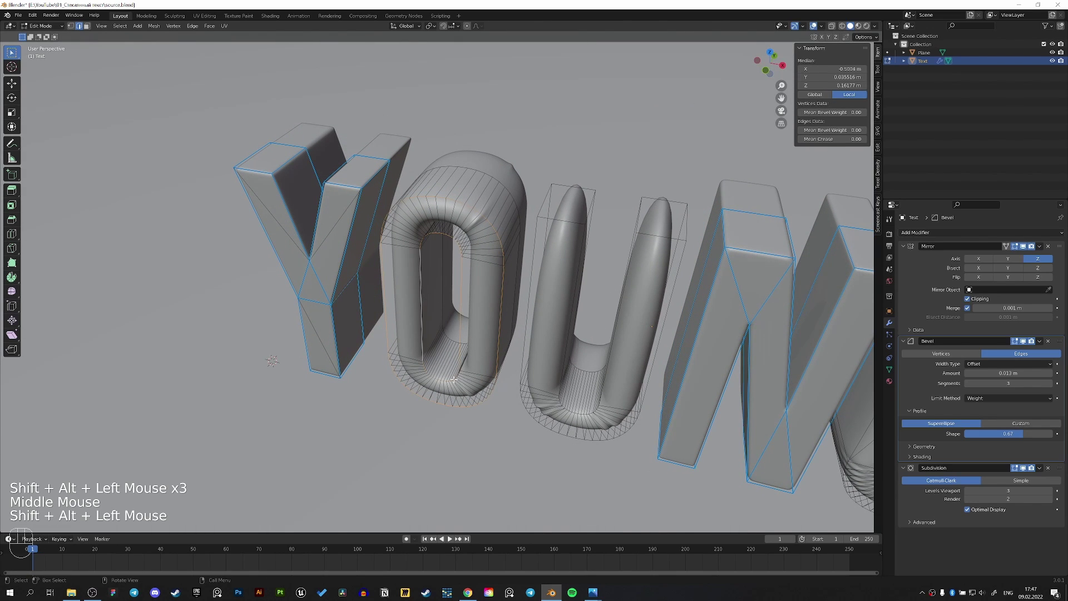
{"action": "scroll", "coordinate": [462, 303], "scroll_direction": "up", "scroll_amount": 2}
{"action": "left_click_drag", "start_coordinate": [842, 130], "coordinate": [913, 130]}
{"action": "scroll", "coordinate": [597, 291], "scroll_direction": "down", "scroll_amount": 1}
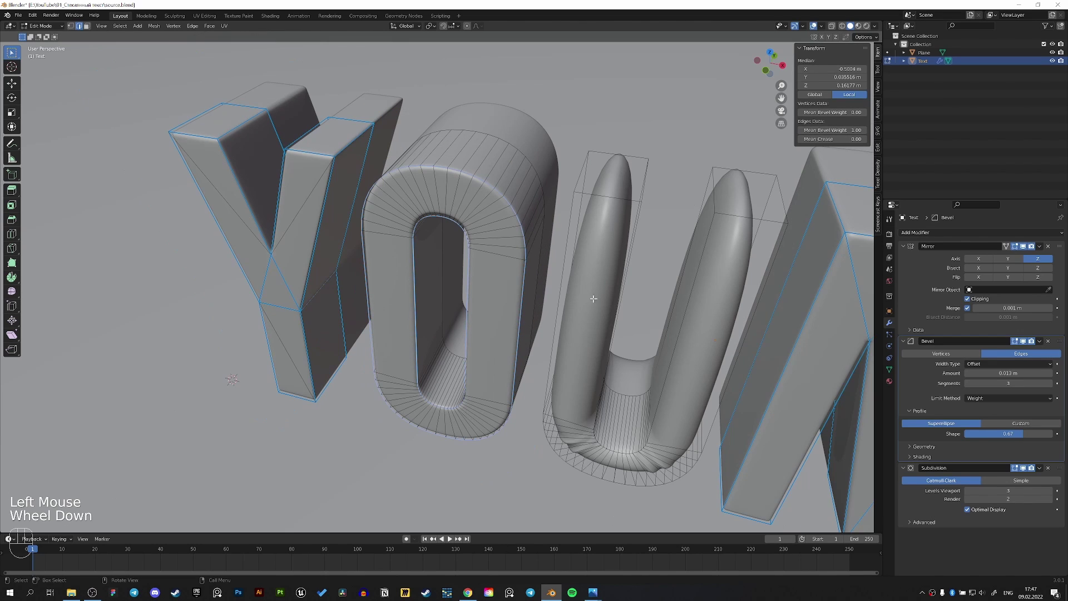
Step: Select the outer and inner front outline edges of the letter U
{"action": "middle_click_drag", "start_coordinate": [603, 333], "coordinate": [500, 277], "text": "shift"}
{"action": "left_click", "coordinate": [500, 277]}
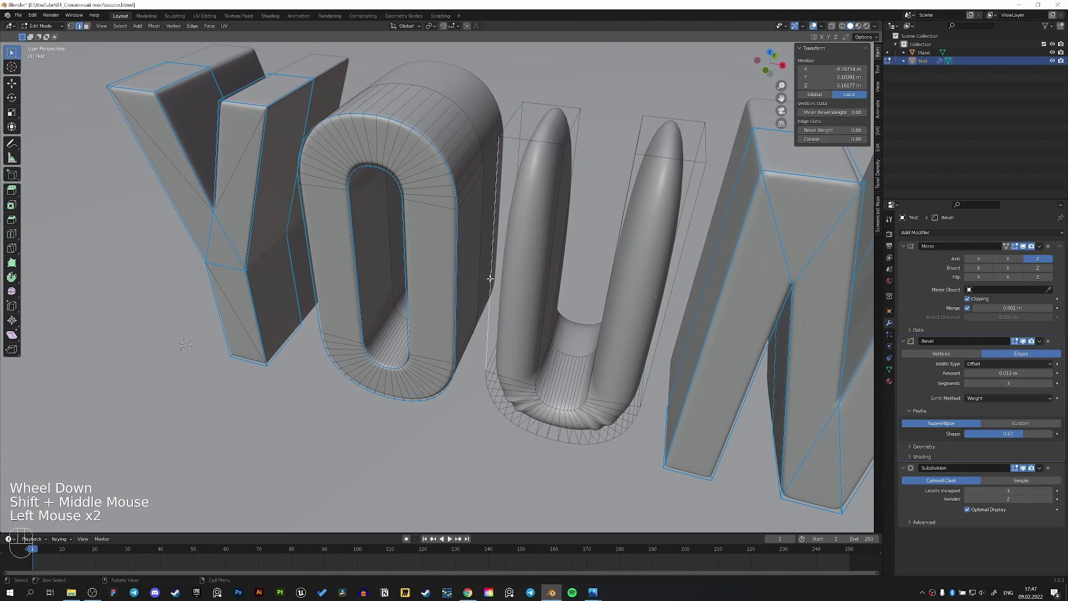
{"action": "left_click", "coordinate": [490, 279]}
{"action": "left_click", "coordinate": [490, 278], "text": "alt+shift"}
{"action": "left_click", "coordinate": [491, 278], "text": "alt+shift"}
{"action": "left_click", "coordinate": [549, 258], "text": "alt+shift"}
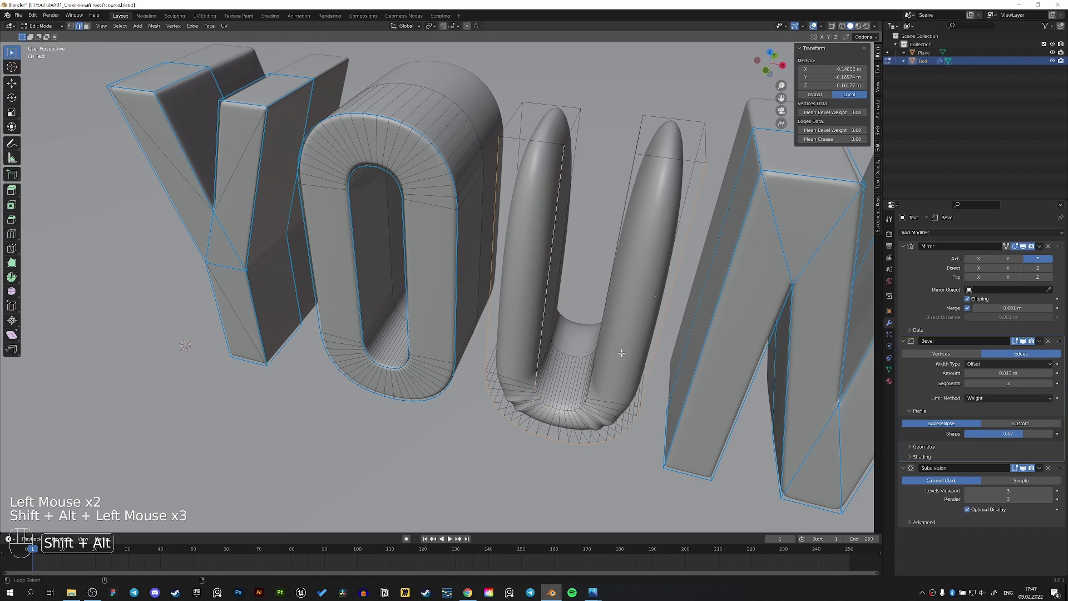
{"action": "left_click", "coordinate": [644, 369], "text": "alt+shift"}
{"action": "left_click", "coordinate": [644, 369], "text": "alt+shift"}
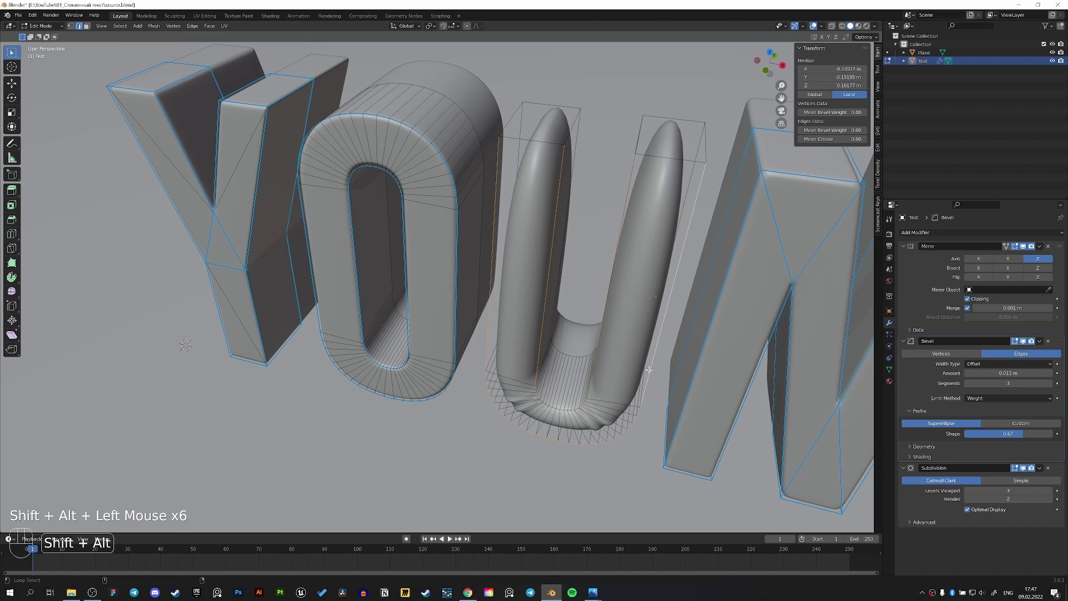
{"action": "middle_click_drag", "start_coordinate": [644, 369], "coordinate": [626, 408]}
{"action": "left_click", "coordinate": [626, 408], "text": "alt+shift"}
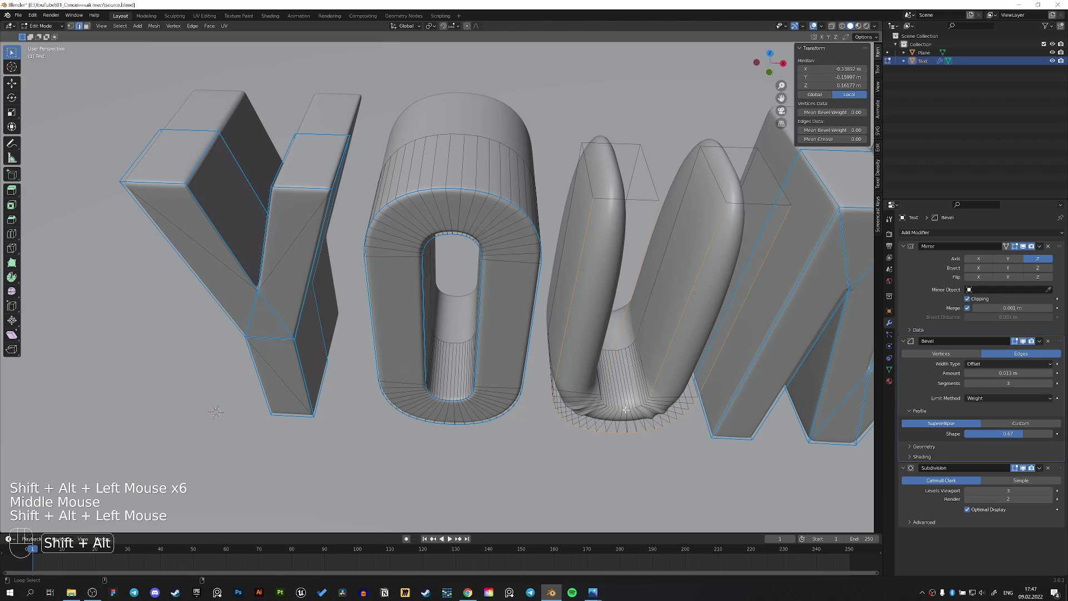
{"action": "left_click", "coordinate": [640, 406], "text": "alt+shift"}
Step: Add the edges around the U's two upper ends to the selection and set the mean bevel weight to 1.00
{"action": "scroll", "coordinate": [524, 381], "scroll_direction": "up", "scroll_amount": 2}
{"action": "middle_click_drag", "start_coordinate": [599, 404], "coordinate": [487, 358]}
{"action": "left_click", "coordinate": [488, 357], "text": "shift"}
{"action": "scroll", "coordinate": [489, 357], "scroll_direction": "down", "scroll_amount": 2}
{"action": "middle_click_drag", "start_coordinate": [493, 261], "coordinate": [497, 293]}
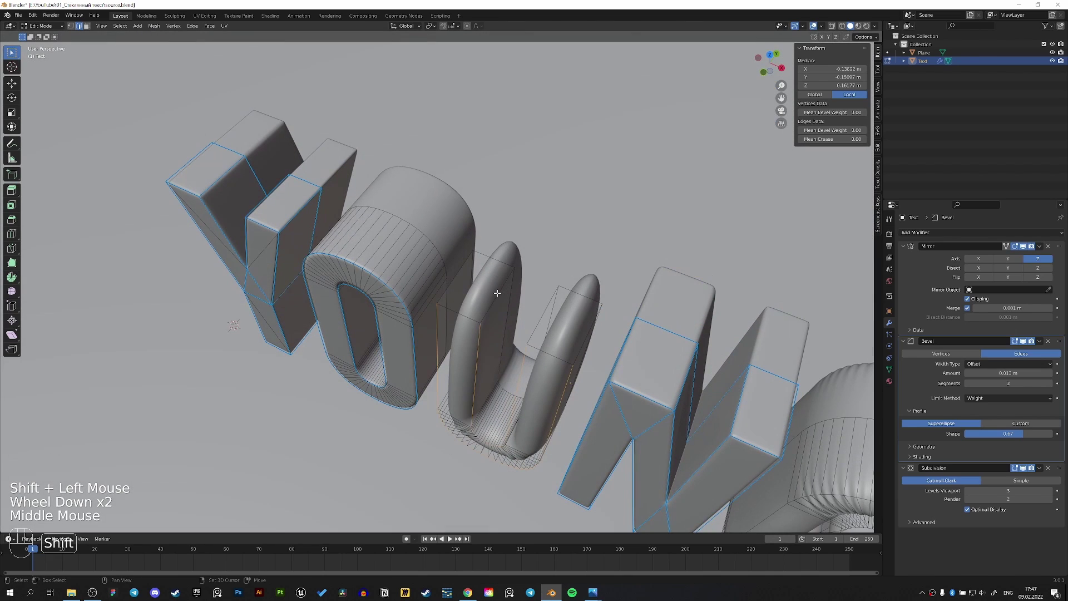
{"action": "left_click", "coordinate": [497, 293], "text": "shift"}
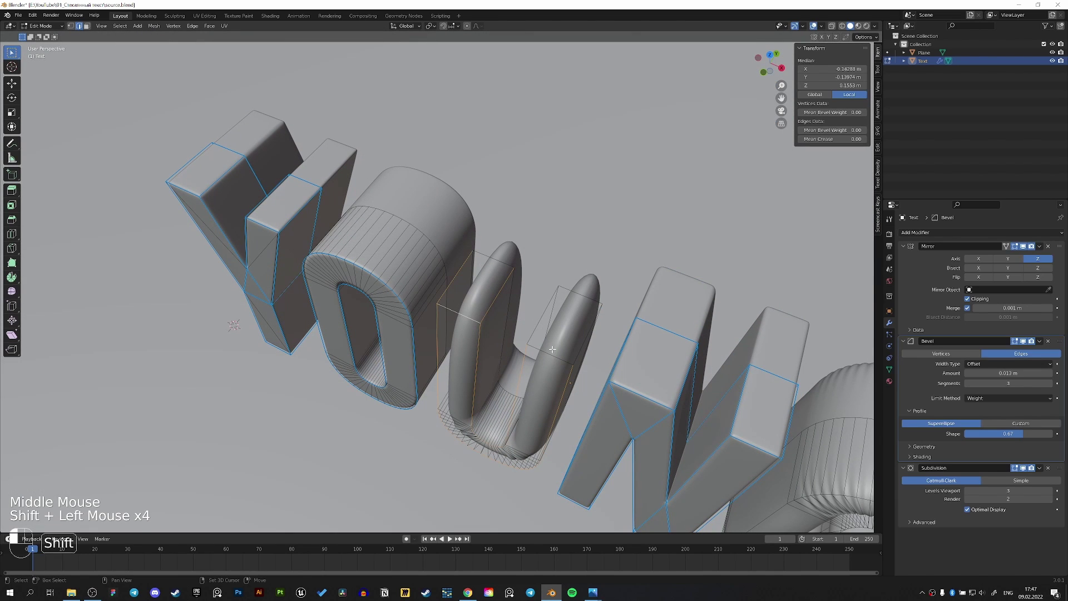
{"action": "middle_click_drag", "start_coordinate": [565, 318], "coordinate": [566, 307]}
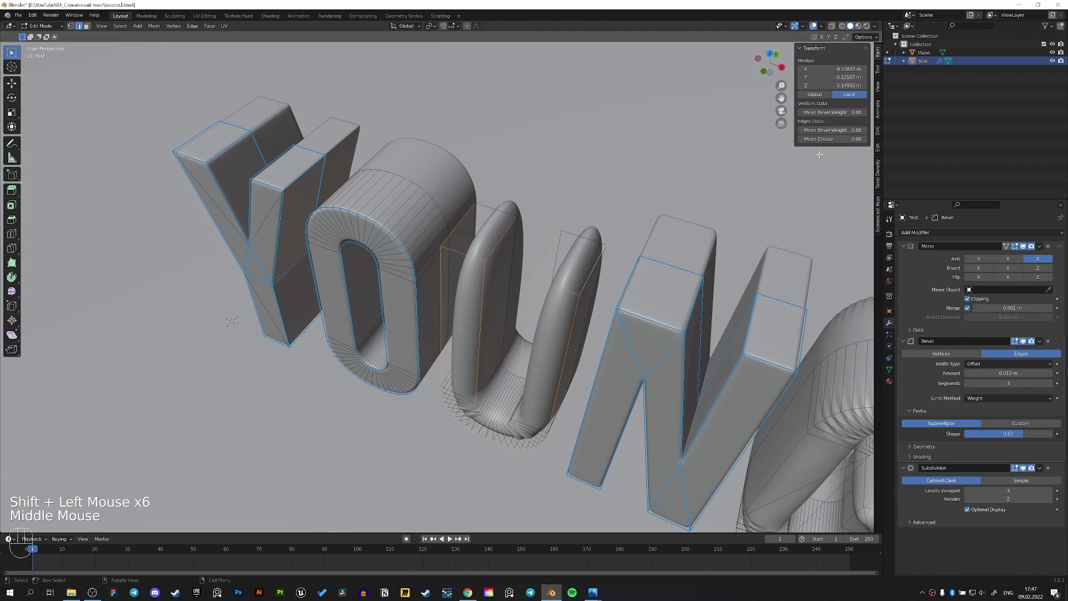
{"action": "left_click_drag", "start_coordinate": [826, 131], "coordinate": [828, 130]}
{"action": "key", "text": "Return"}
{"action": "left_click", "coordinate": [659, 139]}
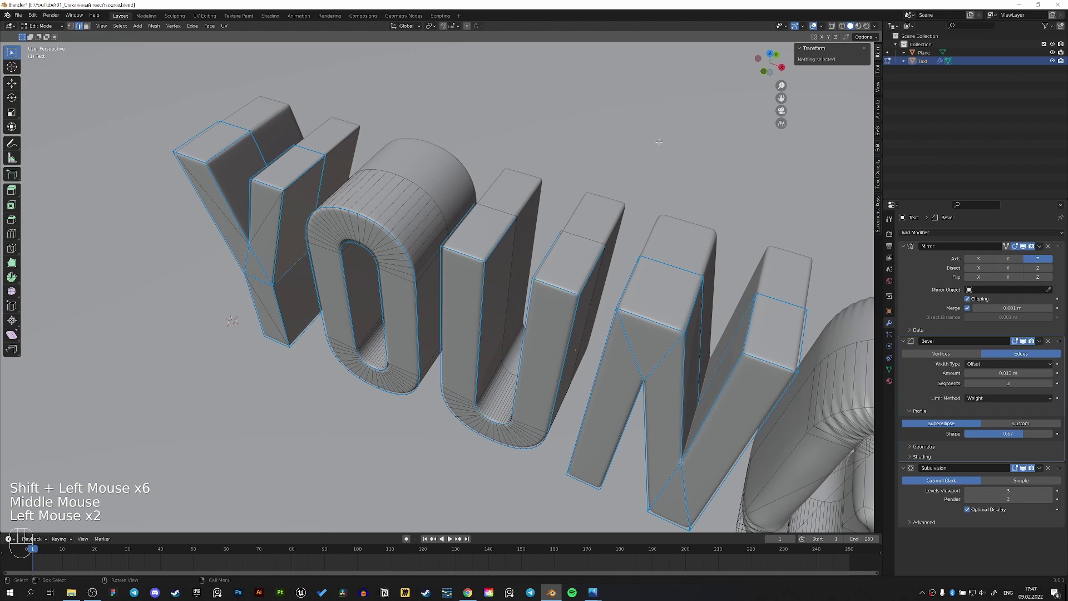
Step: Check the bevelled U in Object Mode, return to editing the mesh near the G, and save the file
{"action": "key", "text": "Tab"}
{"action": "middle_click_drag", "start_coordinate": [663, 121], "coordinate": [669, 83]}
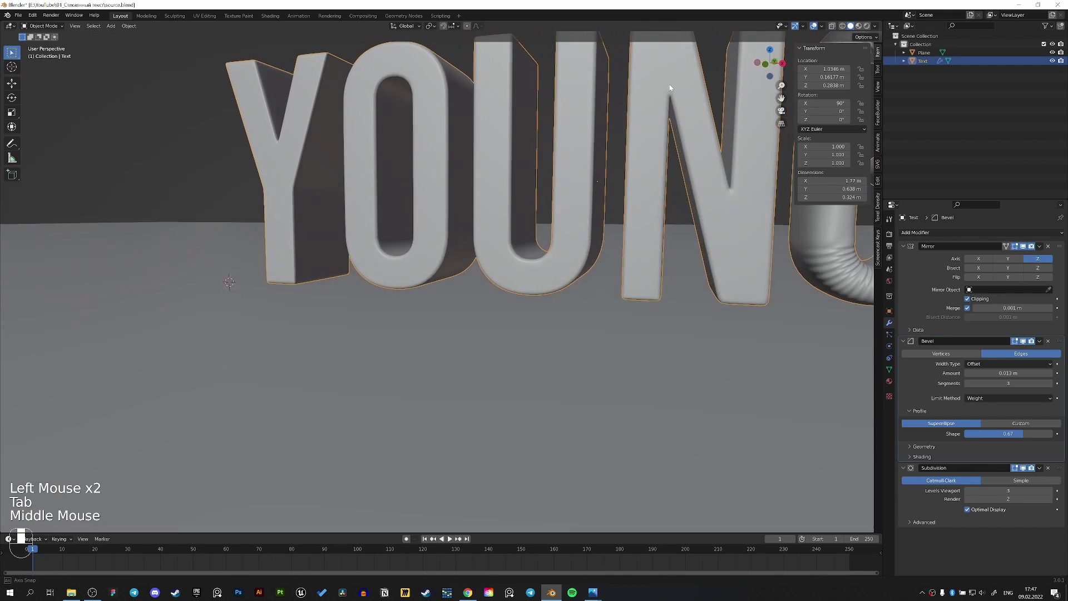
{"action": "scroll", "coordinate": [679, 156], "scroll_direction": "down", "scroll_amount": 2}
{"action": "middle_click_drag", "start_coordinate": [679, 159], "coordinate": [468, 357], "text": "shift"}
{"action": "key", "text": "Tab"}
{"action": "scroll", "coordinate": [495, 251], "scroll_direction": "up", "scroll_amount": 1}
{"action": "key", "text": "ctrl+s"}
Step: Select the straight front outline edges of the letter G, including those along its stem and crossbar
{"action": "scroll", "coordinate": [468, 357], "scroll_direction": "up", "scroll_amount": 1}
{"action": "key", "text": "2"}
{"action": "left_click", "coordinate": [487, 379]}
{"action": "left_click", "coordinate": [487, 379], "text": "alt+shift"}
{"action": "left_click", "coordinate": [488, 379], "text": "alt+shift"}
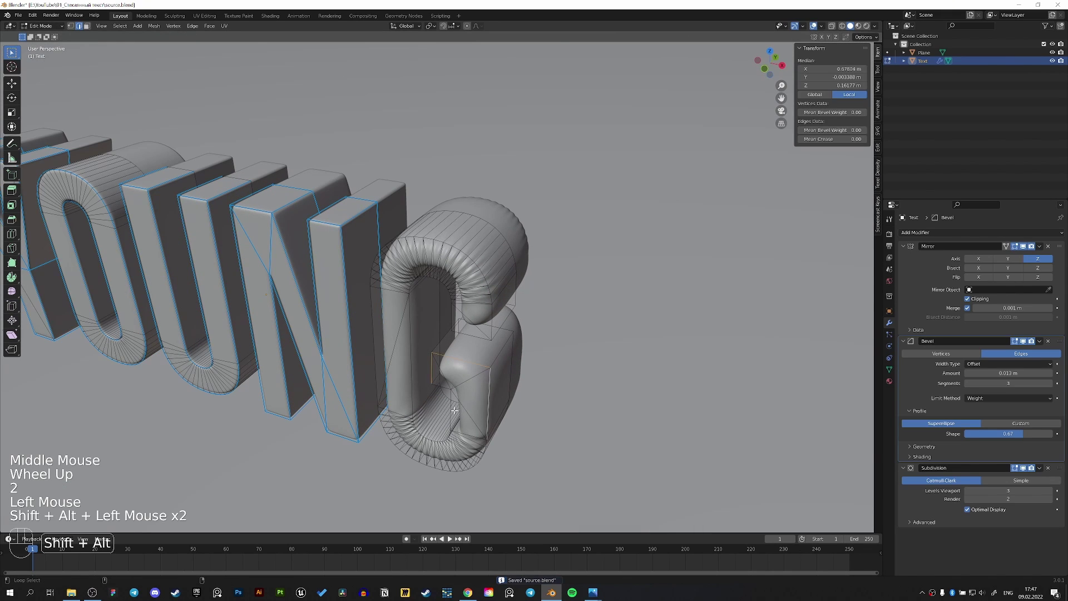
{"action": "middle_click_drag", "start_coordinate": [409, 381], "coordinate": [341, 345]}
{"action": "left_click", "coordinate": [341, 346], "text": "alt+shift"}
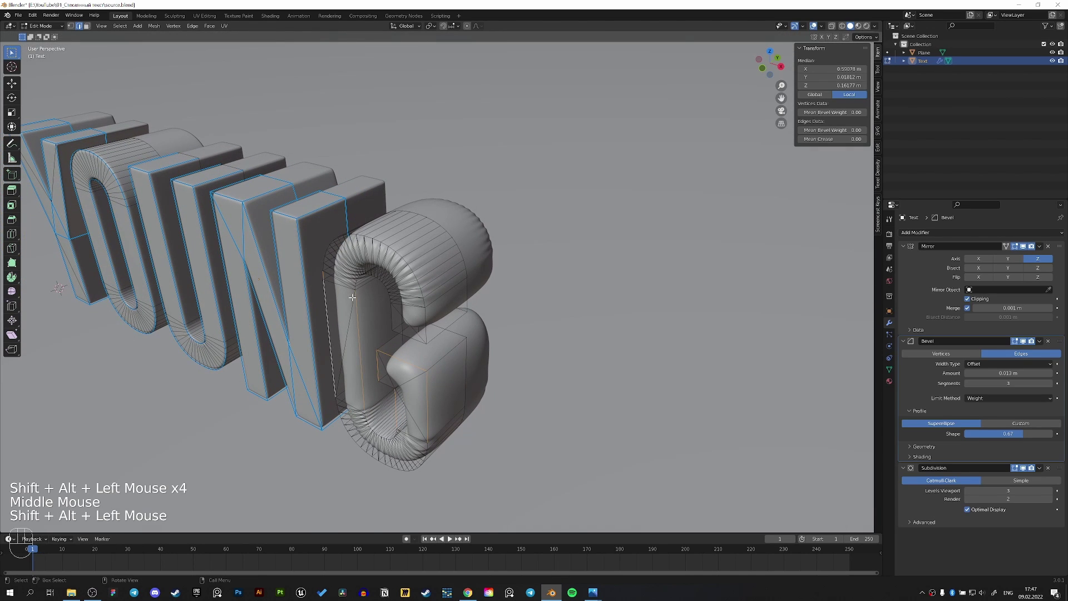
{"action": "scroll", "coordinate": [353, 297], "scroll_direction": "up", "scroll_amount": 2}
{"action": "middle_click_drag", "start_coordinate": [352, 298], "coordinate": [356, 314]}
{"action": "left_click", "coordinate": [380, 408], "text": "alt+shift"}
{"action": "left_click", "coordinate": [382, 408], "text": "alt+shift"}
{"action": "left_click", "coordinate": [404, 335], "text": "alt+shift"}
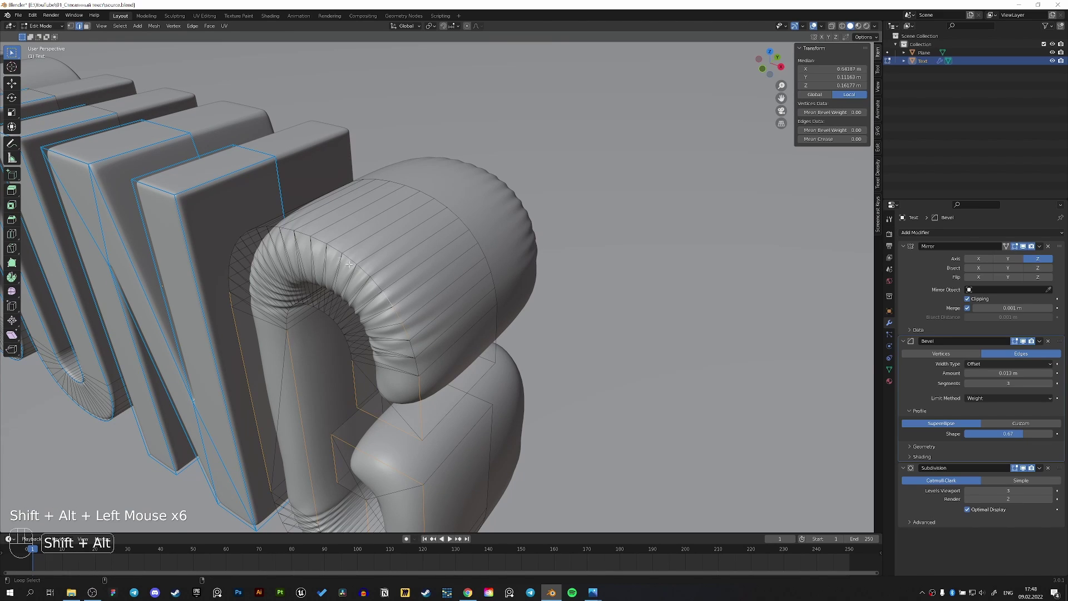
Step: Add the outer and inner front edges of the G's upper curve to the selection
{"action": "middle_click_drag", "start_coordinate": [347, 239], "coordinate": [359, 234]}
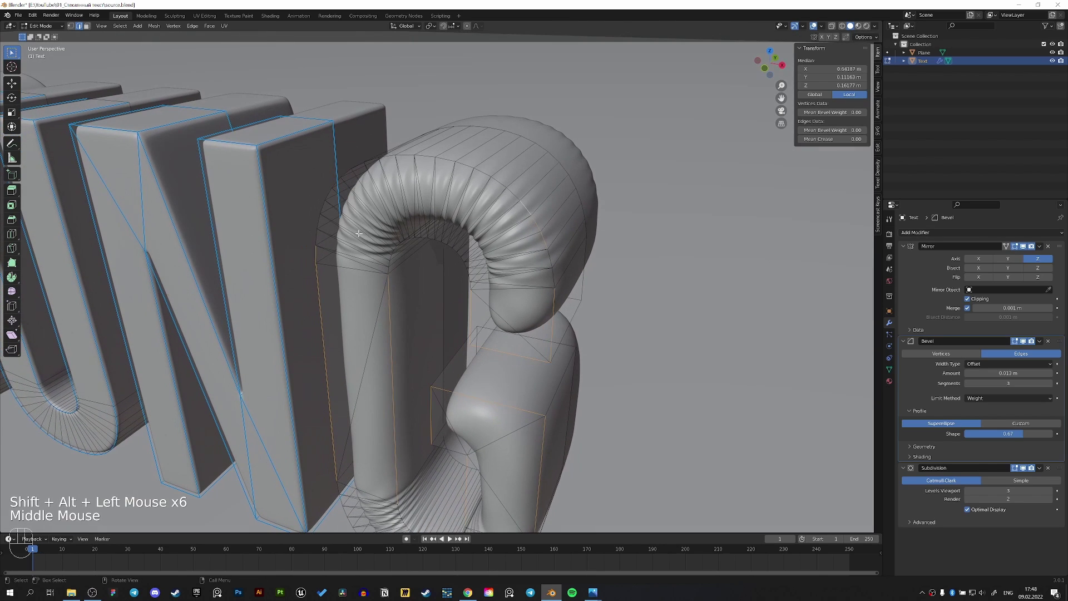
{"action": "left_click", "coordinate": [316, 232], "text": "ctrl"}
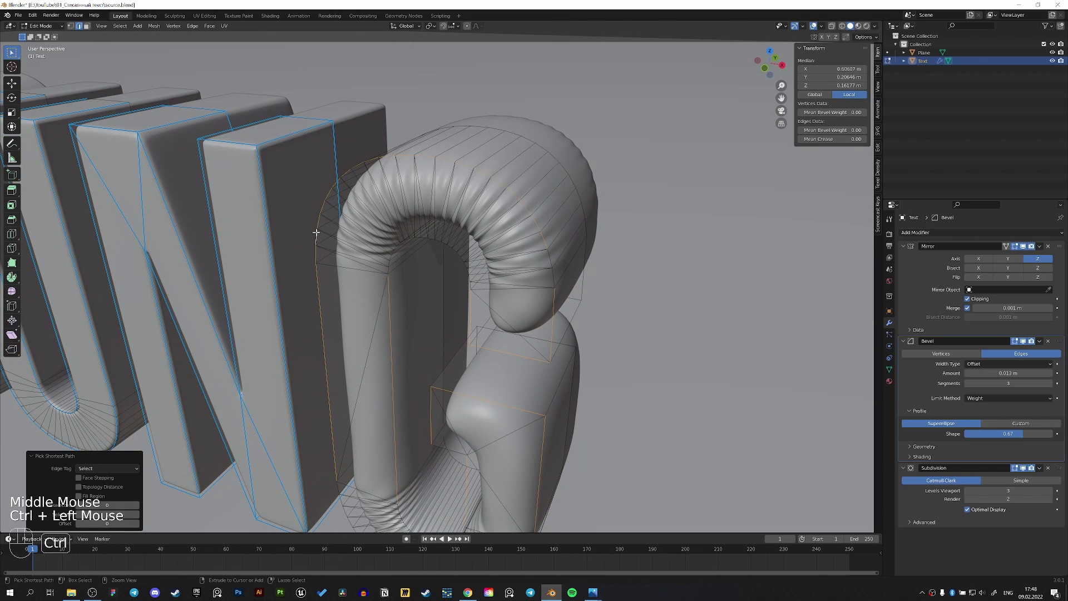
{"action": "left_click", "coordinate": [555, 283], "text": "shift"}
{"action": "middle_click_drag", "start_coordinate": [521, 305], "coordinate": [544, 334]}
{"action": "scroll", "coordinate": [544, 334], "scroll_direction": "up", "scroll_amount": 1}
{"action": "left_click", "coordinate": [515, 293], "text": "shift"}
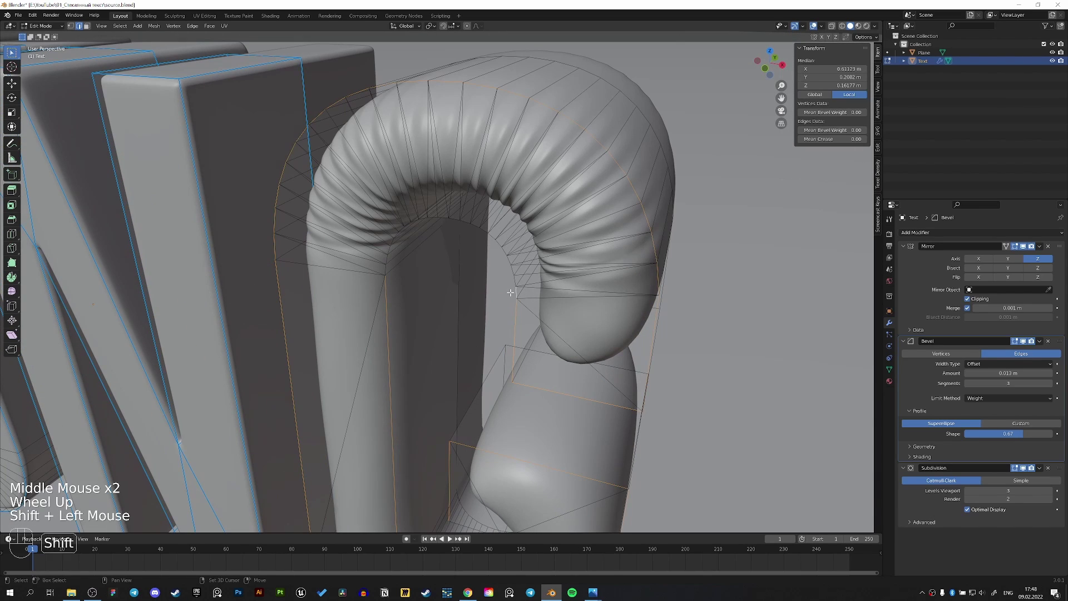
{"action": "left_click", "coordinate": [387, 271], "text": "ctrl"}
Step: Add the front edges around the G's upper end and crossbar to the selection and set the mean bevel weight to 1.00
{"action": "scroll", "coordinate": [391, 279], "scroll_direction": "down", "scroll_amount": 1}
{"action": "middle_click_drag", "start_coordinate": [391, 280], "coordinate": [377, 266]}
{"action": "left_click", "coordinate": [443, 251], "text": "shift"}
{"action": "left_click", "coordinate": [448, 261], "text": "shift"}
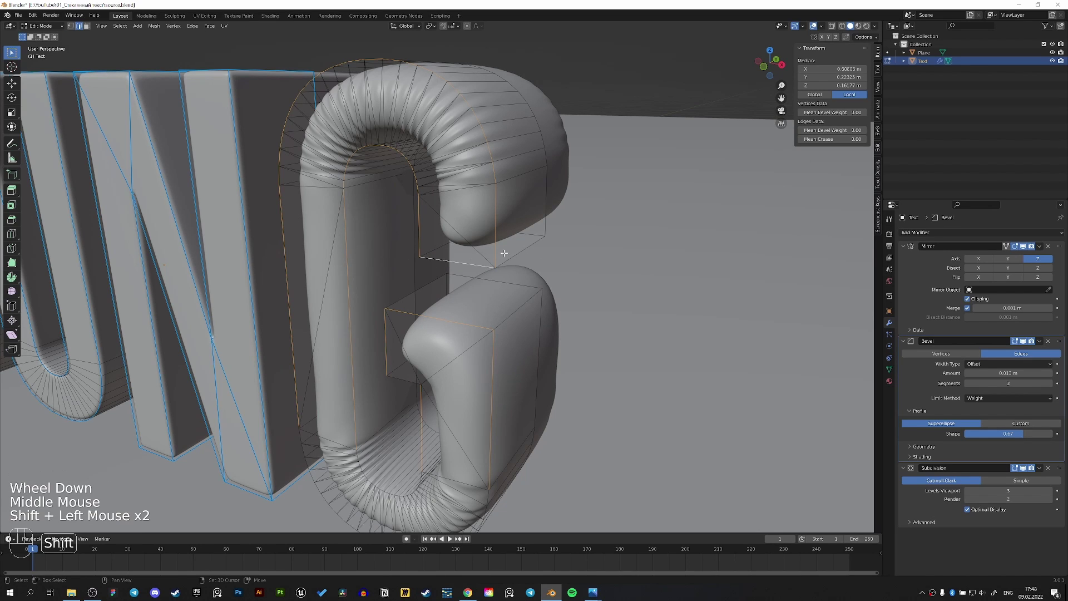
{"action": "left_click", "coordinate": [527, 248], "text": "shift"}
{"action": "middle_click_drag", "start_coordinate": [553, 242], "coordinate": [655, 187]}
{"action": "left_click", "coordinate": [692, 262], "text": "shift"}
{"action": "left_click", "coordinate": [613, 295], "text": "shift"}
{"action": "left_click", "coordinate": [613, 295], "text": "shift"}
{"action": "left_click", "coordinate": [606, 328], "text": "shift"}
{"action": "left_click", "coordinate": [655, 185], "text": "shift"}
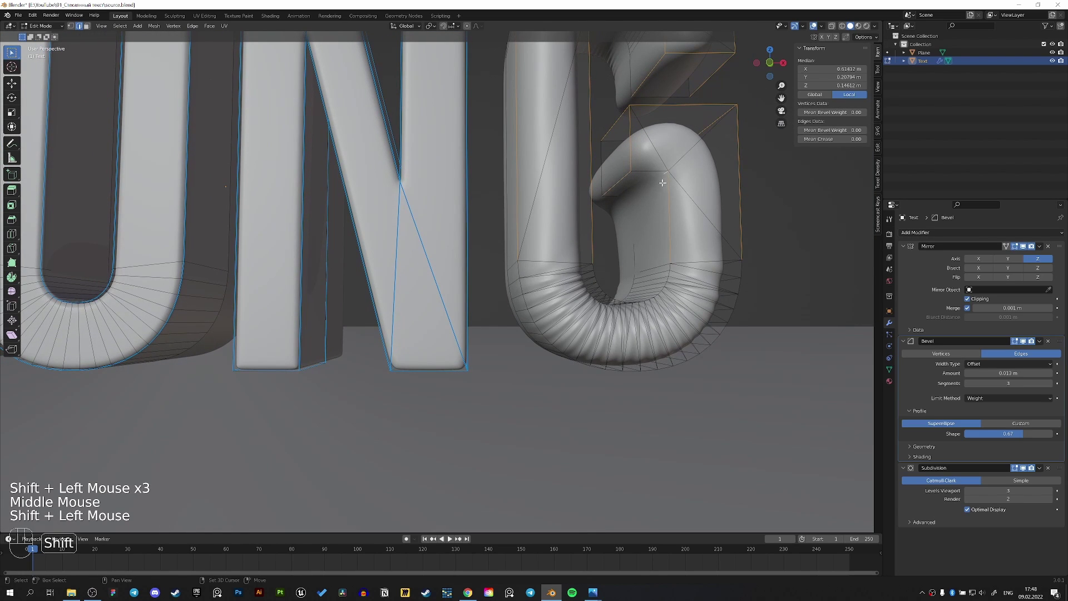
{"action": "left_click", "coordinate": [826, 130]}
{"action": "type", "text": "1"}
{"action": "key", "text": "Return"}
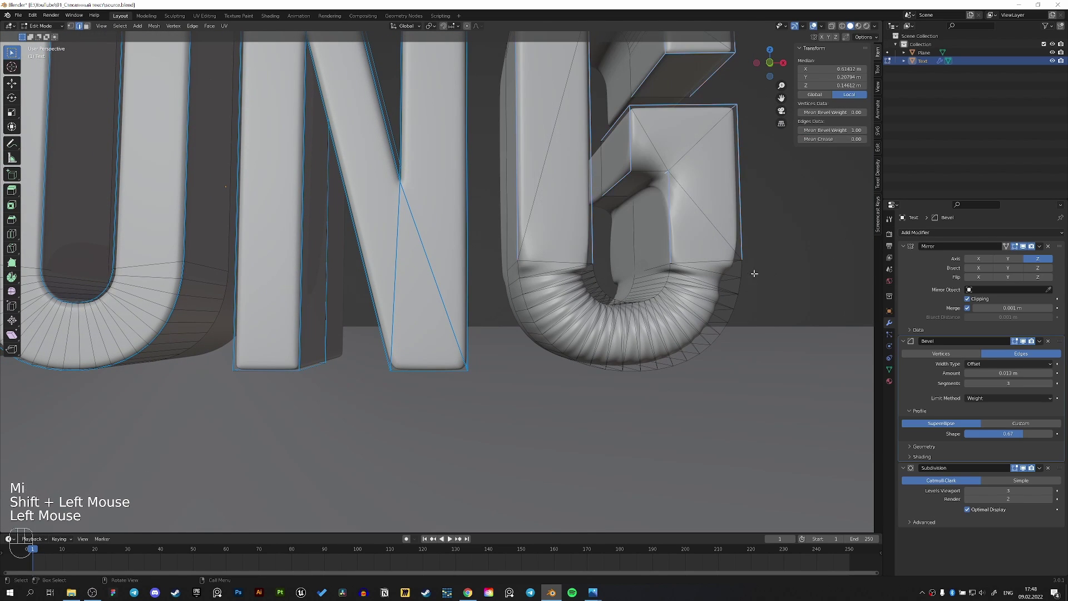
Step: Select the outer and inner front edges of the G's lower curve and set their mean bevel weight to 1.00
{"action": "left_click", "coordinate": [593, 265], "text": "ctrl"}
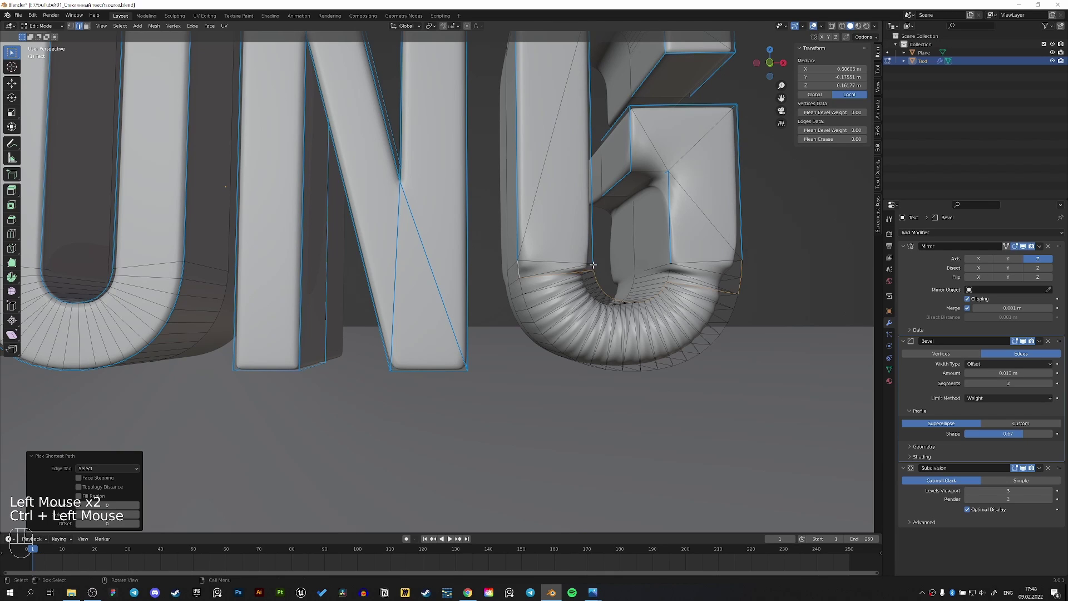
{"action": "left_click", "coordinate": [742, 269]}
{"action": "left_click", "coordinate": [669, 367], "text": "ctrl"}
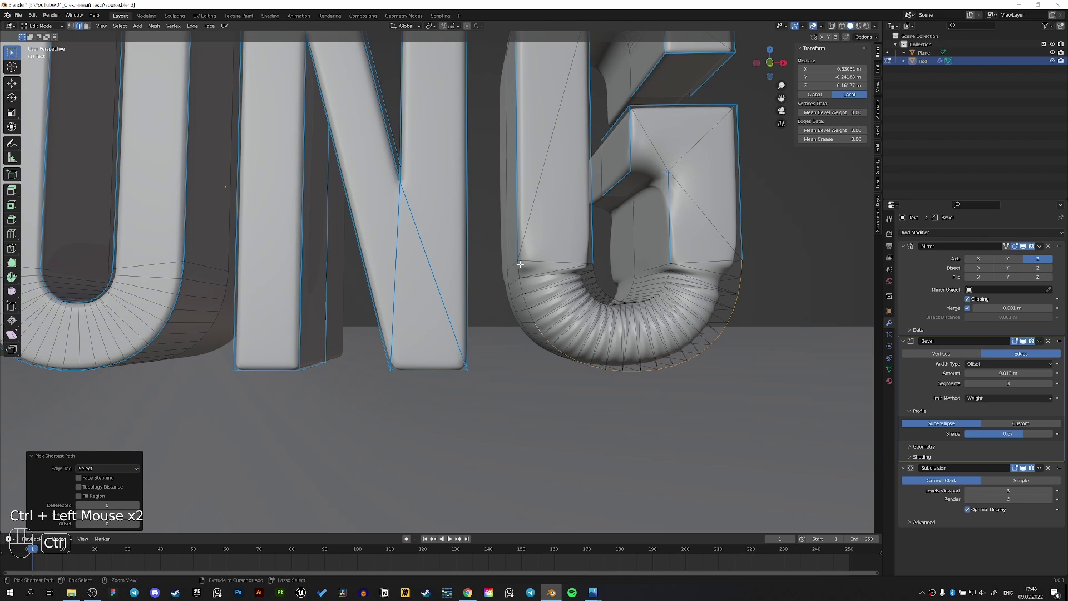
{"action": "left_click", "coordinate": [632, 280], "text": "shift"}
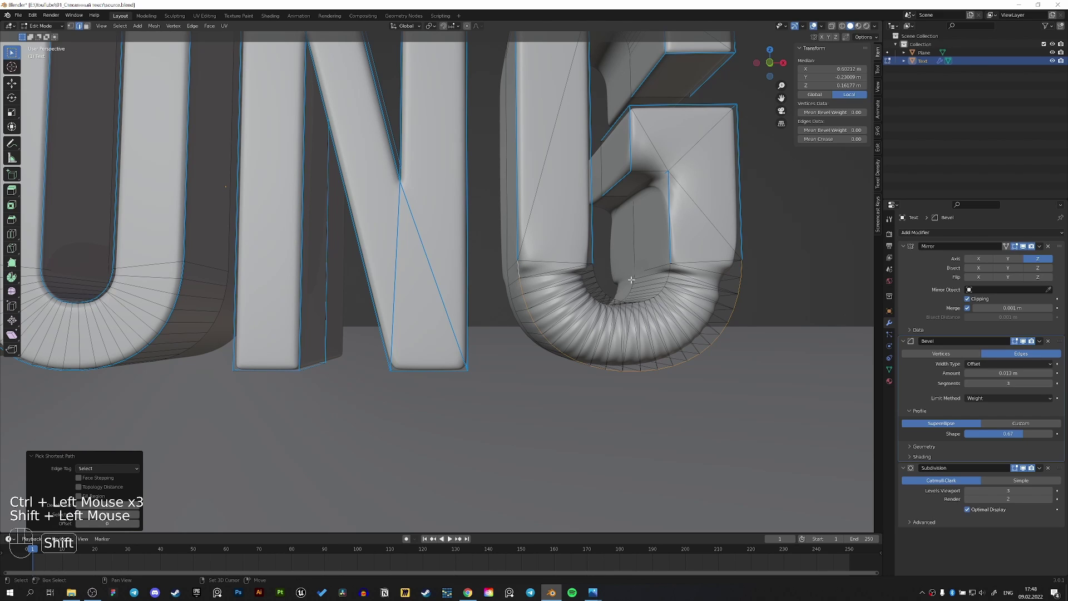
{"action": "left_click", "coordinate": [591, 265], "text": "shift"}
{"action": "left_click", "coordinate": [673, 276], "text": "ctrl"}
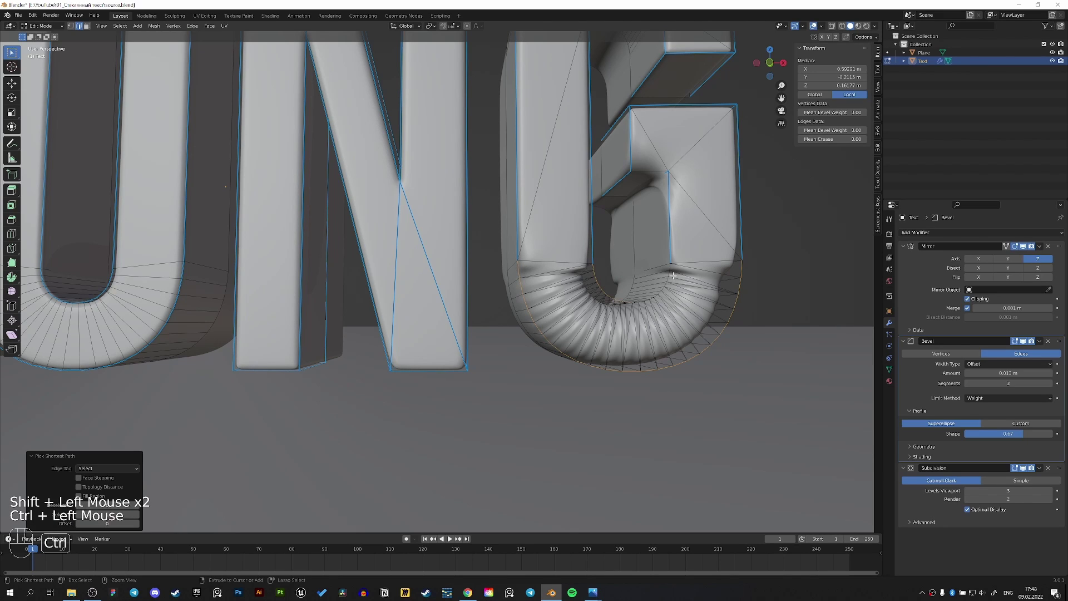
{"action": "left_click", "coordinate": [839, 130]}
{"action": "type", "text": "1"}
{"action": "key", "text": "Return"}
{"action": "middle_click_drag", "start_coordinate": [810, 310], "coordinate": [766, 338]}
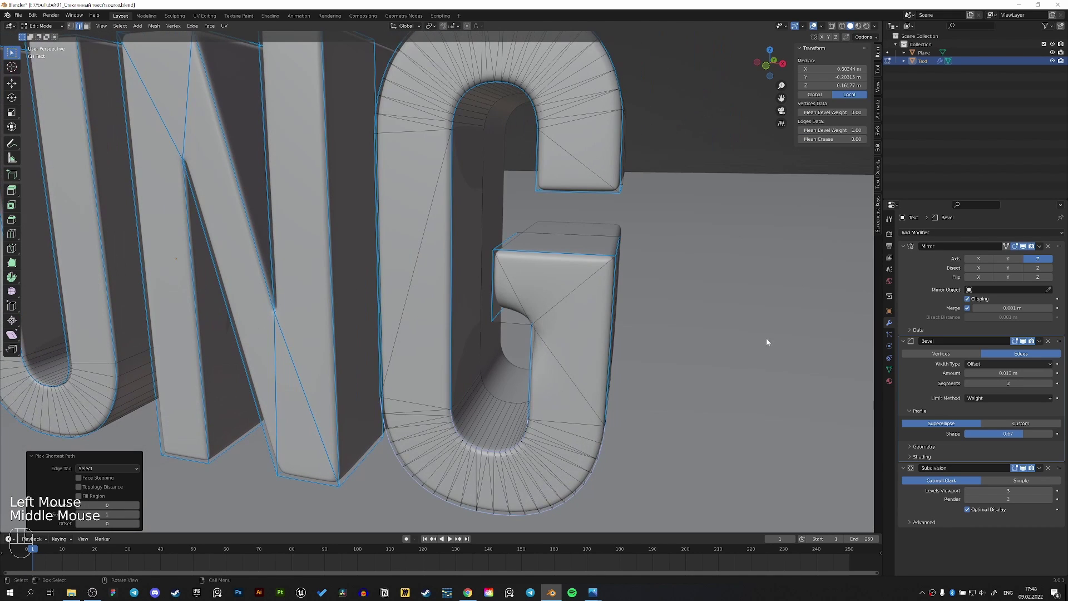
Step: Select the edge under the G's crossbar and the diagonal from its inner corner to the upper outer corner, and set their mean bevel weight to 1.00
{"action": "key", "text": "Tab"}
{"action": "scroll", "coordinate": [713, 348], "scroll_direction": "down", "scroll_amount": 2}
{"action": "key", "text": "Tab"}
{"action": "middle_click_drag", "start_coordinate": [538, 305], "coordinate": [627, 227]}
{"action": "scroll", "coordinate": [614, 302], "scroll_direction": "up", "scroll_amount": 1}
{"action": "key", "text": "2"}
{"action": "left_click", "coordinate": [581, 209]}
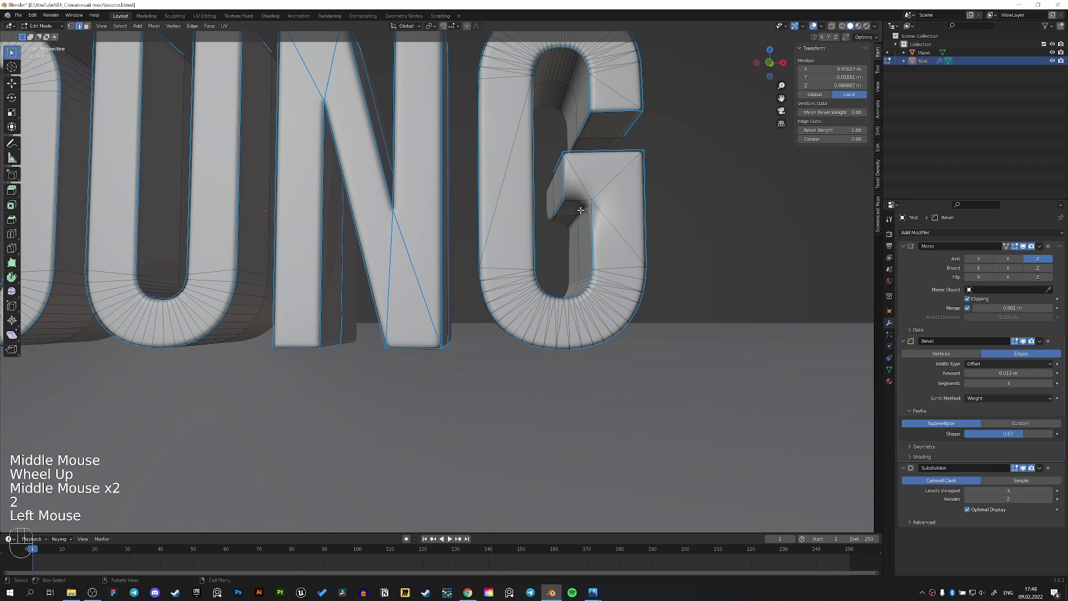
{"action": "left_click", "coordinate": [584, 198]}
{"action": "left_click", "coordinate": [612, 181], "text": "shift"}
{"action": "left_click", "coordinate": [832, 130]}
{"action": "type", "text": "1"}
{"action": "key", "text": "Return"}
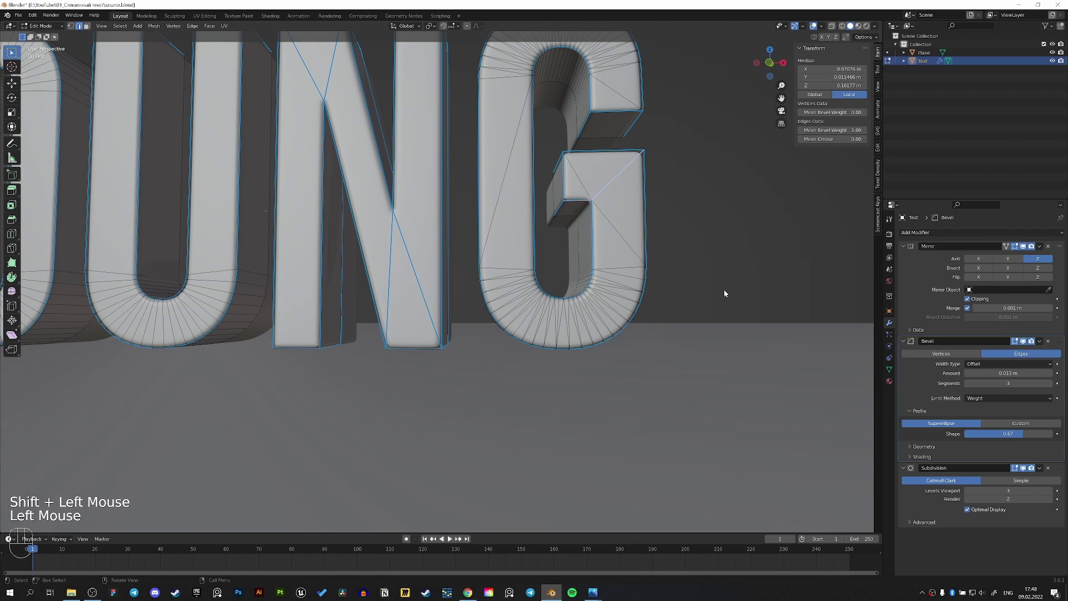
Step: Set the bevel weight of the diagonal edge running to the crossbar's upper outer corner to 0 and check the G
{"action": "key", "text": "Tab"}
{"action": "key", "text": "Tab"}
{"action": "middle_click_drag", "start_coordinate": [658, 222], "coordinate": [588, 193]}
{"action": "left_click", "coordinate": [592, 184]}
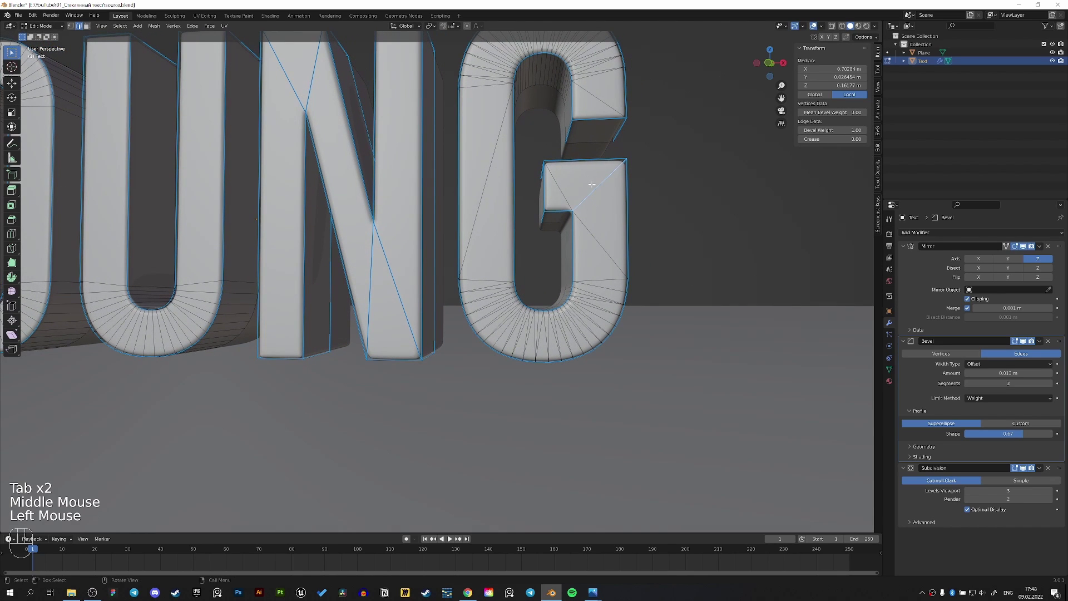
{"action": "double_click", "coordinate": [831, 130]}
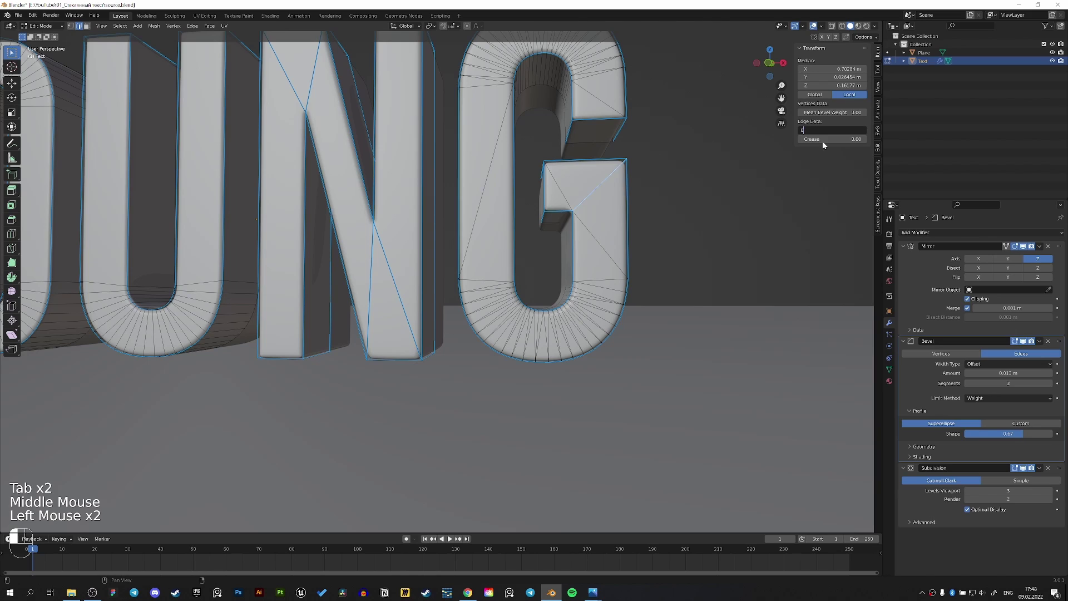
{"action": "key", "text": "Return"}
{"action": "key", "text": "Tab"}
{"action": "key", "text": "Tab"}
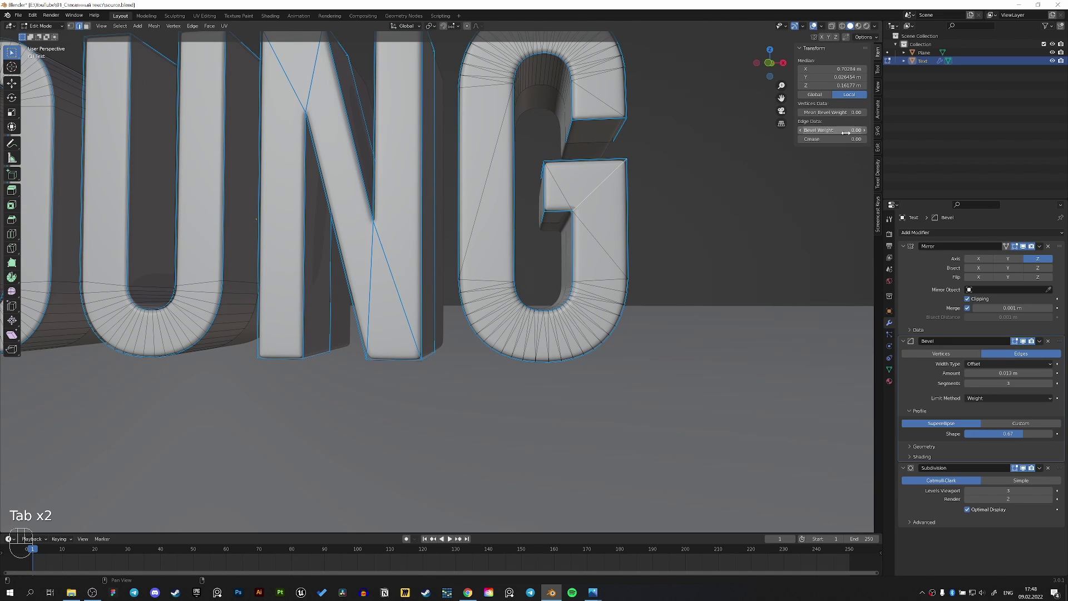
Step: Try a bevel weight of 1 on the diagonal edge at the crossbar's free end and undo it
{"action": "left_click", "coordinate": [710, 180]}
{"action": "left_click", "coordinate": [843, 130]}
{"action": "type", "text": "1"}
{"action": "key", "text": "Return"}
{"action": "key", "text": "ctrl+z"}
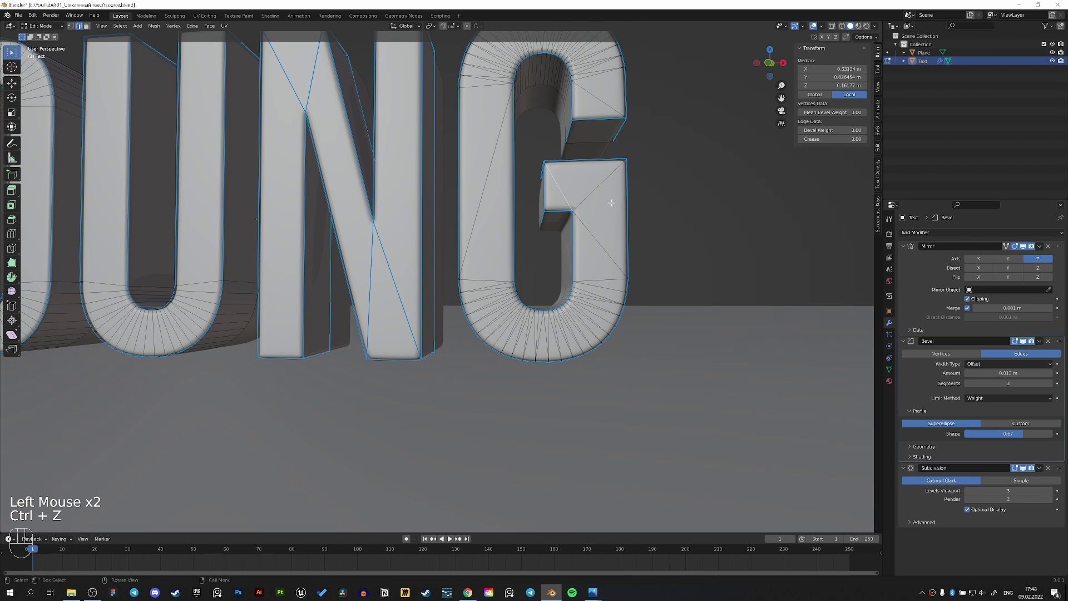
Step: Set the bevel weight of the diagonal between the G's inner corner and the crossbar's outer corner to 1.00 and check it in Object Mode
{"action": "middle_click_drag", "start_coordinate": [613, 200], "coordinate": [581, 216]}
{"action": "left_click", "coordinate": [579, 215]}
{"action": "double_click", "coordinate": [831, 131]}
{"action": "type", "text": "1"}
{"action": "key", "text": "Return"}
{"action": "scroll", "coordinate": [638, 206], "scroll_direction": "up", "scroll_amount": 2}
{"action": "middle_click_drag", "start_coordinate": [713, 198], "coordinate": [718, 196]}
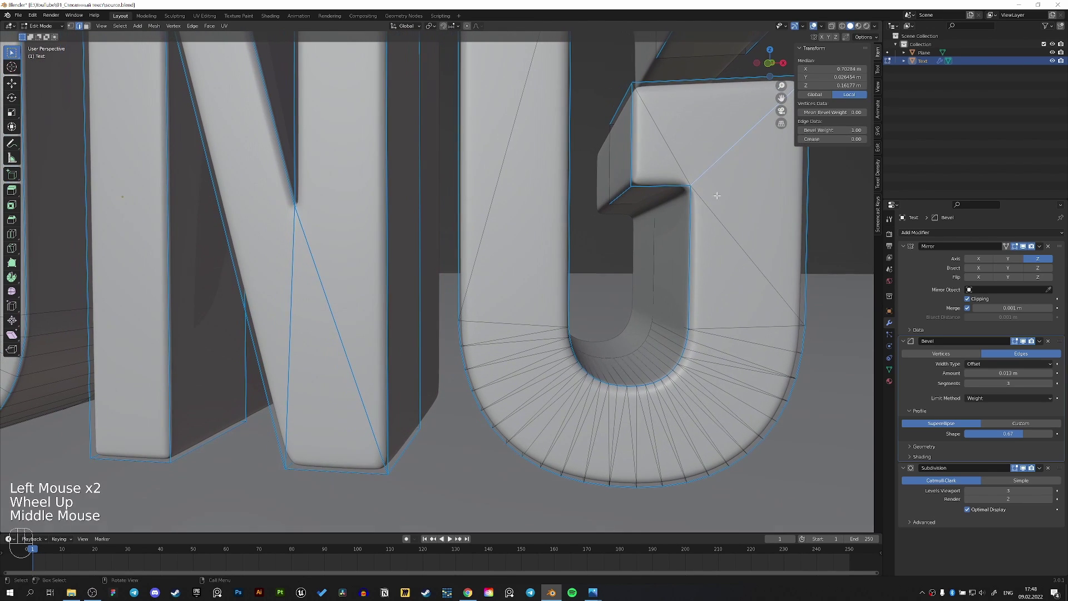
{"action": "key", "text": "Tab"}
{"action": "key", "text": "Tab"}
{"action": "key", "text": "1"}
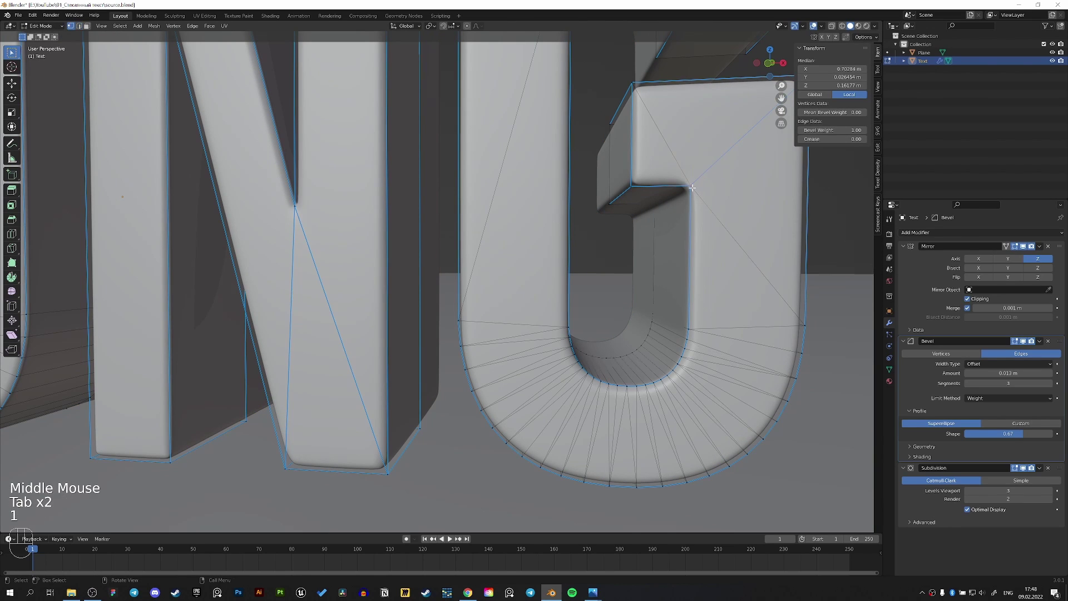
{"action": "left_click", "coordinate": [719, 179]}
{"action": "key", "text": "g"}
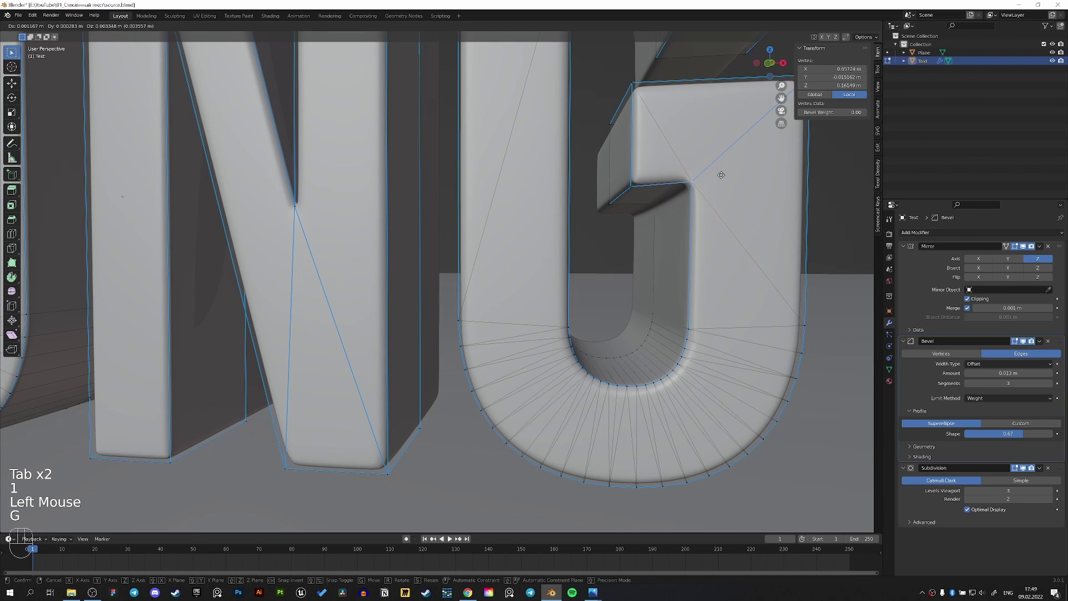
{"action": "right_click", "coordinate": [702, 182]}
Step: Examine the shading around the G's crossbar and inner corner in Object Mode
{"action": "middle_click_drag", "start_coordinate": [702, 183], "coordinate": [644, 225], "text": "shift"}
{"action": "key", "text": "Tab"}
{"action": "scroll", "coordinate": [658, 262], "scroll_direction": "down", "scroll_amount": 2}
{"action": "left_click", "coordinate": [652, 267]}
{"action": "middle_click_drag", "start_coordinate": [648, 269], "coordinate": [598, 319]}
{"action": "scroll", "coordinate": [628, 291], "scroll_direction": "down", "scroll_amount": 1}
{"action": "scroll", "coordinate": [632, 291], "scroll_direction": "up", "scroll_amount": 2}
{"action": "scroll", "coordinate": [640, 281], "scroll_direction": "up", "scroll_amount": 2}
{"action": "middle_click_drag", "start_coordinate": [643, 278], "coordinate": [639, 281]}
Step: Try a bevel weight of 1.00 on the diagonal edge below the G's inner corner and undo it
{"action": "key", "text": "Tab"}
{"action": "key", "text": "2"}
{"action": "left_click", "coordinate": [640, 281]}
{"action": "left_click", "coordinate": [825, 131]}
{"action": "type", "text": "1"}
{"action": "key", "text": "Return"}
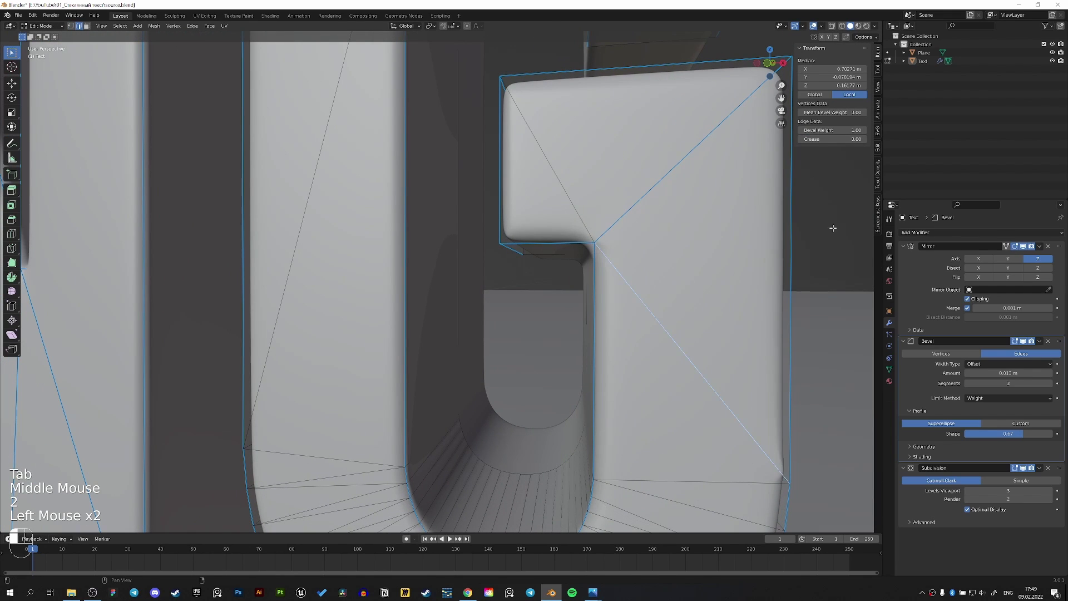
{"action": "key", "text": "ctrl+z"}
{"action": "key", "text": "ctrl+z"}
Step: Try a bevel weight of 1.00 on the diagonal from the crossbar's free end to the inner corner and undo it
{"action": "left_click", "coordinate": [548, 162]}
{"action": "left_click", "coordinate": [832, 131]}
{"action": "type", "text": "1"}
{"action": "key", "text": "Return"}
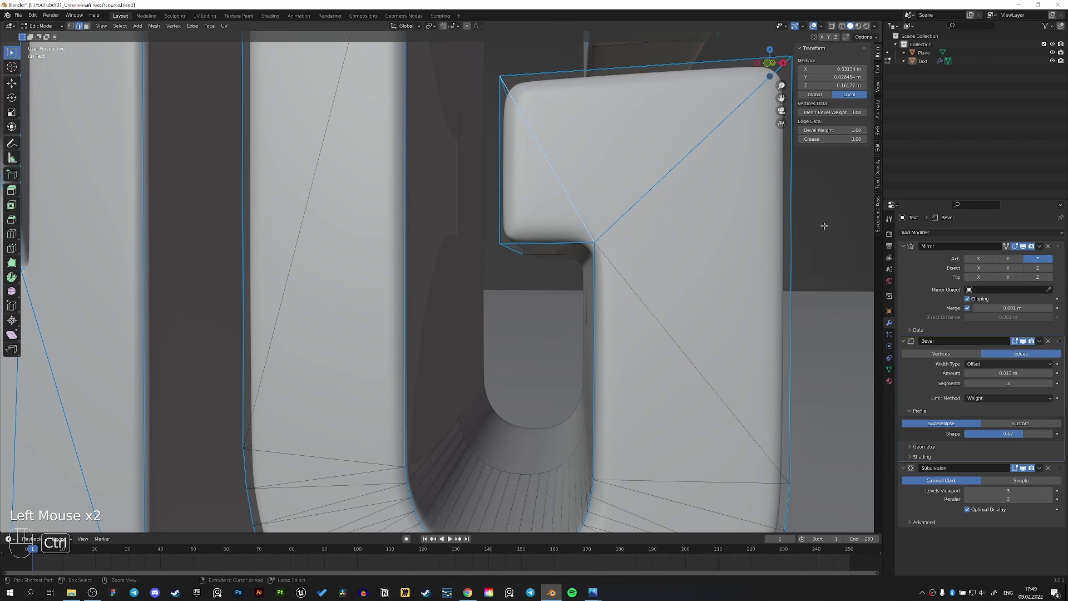
{"action": "key", "text": "ctrl+z"}
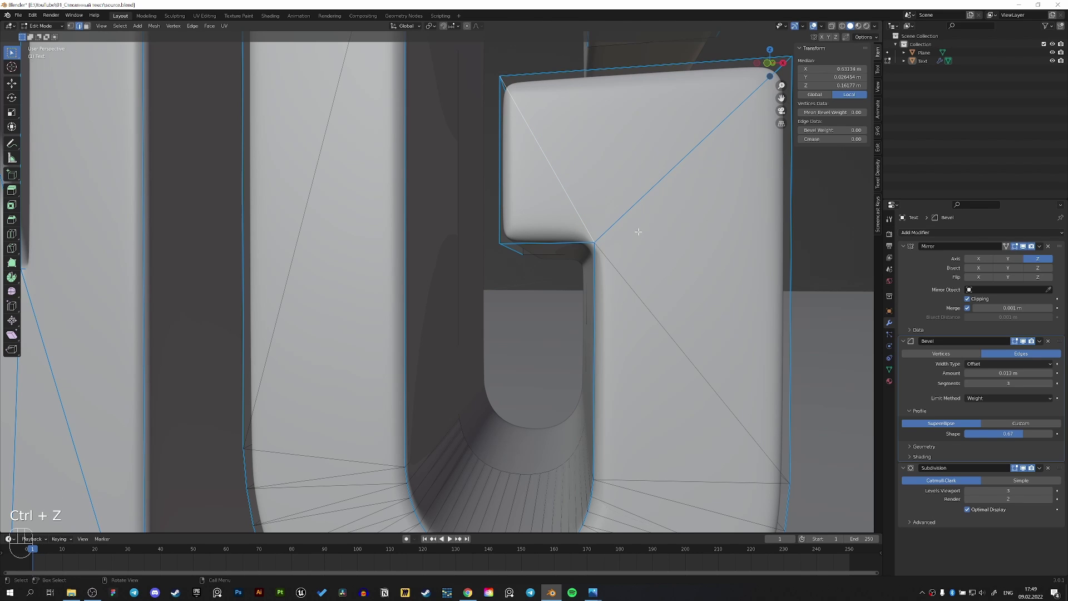
Step: Examine the bevelled front edges of the N and G in Object Mode from several angles
{"action": "middle_click_drag", "start_coordinate": [640, 224], "coordinate": [707, 237]}
{"action": "scroll", "coordinate": [743, 240], "scroll_direction": "down", "scroll_amount": 2}
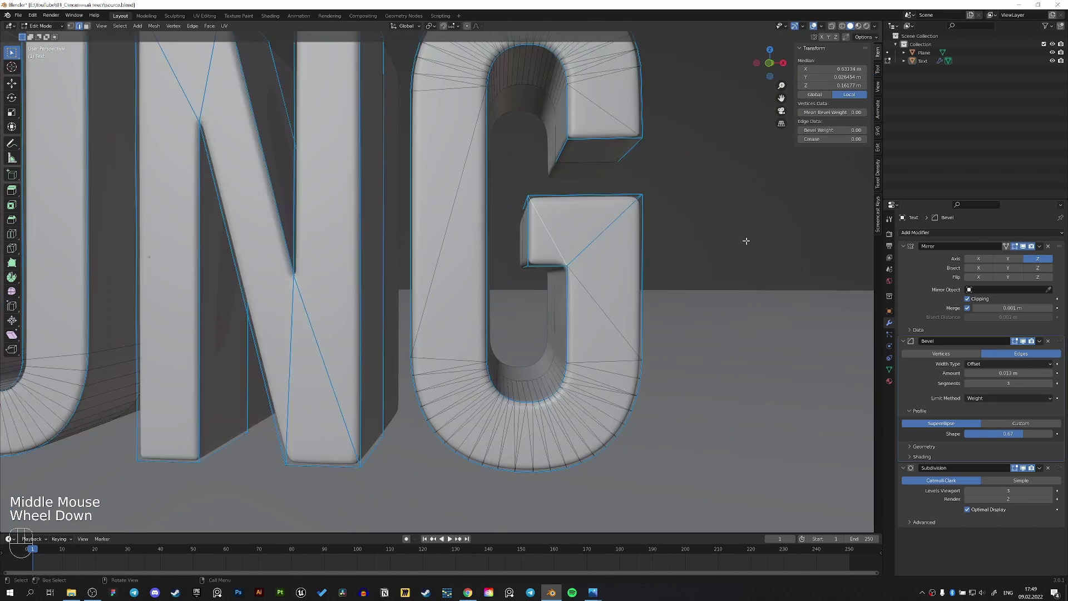
{"action": "key", "text": "Tab"}
{"action": "left_click", "coordinate": [489, 299]}
{"action": "middle_click_drag", "start_coordinate": [489, 298], "coordinate": [588, 313]}
{"action": "middle_click_drag", "start_coordinate": [565, 279], "coordinate": [568, 269]}
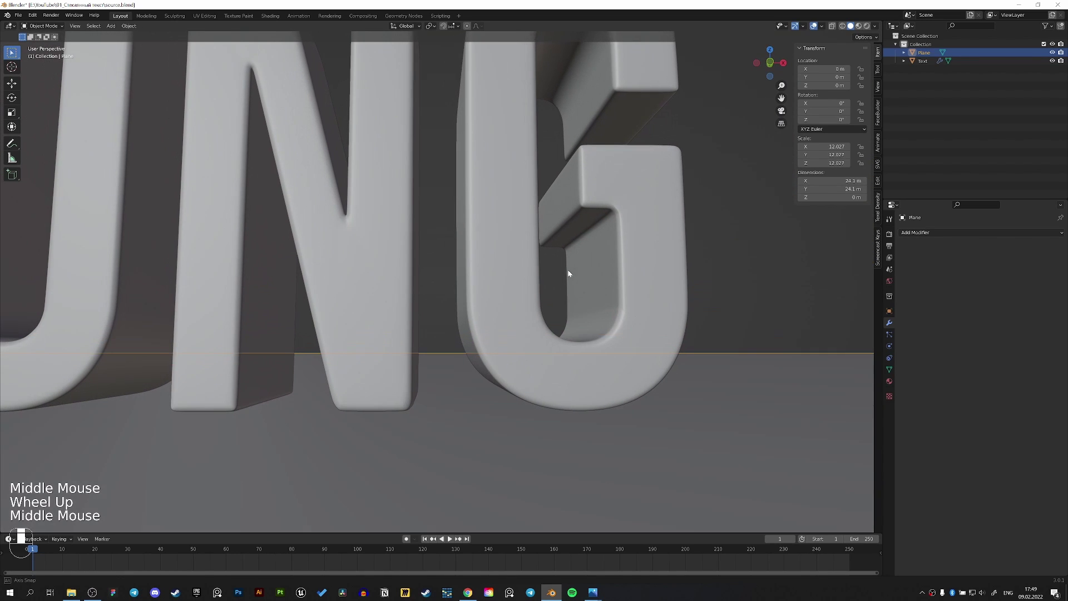
{"action": "scroll", "coordinate": [619, 202], "scroll_direction": "up", "scroll_amount": 2}
{"action": "scroll", "coordinate": [679, 215], "scroll_direction": "down", "scroll_amount": 3}
{"action": "middle_click_drag", "start_coordinate": [679, 217], "coordinate": [454, 297]}
Step: Select the YOUNG text, inspect the whole word and save the file
{"action": "left_click", "coordinate": [453, 299]}
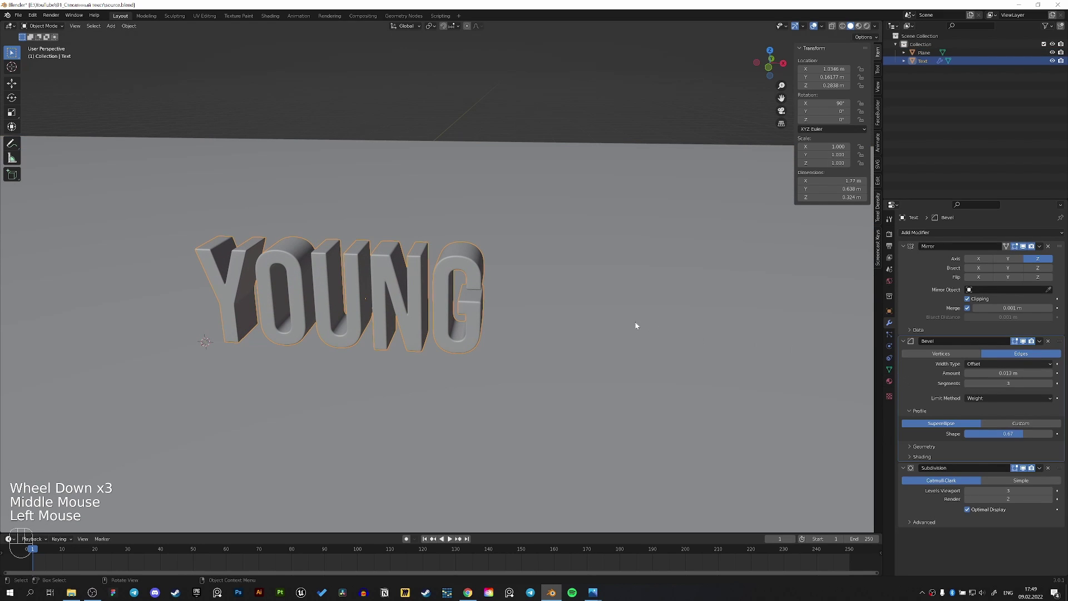
{"action": "middle_click_drag", "start_coordinate": [537, 322], "coordinate": [511, 299]}
{"action": "scroll", "coordinate": [612, 302], "scroll_direction": "up", "scroll_amount": 2}
{"action": "scroll", "coordinate": [592, 305], "scroll_direction": "down", "scroll_amount": 4}
{"action": "key", "text": "ctrl+s"}
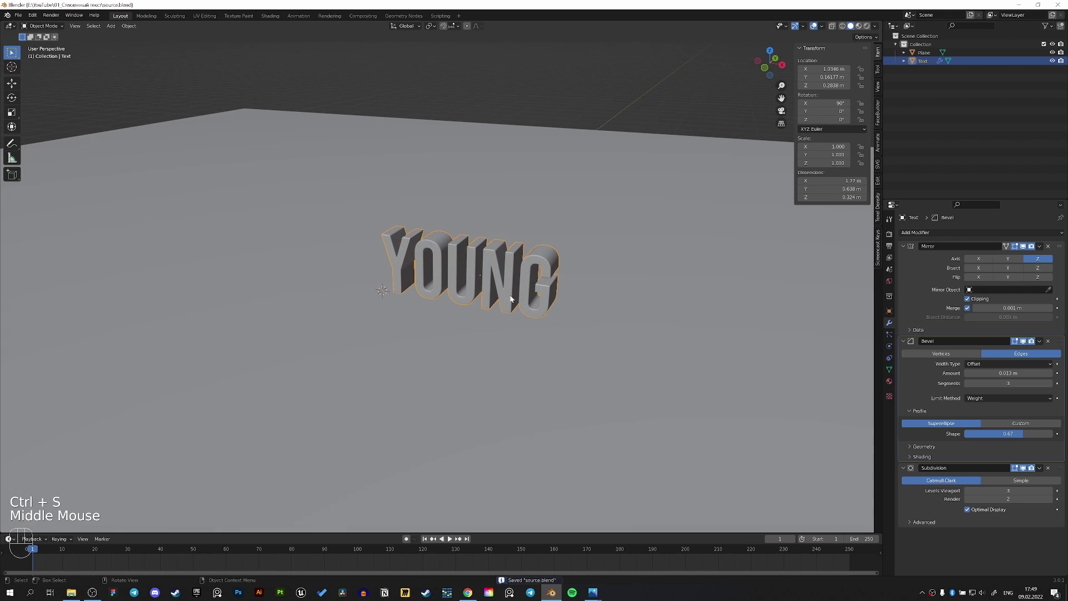
Step: Add a camera to the scene and look through it
{"action": "key", "text": "shift+a"}
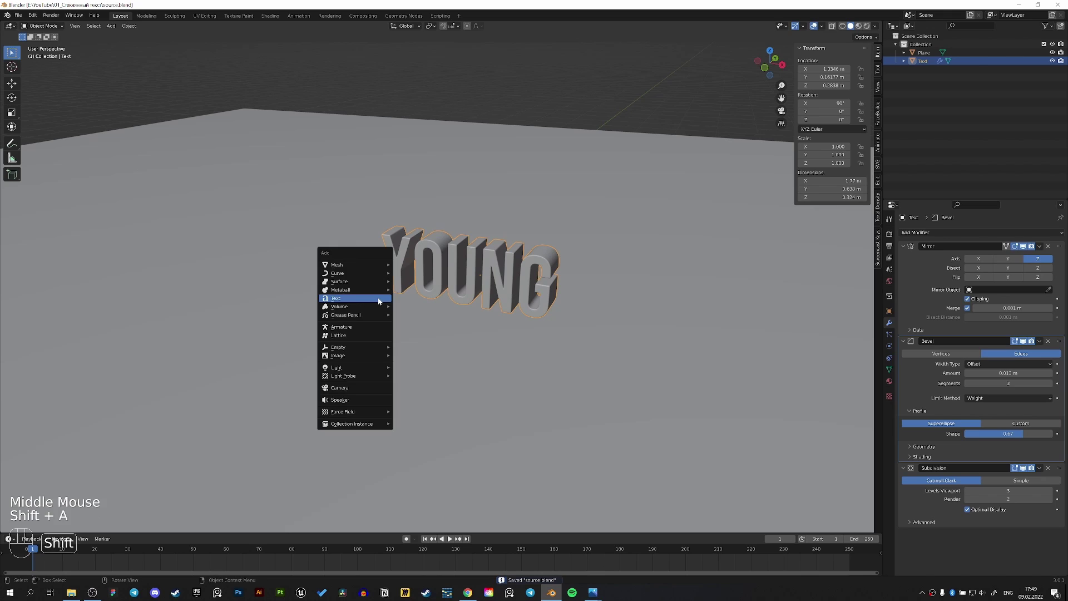
{"action": "left_click", "coordinate": [367, 391]}
{"action": "key", "text": "KP_0"}
Step: Lock the camera to the view and reposition it so that the YOUNG text is centred in the frame
{"action": "key", "text": "n"}
{"action": "key", "text": "n"}
{"action": "left_click", "coordinate": [883, 84]}
{"action": "left_click_drag", "start_coordinate": [883, 86], "coordinate": [882, 87]}
{"action": "left_click", "coordinate": [876, 88]}
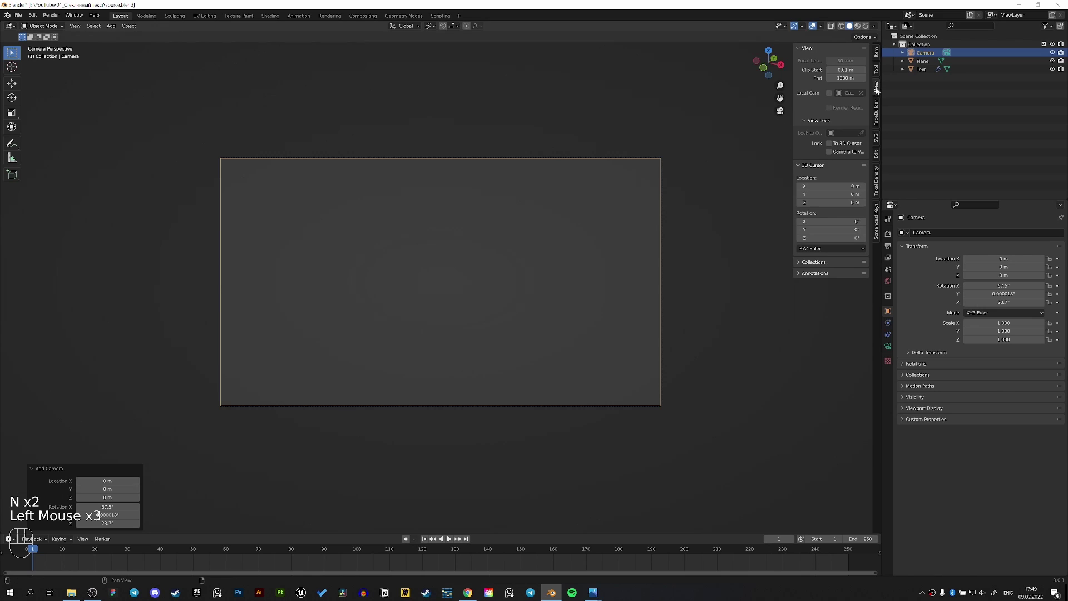
{"action": "left_click", "coordinate": [840, 152]}
{"action": "scroll", "coordinate": [529, 310], "scroll_direction": "down", "scroll_amount": 5}
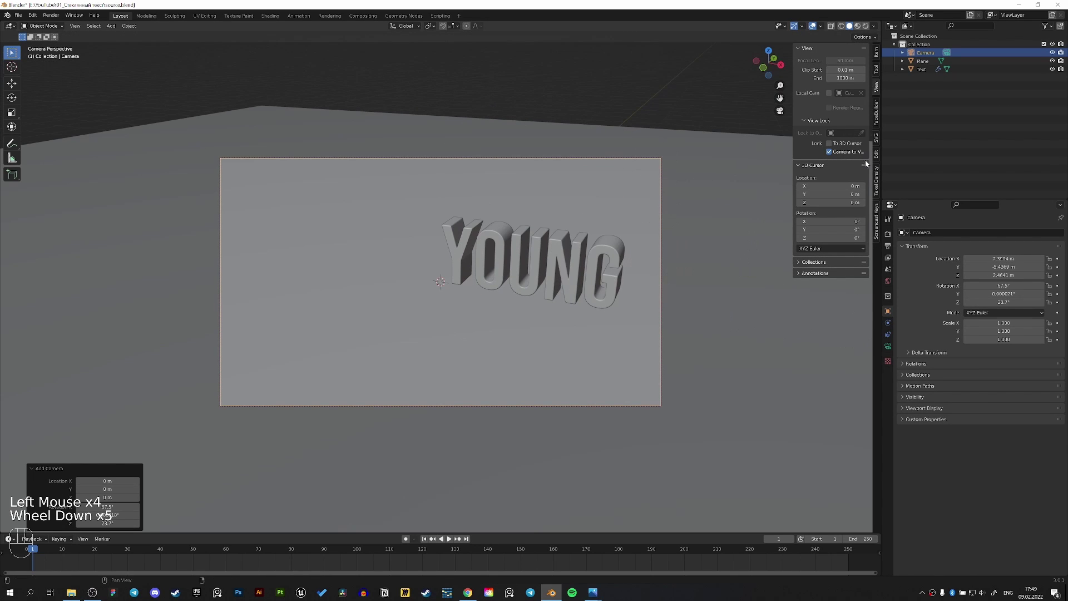
{"action": "middle_click_drag", "start_coordinate": [680, 290], "coordinate": [588, 295], "text": "shift"}
Step: Set the camera's lens type to Orthographic
{"action": "left_click", "coordinate": [888, 347]}
{"action": "left_click", "coordinate": [1009, 258]}
{"action": "left_click", "coordinate": [984, 279]}
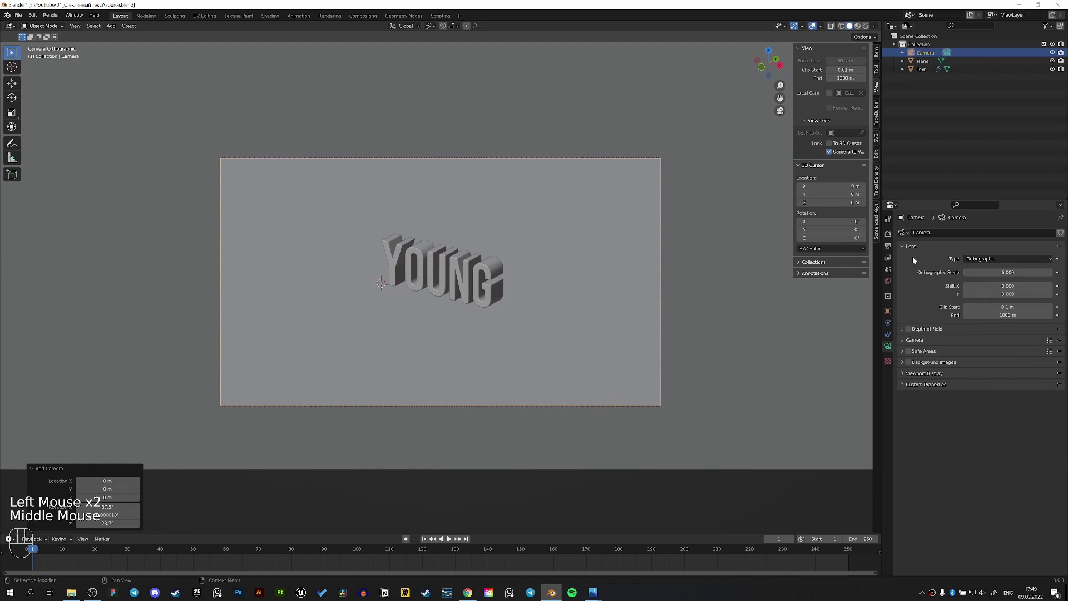
Step: Set the render output resolution to 1500 px in both X and Y
{"action": "left_click", "coordinate": [890, 234]}
{"action": "left_click", "coordinate": [888, 246]}
{"action": "left_click", "coordinate": [1001, 244]}
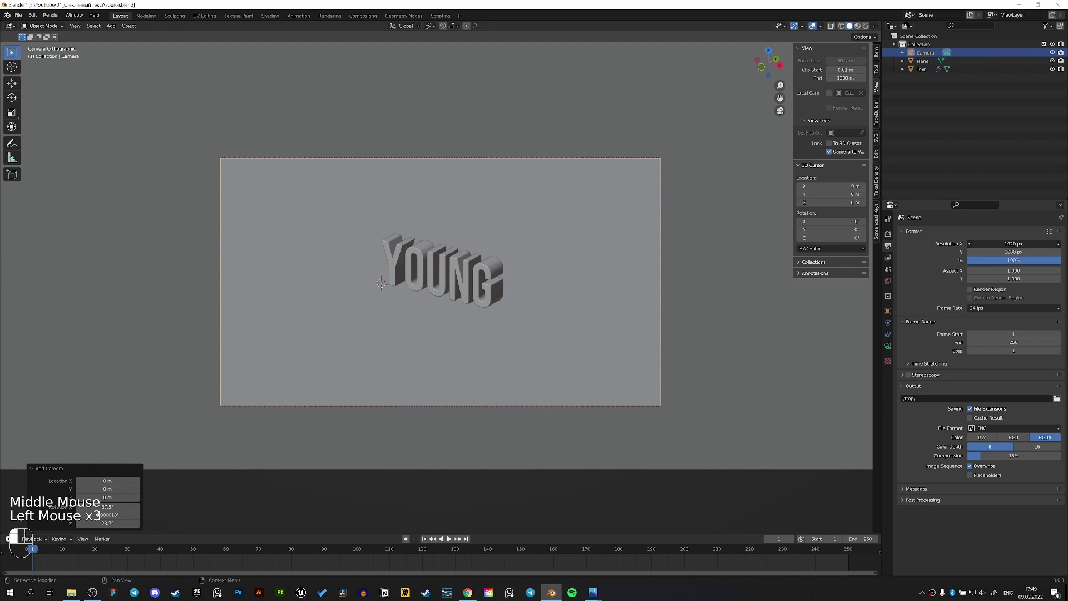
{"action": "type", "text": "1500"}
{"action": "key", "text": "Tab"}
{"action": "type", "text": "1500"}
{"action": "key", "text": "Return"}
{"action": "scroll", "coordinate": [558, 299], "scroll_direction": "up", "scroll_amount": 2}
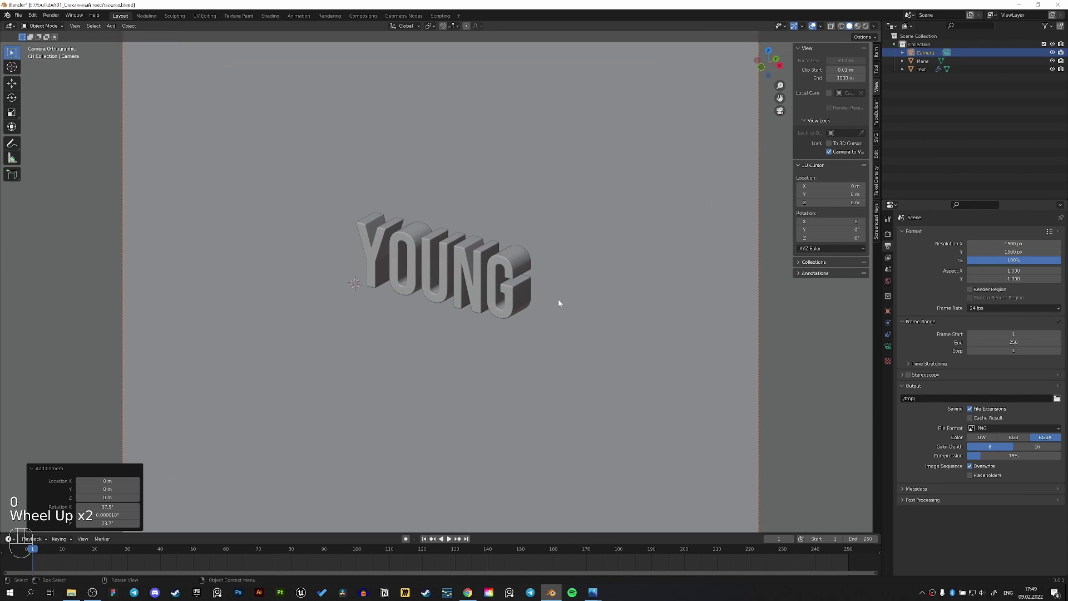
{"action": "scroll", "coordinate": [559, 299], "scroll_direction": "down", "scroll_amount": 3}
Step: Set the camera's orthographic scale to 3.870 and reframe the YOUNG text after comparing it with the reference image
{"action": "left_click", "coordinate": [889, 346]}
{"action": "left_click_drag", "start_coordinate": [1028, 273], "coordinate": [908, 273], "text": "shift"}
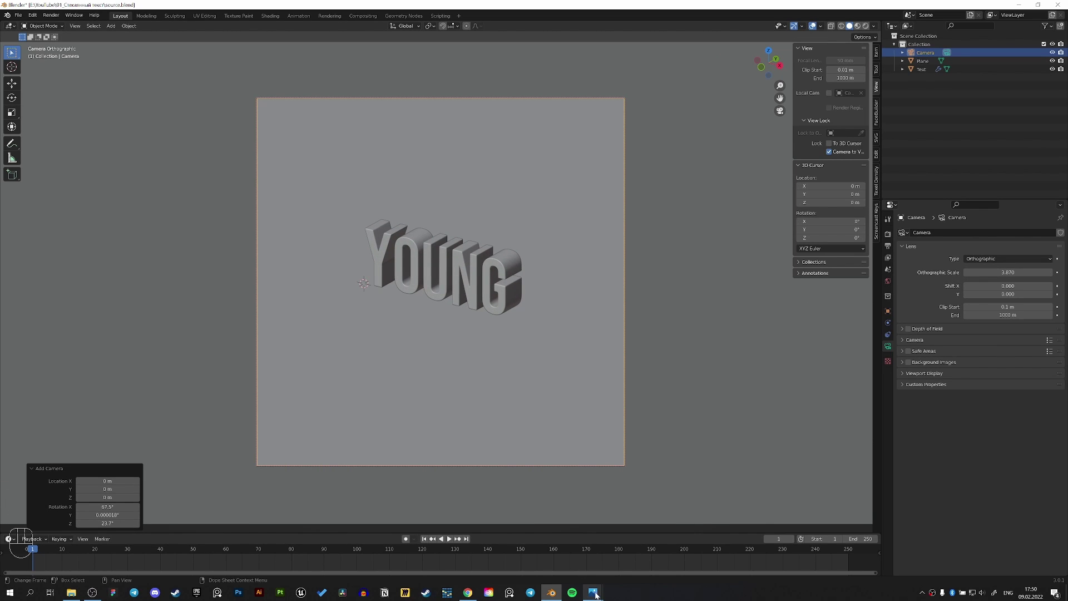
{"action": "mouse_move", "coordinate": [595, 595]}
{"action": "left_click", "coordinate": [624, 557]}
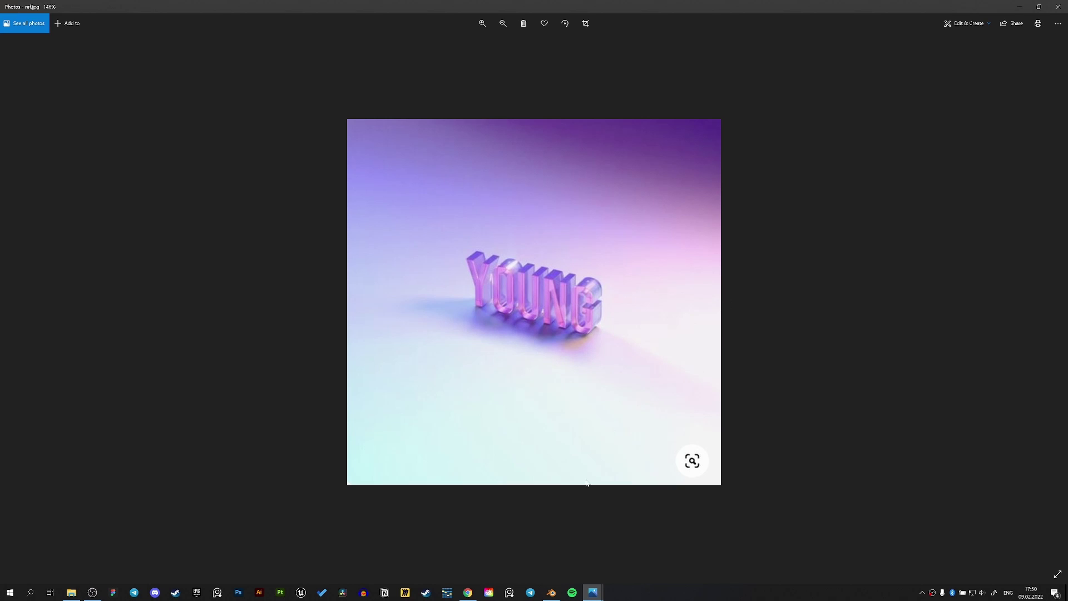
{"action": "left_click", "coordinate": [552, 592]}
{"action": "middle_click_drag", "start_coordinate": [527, 362], "coordinate": [579, 364]}
{"action": "middle_click_drag", "start_coordinate": [579, 363], "coordinate": [603, 360], "text": "shift"}
Step: Enable the camera's safe areas and set the title safe margins to about 0.56 in X and 0.709 in Y
{"action": "left_click", "coordinate": [908, 354]}
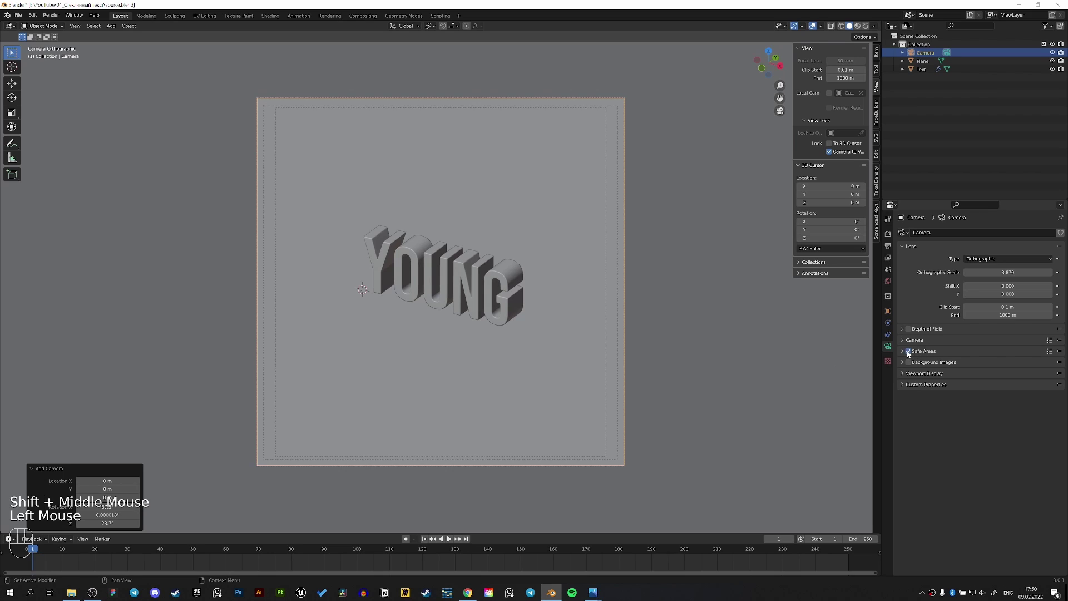
{"action": "left_click", "coordinate": [918, 352]}
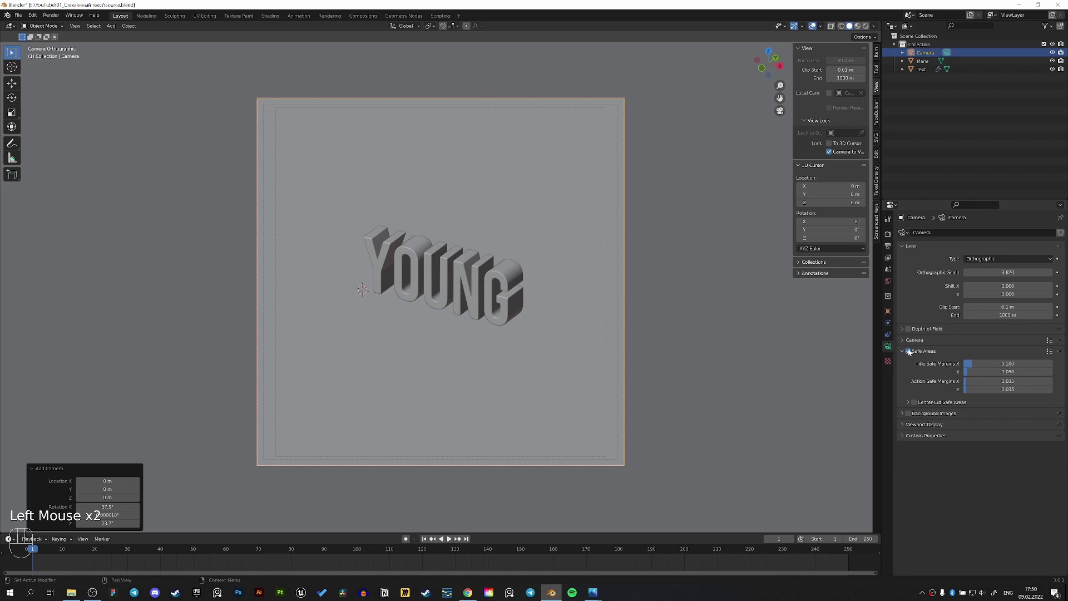
{"action": "left_click", "coordinate": [910, 352]}
{"action": "left_click", "coordinate": [904, 340]}
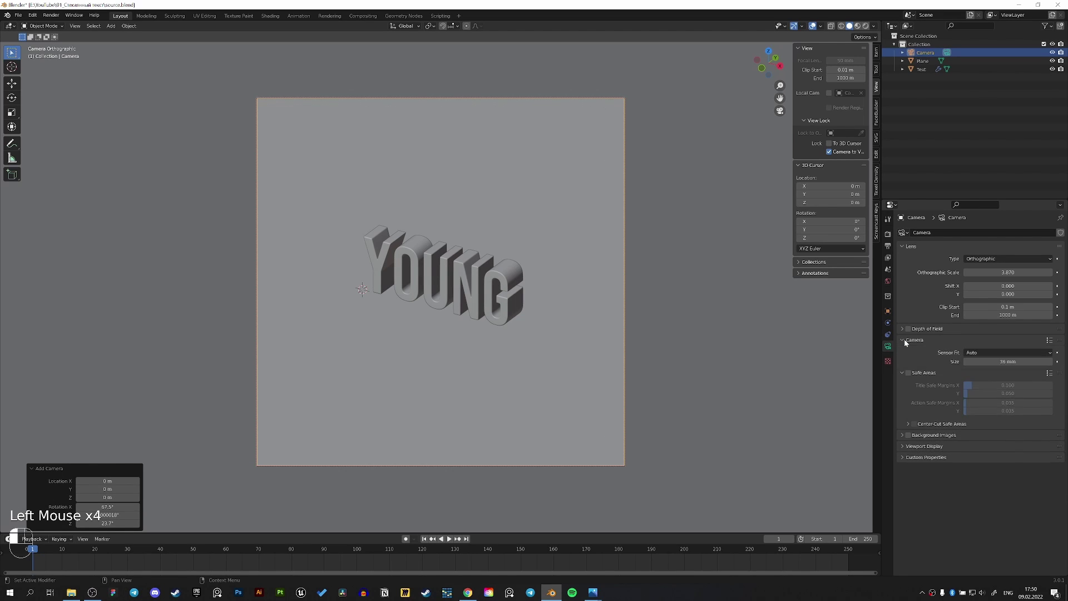
{"action": "left_click", "coordinate": [972, 353]}
{"action": "left_click", "coordinate": [972, 353]}
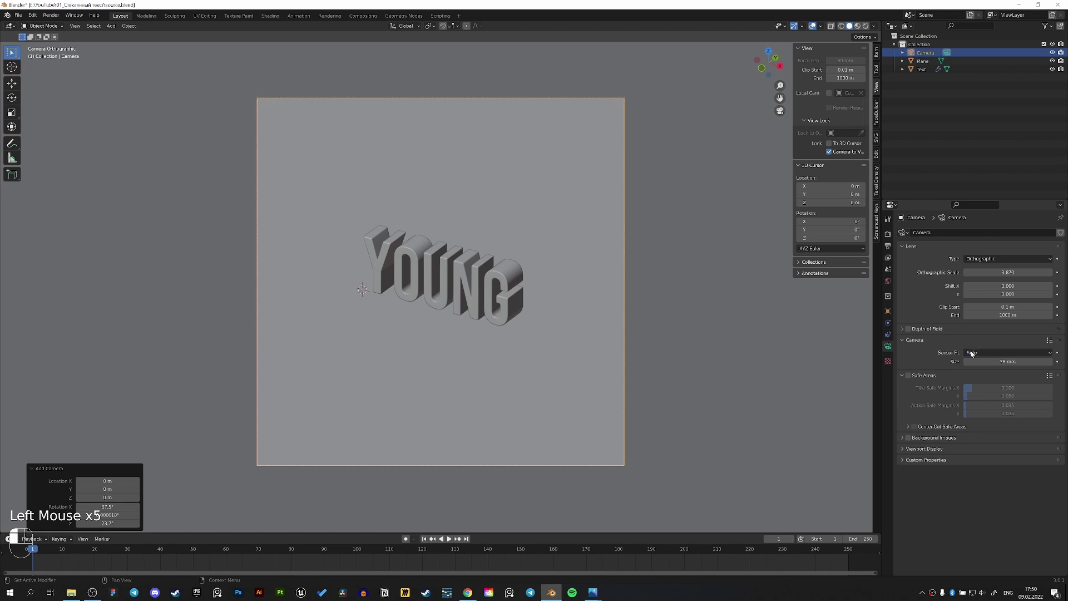
{"action": "left_click", "coordinate": [909, 378]}
{"action": "left_click_drag", "start_coordinate": [992, 388], "coordinate": [1001, 388]}
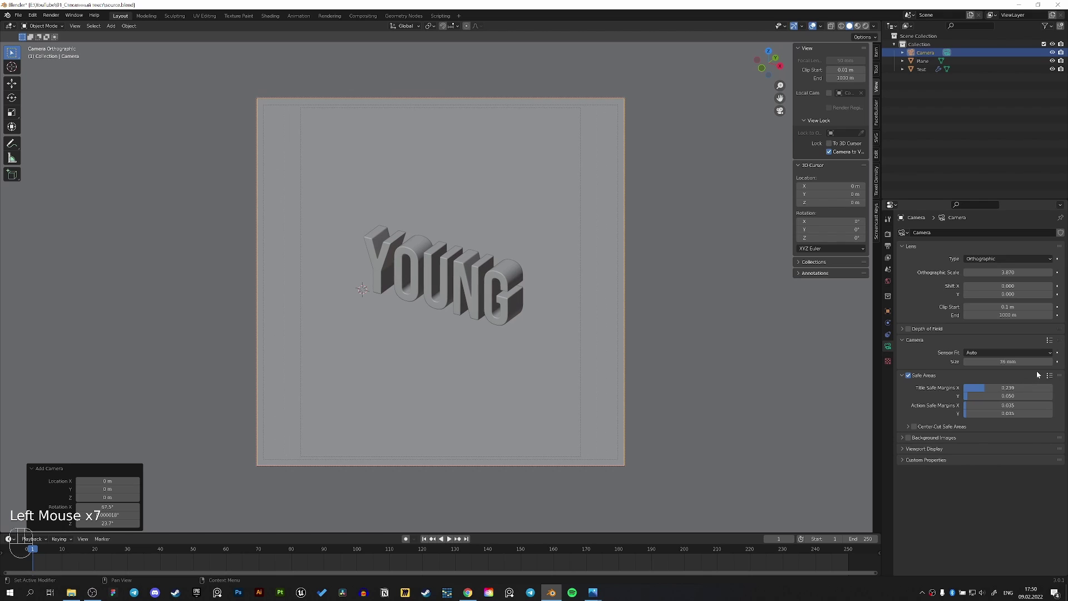
{"action": "left_click", "coordinate": [1049, 375]}
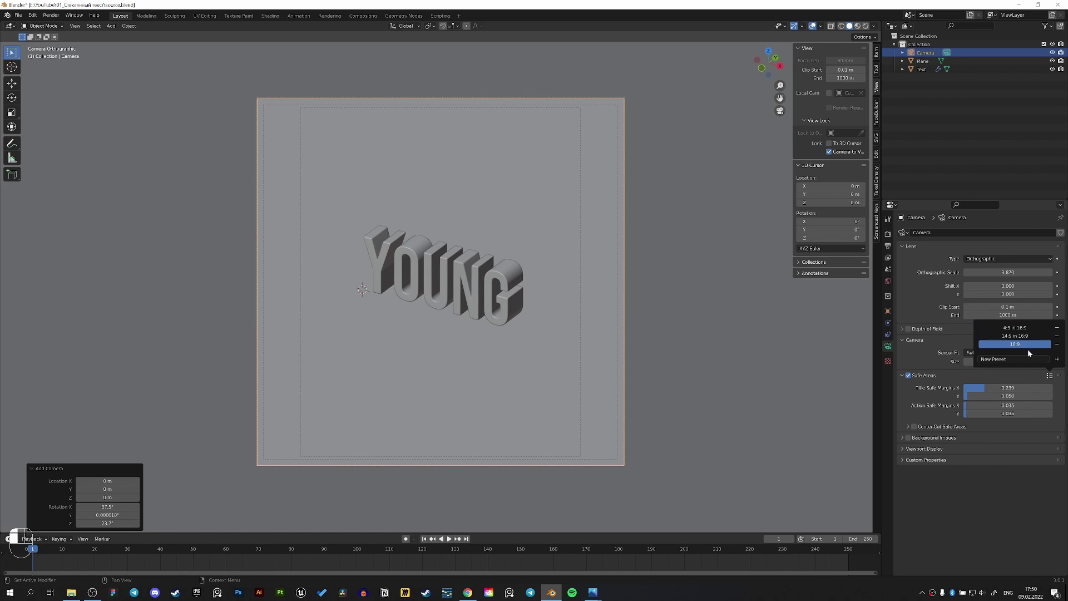
{"action": "left_click", "coordinate": [1048, 376]}
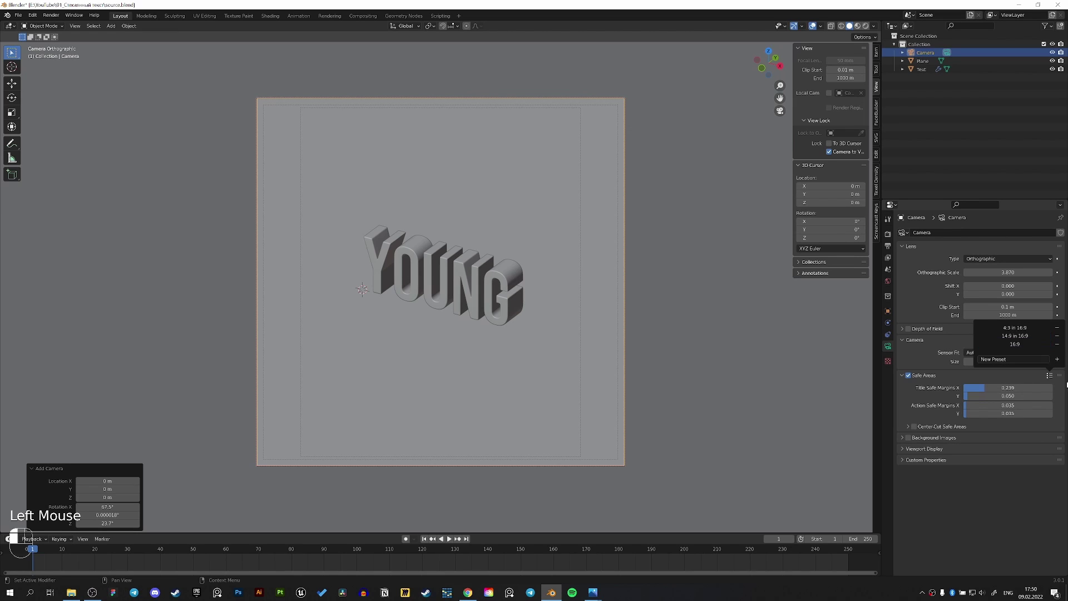
{"action": "left_click_drag", "start_coordinate": [1031, 389], "coordinate": [1067, 396], "text": "shift"}
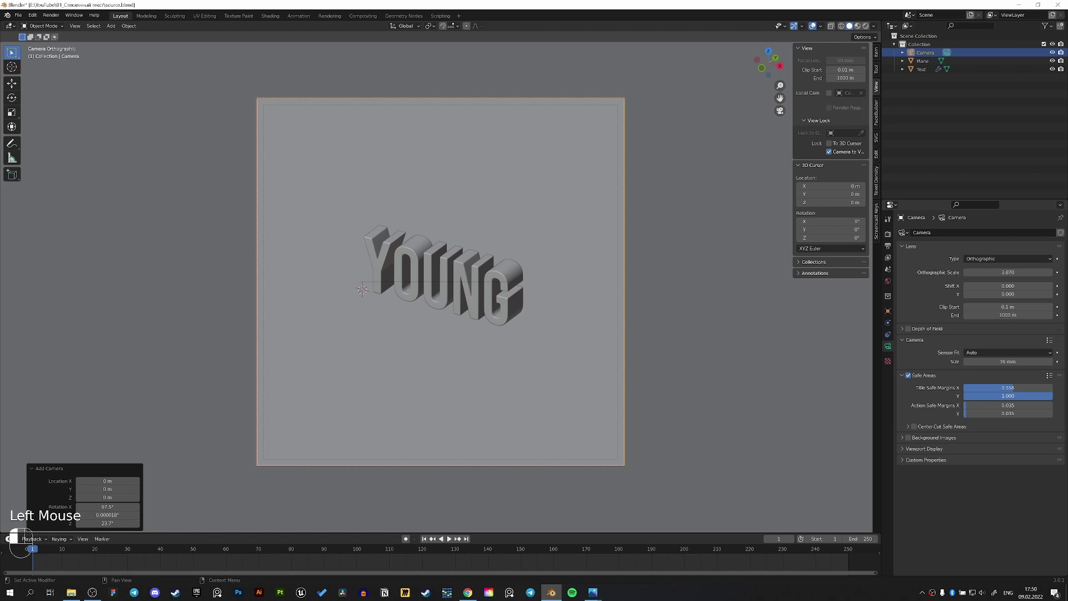
{"action": "mouse_move", "coordinate": [1027, 397]}
{"action": "left_mouse_down"}
{"action": "mouse_move", "coordinate": [1018, 396]}
{"action": "mouse_move", "coordinate": [1027, 396]}
{"action": "left_mouse_up"}
Step: Reposition the camera to fit the text inside the title safe frame and set the orthographic scale to 4.120
{"action": "middle_click_drag", "start_coordinate": [561, 397], "coordinate": [594, 399], "text": "shift"}
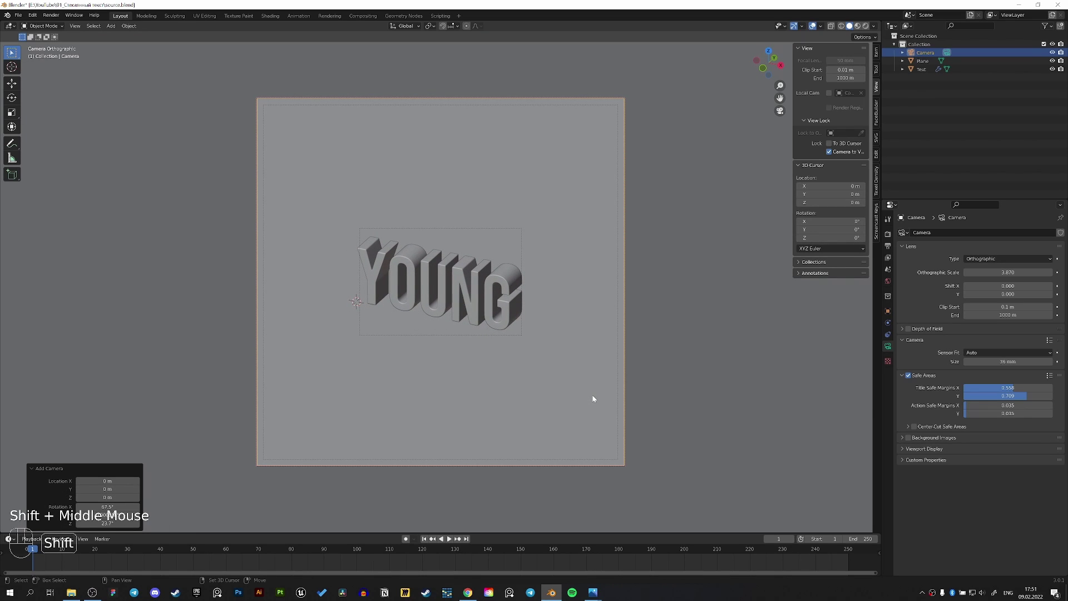
{"action": "left_click_drag", "start_coordinate": [1000, 272], "coordinate": [1020, 272], "text": "shift"}
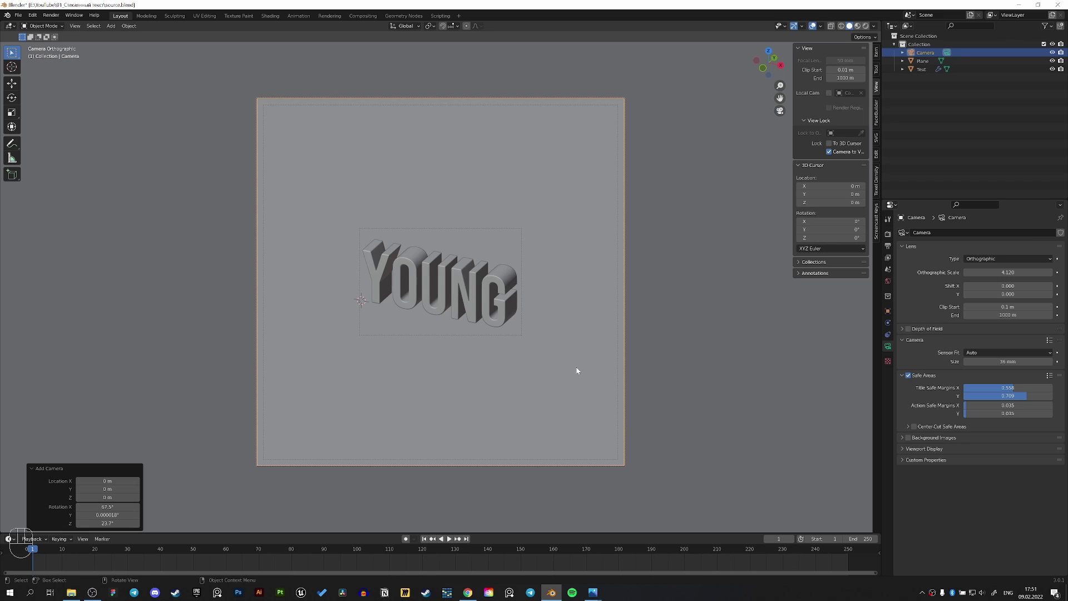
{"action": "left_click", "coordinate": [593, 599]}
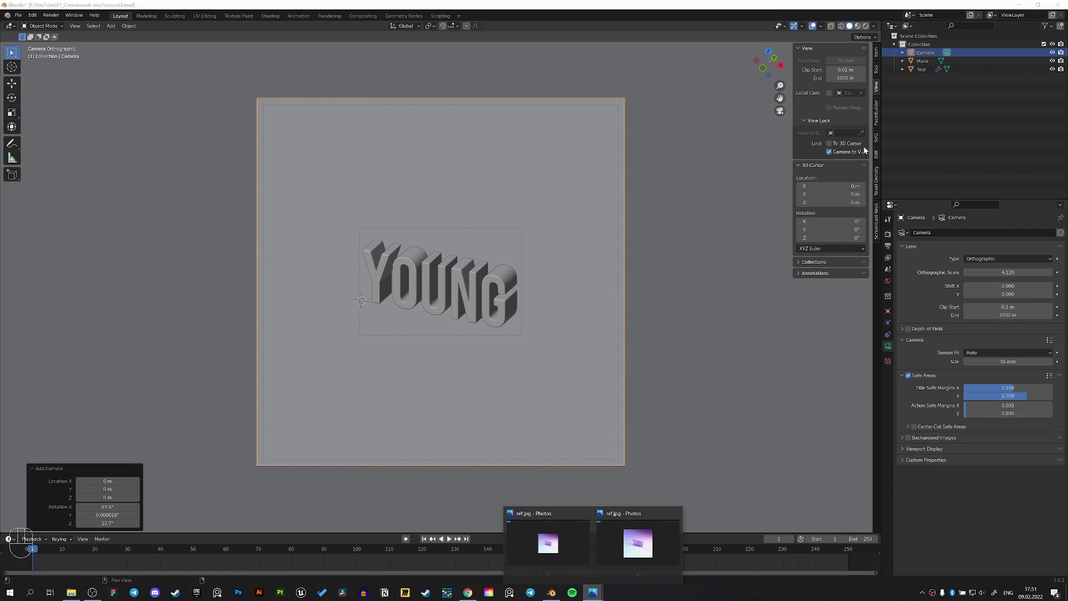
Step: Unlock the camera from the view, save the file and return to the camera view
{"action": "left_click", "coordinate": [838, 154]}
{"action": "scroll", "coordinate": [531, 311], "scroll_direction": "down", "scroll_amount": 3}
{"action": "middle_click_drag", "start_coordinate": [531, 312], "coordinate": [573, 301]}
{"action": "scroll", "coordinate": [575, 294], "scroll_direction": "down", "scroll_amount": 3}
{"action": "scroll", "coordinate": [572, 303], "scroll_direction": "down", "scroll_amount": 1}
{"action": "key", "text": "ctrl+s"}
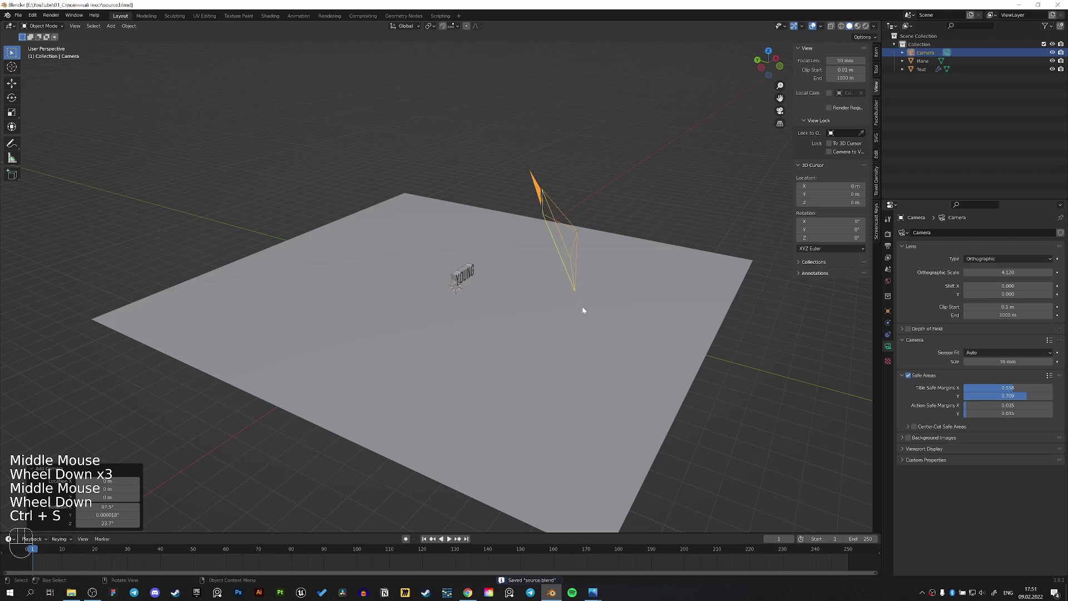
{"action": "key", "text": "KP_0"}
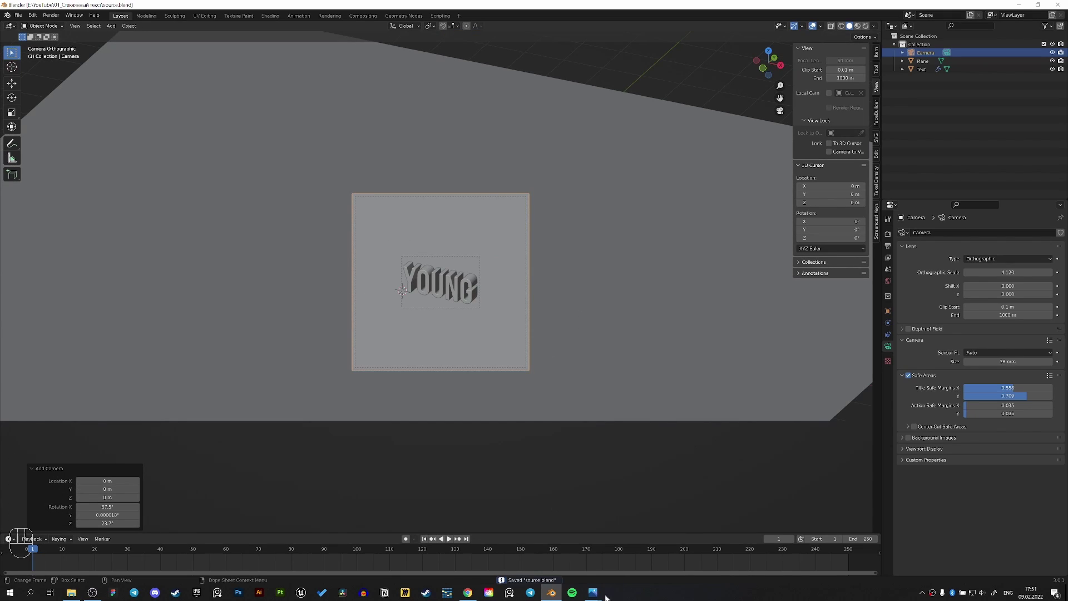
Step: Examine the reference image in Photos and return to the Blender scene
{"action": "mouse_move", "coordinate": [592, 592]}
{"action": "left_click", "coordinate": [632, 546]}
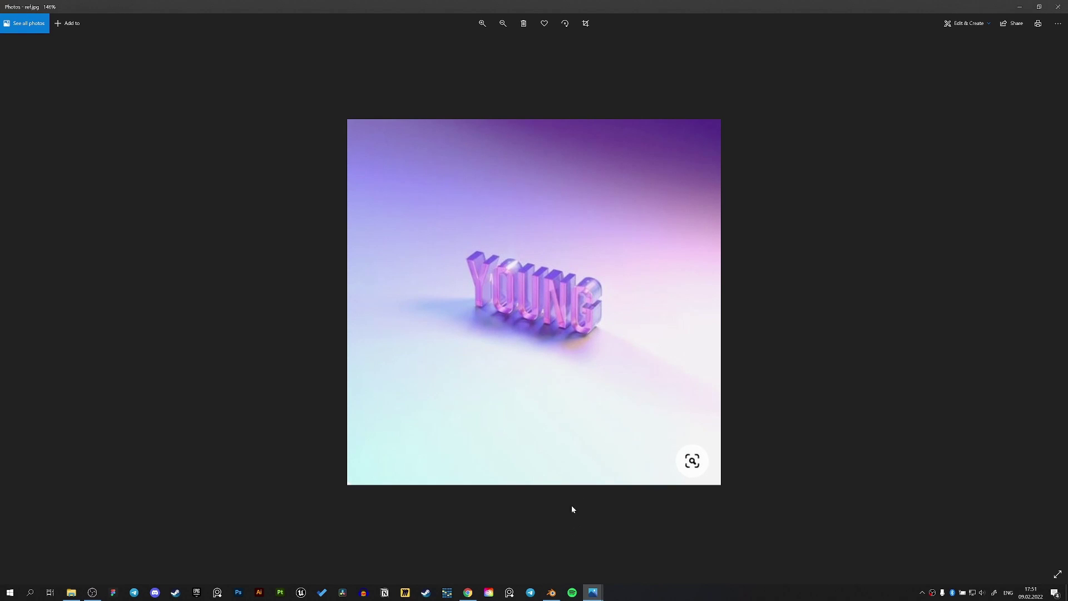
{"action": "left_click", "coordinate": [552, 592]}
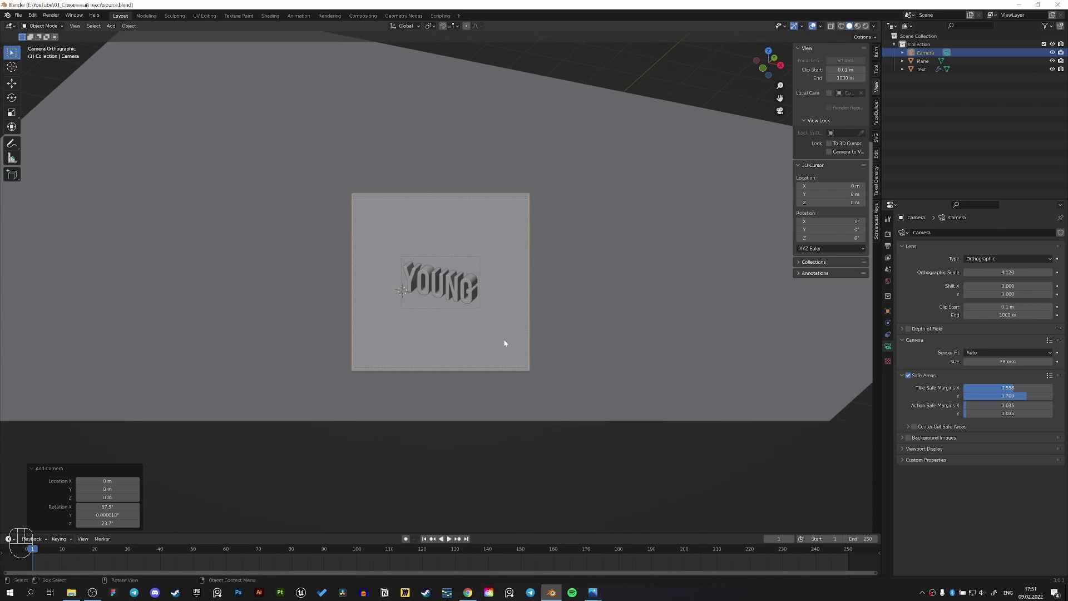
{"action": "key", "text": "shift+a"}
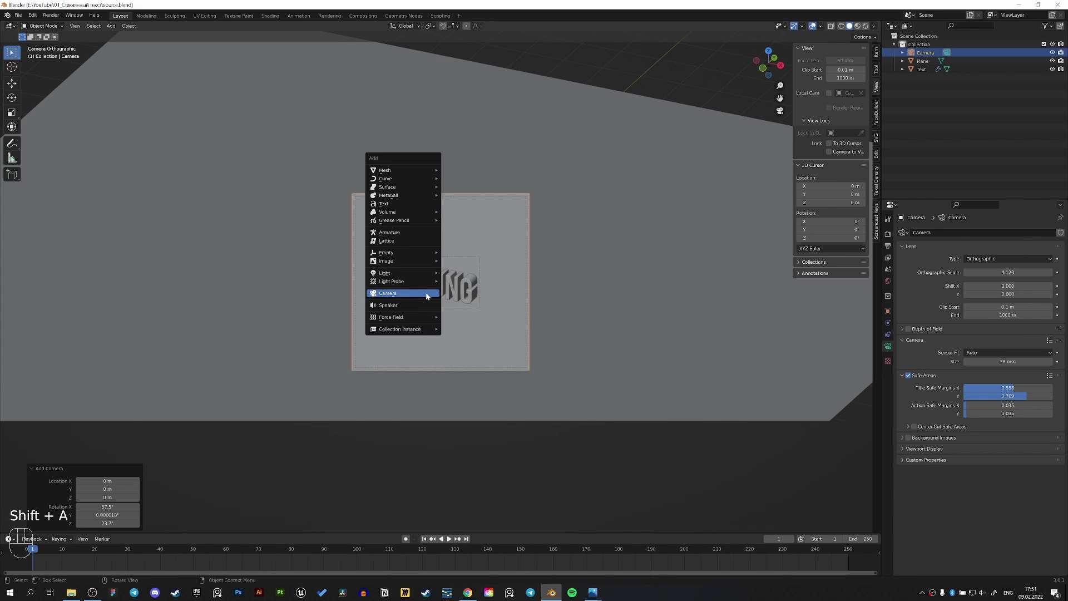
{"action": "left_click", "coordinate": [523, 232]}
Step: Select the floor plane and bring up its material nodes in the Shading workspace
{"action": "left_click", "coordinate": [414, 83]}
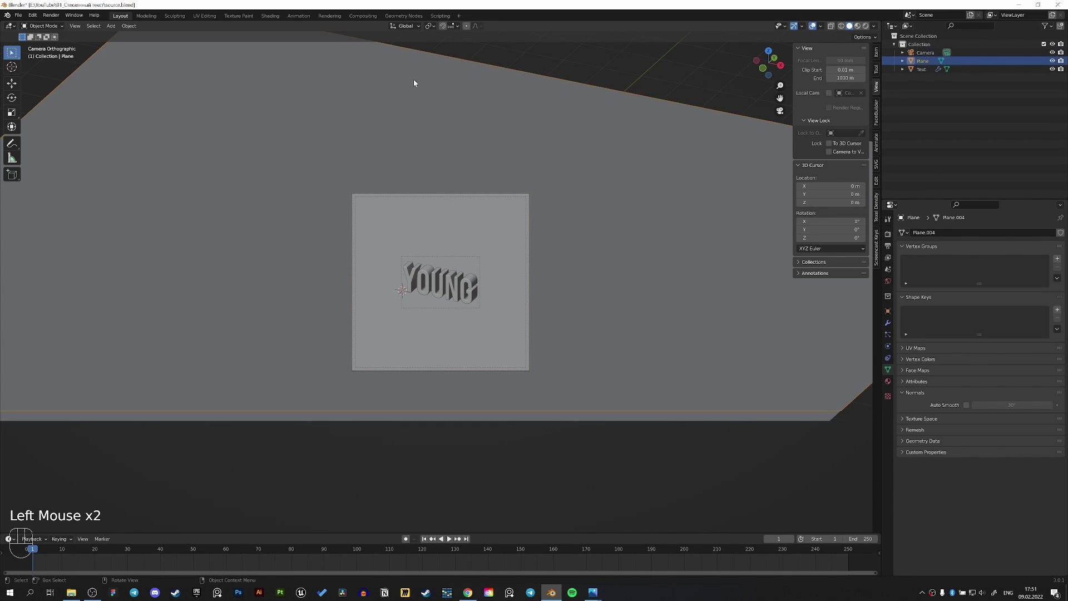
{"action": "left_click", "coordinate": [270, 16]}
{"action": "left_click", "coordinate": [540, 343]}
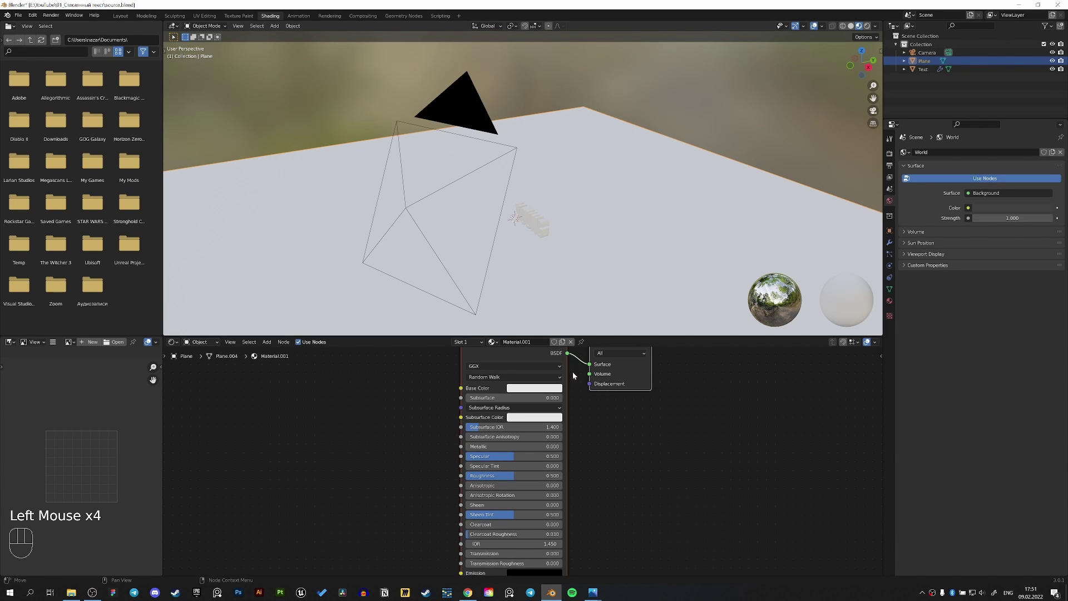
{"action": "middle_click_drag", "start_coordinate": [598, 428], "coordinate": [608, 479]}
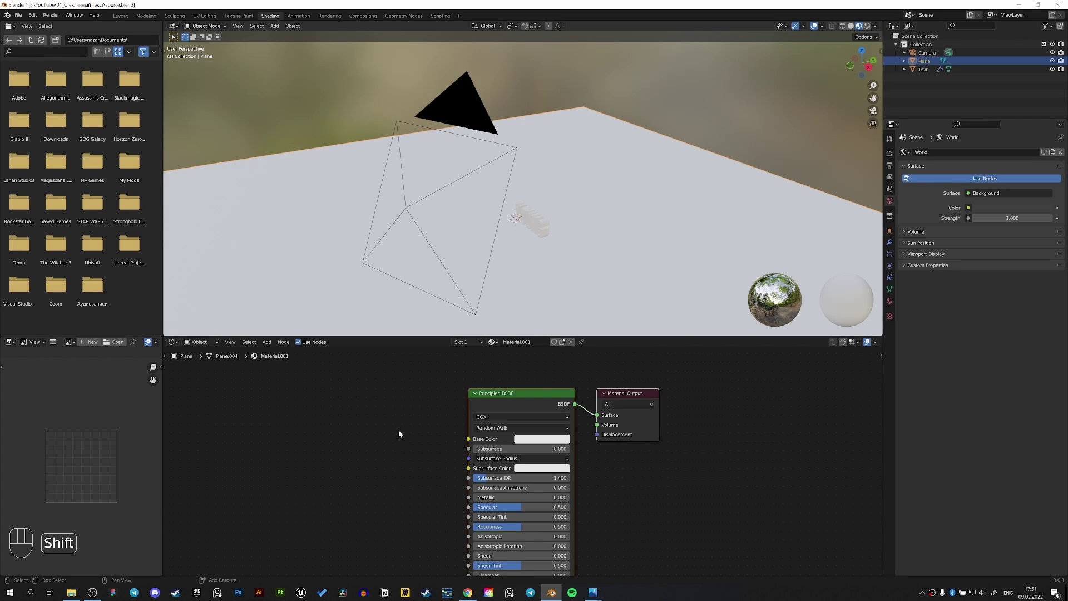
Step: Add a ColorRamp node ahead of the floor material's Principled BSDF
{"action": "key", "text": "shift+a"}
{"action": "type", "text": "color"}
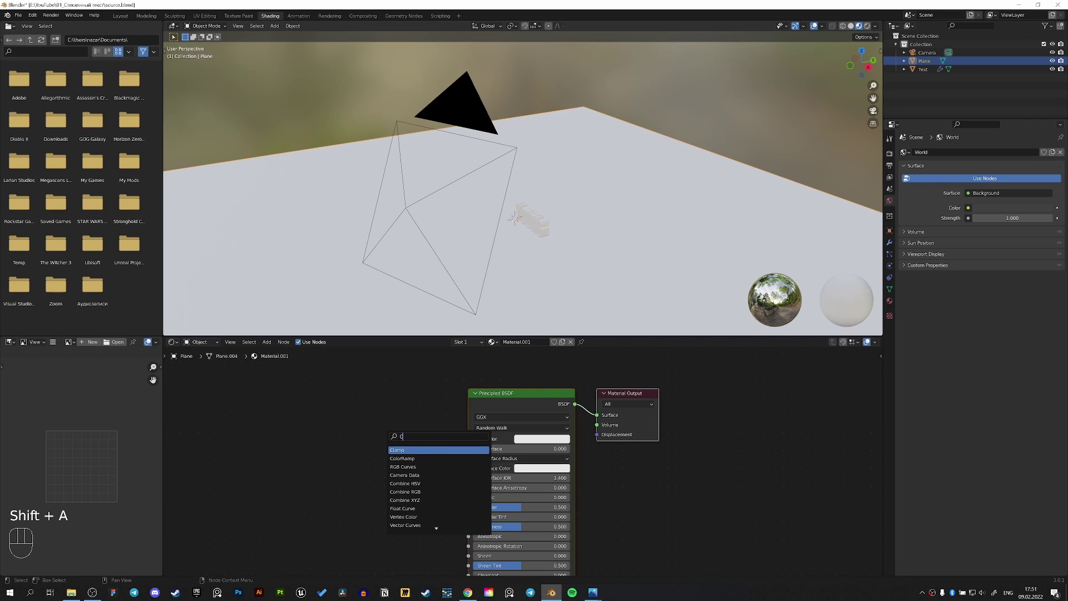
{"action": "key", "text": "Return"}
{"action": "left_click", "coordinate": [251, 431]}
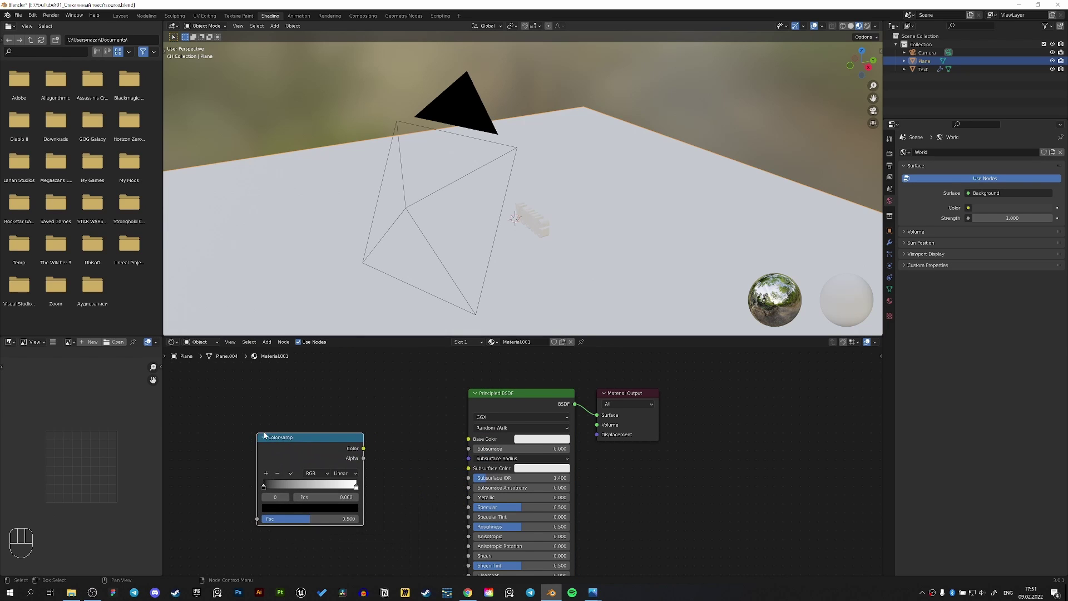
Step: Add a Gradient Texture node before the ColorRamp and connect its Color output to the ramp's Fac input
{"action": "middle_click_drag", "start_coordinate": [201, 448], "coordinate": [434, 432]}
{"action": "key", "text": "shift+a"}
{"action": "left_click", "coordinate": [434, 432]}
{"action": "type", "text": "GRA"}
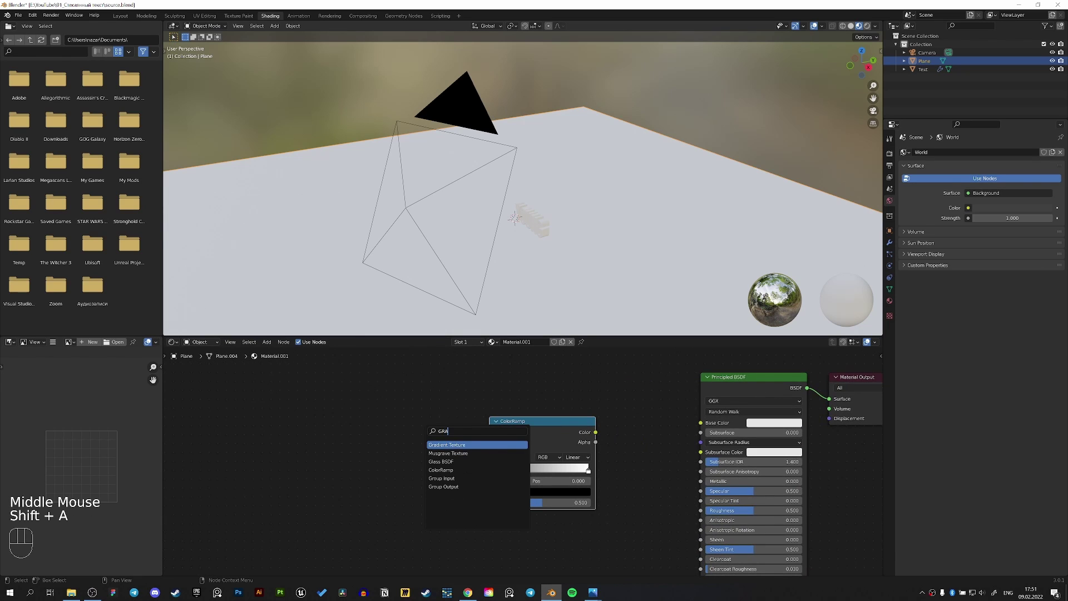
{"action": "left_click", "coordinate": [483, 445]}
{"action": "left_click", "coordinate": [391, 445]}
{"action": "left_click_drag", "start_coordinate": [399, 447], "coordinate": [489, 502]}
Step: Add connected Texture Coordinate and Mapping nodes to the Gradient Texture and arrange them in front of it
{"action": "left_click", "coordinate": [366, 448]}
{"action": "key", "text": "ctrl+t"}
{"action": "middle_click_drag", "start_coordinate": [391, 458], "coordinate": [439, 447]}
{"action": "left_click_drag", "start_coordinate": [461, 527], "coordinate": [177, 403]}
{"action": "left_click_drag", "start_coordinate": [202, 447], "coordinate": [273, 447]}
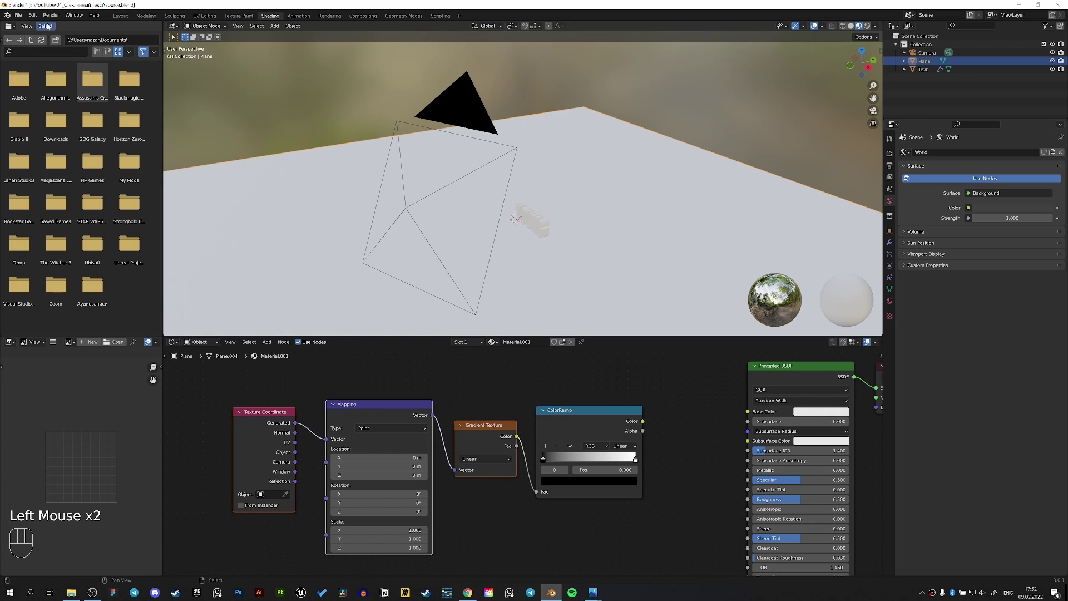
Step: Search the add-ons in Preferences for "NODE" to check Node Wrangler, and close Preferences
{"action": "left_click", "coordinate": [32, 15]}
{"action": "left_click", "coordinate": [67, 139]}
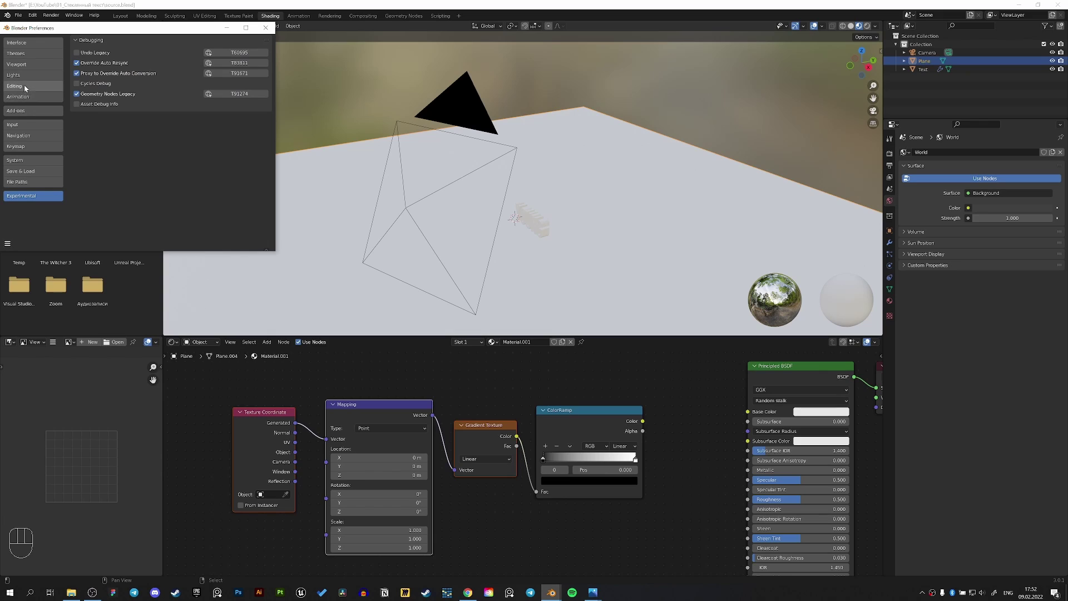
{"action": "left_click", "coordinate": [233, 51]}
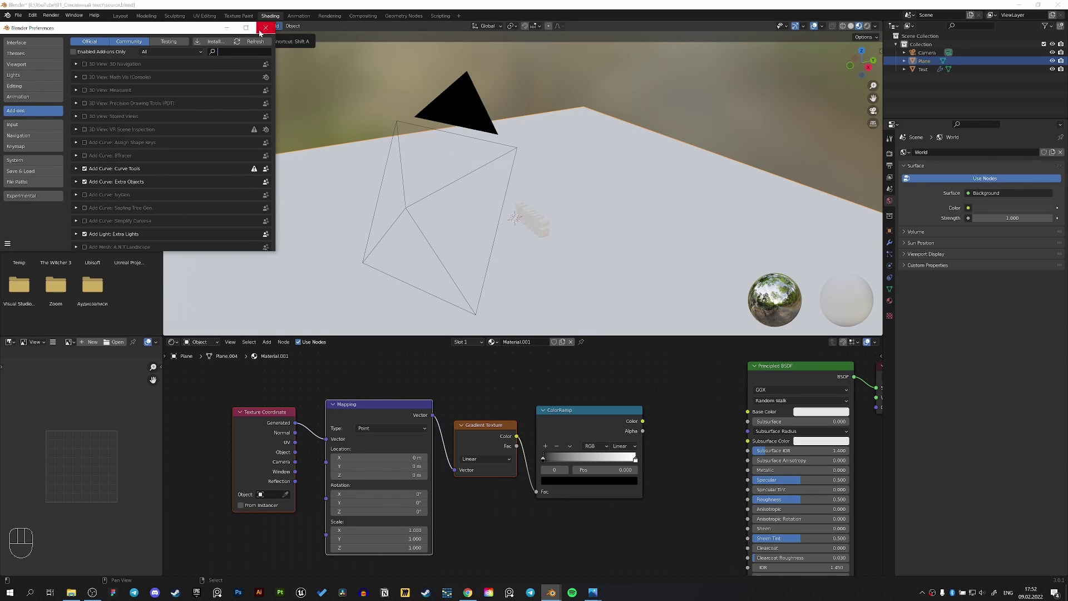
{"action": "type", "text": "NODE"}
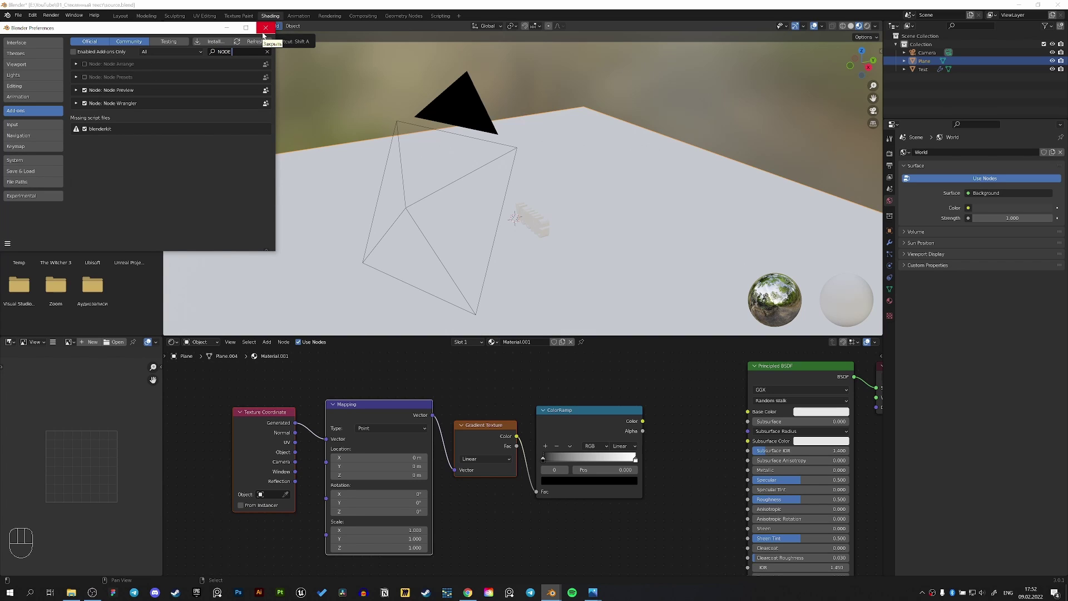
{"action": "left_click", "coordinate": [266, 28]}
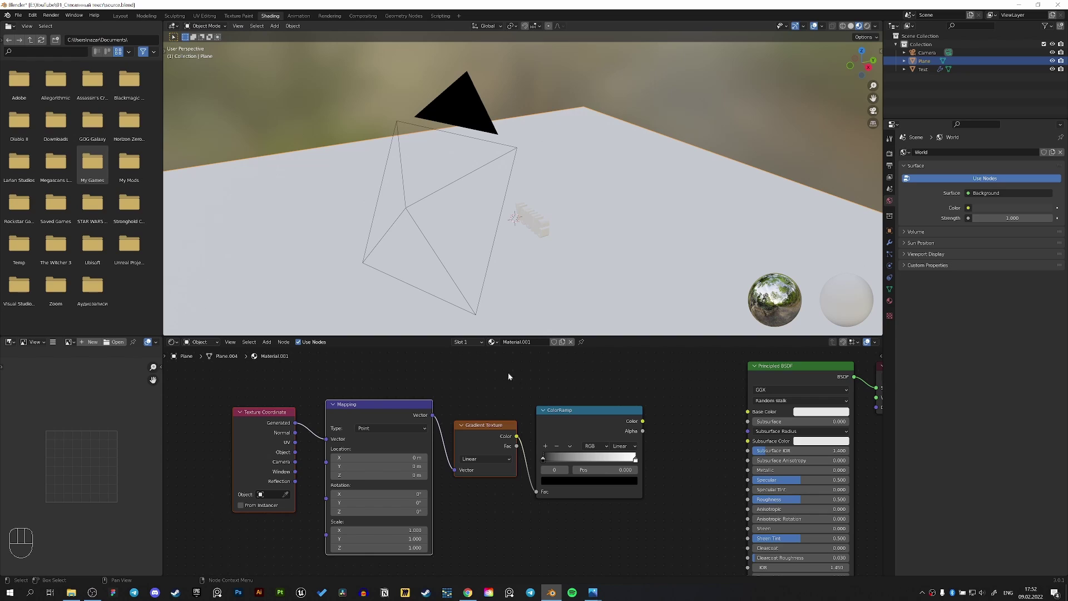
Step: Move the ColorRamp's white stop to position 0.179 and set the Gradient Texture type to Easing
{"action": "left_click_drag", "start_coordinate": [644, 464], "coordinate": [548, 463]}
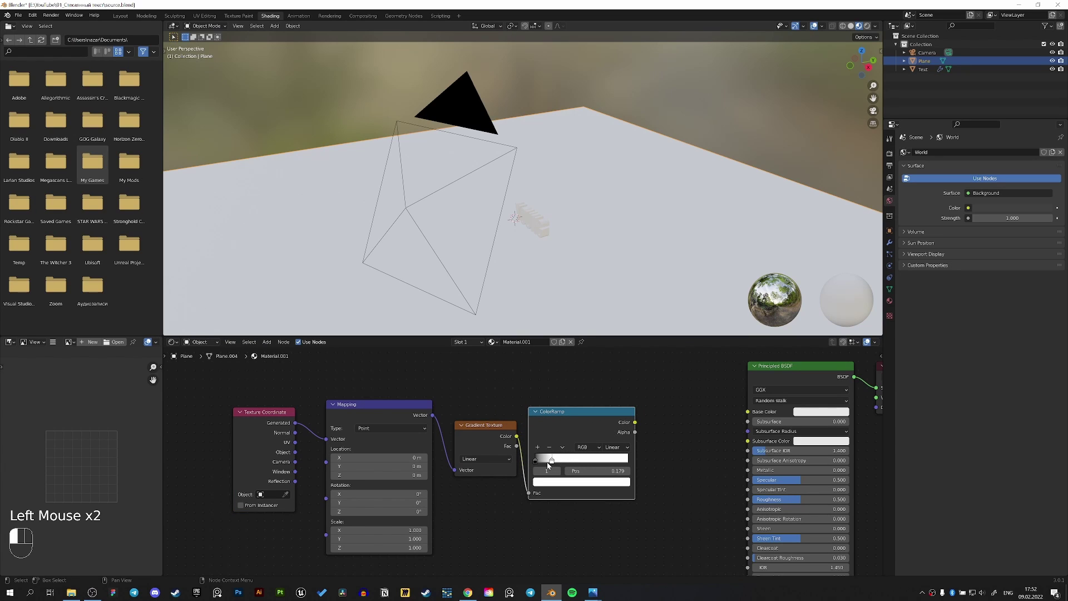
{"action": "middle_click_drag", "start_coordinate": [517, 463], "coordinate": [434, 482]}
{"action": "left_click", "coordinate": [486, 459]}
{"action": "left_click", "coordinate": [486, 486]}
{"action": "mouse_move", "coordinate": [580, 415]}
{"action": "left_mouse_down"}
{"action": "mouse_move", "coordinate": [595, 432]}
{"action": "mouse_move", "coordinate": [611, 429]}
{"action": "mouse_move", "coordinate": [581, 416]}
{"action": "mouse_move", "coordinate": [597, 427]}
{"action": "mouse_move", "coordinate": [596, 416]}
{"action": "left_mouse_up"}
Step: Add a Hue Saturation Value node after the ColorRamp and move the Principled BSDF and Material Output farther away from it
{"action": "key", "text": "shift+a"}
{"action": "type", "text": "hue"}
{"action": "key", "text": "Return"}
{"action": "left_click", "coordinate": [598, 413]}
{"action": "middle_click_drag", "start_coordinate": [768, 453], "coordinate": [629, 432]}
{"action": "left_click_drag", "start_coordinate": [757, 426], "coordinate": [633, 354]}
{"action": "left_click_drag", "start_coordinate": [628, 352], "coordinate": [734, 374]}
{"action": "left_click", "coordinate": [546, 407]}
{"action": "right_click", "coordinate": [555, 402]}
Step: Add a Bright/Contrast node between the Hue Saturation Value node and the Principled BSDF
{"action": "key", "text": "shift+a"}
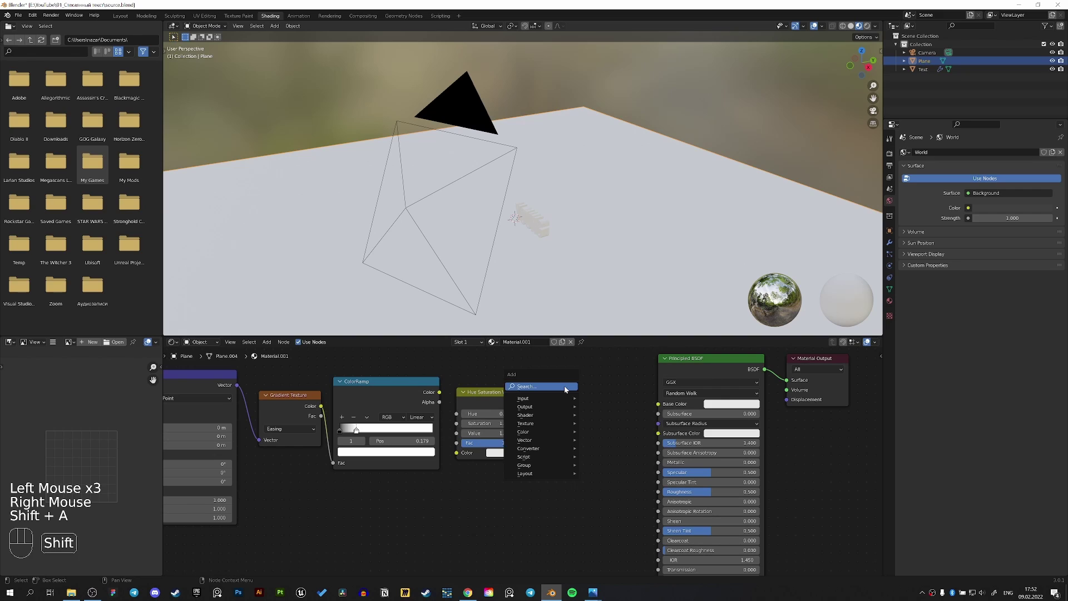
{"action": "type", "text": "cpr"}
{"action": "type", "text": "tr"}
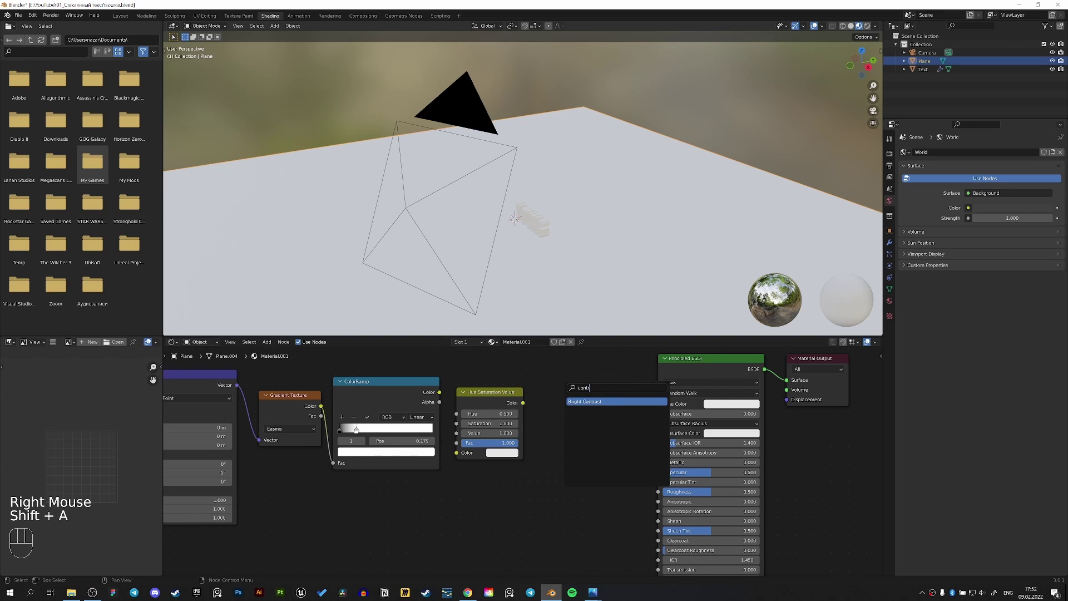
{"action": "key", "text": "Return"}
{"action": "left_click", "coordinate": [542, 384]}
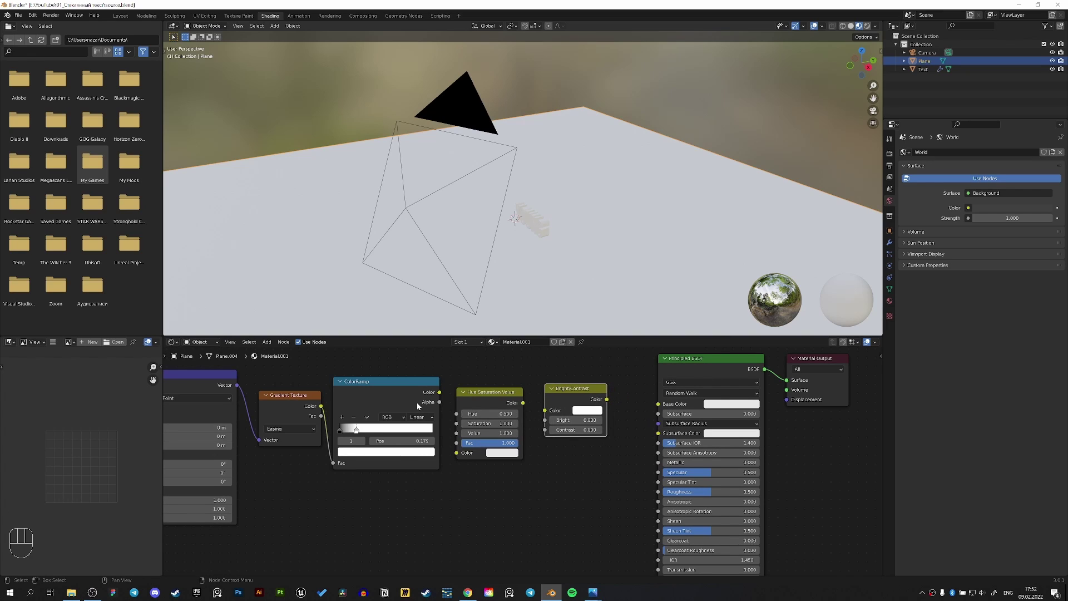
Step: Connect the ColorRamp's color through the Hue Saturation Value and Bright/Contrast nodes into the Principled BSDF's Base Color
{"action": "left_click_drag", "start_coordinate": [440, 393], "coordinate": [457, 452]}
{"action": "left_click_drag", "start_coordinate": [524, 403], "coordinate": [545, 410]}
{"action": "left_click_drag", "start_coordinate": [607, 399], "coordinate": [659, 407]}
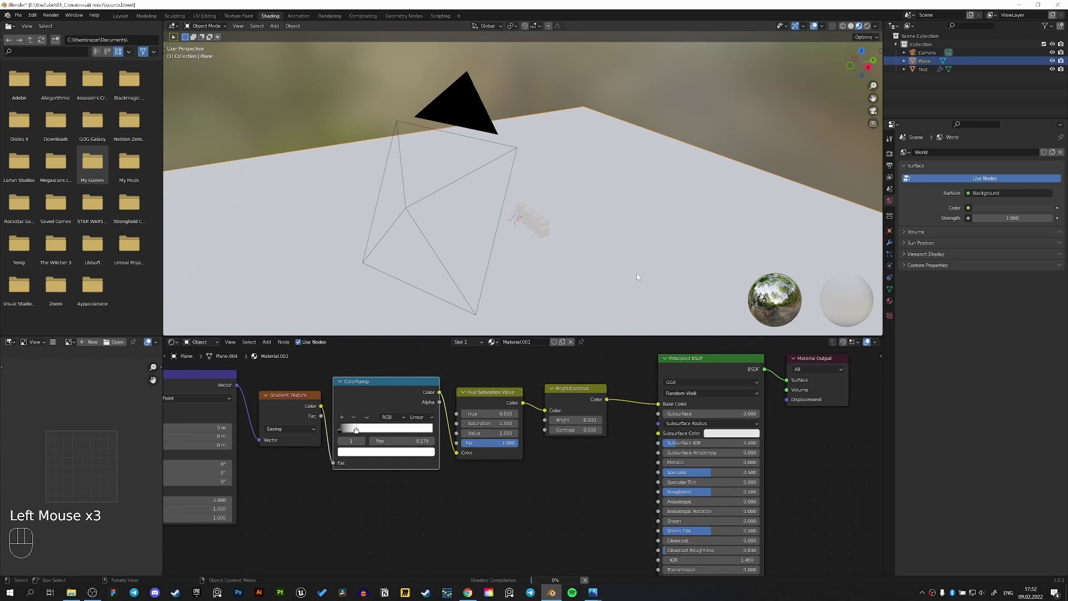
Step: Set the Principled BSDF's Roughness to 0.4
{"action": "left_click", "coordinate": [702, 492]}
{"action": "type", "text": "0.4"}
{"action": "left_click", "coordinate": [719, 483]}
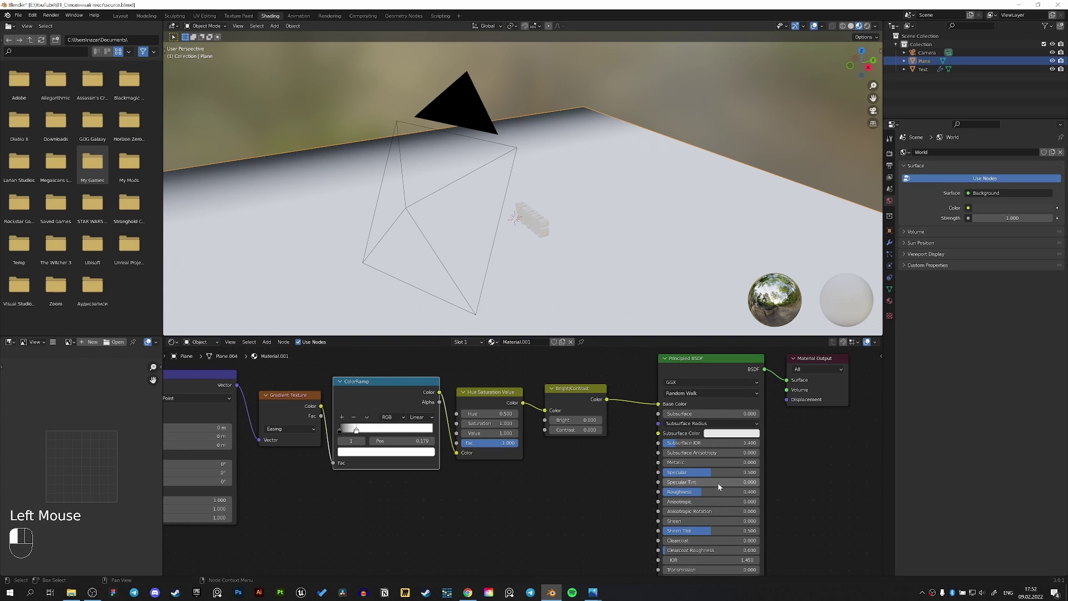
Step: Look through the camera and set the Mapping node's rotation to 271° on Y and 147° on Z
{"action": "key", "text": "KP_0"}
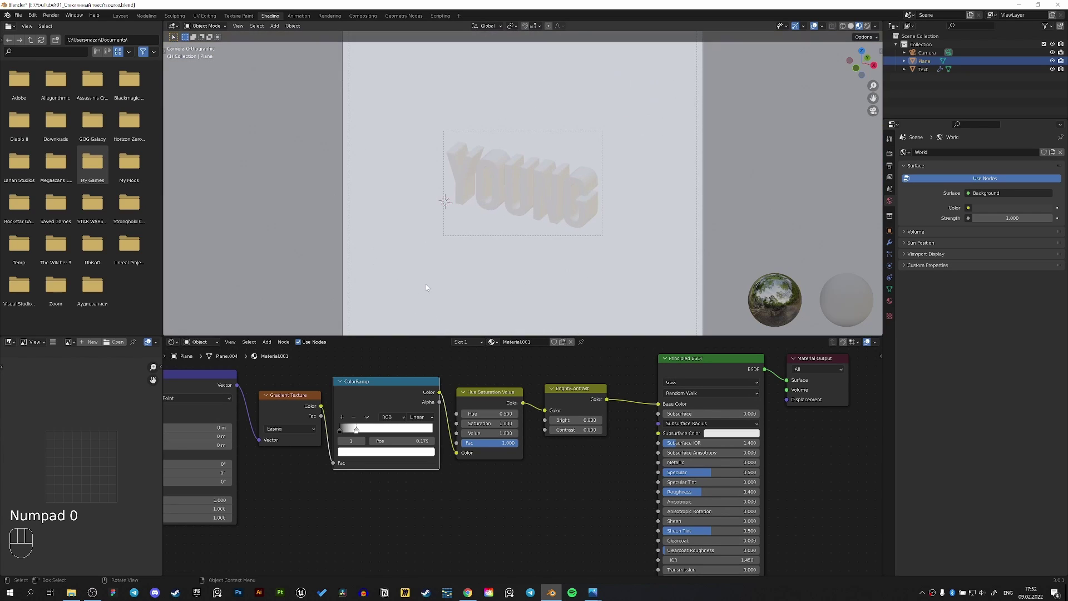
{"action": "scroll", "coordinate": [469, 159], "scroll_direction": "down", "scroll_amount": 4}
{"action": "middle_click_drag", "start_coordinate": [568, 493], "coordinate": [698, 468]}
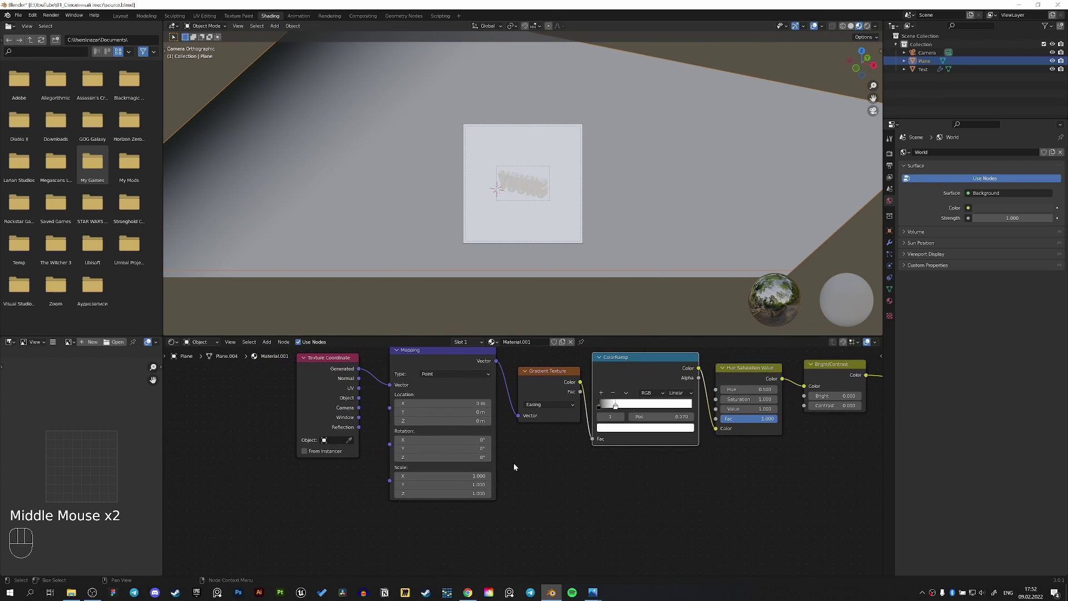
{"action": "left_click_drag", "start_coordinate": [443, 448], "coordinate": [589, 449]}
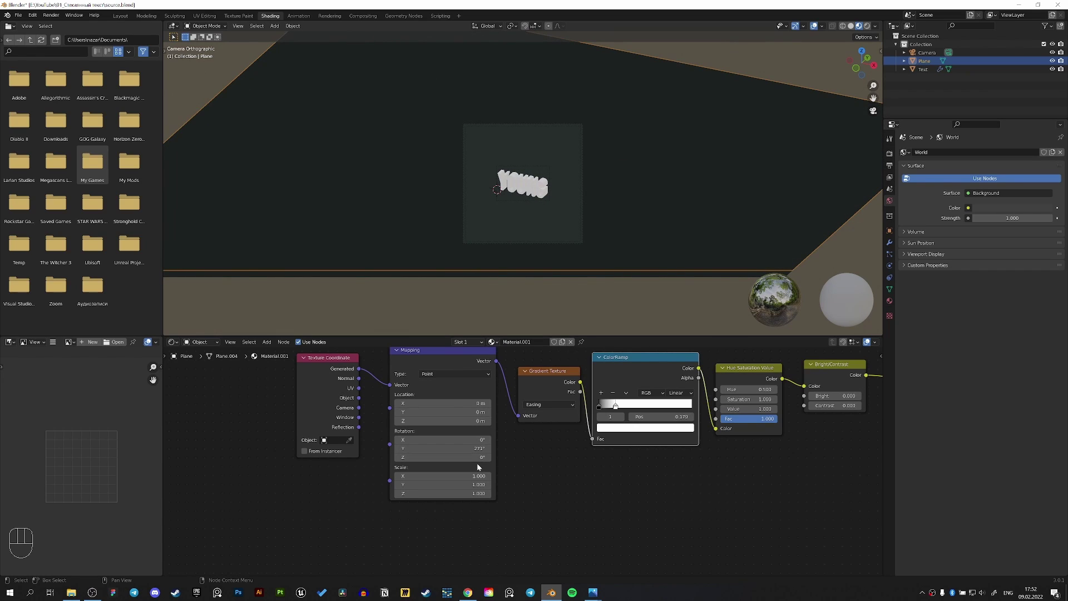
{"action": "left_click_drag", "start_coordinate": [472, 459], "coordinate": [554, 457]}
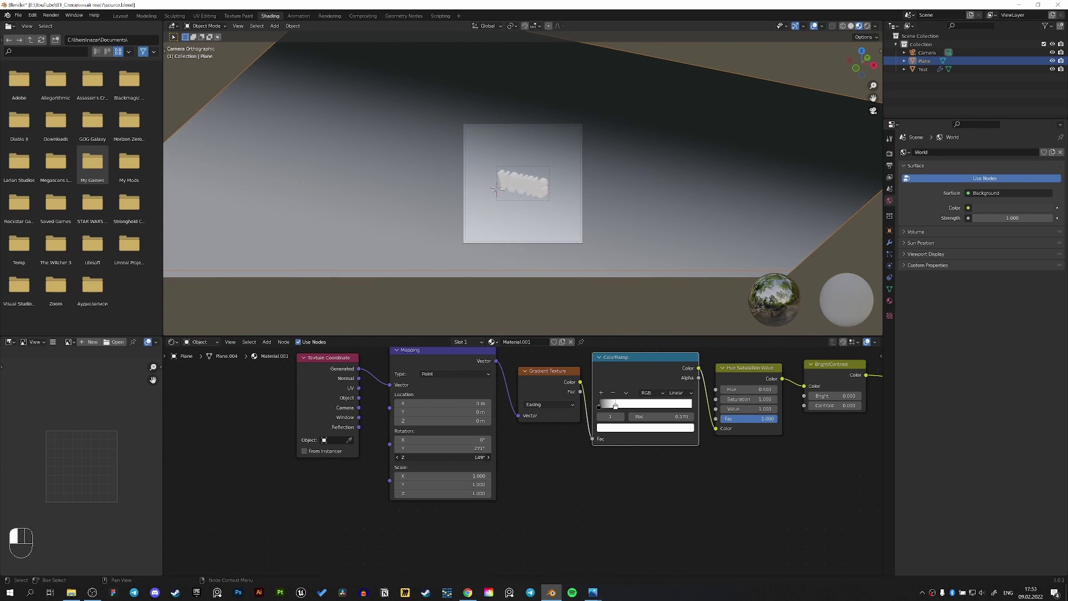
{"action": "left_click_drag", "start_coordinate": [472, 458], "coordinate": [471, 457]}
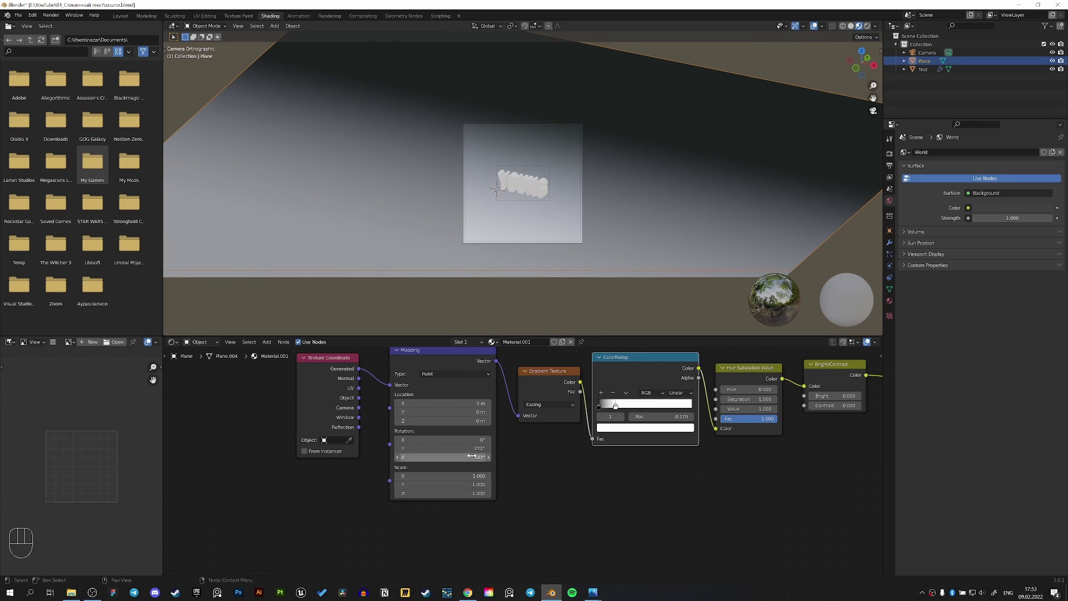
Step: Change the color of the ColorRamp's white stop to a pale blue
{"action": "middle_click_drag", "start_coordinate": [596, 418], "coordinate": [600, 415]}
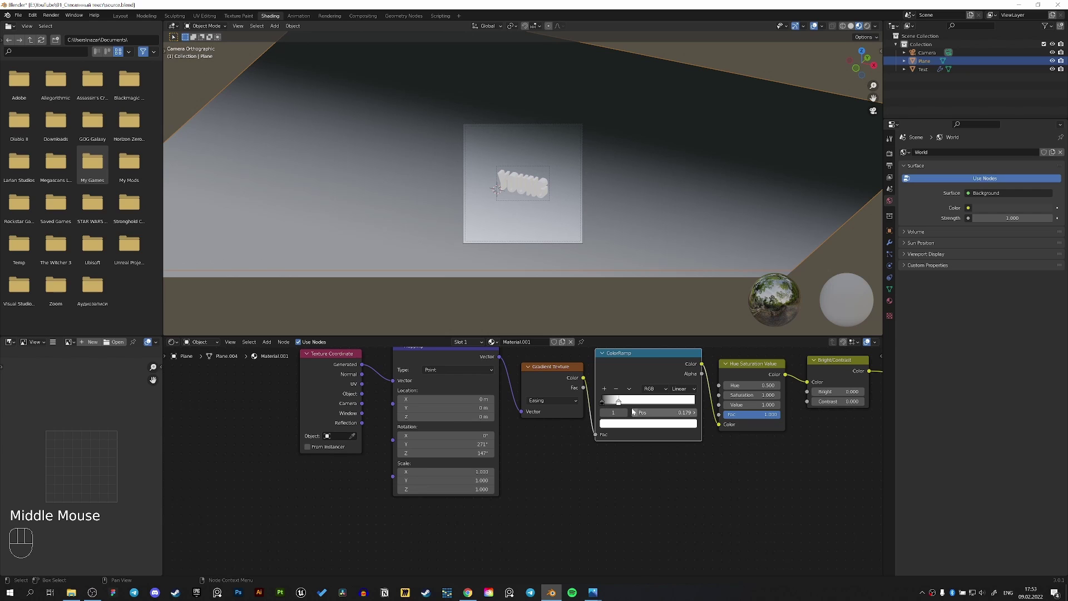
{"action": "left_click", "coordinate": [620, 402]}
{"action": "left_click", "coordinate": [626, 424]}
{"action": "left_click_drag", "start_coordinate": [641, 317], "coordinate": [640, 322]}
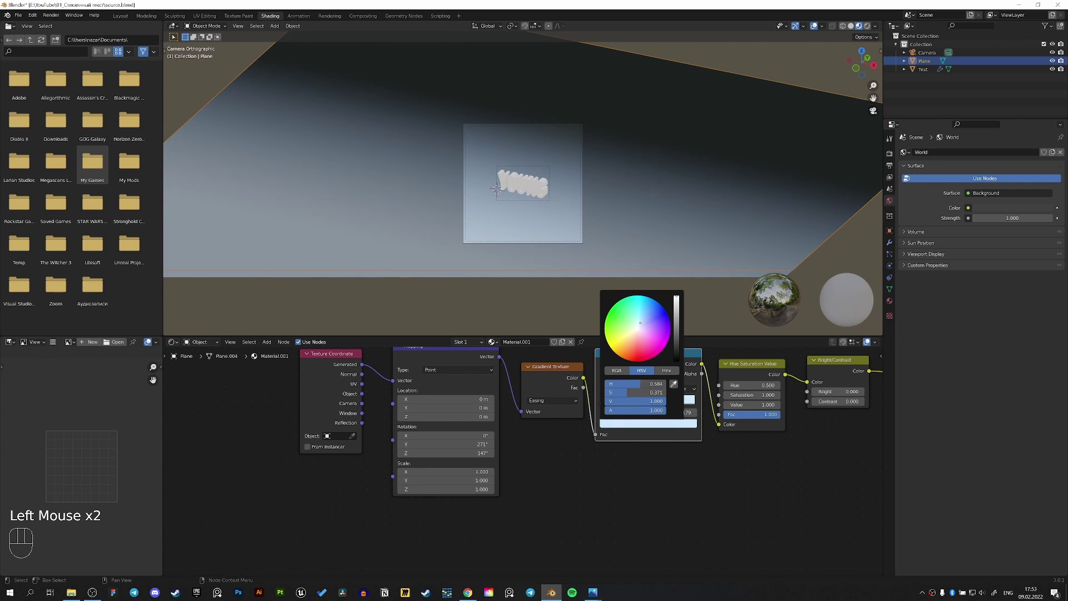
{"action": "left_click", "coordinate": [624, 424]}
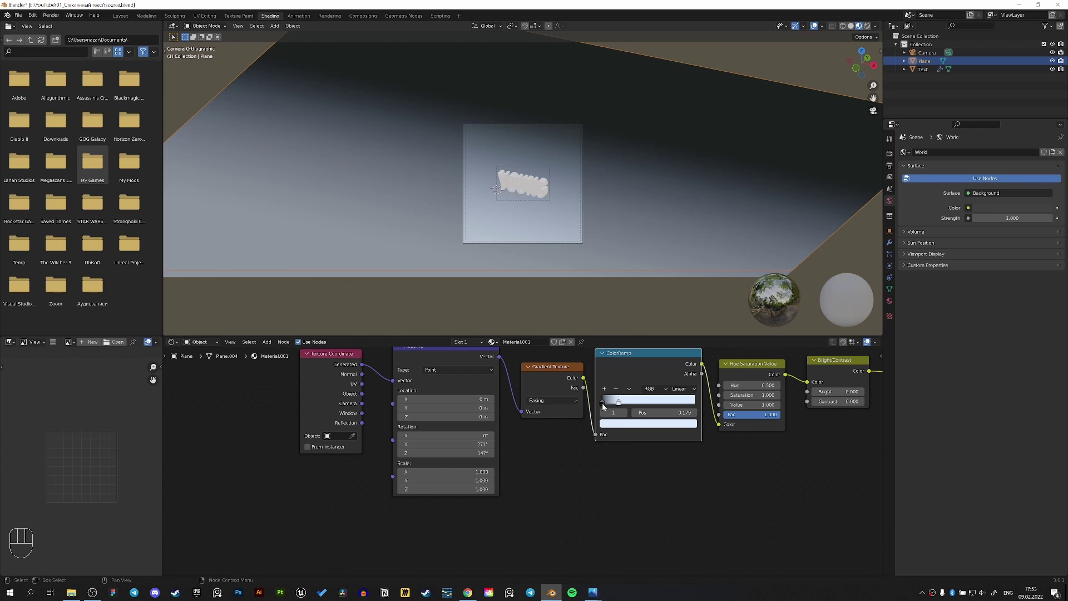
Step: Change the ColorRamp's black stop to purple and set the Mapping node's Z rotation to 149°
{"action": "left_click", "coordinate": [604, 404]}
{"action": "left_click", "coordinate": [616, 423]}
{"action": "mouse_move", "coordinate": [676, 316]}
{"action": "left_mouse_down"}
{"action": "mouse_move", "coordinate": [677, 294]}
{"action": "mouse_move", "coordinate": [653, 327]}
{"action": "mouse_move", "coordinate": [677, 316]}
{"action": "left_mouse_up"}
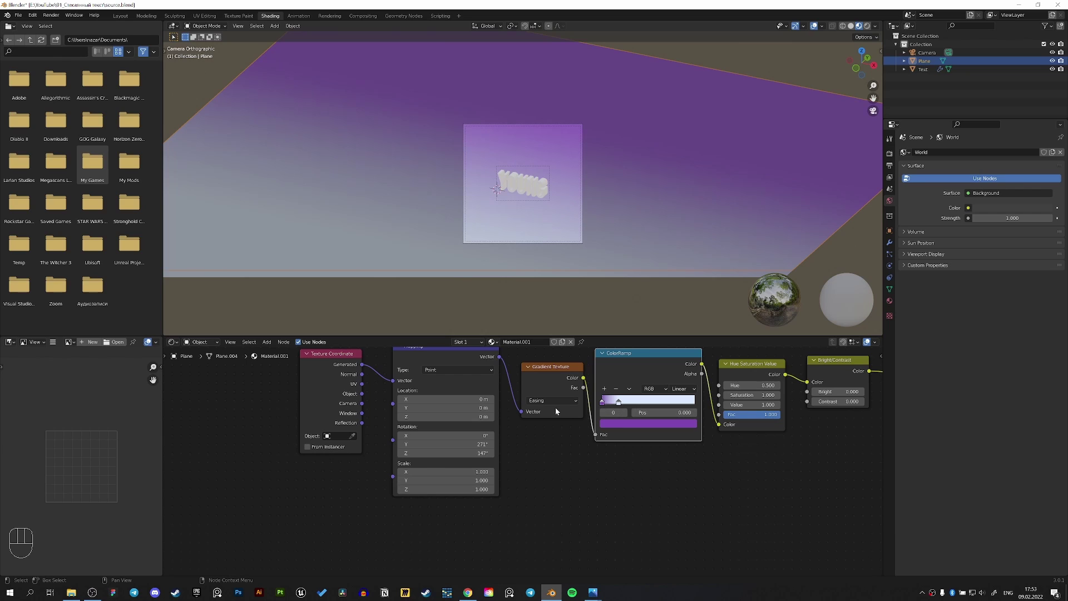
{"action": "left_click_drag", "start_coordinate": [472, 454], "coordinate": [479, 454], "text": "shift"}
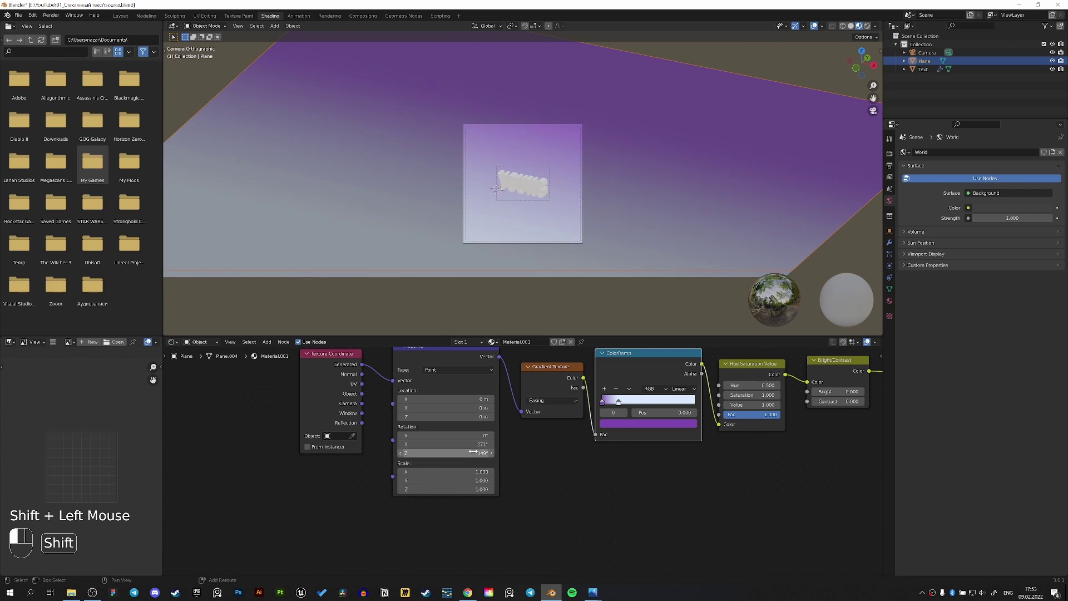
Step: Display the viewport in rendered shading and switch the render engine to Cycles
{"action": "key", "text": "z"}
{"action": "scroll", "coordinate": [542, 151], "scroll_direction": "up", "scroll_amount": 2}
{"action": "scroll", "coordinate": [543, 153], "scroll_direction": "up", "scroll_amount": 1}
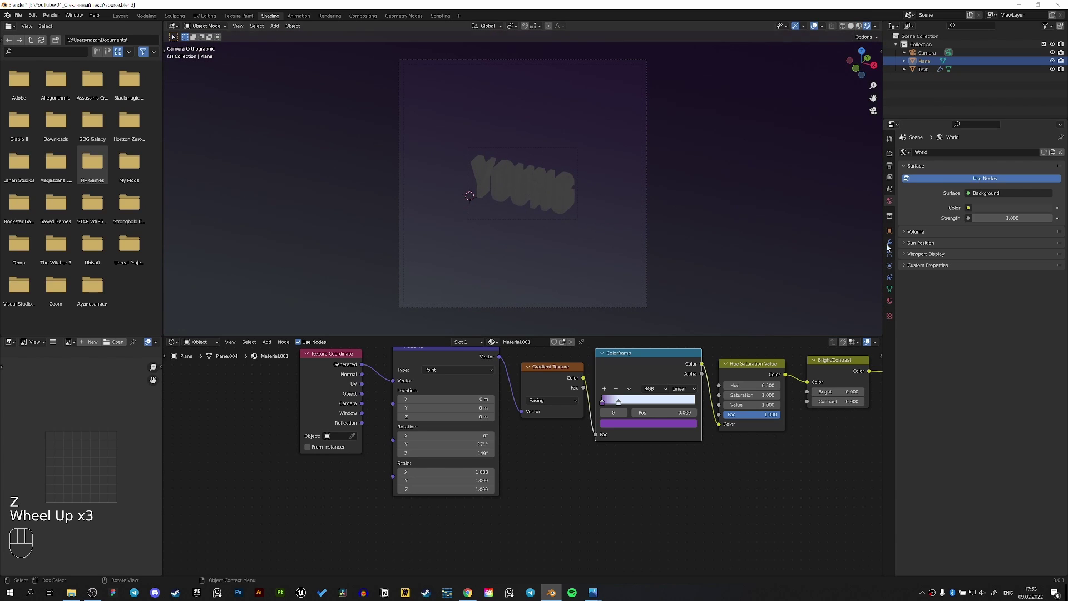
{"action": "left_click", "coordinate": [890, 154]}
{"action": "left_click", "coordinate": [1000, 152]}
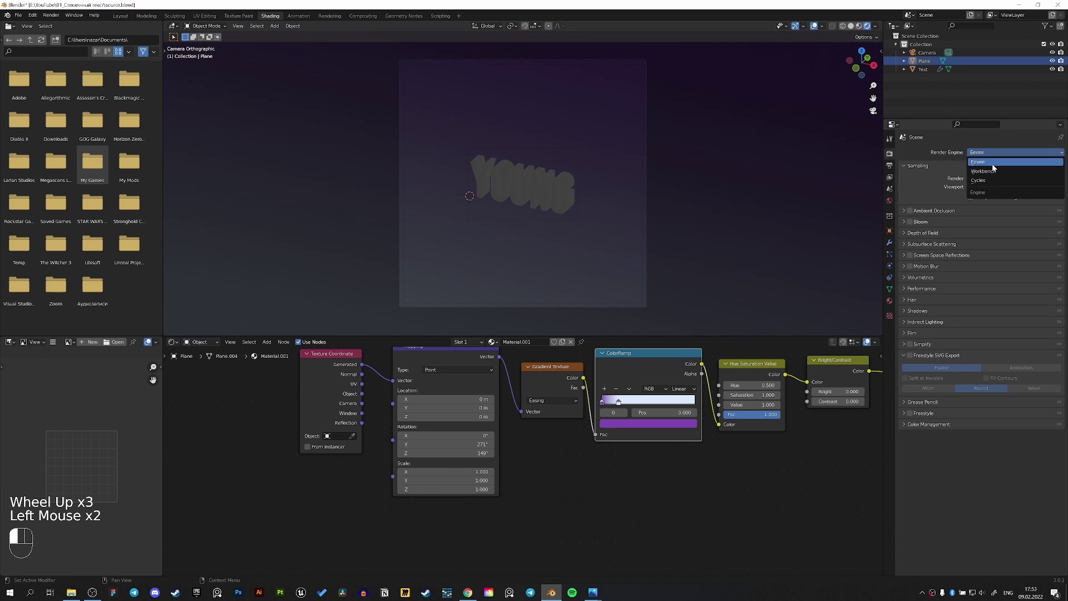
{"action": "left_click", "coordinate": [987, 181]}
Step: Set the Color Management look to Very High Contrast
{"action": "left_click", "coordinate": [904, 492]}
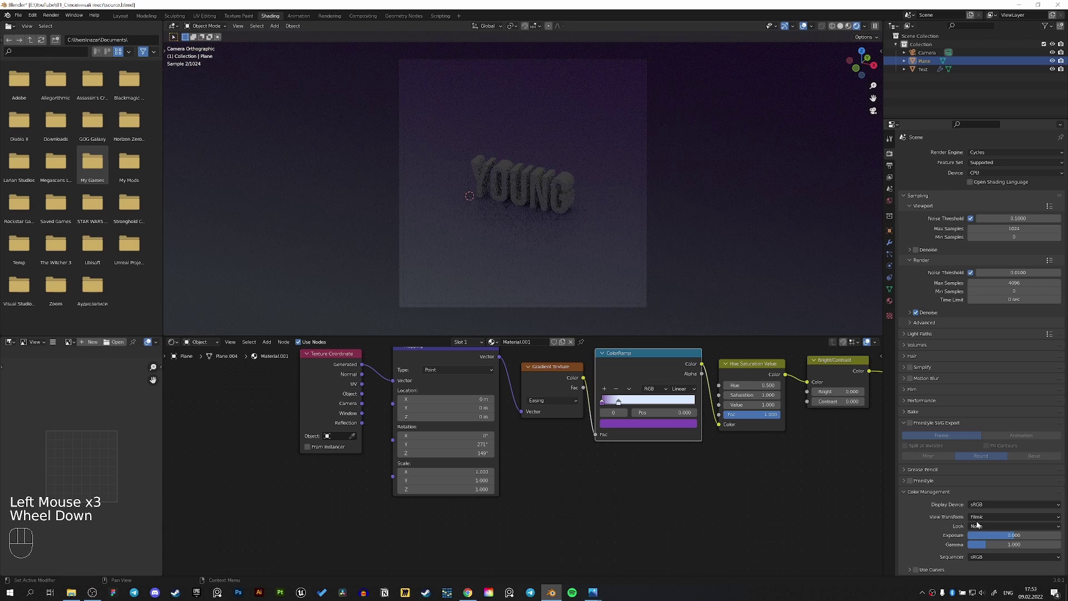
{"action": "left_click", "coordinate": [988, 528]}
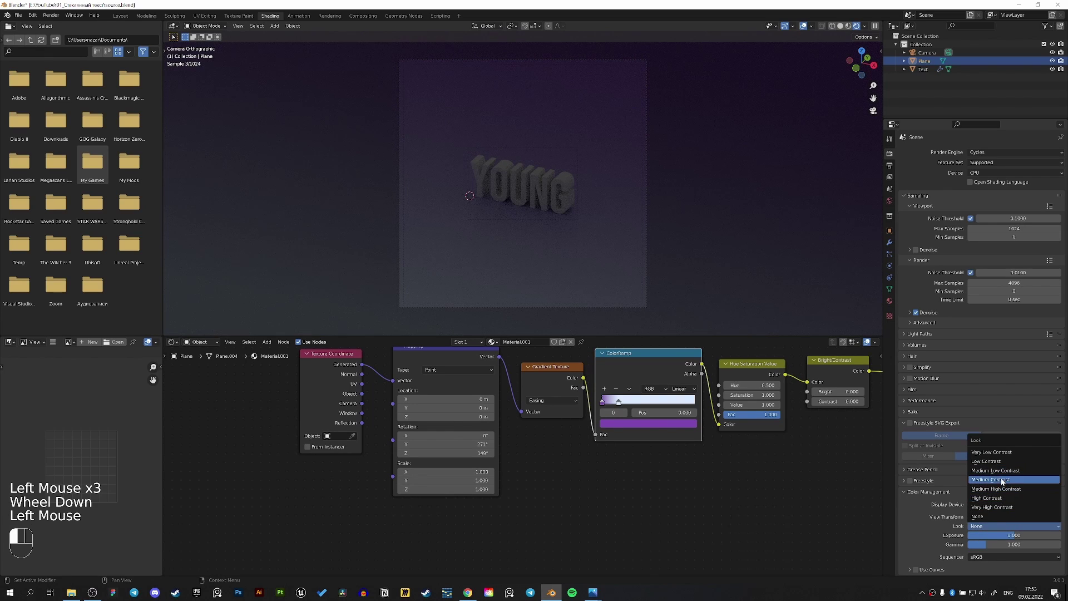
{"action": "left_click", "coordinate": [992, 507]}
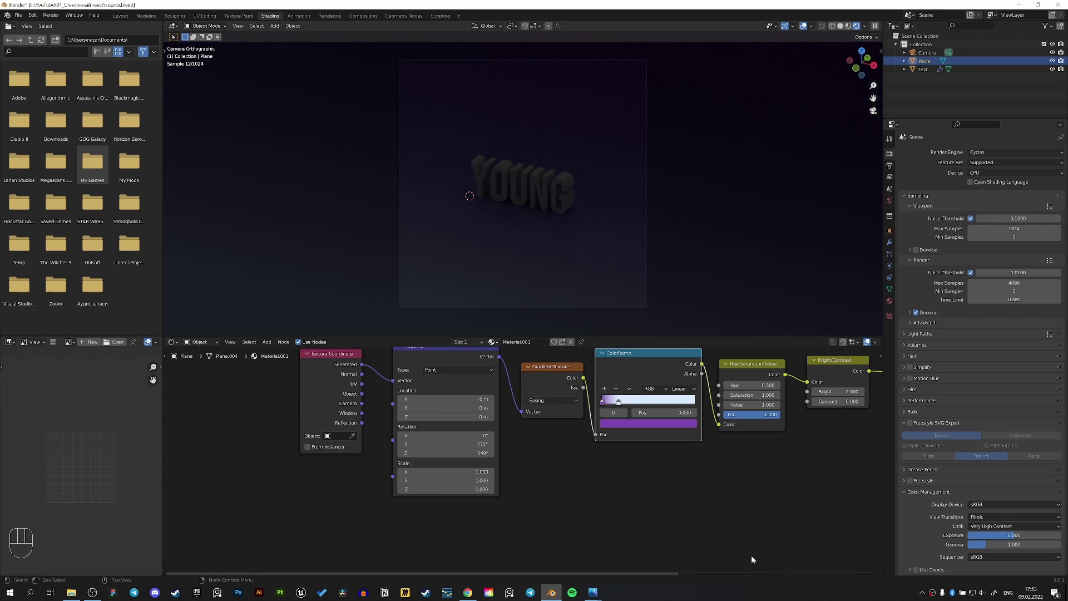
Step: Set the Bright/Contrast node's Contrast to 50
{"action": "middle_click_drag", "start_coordinate": [754, 534], "coordinate": [712, 439]}
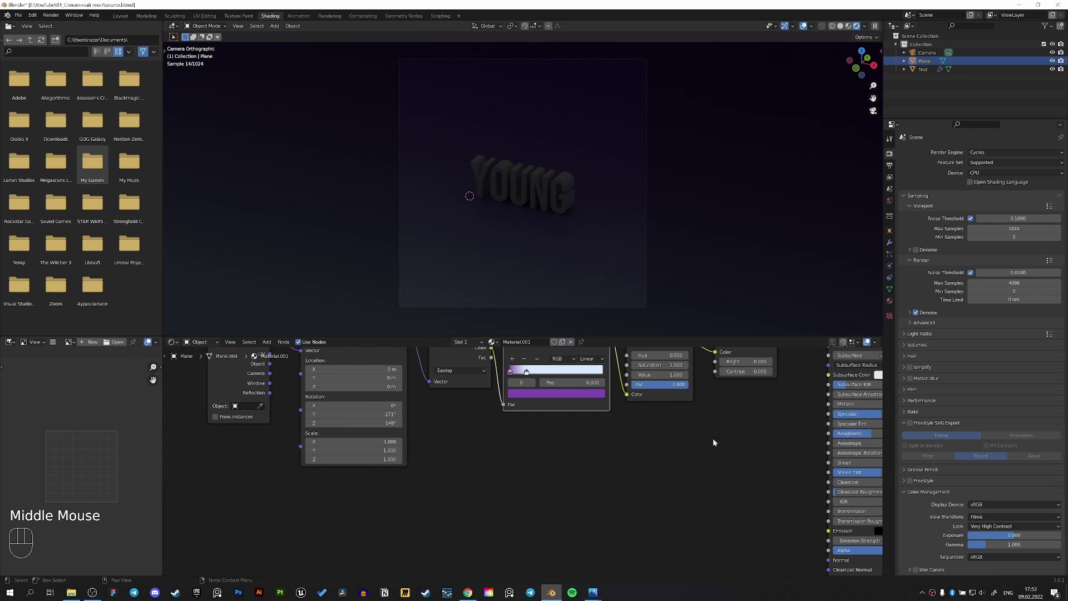
{"action": "middle_click_drag", "start_coordinate": [646, 409], "coordinate": [537, 485]}
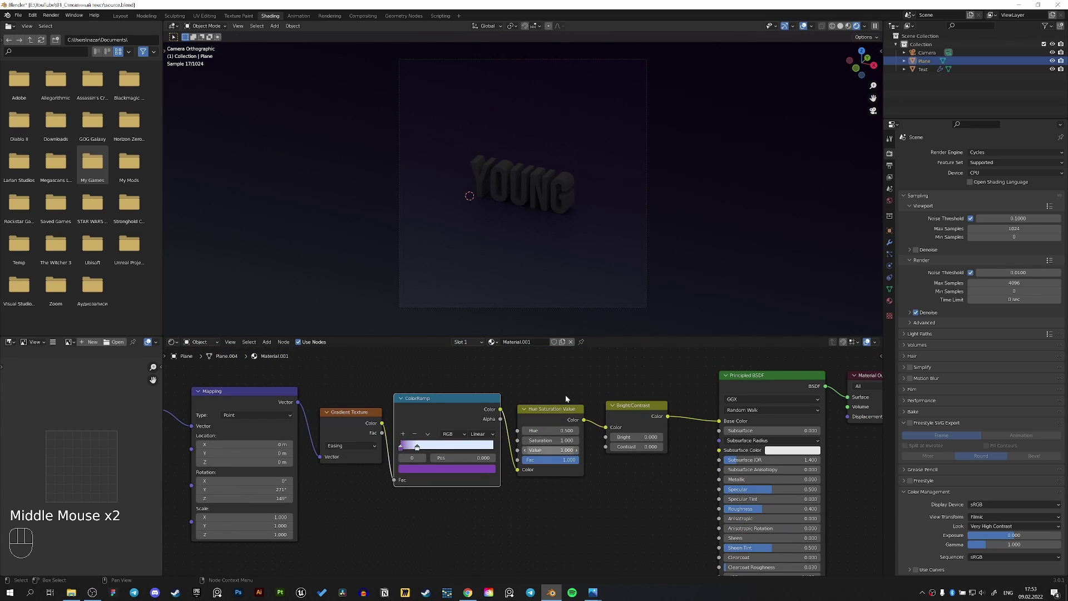
{"action": "left_click", "coordinate": [640, 447]}
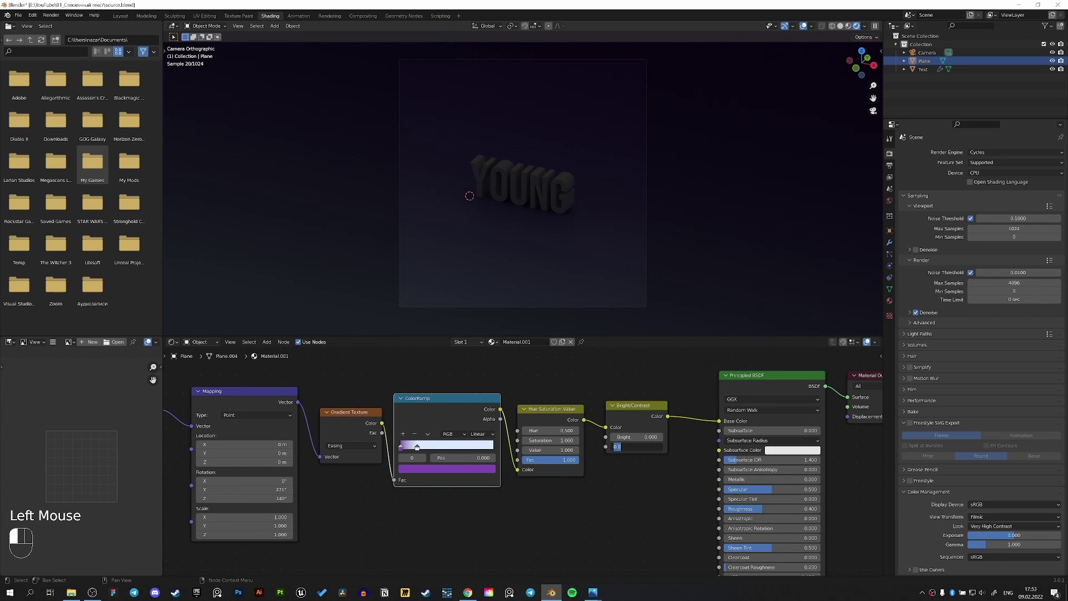
{"action": "type", "text": "50"}
{"action": "key", "text": "Return"}
Step: Switch to the Layout workspace and save the file
{"action": "left_click", "coordinate": [120, 16]}
{"action": "key", "text": "ctrl+s"}
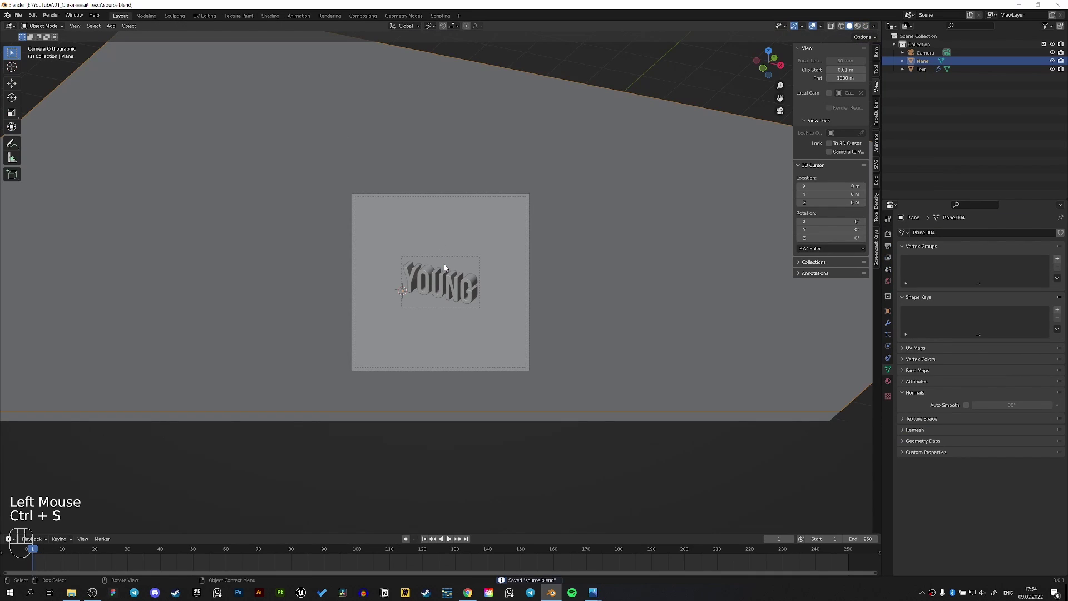
Step: Check the lighting and colours in the reference image ref.jpg in Photos, and return to Blender
{"action": "left_click", "coordinate": [593, 592]}
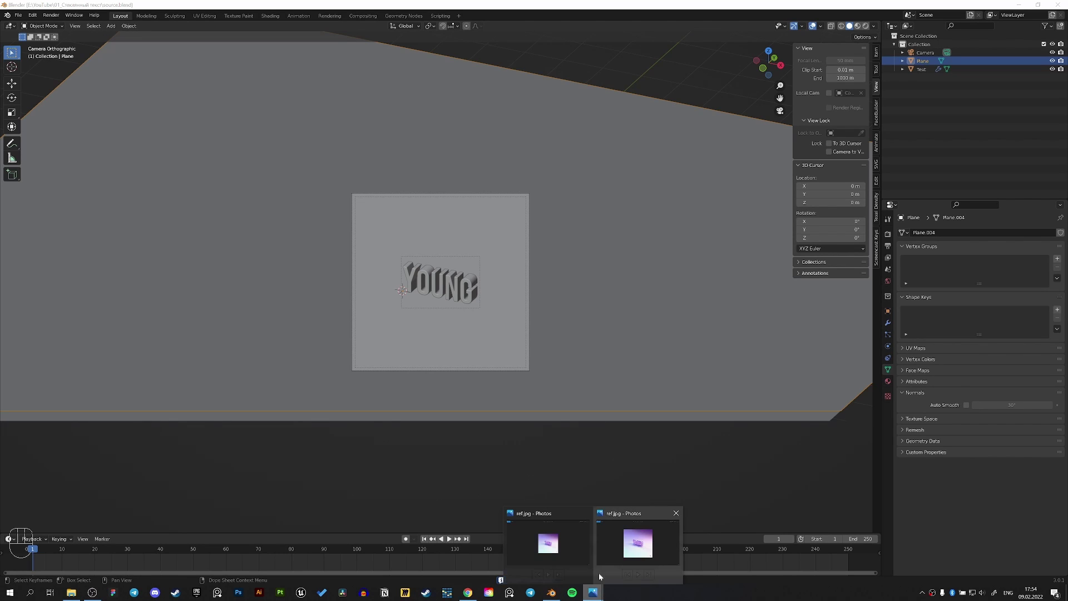
{"action": "left_click", "coordinate": [629, 550]}
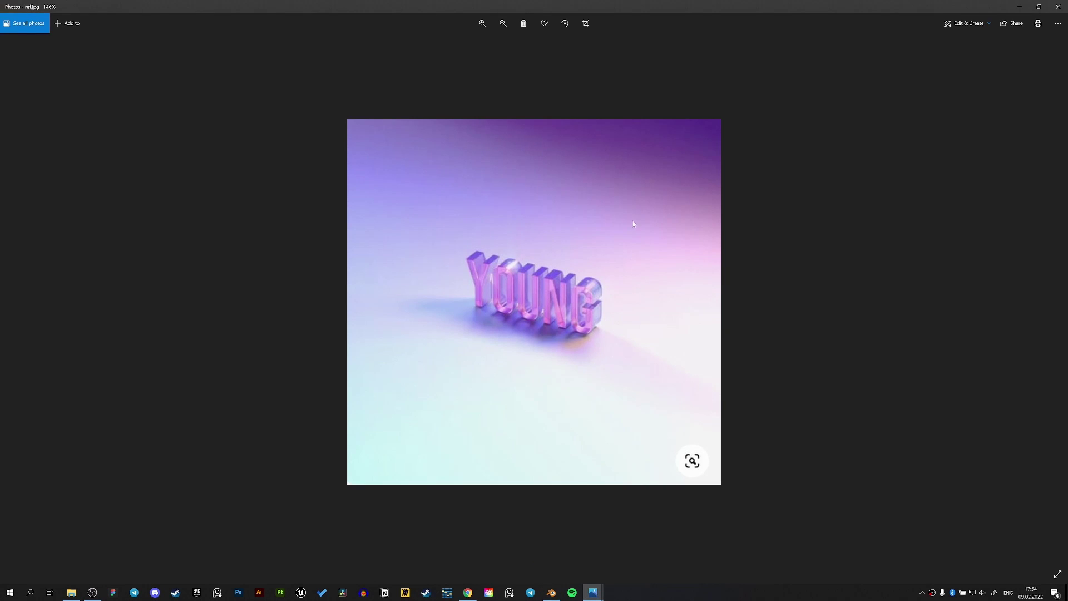
{"action": "left_click", "coordinate": [552, 592]}
Step: Add a sun light and raise it about 7.3 m along the Z axis above the text
{"action": "middle_click_drag", "start_coordinate": [501, 232], "coordinate": [506, 250]}
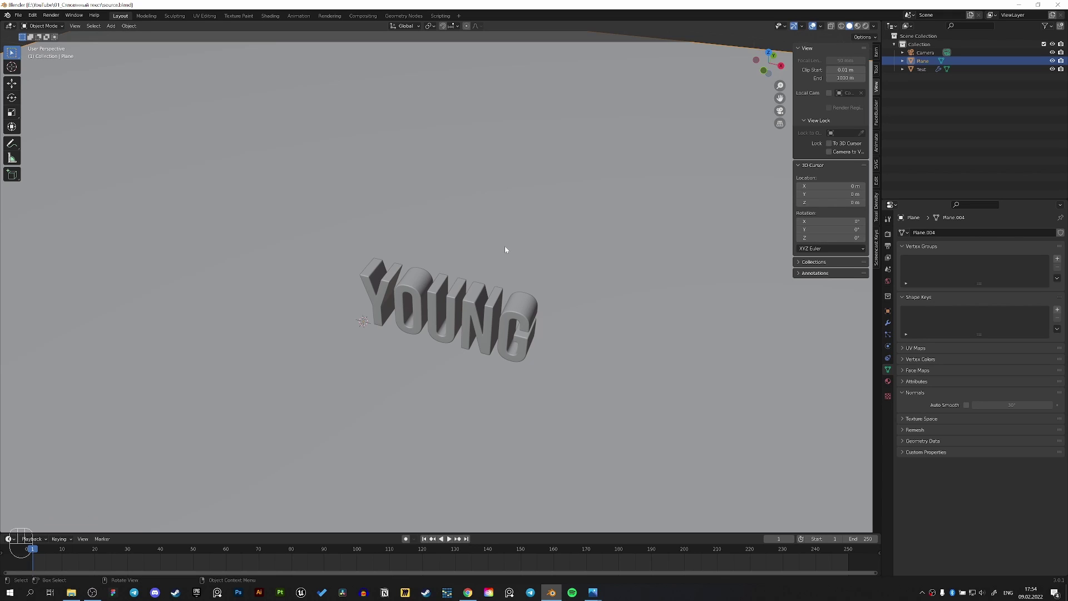
{"action": "key", "text": "shift+a"}
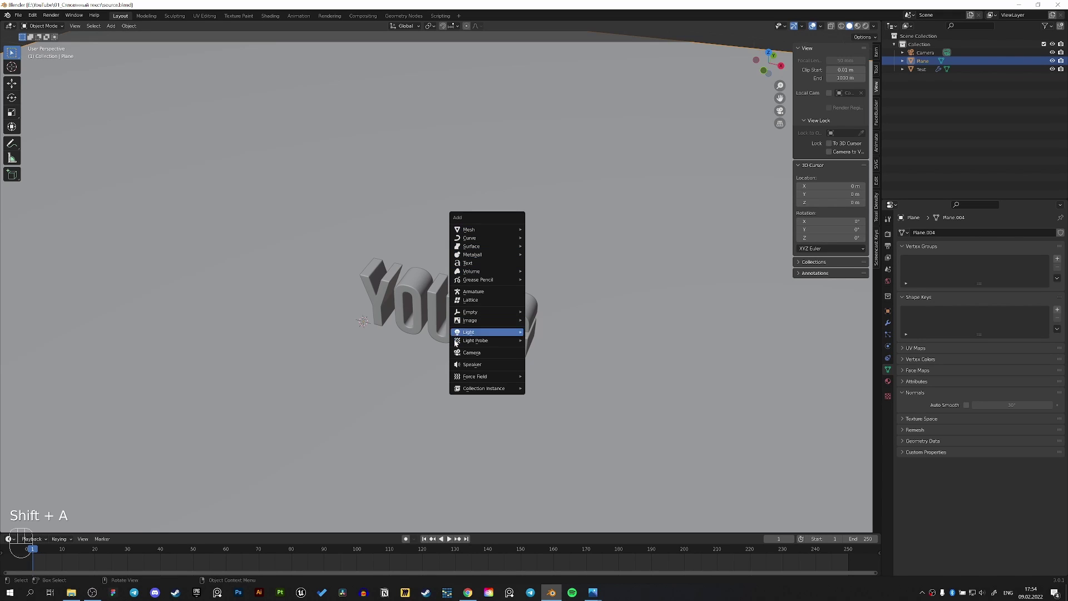
{"action": "mouse_move", "coordinate": [473, 332]}
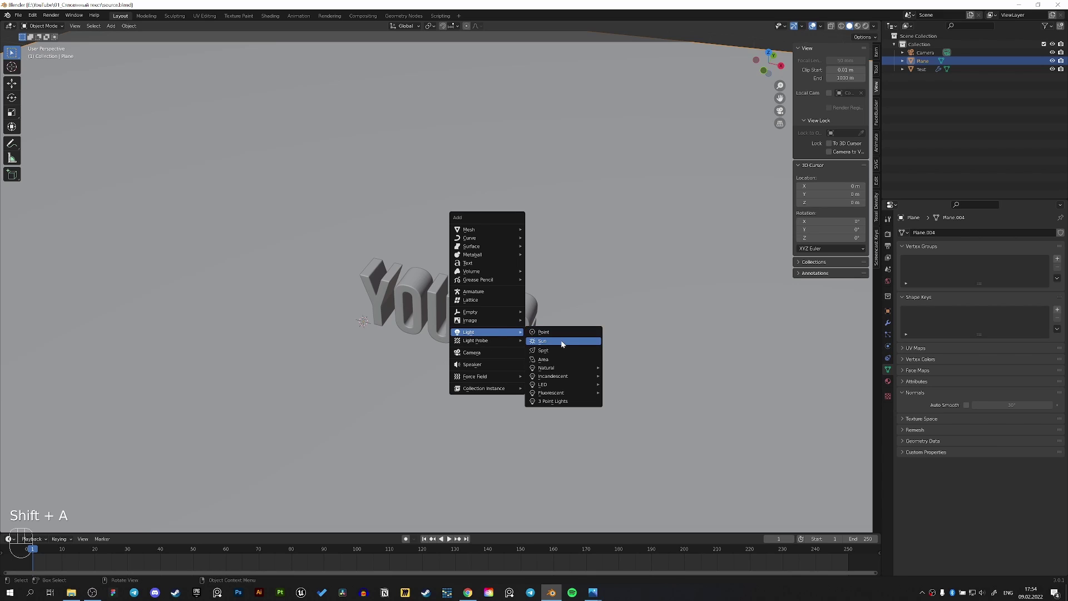
{"action": "left_click", "coordinate": [543, 340]}
{"action": "scroll", "coordinate": [455, 399], "scroll_direction": "down", "scroll_amount": 3}
{"action": "key", "text": "g"}
{"action": "key", "text": "z"}
{"action": "left_click", "coordinate": [453, 268]}
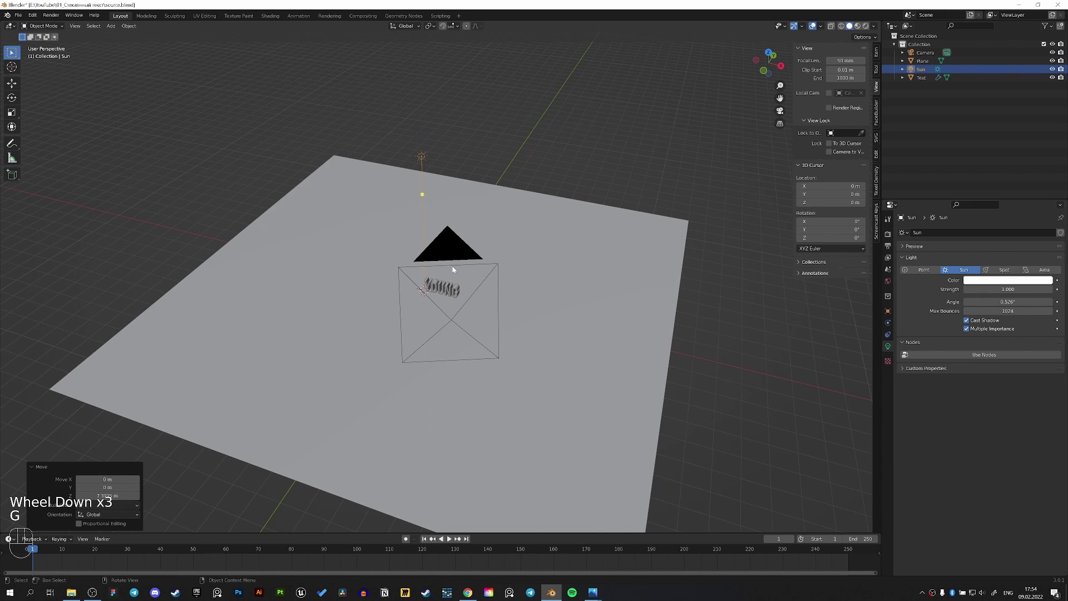
Step: Set the sun light's strength to 3000 and its angle to 20°
{"action": "left_click", "coordinate": [982, 288]}
{"action": "type", "text": "3000"}
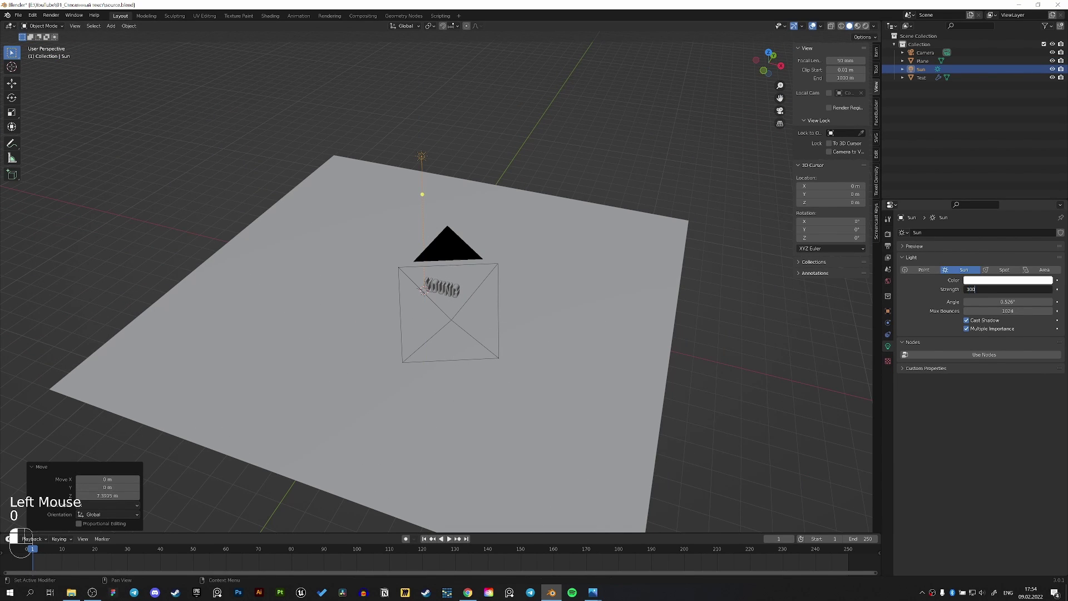
{"action": "key", "text": "Return"}
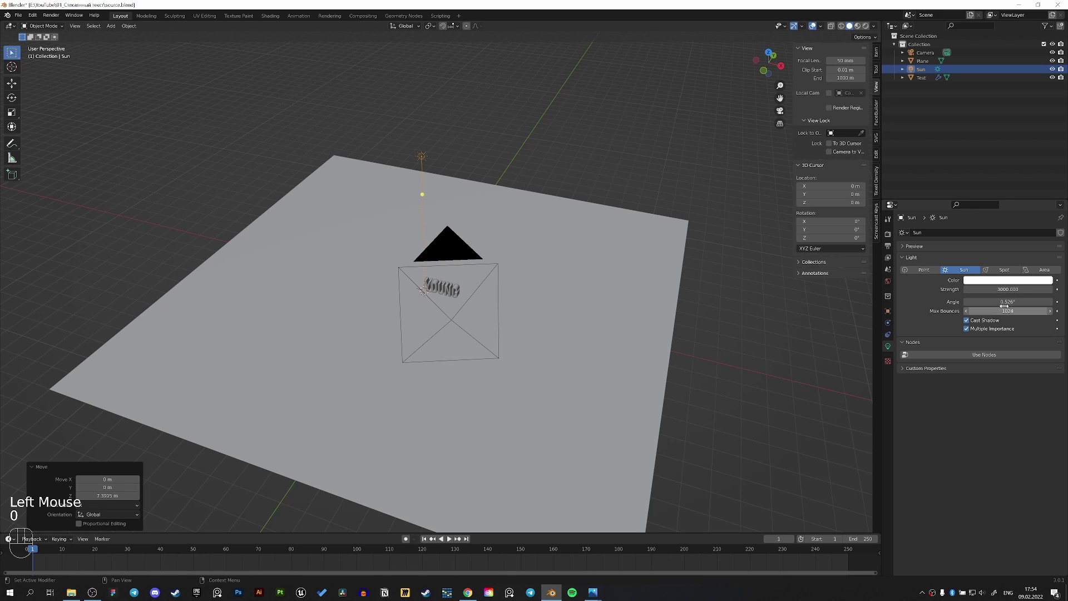
{"action": "left_click", "coordinate": [982, 302]}
{"action": "type", "text": "20"}
{"action": "key", "text": "Return"}
Step: In a rendered camera view, set the sun's strength to 3 and rotate it about -26.5° around the global X axis
{"action": "key", "text": "KP_0"}
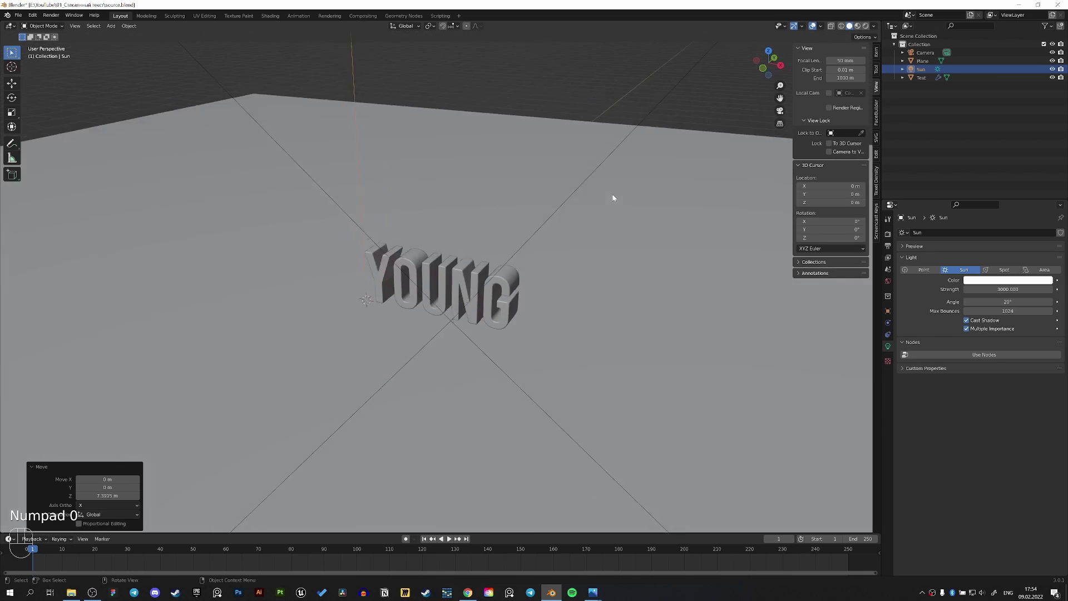
{"action": "scroll", "coordinate": [612, 194], "scroll_direction": "down", "scroll_amount": 2}
{"action": "key", "text": "z"}
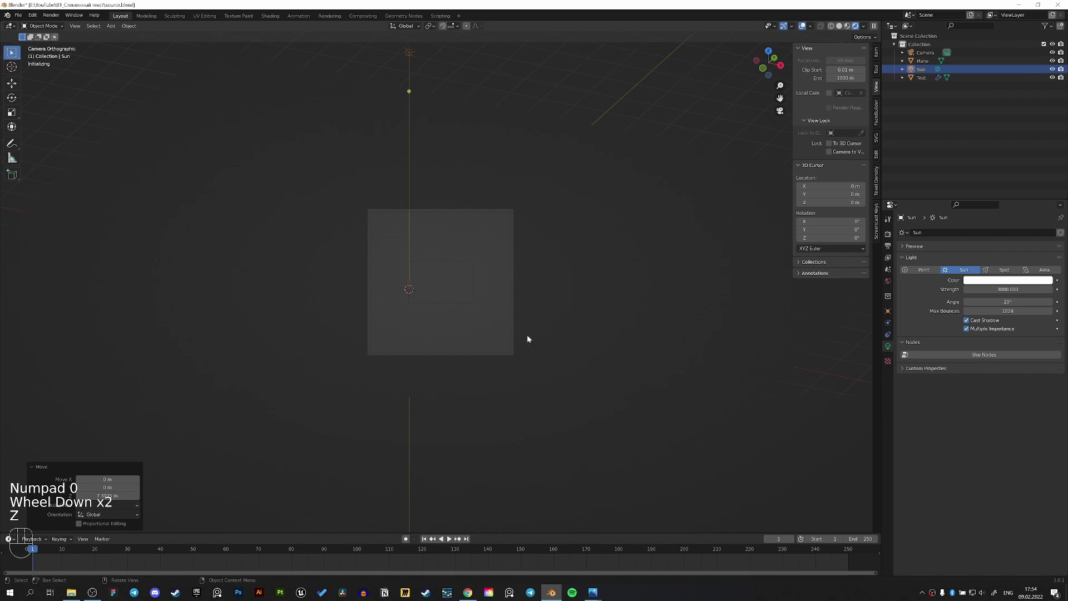
{"action": "scroll", "coordinate": [526, 331], "scroll_direction": "up", "scroll_amount": 2}
{"action": "left_click", "coordinate": [1013, 290]}
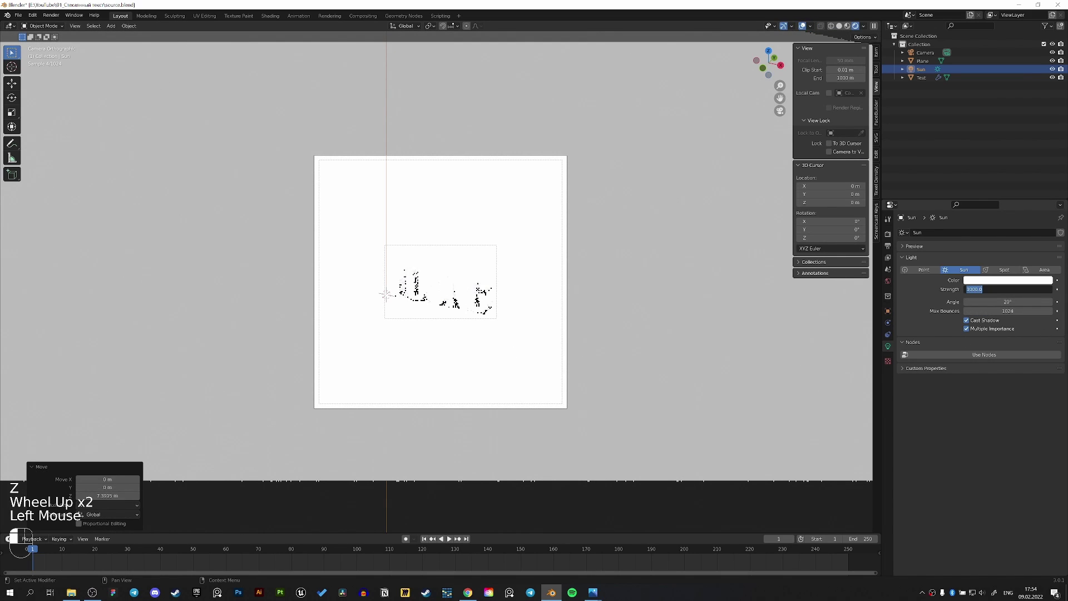
{"action": "type", "text": "3"}
{"action": "key", "text": "Return"}
{"action": "key", "text": "r"}
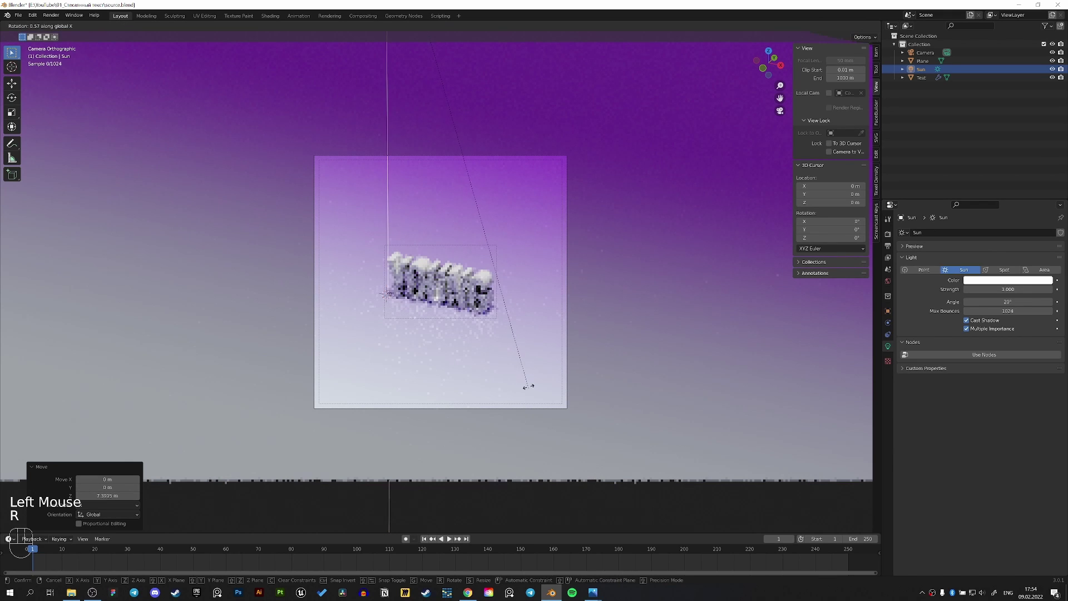
{"action": "left_click", "coordinate": [283, 49]}
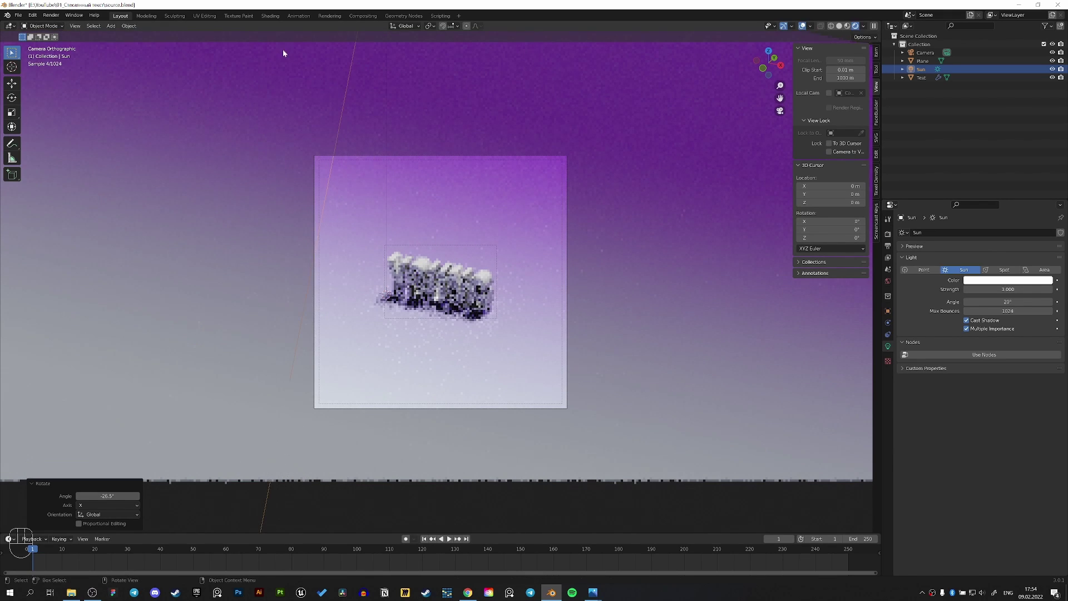
Step: Set the Cycles render device to GPU Compute
{"action": "left_click", "coordinate": [888, 234]}
{"action": "left_click", "coordinate": [1002, 253]}
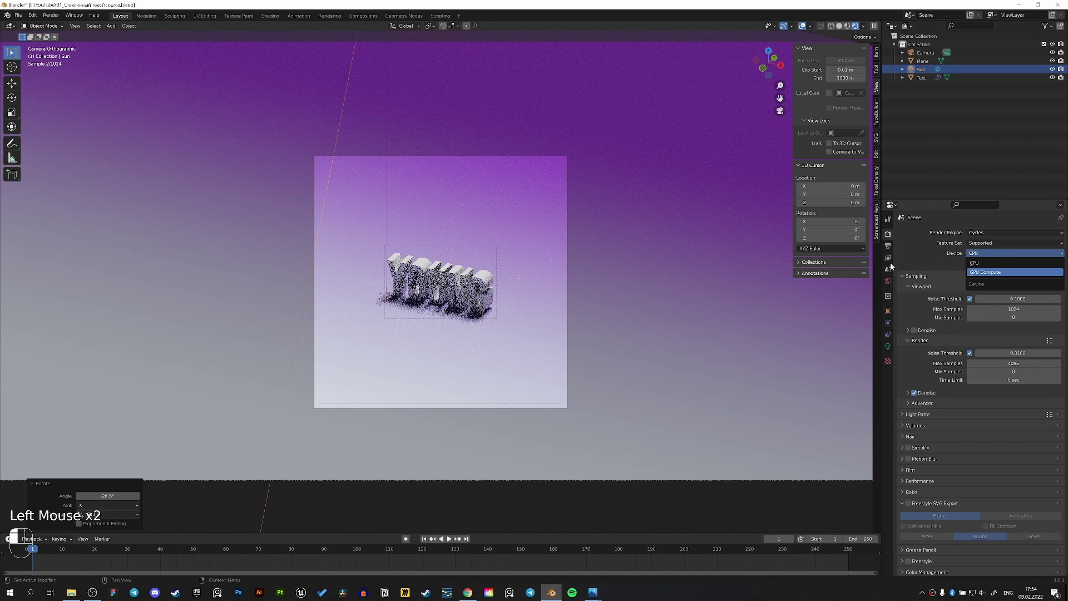
{"action": "left_click", "coordinate": [994, 272]}
Step: Rotate the sun light about another -6.7° around the global X axis
{"action": "key", "text": "r"}
{"action": "key", "text": "x"}
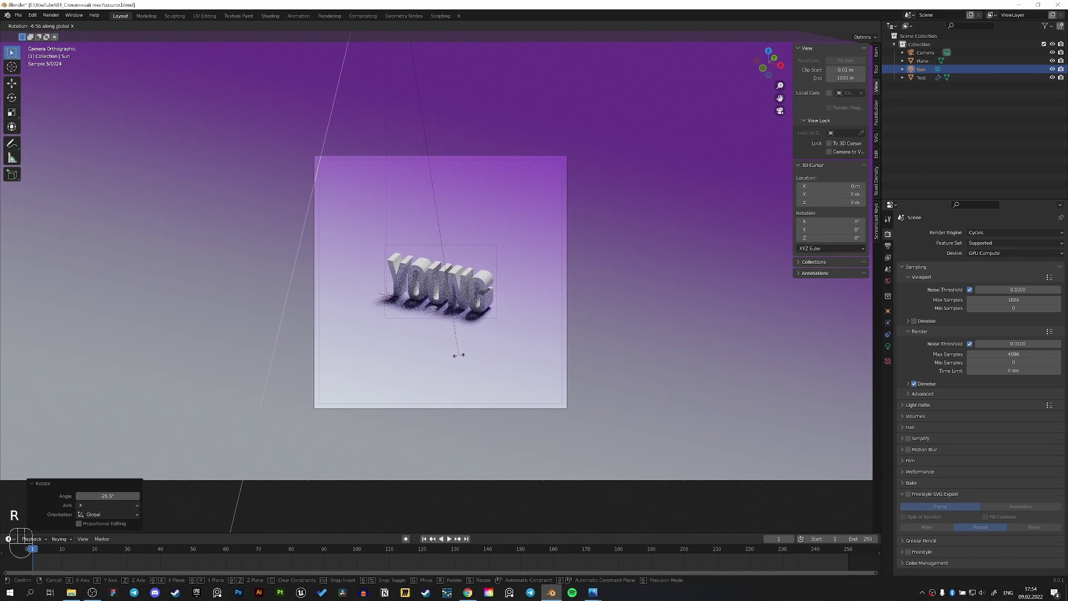
{"action": "left_click", "coordinate": [457, 358]}
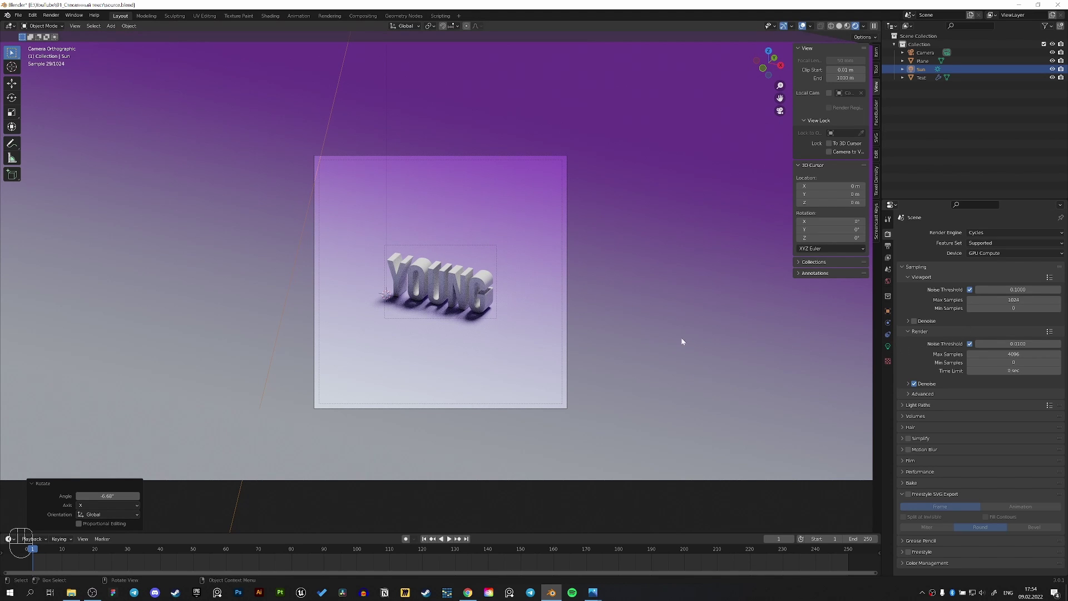
Step: Duplicate the sun light in place and set the copy's strength to 2
{"action": "key", "text": "shift+d"}
{"action": "right_click", "coordinate": [636, 301]}
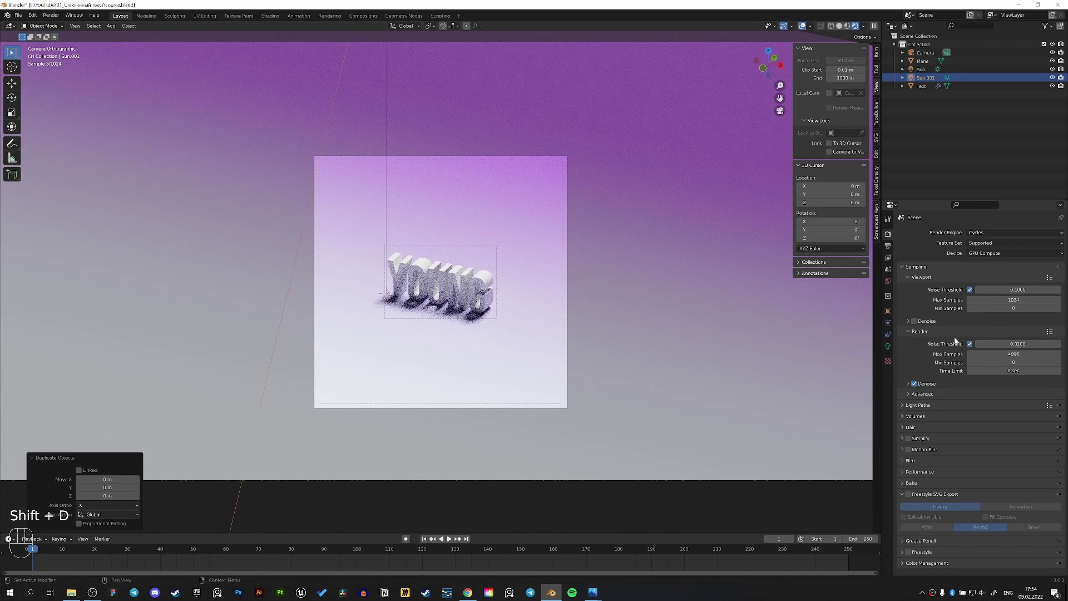
{"action": "double_click", "coordinate": [887, 346]}
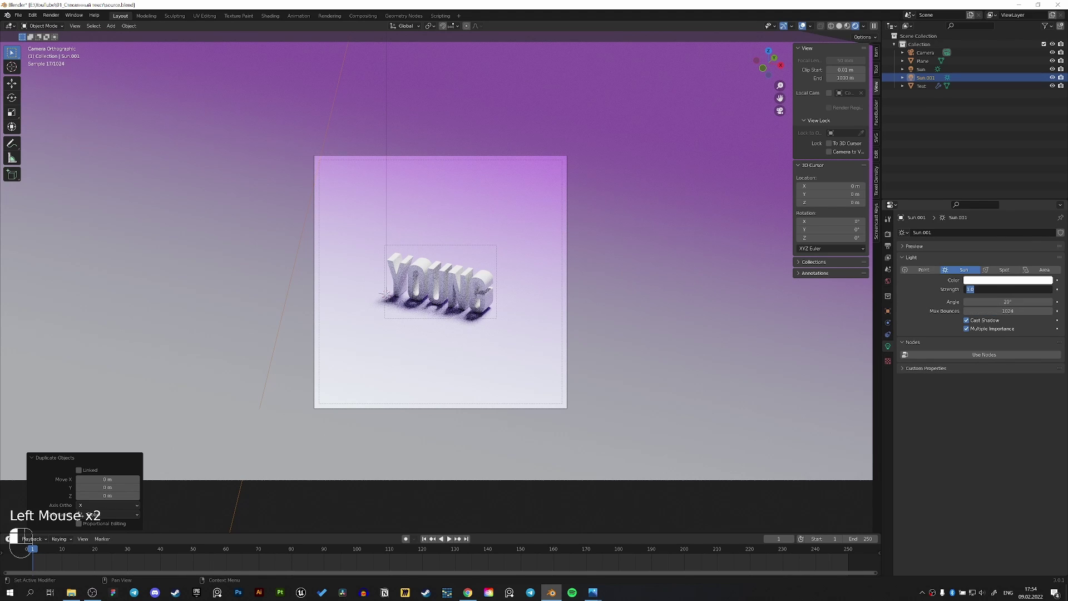
{"action": "type", "text": "2"}
{"action": "key", "text": "Return"}
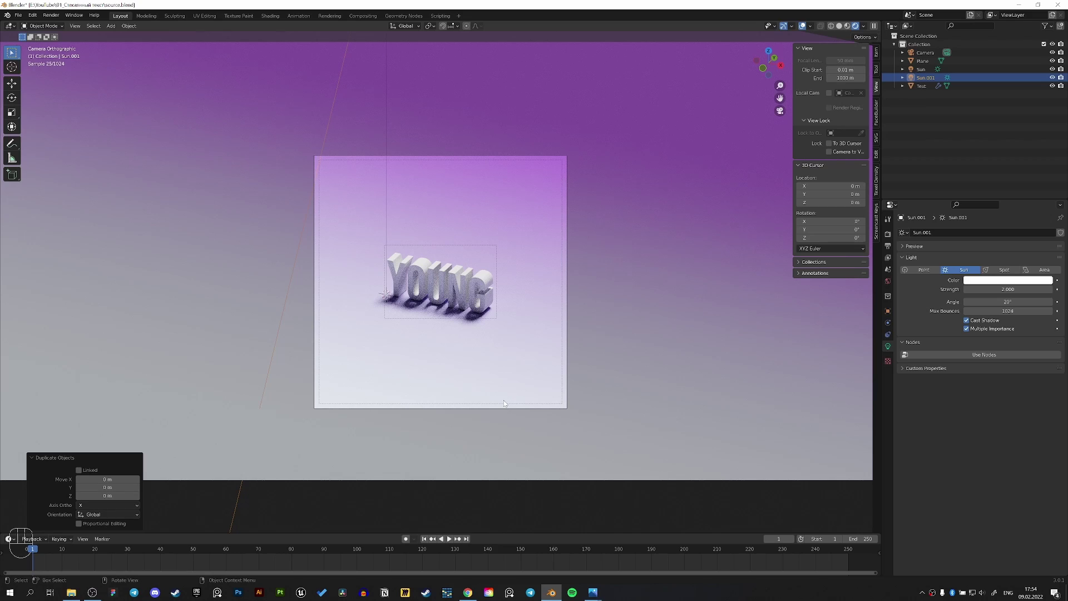
Step: Rotate the duplicated sun about 50° around the global Z axis and about 1° around the global X axis
{"action": "key", "text": "r"}
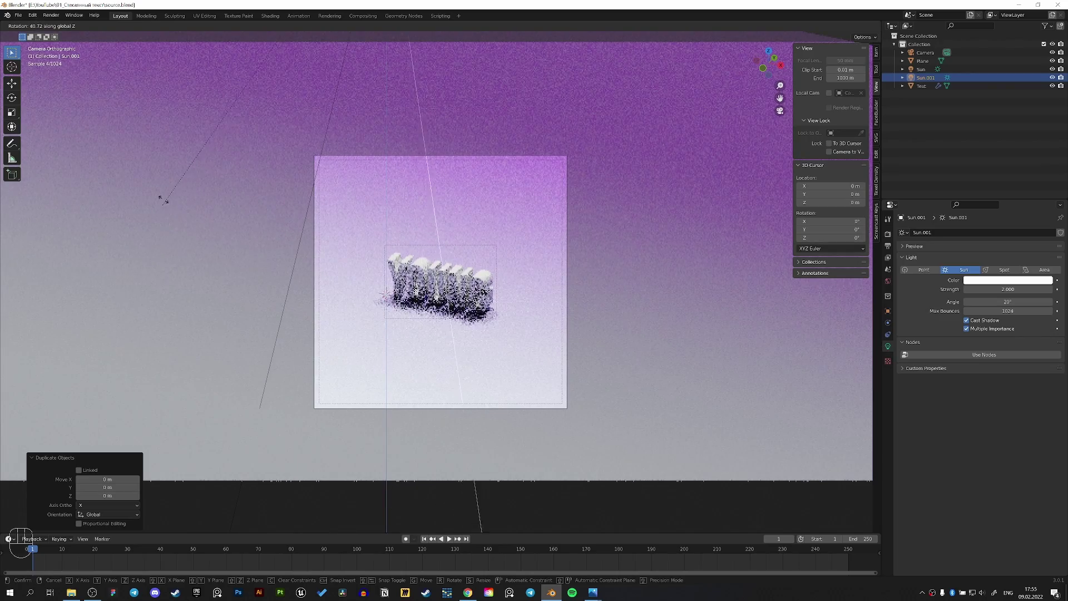
{"action": "left_click", "coordinate": [221, 297]}
{"action": "key", "text": "r"}
{"action": "key", "text": "x"}
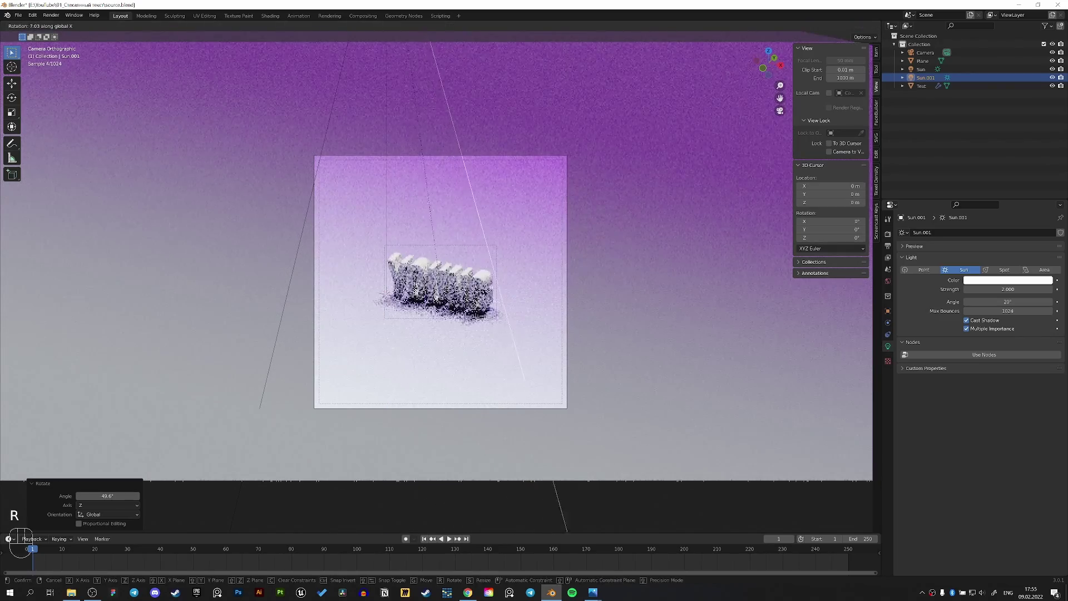
{"action": "left_click", "coordinate": [405, 448]}
{"action": "key", "text": "r"}
{"action": "key", "text": "x"}
{"action": "key", "text": "x"}
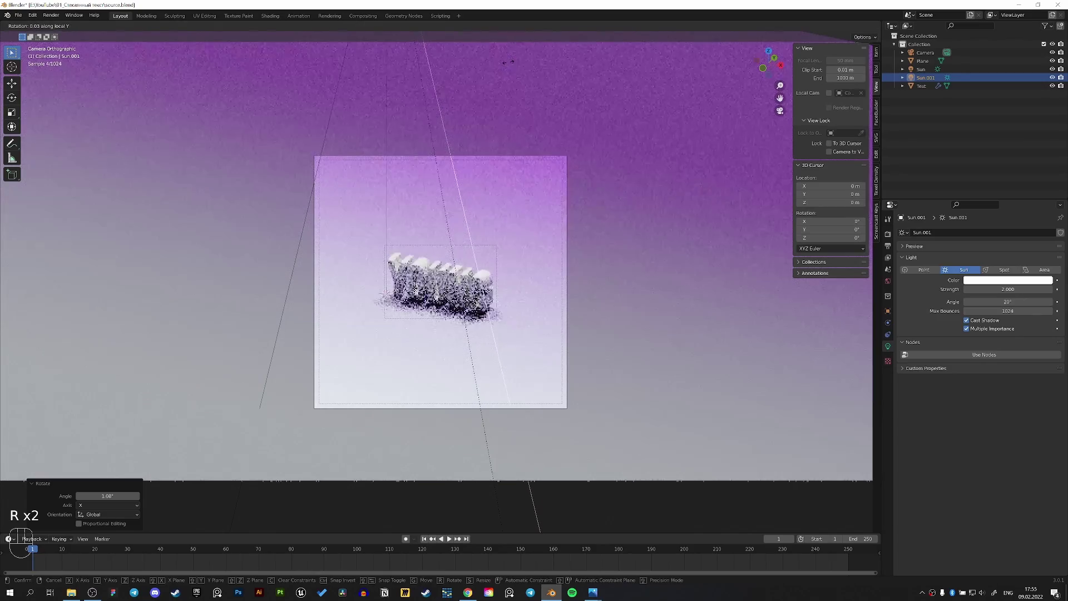
{"action": "right_click", "coordinate": [540, 351]}
Step: Rotate the duplicated sun about -55° around its local X axis
{"action": "scroll", "coordinate": [540, 352], "scroll_direction": "down", "scroll_amount": 4}
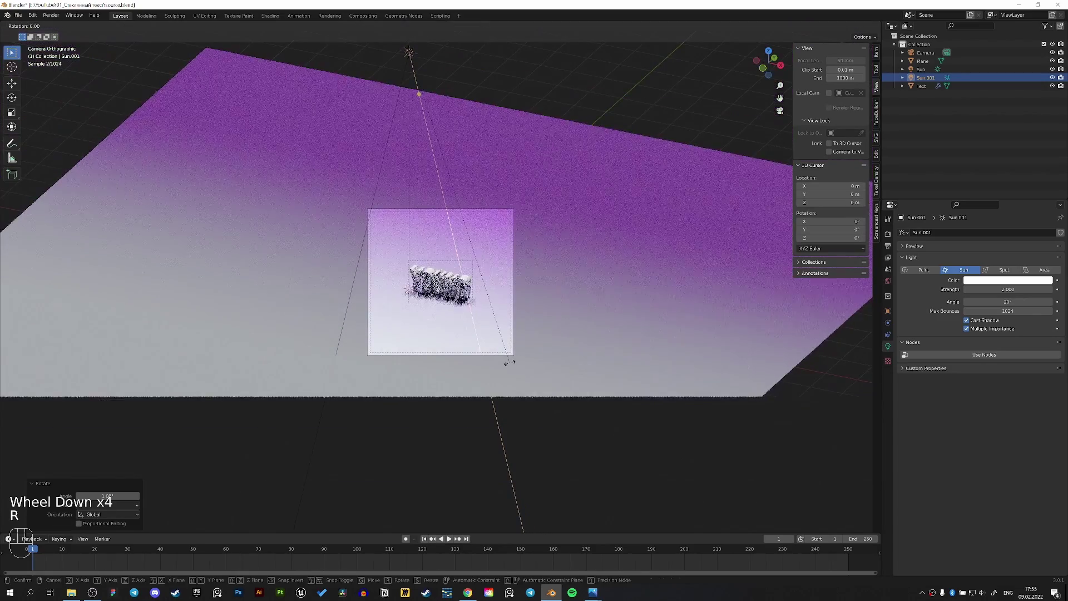
{"action": "key", "text": "r"}
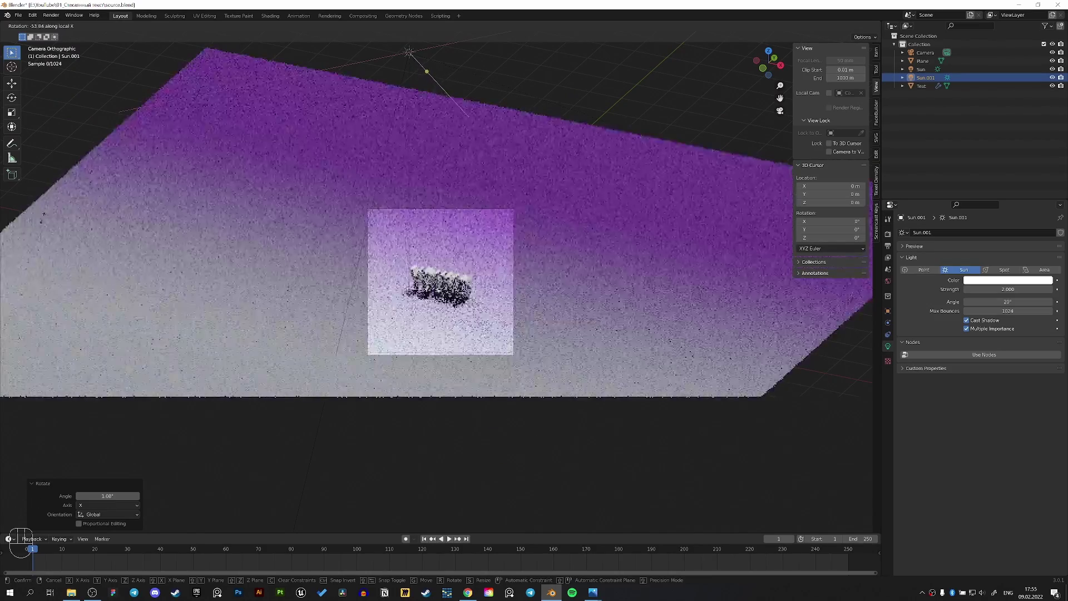
{"action": "left_click", "coordinate": [242, 240]}
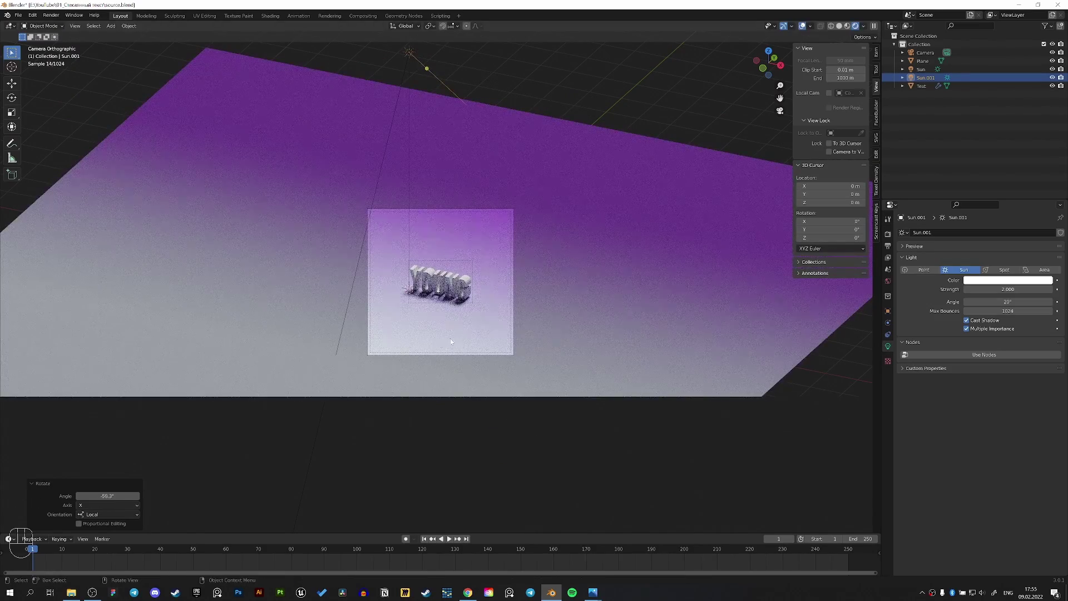
Step: Set the duplicated sun's angle to 60° and preview the result rendered through the camera
{"action": "key", "text": "z"}
{"action": "scroll", "coordinate": [480, 266], "scroll_direction": "down", "scroll_amount": 2}
{"action": "middle_click_drag", "start_coordinate": [480, 256], "coordinate": [570, 255]}
{"action": "scroll", "coordinate": [472, 269], "scroll_direction": "down", "scroll_amount": 2}
{"action": "left_click", "coordinate": [996, 302]}
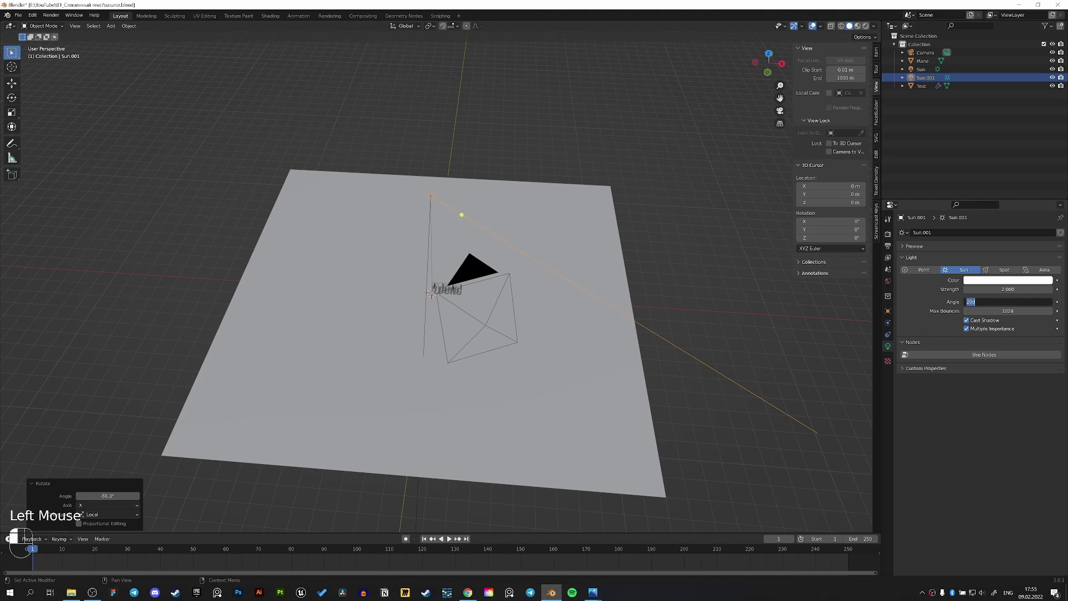
{"action": "key", "text": "Return"}
{"action": "key", "text": "KP_0"}
{"action": "key", "text": "z"}
{"action": "scroll", "coordinate": [676, 148], "scroll_direction": "up", "scroll_amount": 2}
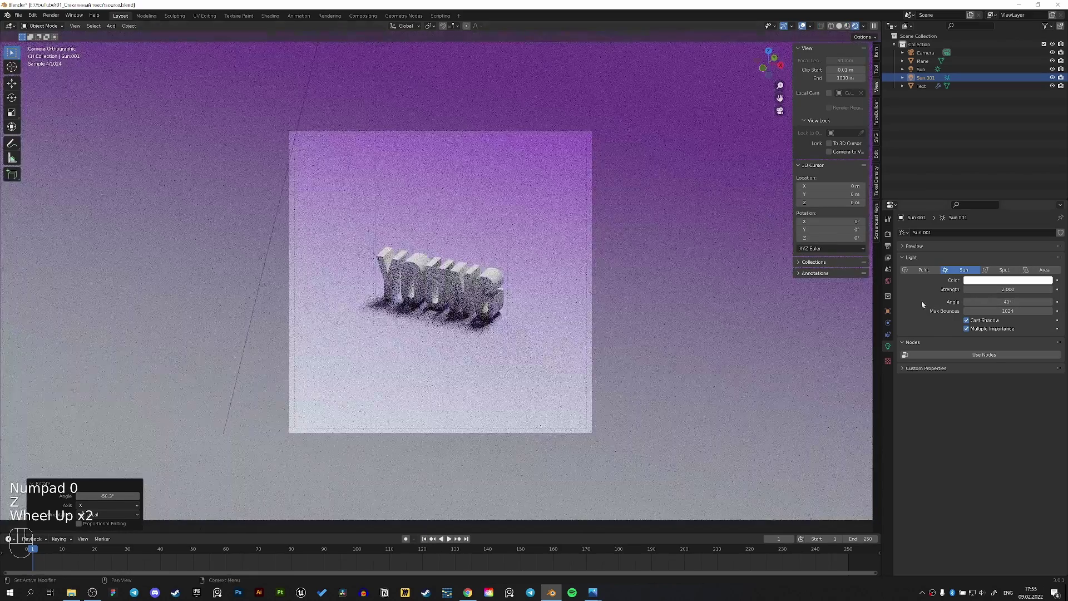
Step: Tint the world background colour a dark purple and save the file
{"action": "left_click", "coordinate": [888, 281]}
{"action": "left_click", "coordinate": [995, 284]}
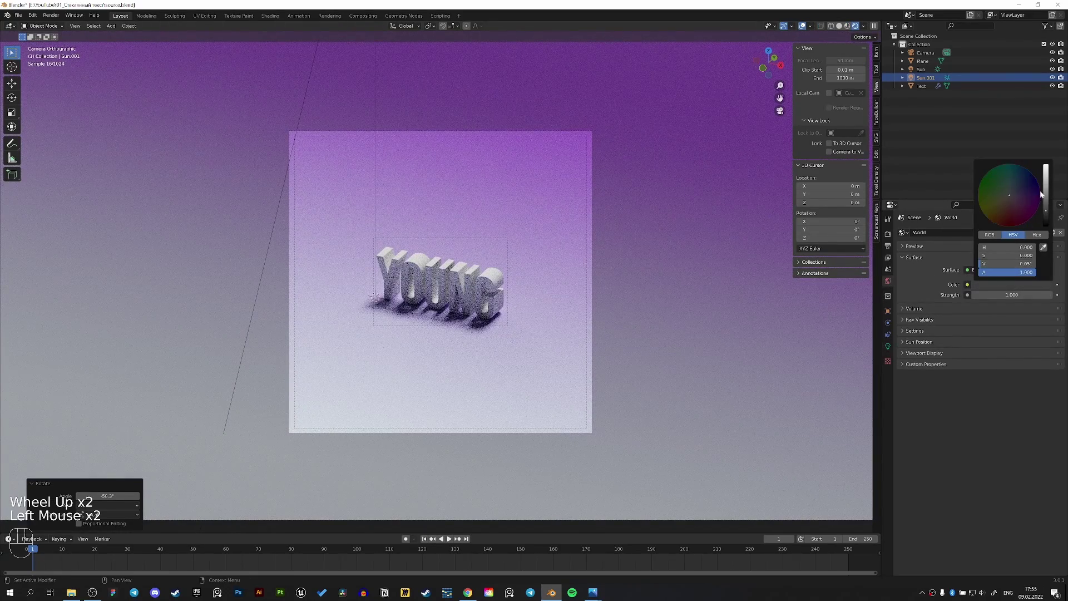
{"action": "left_click_drag", "start_coordinate": [1013, 195], "coordinate": [1019, 195]}
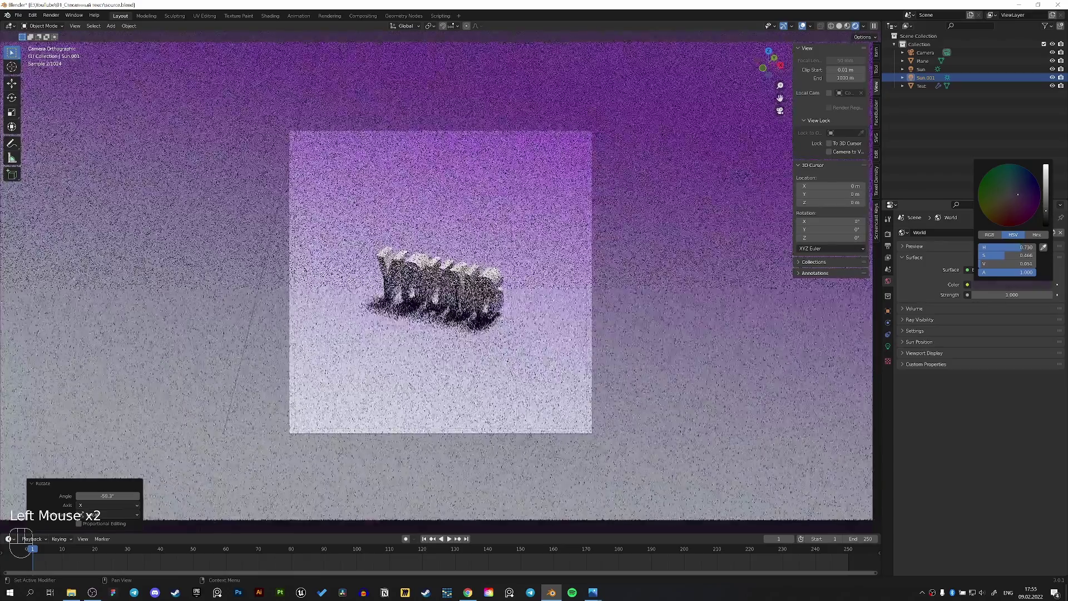
{"action": "key", "text": "ctrl+s"}
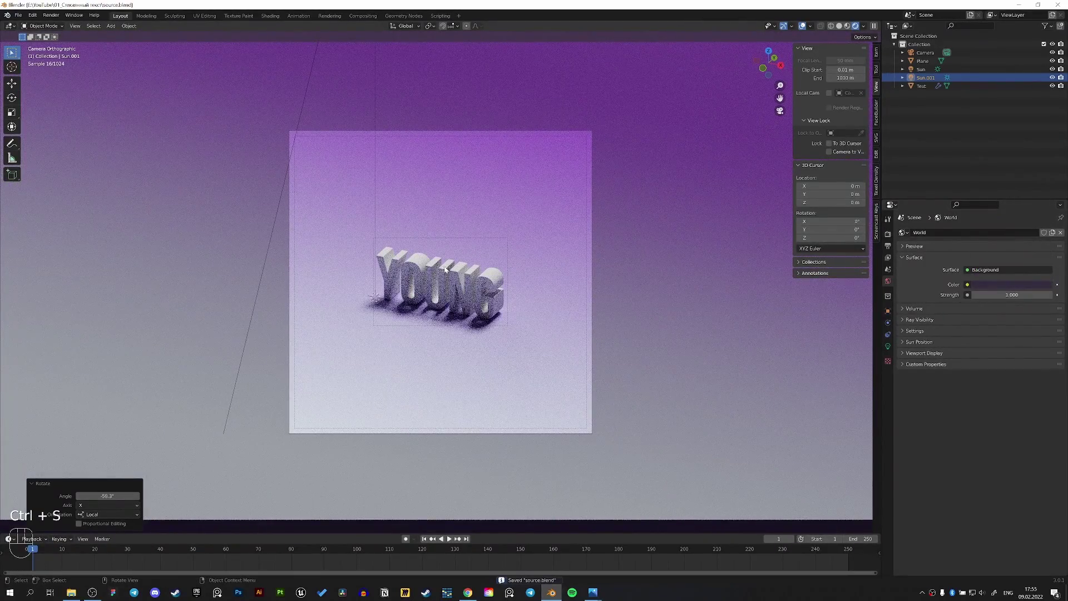
Step: Add an area light, enlarge it, and in top view move it about 1.8 m along X and 3.2 m along Y behind the text
{"action": "key", "text": "KP_7"}
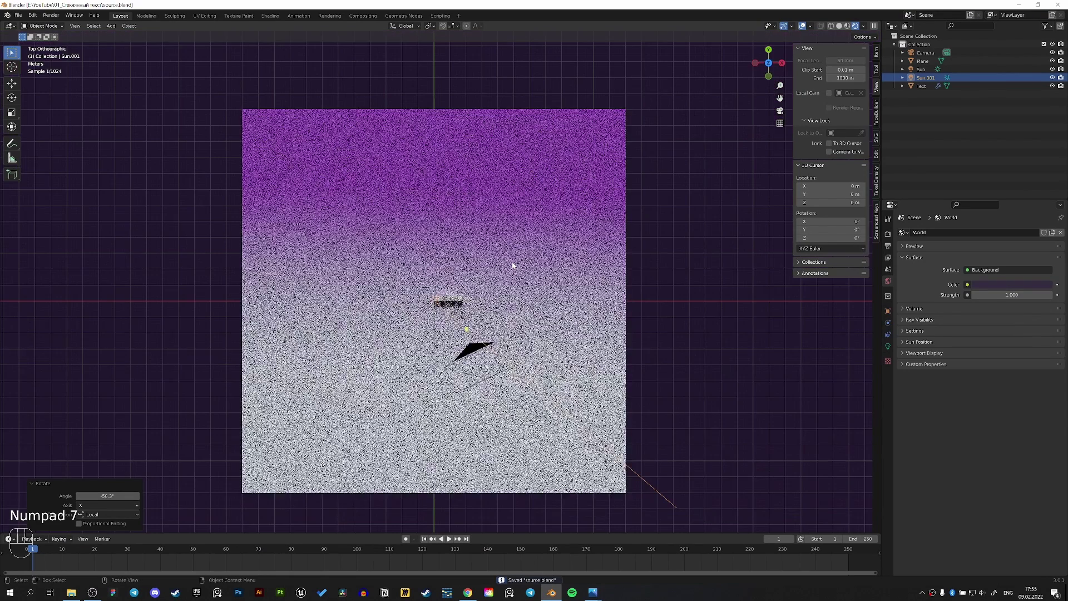
{"action": "key", "text": "shift+a"}
{"action": "mouse_move", "coordinate": [473, 305]}
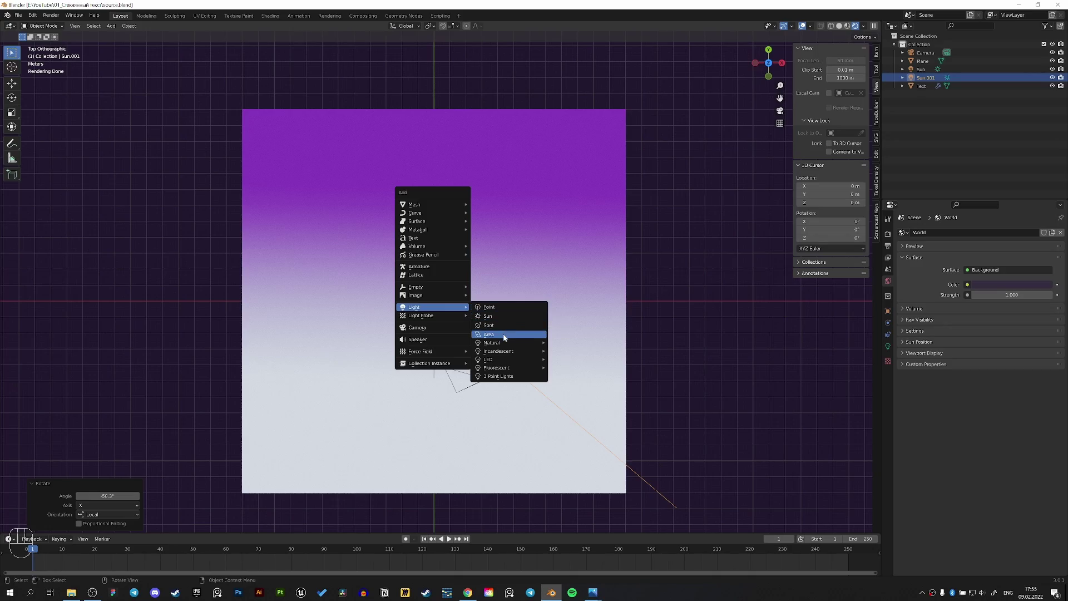
{"action": "left_click", "coordinate": [505, 337]}
{"action": "key", "text": "s"}
{"action": "left_click", "coordinate": [620, 262]}
{"action": "key", "text": "g"}
{"action": "left_click", "coordinate": [650, 211]}
Step: Colour the new area light orange and change its shape to Disk
{"action": "left_click", "coordinate": [889, 347]}
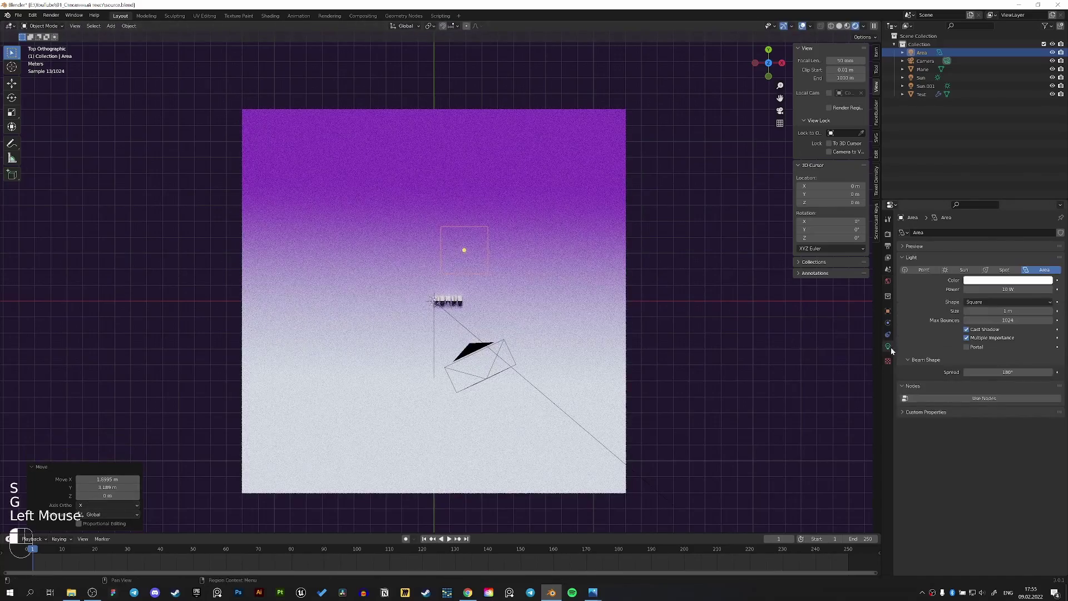
{"action": "left_click", "coordinate": [1009, 280]}
{"action": "left_click", "coordinate": [1000, 216]}
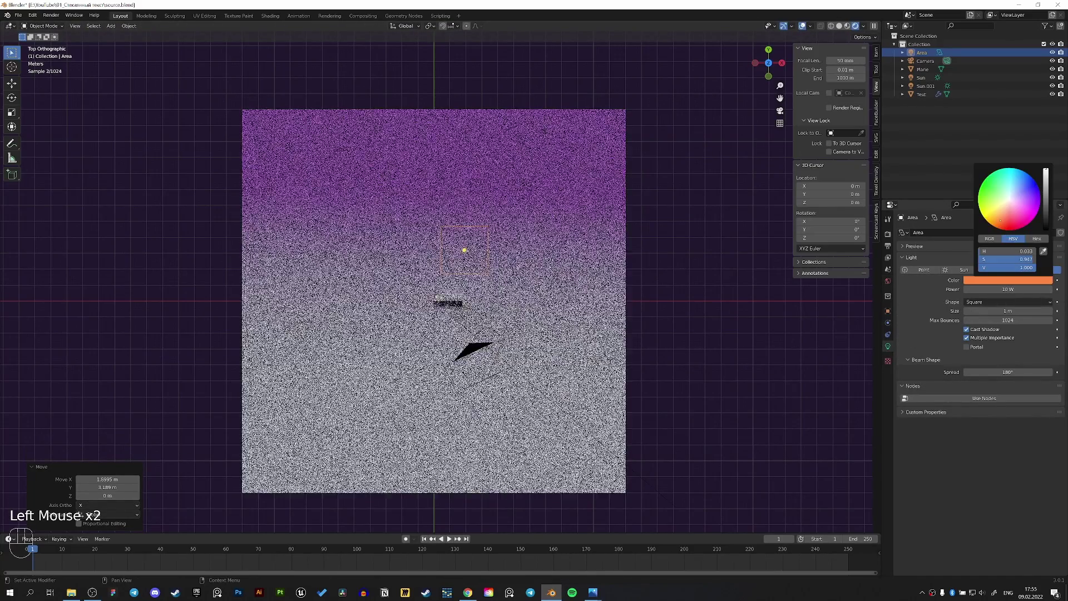
{"action": "left_click", "coordinate": [1005, 290]}
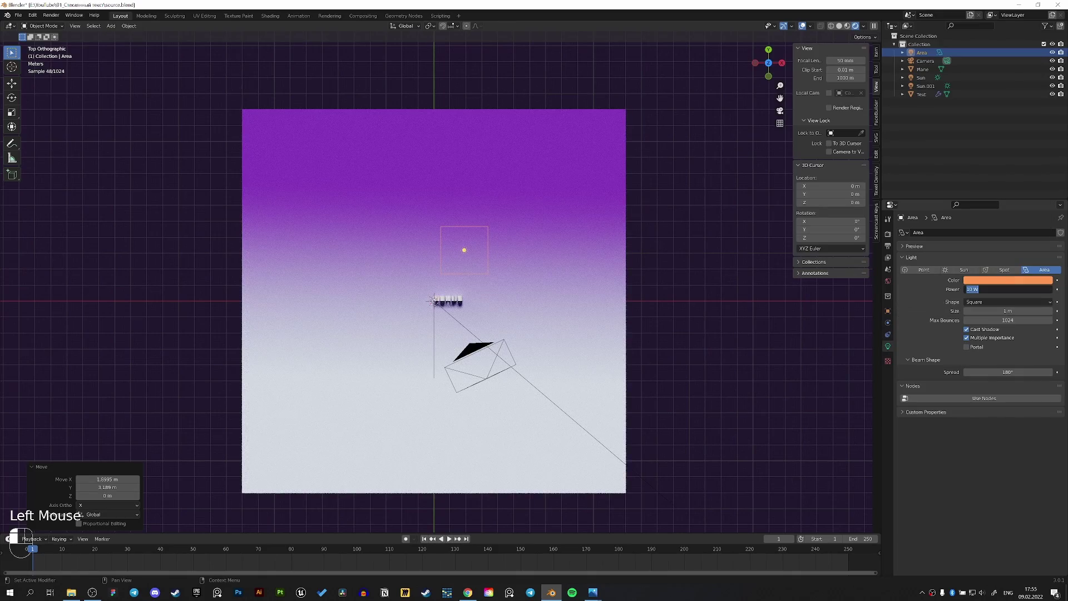
{"action": "left_click", "coordinate": [989, 302]}
{"action": "left_click", "coordinate": [986, 333]}
Step: From the camera view, set the orange area light's power to about 202 W and raise it about 0.67 m along Z
{"action": "middle_click_drag", "start_coordinate": [539, 248], "coordinate": [548, 302]}
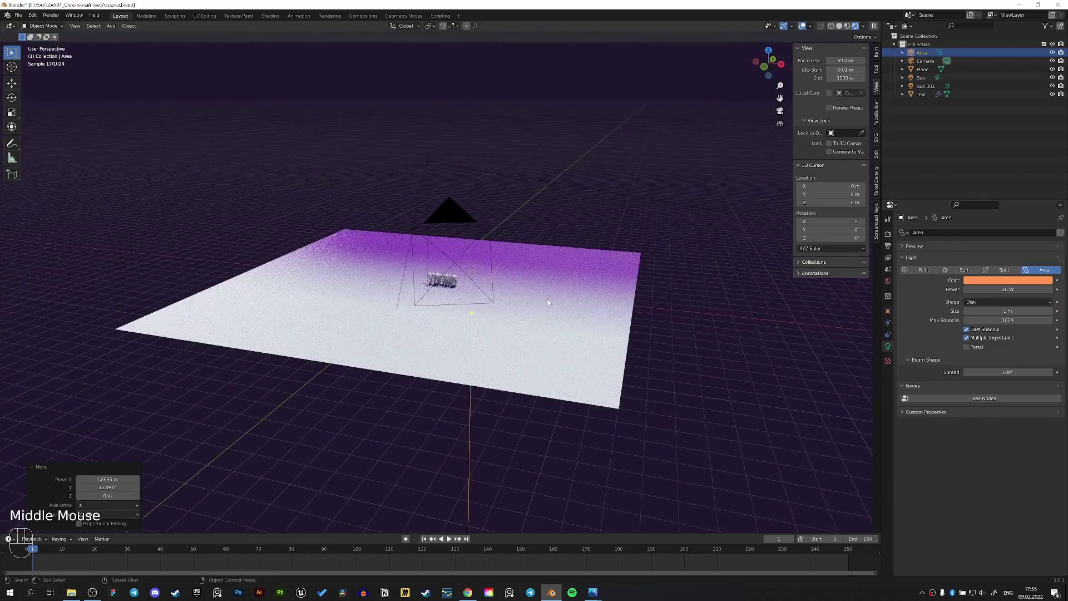
{"action": "key", "text": "KP_0"}
{"action": "left_click_drag", "start_coordinate": [1006, 290], "coordinate": [1054, 290]}
{"action": "key", "text": "g"}
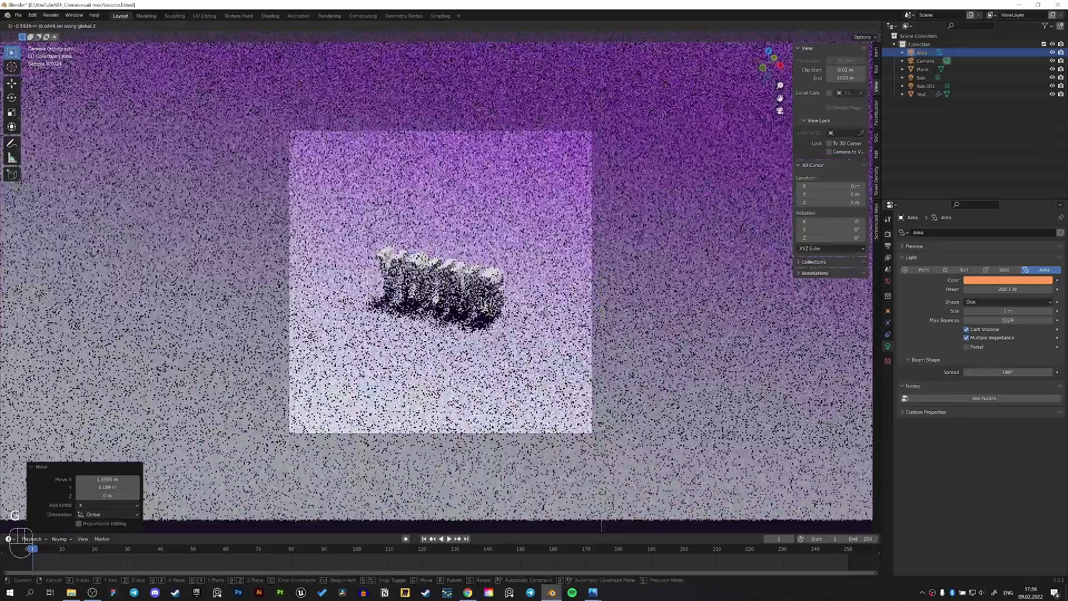
{"action": "left_click", "coordinate": [662, 262]}
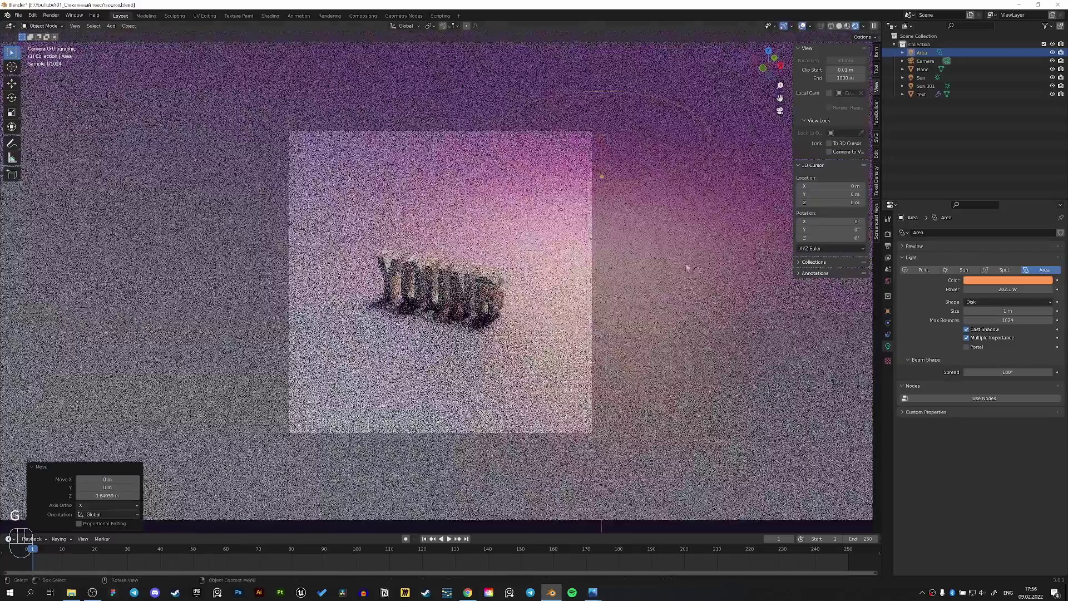
Step: Scale the orange light to about 0.42 along X, tilt it, and shift it about 0.55 m along X and 0.26 m along Y
{"action": "key", "text": "s"}
{"action": "key", "text": "x"}
{"action": "left_click", "coordinate": [617, 222]}
{"action": "key", "text": "r"}
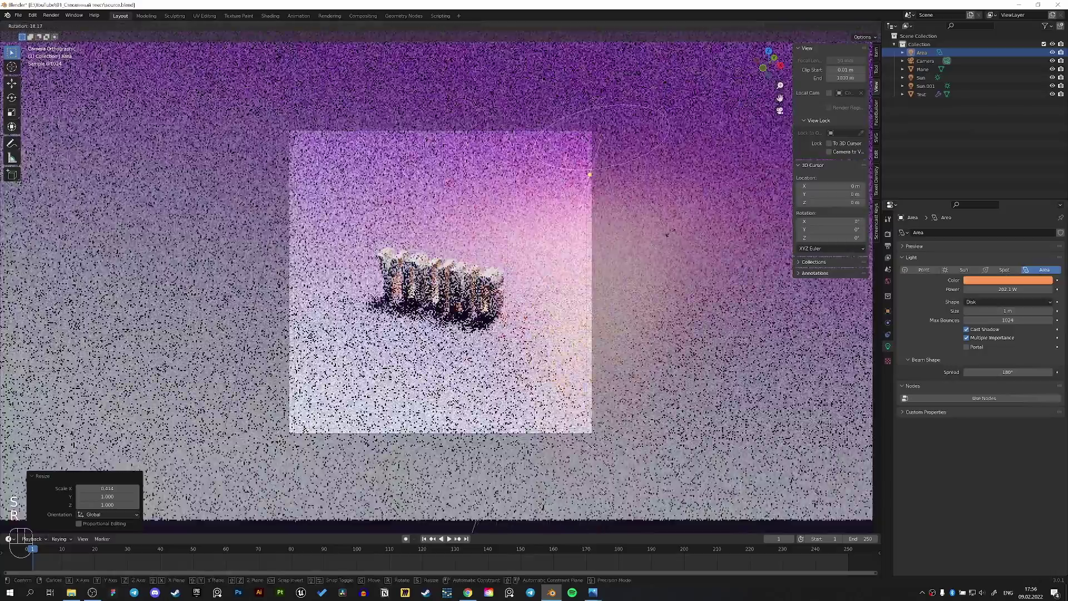
{"action": "left_click", "coordinate": [670, 233]}
{"action": "key", "text": "g"}
{"action": "left_click", "coordinate": [716, 233]}
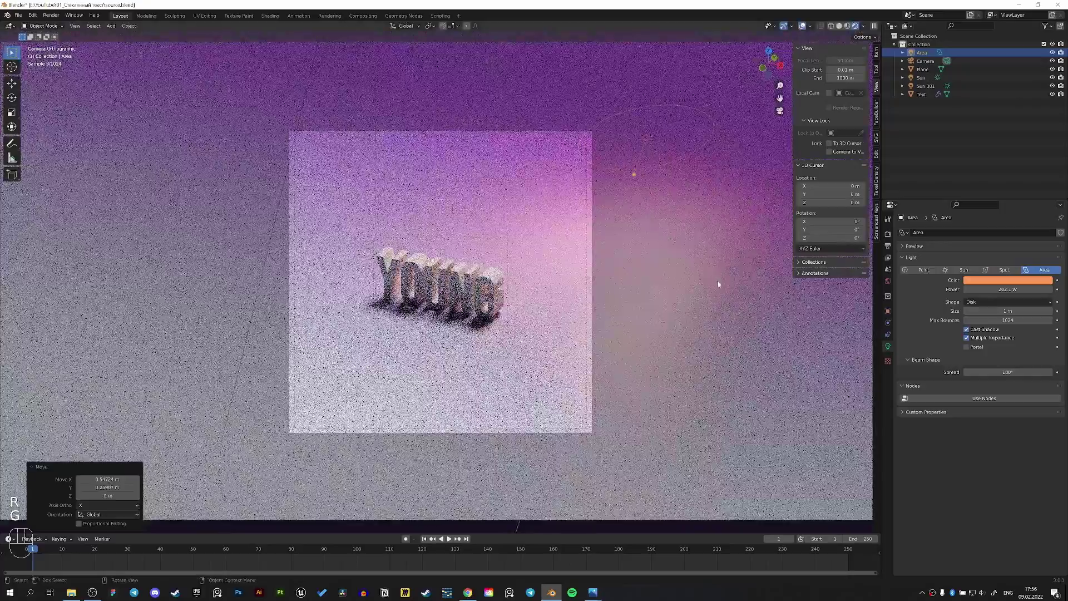
Step: Rotate the orange area light about -44° around the global Z axis and about 13° around the global X axis
{"action": "key", "text": "r"}
{"action": "key", "text": "z"}
{"action": "left_click", "coordinate": [649, 289]}
{"action": "key", "text": "r"}
{"action": "key", "text": "x"}
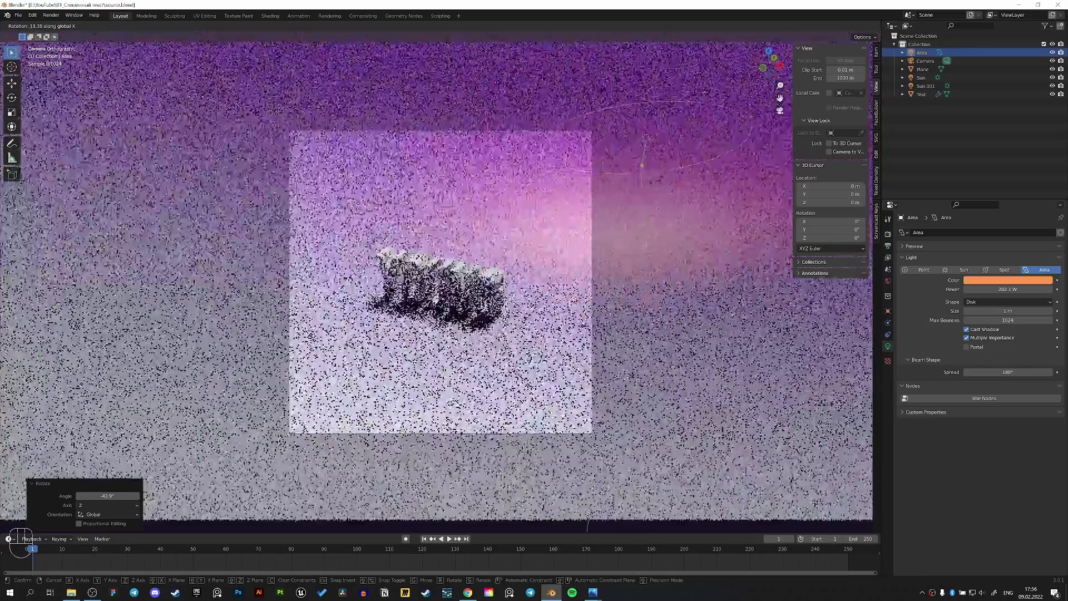
{"action": "left_click", "coordinate": [679, 227]}
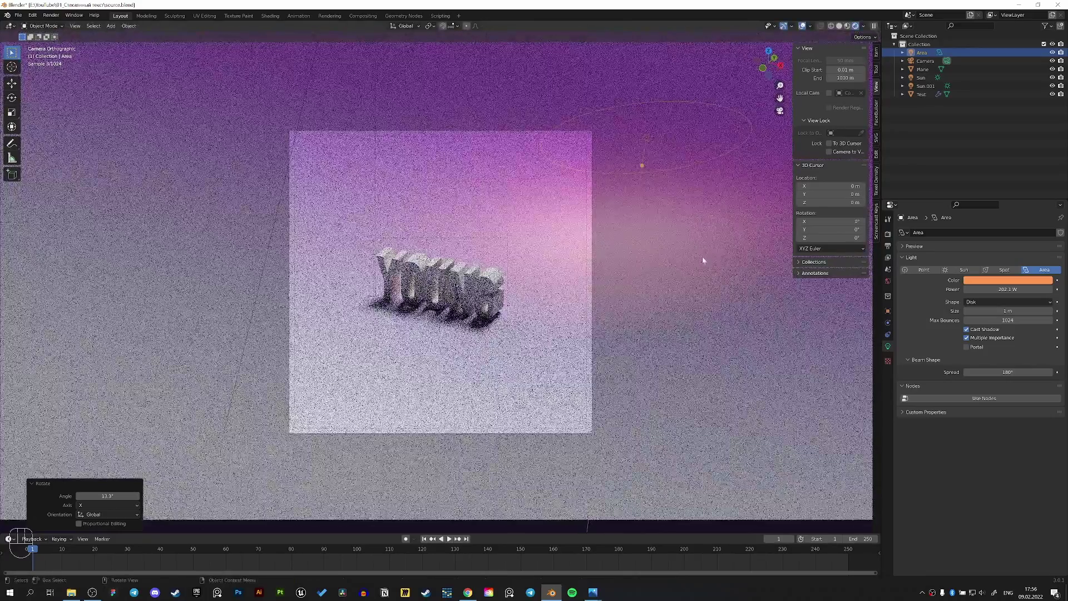
Step: Set the orange light's power to 100 W and shift it about 0.46 m along negative X, closer to the camera frame
{"action": "left_click", "coordinate": [1001, 289]}
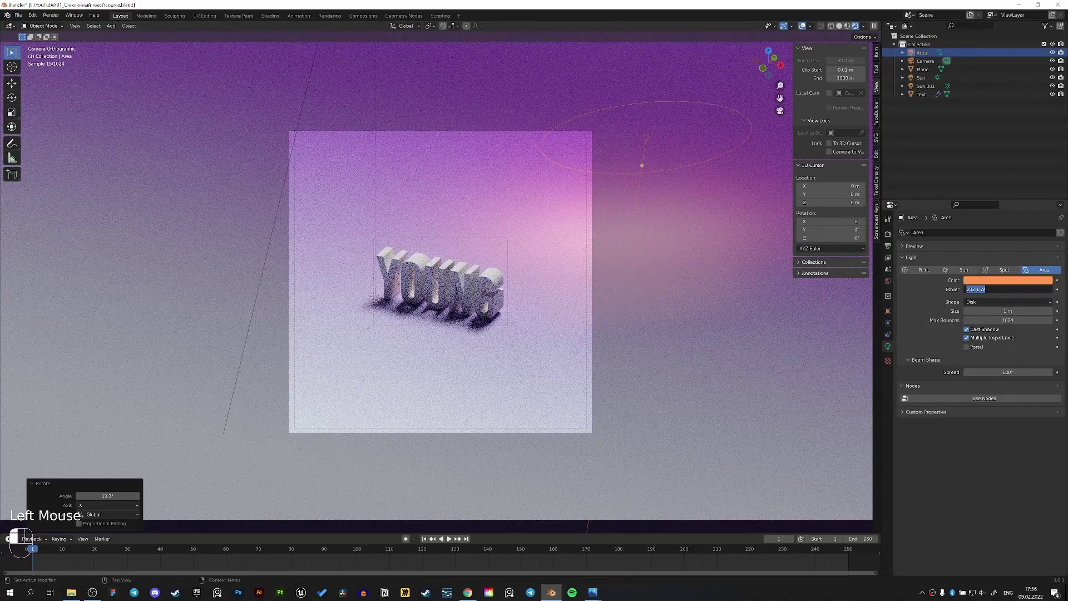
{"action": "type", "text": "100"}
{"action": "key", "text": "Return"}
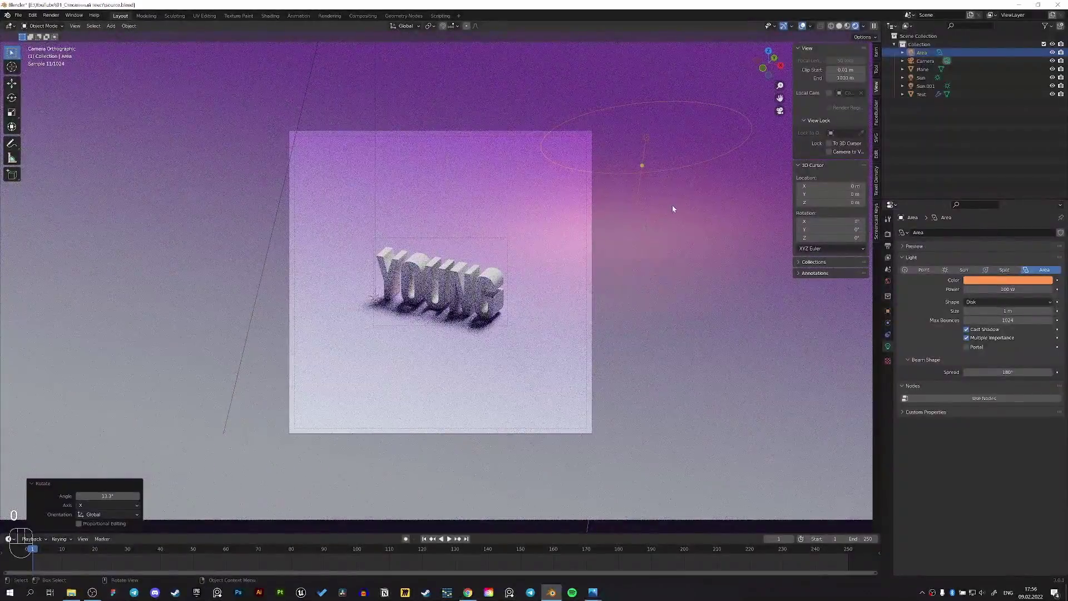
{"action": "key", "text": "g"}
{"action": "left_click", "coordinate": [609, 219]}
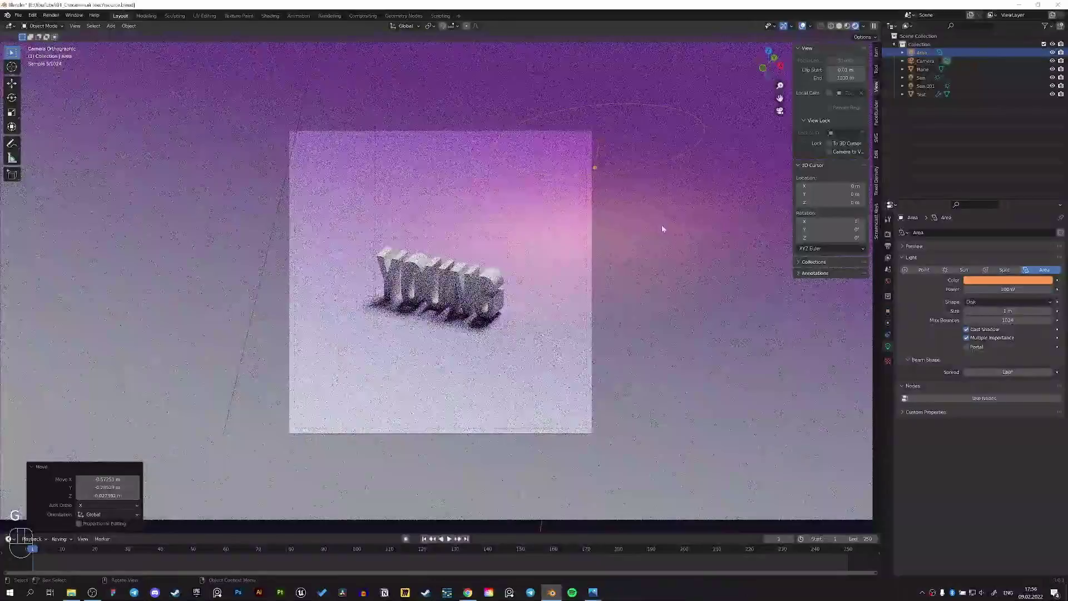
{"action": "key", "text": "g"}
{"action": "left_click", "coordinate": [687, 225]}
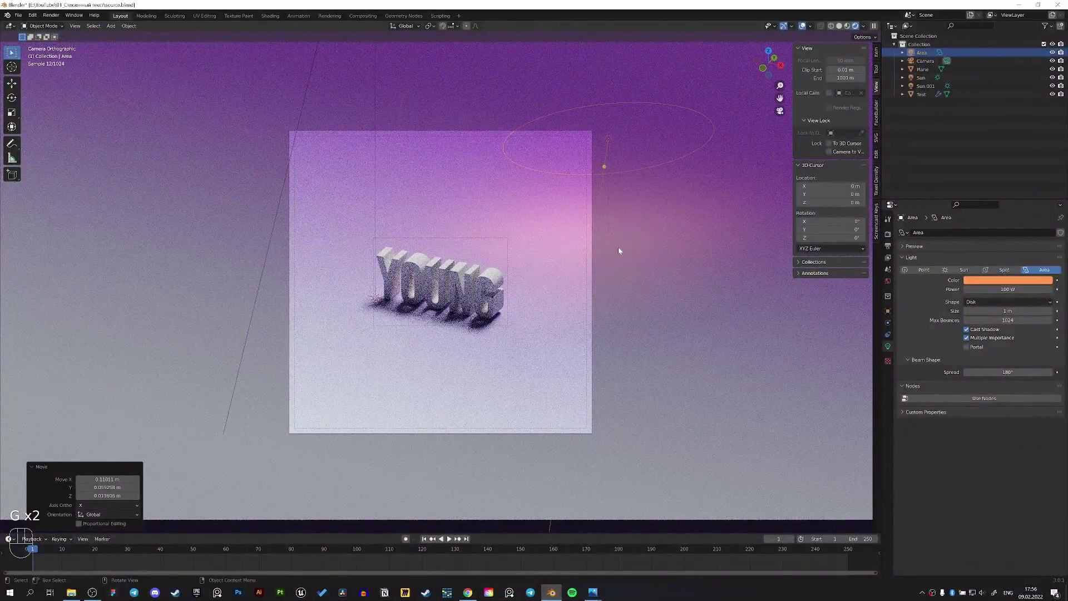
Step: In top view, duplicate the orange area light about -5.8 m along X and -1.7 m along Y, and colour the copy blue
{"action": "key", "text": "KP_7"}
{"action": "scroll", "coordinate": [619, 251], "scroll_direction": "down", "scroll_amount": 2}
{"action": "scroll", "coordinate": [619, 251], "scroll_direction": "up", "scroll_amount": 2}
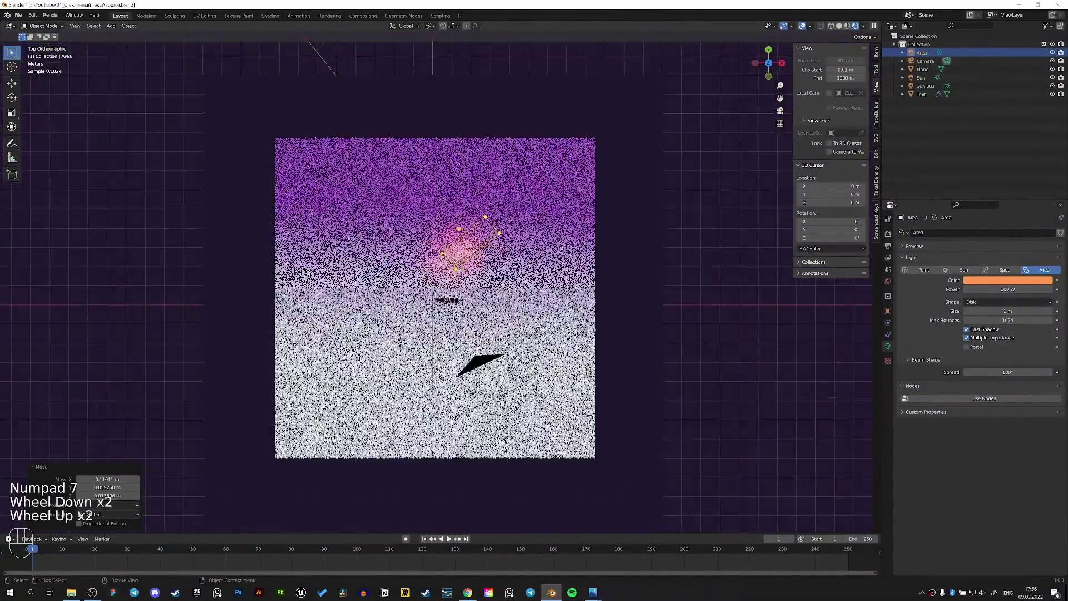
{"action": "key", "text": "shift+d"}
{"action": "left_click", "coordinate": [508, 283]}
{"action": "left_click", "coordinate": [1008, 280]}
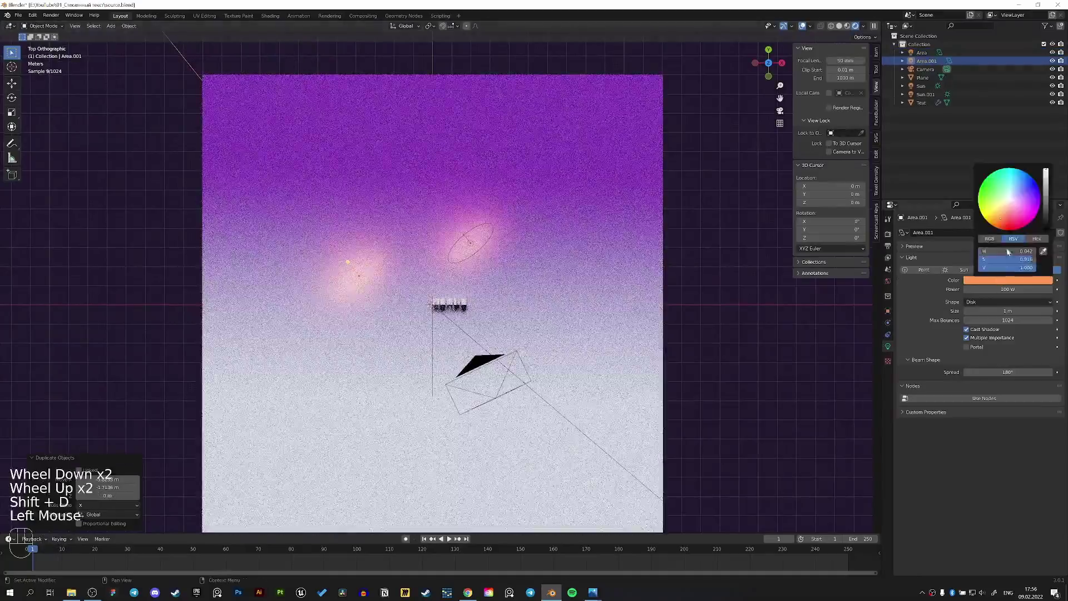
{"action": "left_click_drag", "start_coordinate": [1000, 218], "coordinate": [1022, 182]}
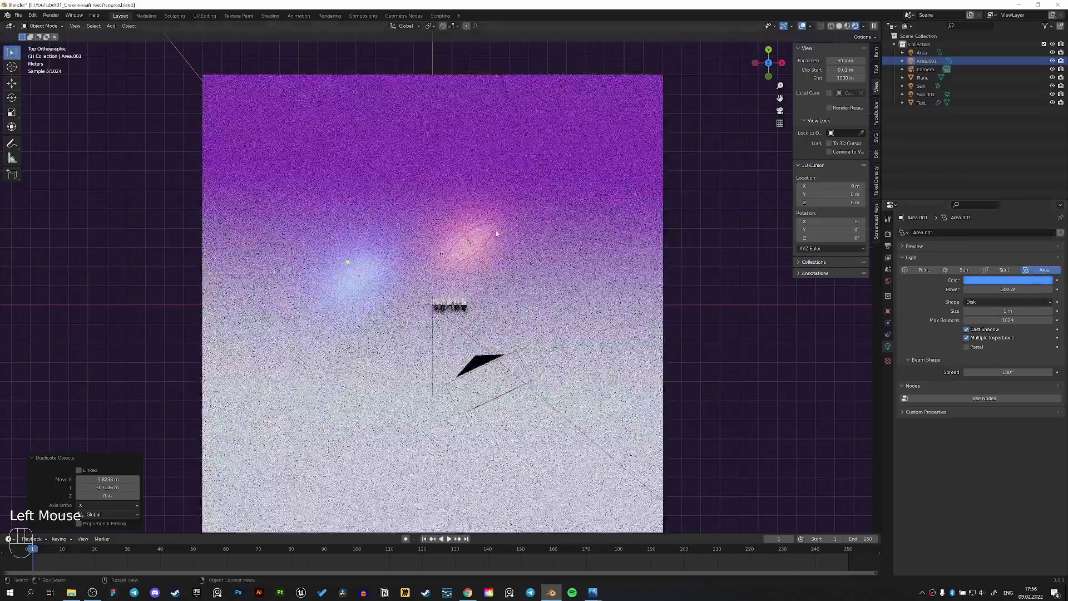
Step: Through the camera, shift the blue area light about 0.5 m along X and 0.28 m along Y toward the frame
{"action": "key", "text": "KP_0"}
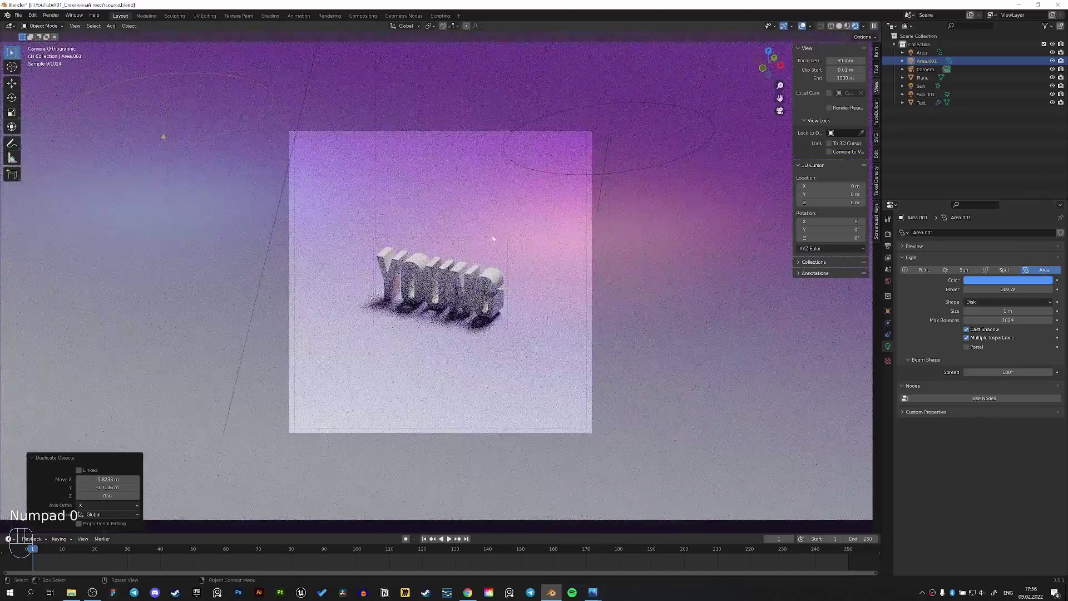
{"action": "key", "text": "g"}
{"action": "left_click", "coordinate": [540, 227]}
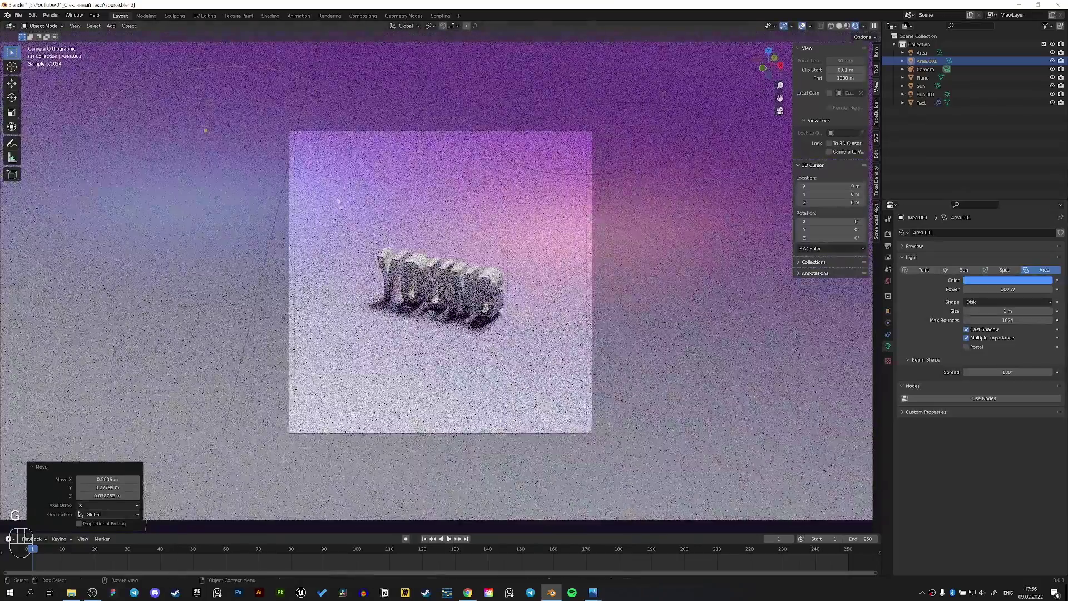
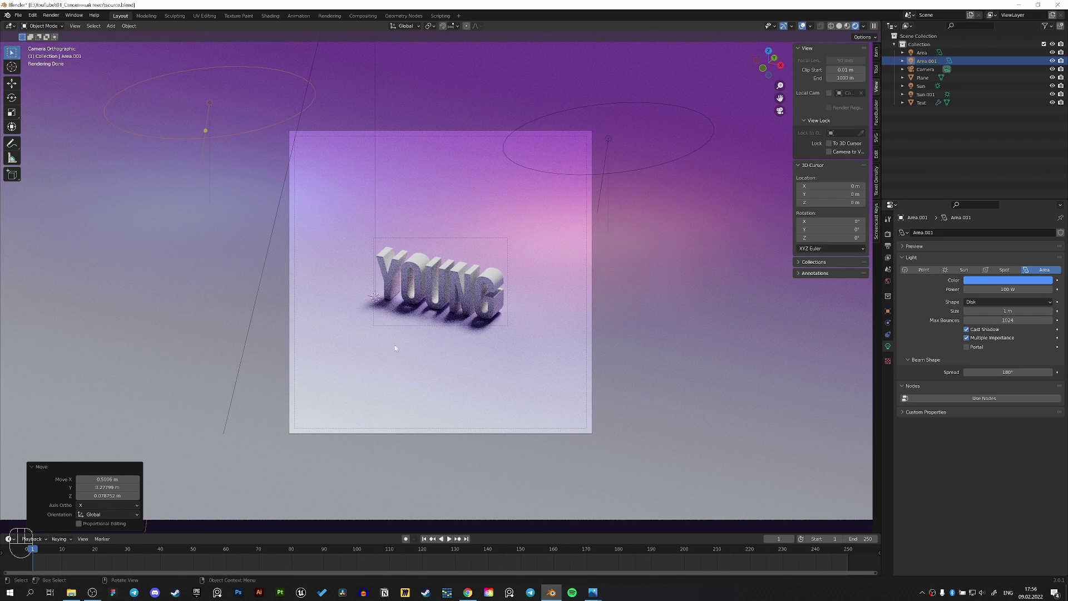
Step: In top view, duplicate the blue area light and place the copy in front of the text, about 6.2 m along negative Y
{"action": "key", "text": "KP_7"}
{"action": "scroll", "coordinate": [362, 320], "scroll_direction": "down", "scroll_amount": 2}
{"action": "key", "text": "shift+d"}
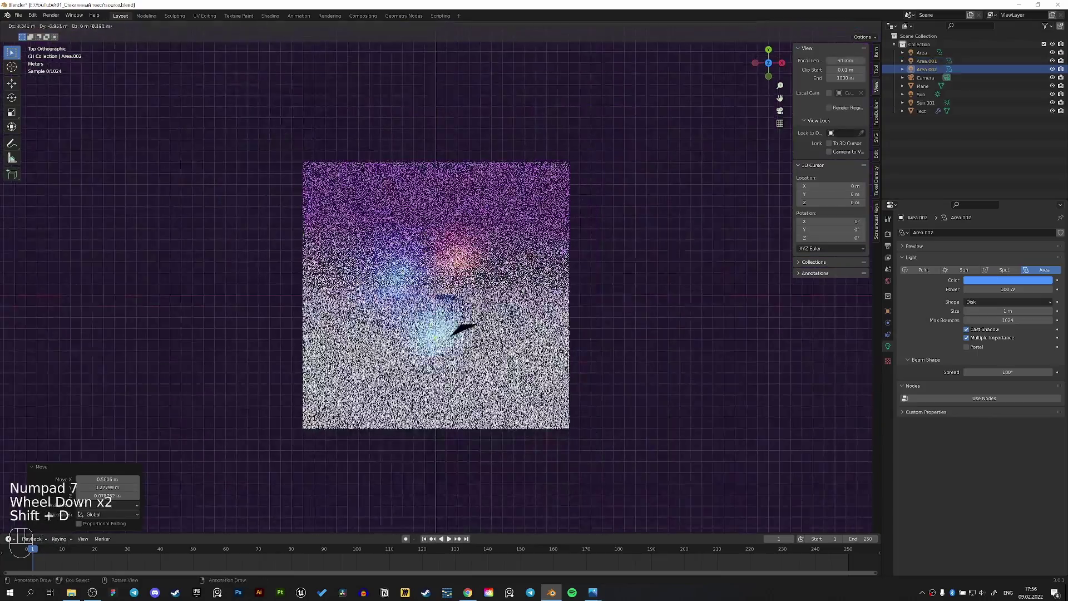
{"action": "left_click", "coordinate": [387, 374]}
{"action": "scroll", "coordinate": [950, 281], "scroll_direction": "up", "scroll_amount": 2}
{"action": "key", "text": "KP_0"}
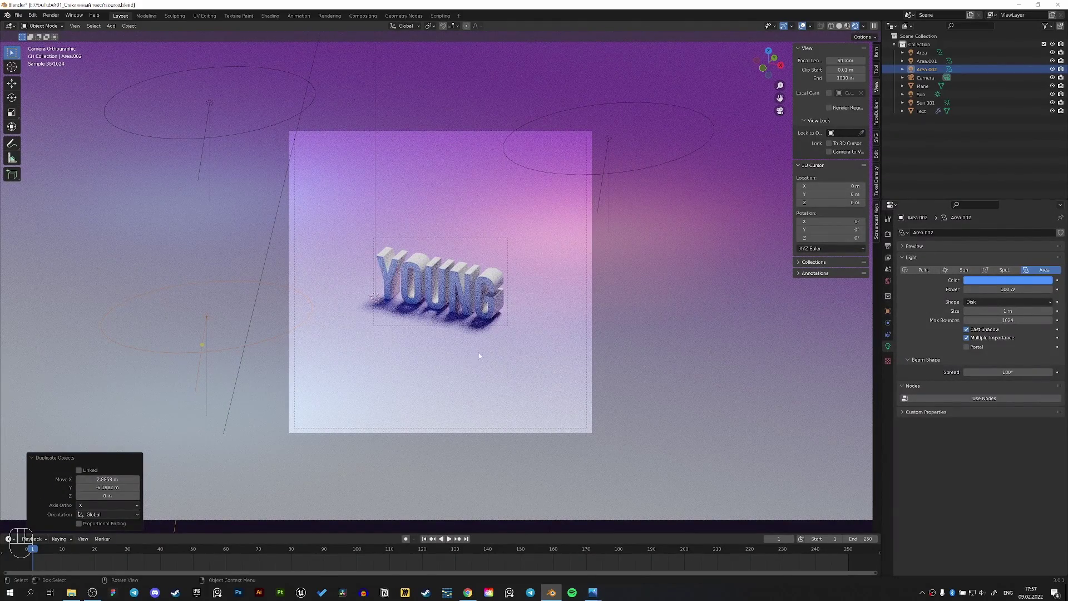
Step: Add a white area light, raise it about 1.3 m along Z, and change its shape to Disk
{"action": "key", "text": "shift+a"}
{"action": "mouse_move", "coordinate": [466, 305]}
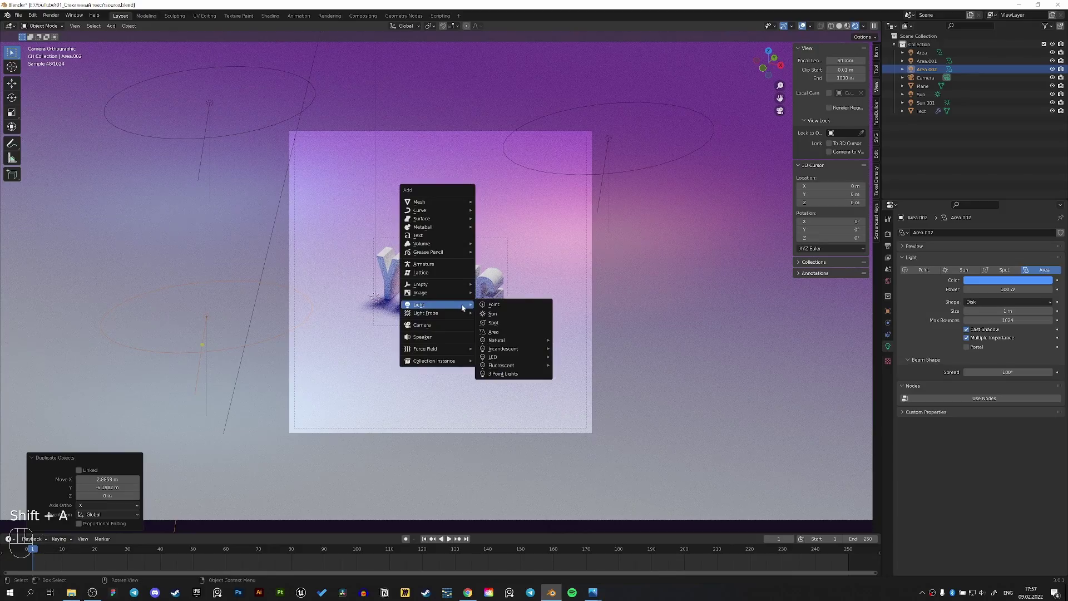
{"action": "left_click", "coordinate": [505, 333]}
{"action": "key", "text": "g"}
{"action": "key", "text": "z"}
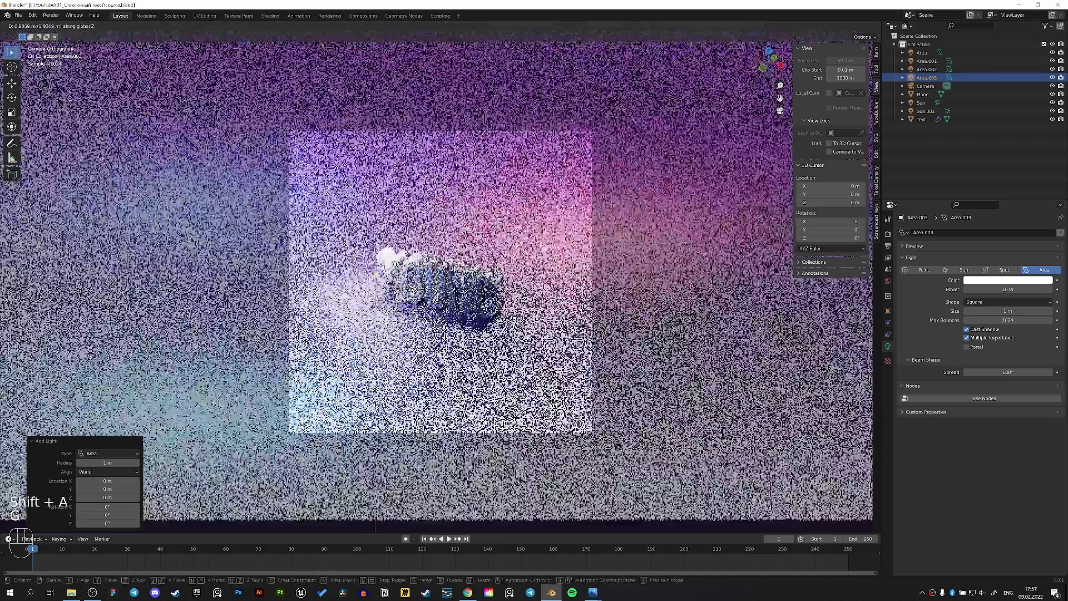
{"action": "left_click", "coordinate": [461, 284]}
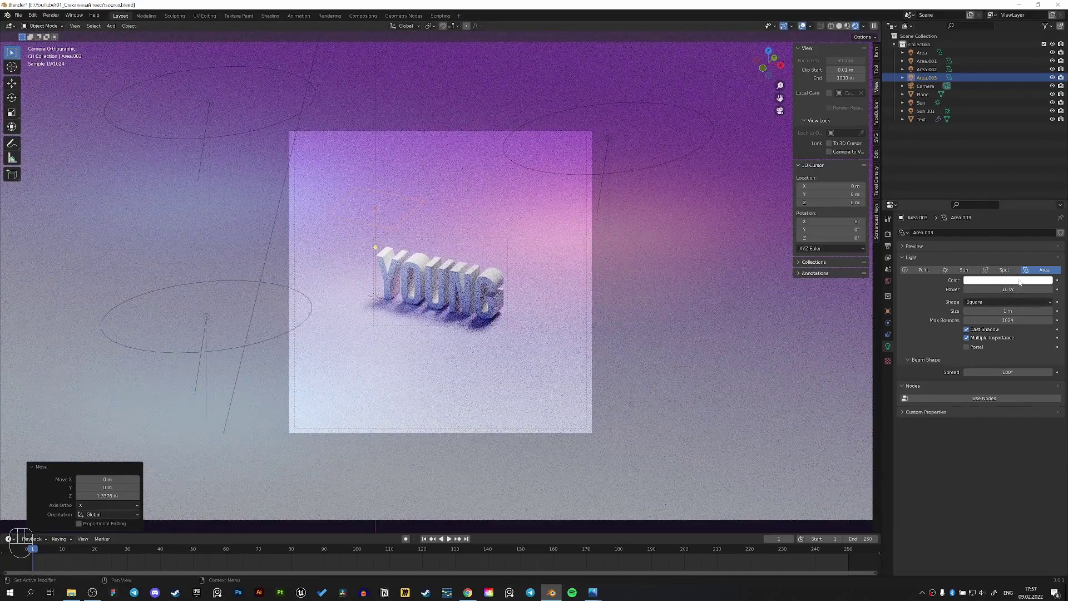
{"action": "left_click", "coordinate": [1017, 303]}
{"action": "left_click", "coordinate": [991, 330]}
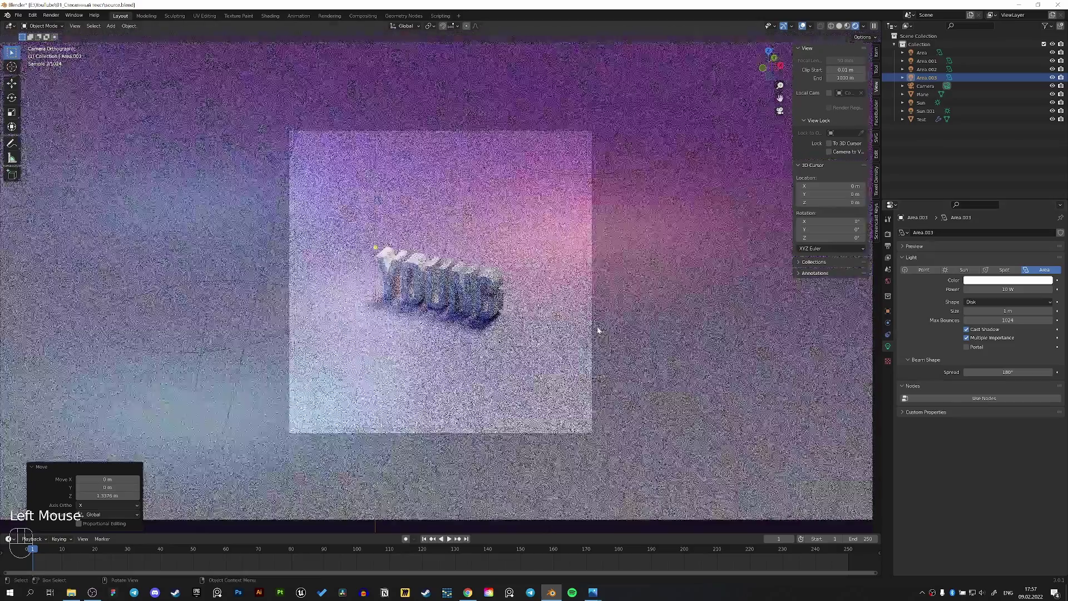
Step: In top view, move the white area light about 3 m along X to the end of the text and enlarge it
{"action": "key", "text": "KP_7"}
{"action": "key", "text": "g"}
{"action": "scroll", "coordinate": [543, 301], "scroll_direction": "up", "scroll_amount": 3}
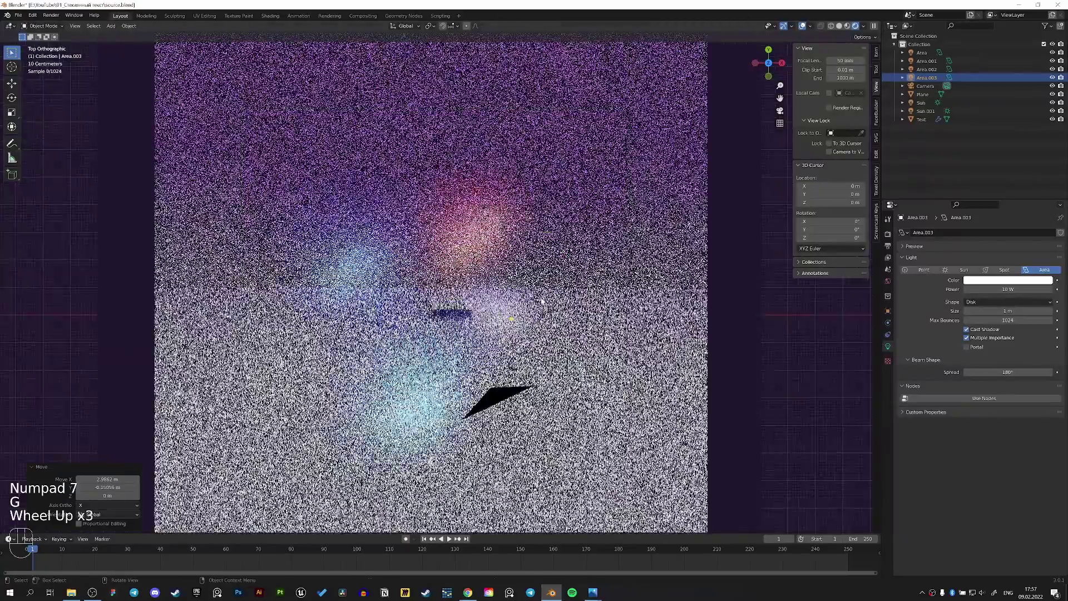
{"action": "scroll", "coordinate": [543, 301], "scroll_direction": "up", "scroll_amount": 2}
{"action": "key", "text": "s"}
{"action": "left_click", "coordinate": [750, 392]}
{"action": "key", "text": "g"}
{"action": "left_click", "coordinate": [754, 386]}
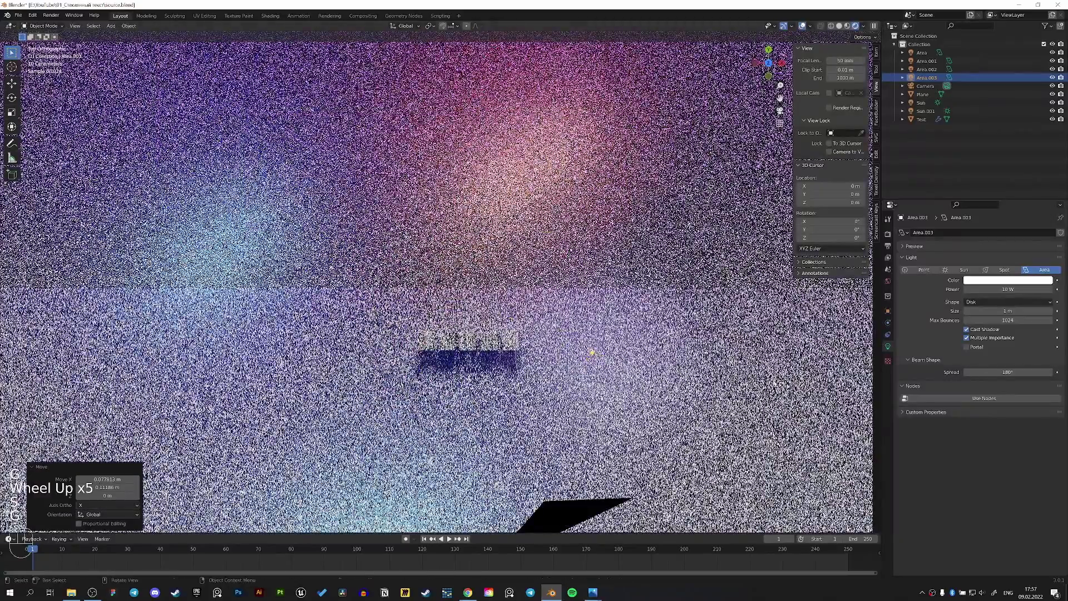
Step: Set the white area light's power to 50 W and, in camera view, raise it about 0.53 m along Z
{"action": "left_click", "coordinate": [1024, 290]}
{"action": "type", "text": "50"}
{"action": "key", "text": "Return"}
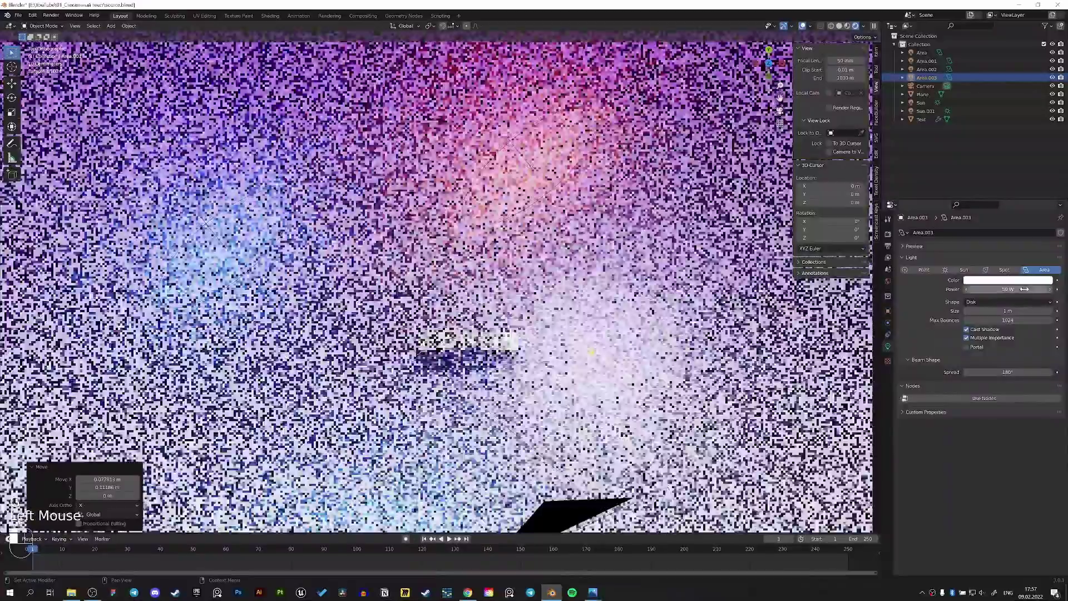
{"action": "key", "text": "KP_0"}
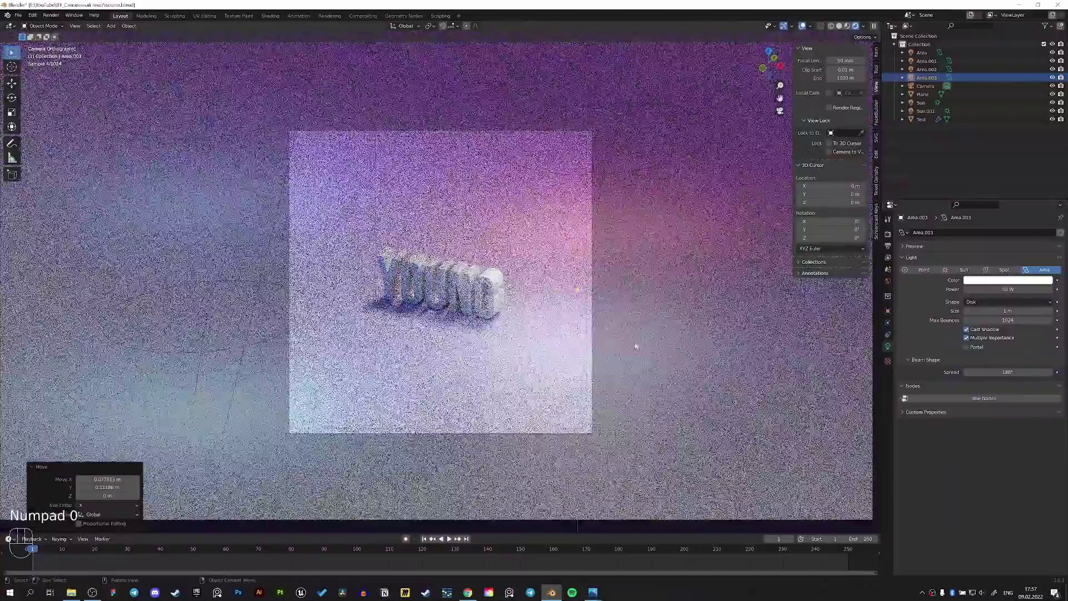
{"action": "key", "text": "g"}
{"action": "key", "text": "z"}
{"action": "left_click", "coordinate": [647, 313]}
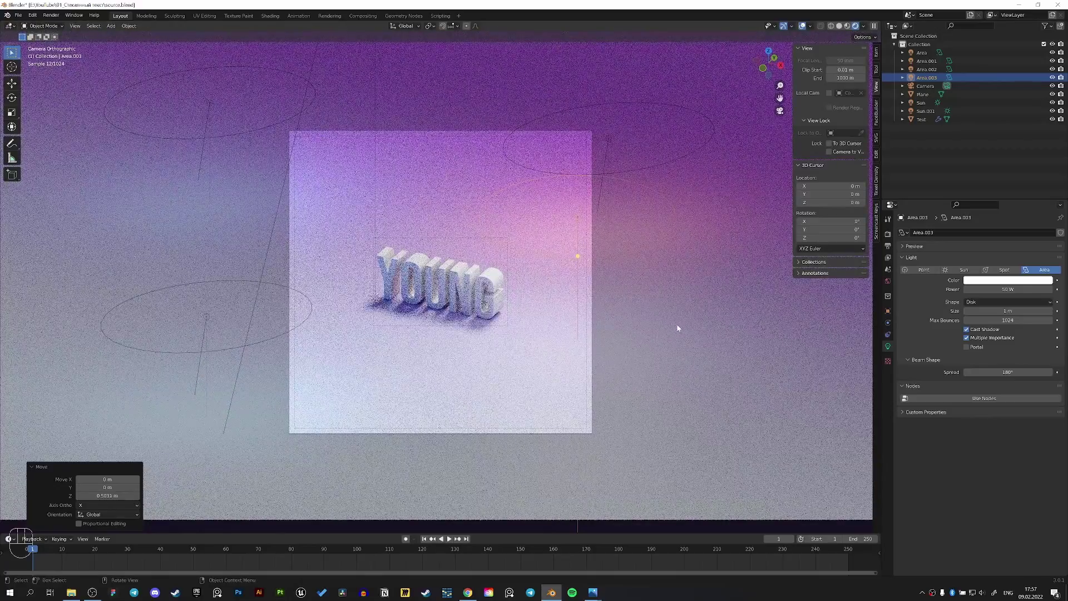
Step: Scale the rear blue area light up uniformly by about 1.28
{"action": "left_click", "coordinate": [209, 105]}
{"action": "key", "text": "s"}
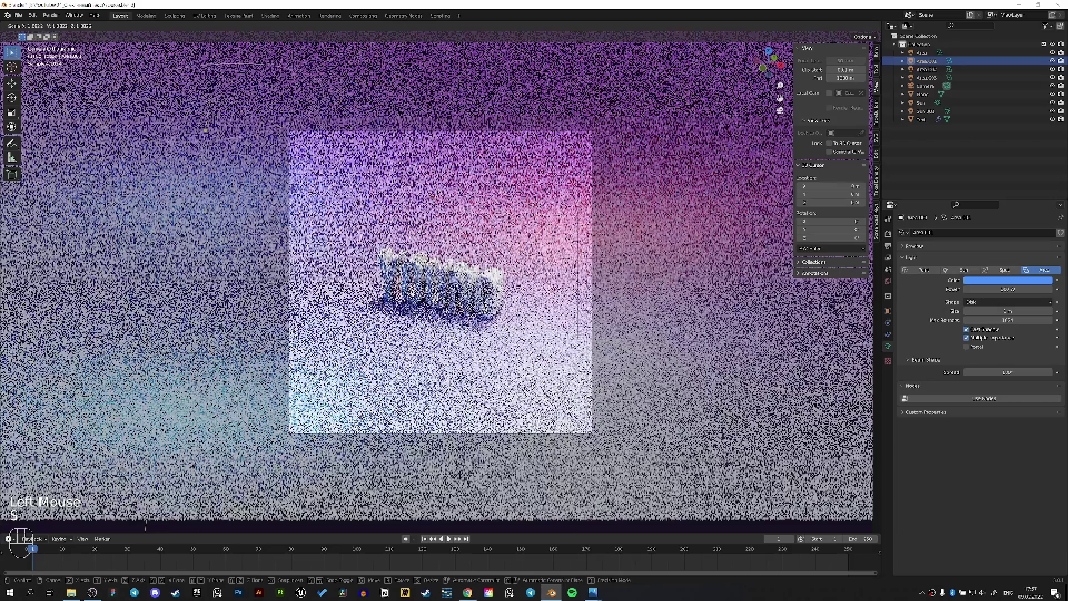
{"action": "left_click", "coordinate": [386, 222]}
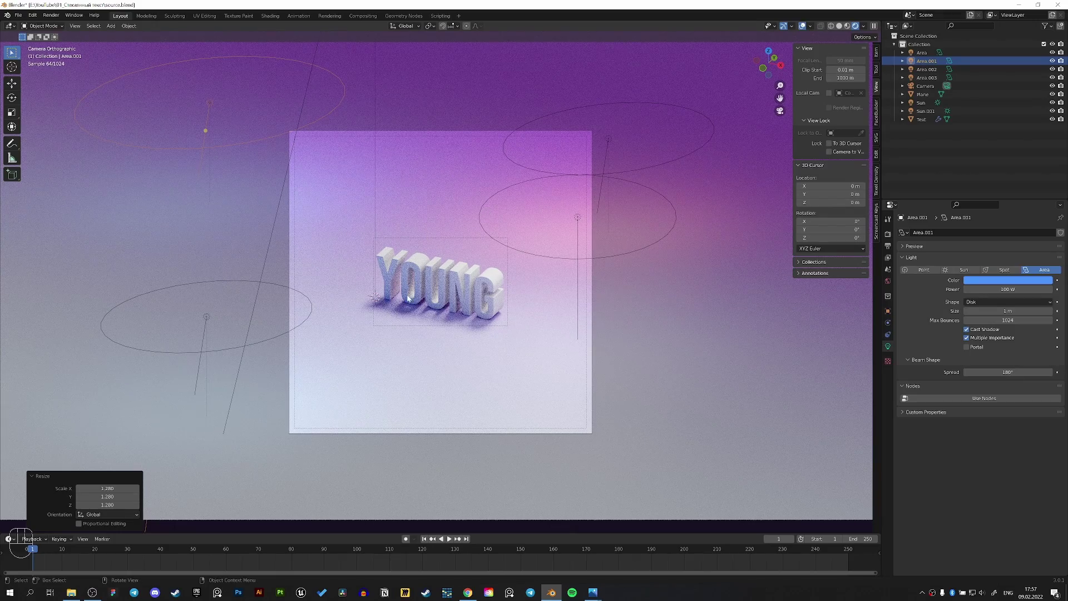
Step: Select the white area light beside the text and rotate it about 9.5° in the camera view
{"action": "scroll", "coordinate": [408, 299], "scroll_direction": "down", "scroll_amount": 4}
{"action": "scroll", "coordinate": [423, 295], "scroll_direction": "up", "scroll_amount": 2}
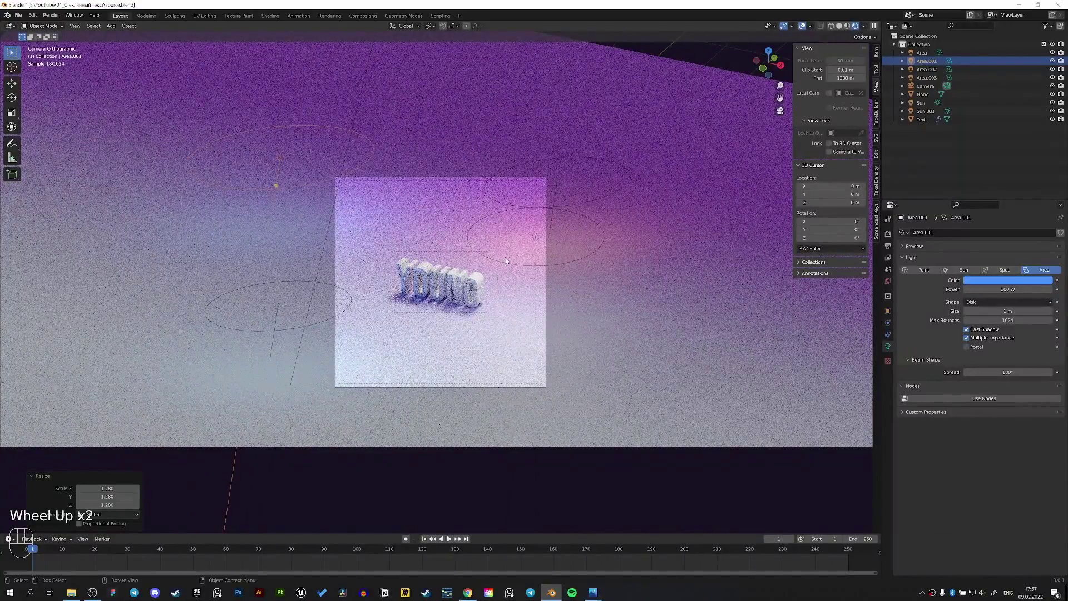
{"action": "left_click", "coordinate": [545, 246]}
{"action": "key", "text": "r"}
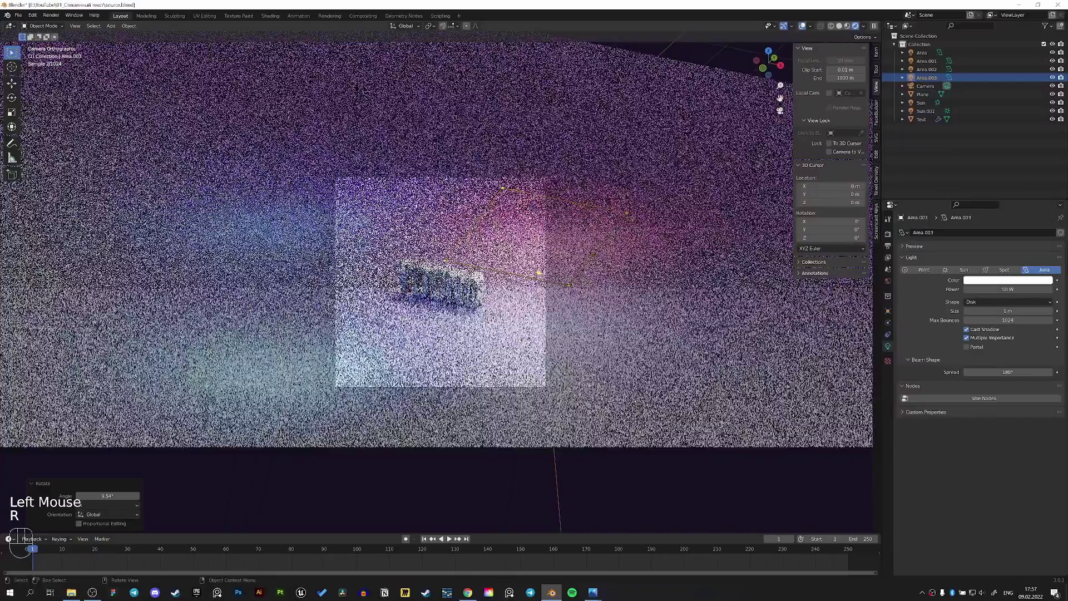
Step: Rotate the white area light around Z and move it about 0.51 m along X and 0.26 m along Y
{"action": "key", "text": "r"}
{"action": "key", "text": "z"}
{"action": "left_click", "coordinate": [567, 300]}
{"action": "key", "text": "g"}
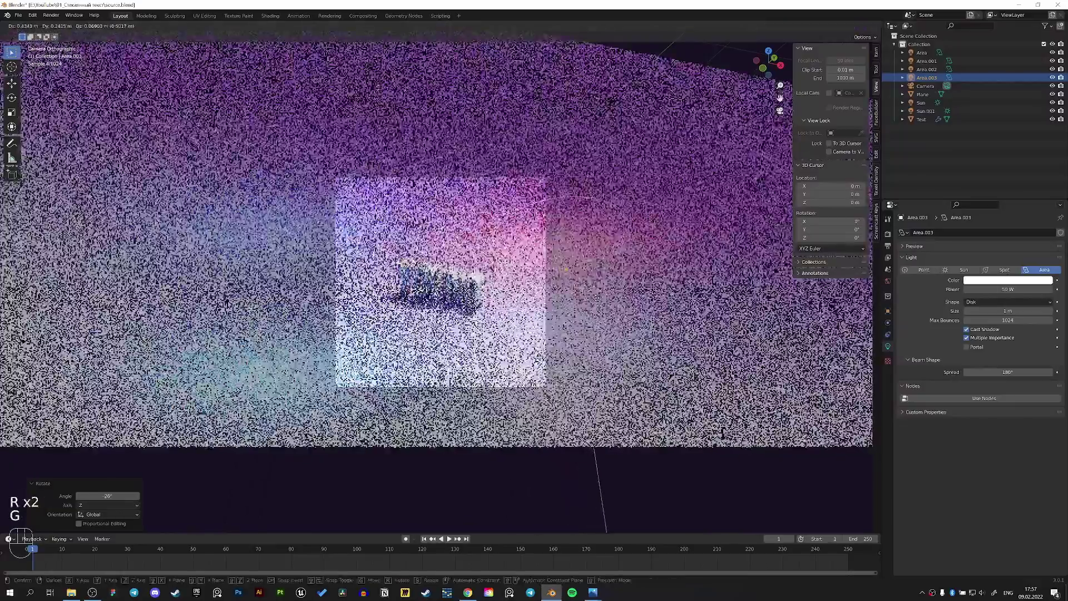
{"action": "left_click", "coordinate": [600, 299]}
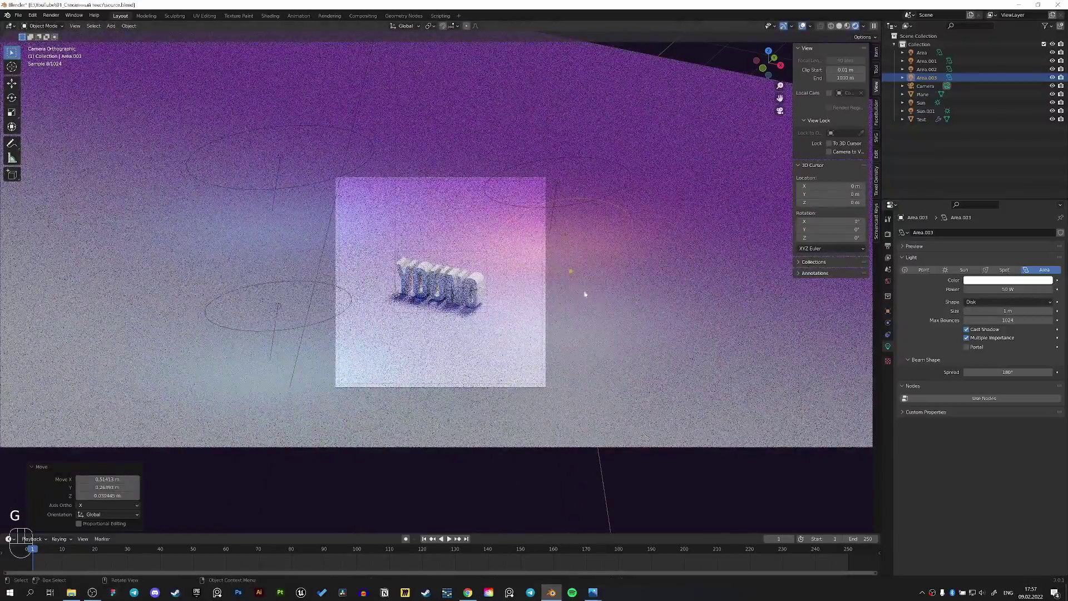
Step: Shift the rear blue area light's colour to violet-blue and enlarge it in two passes by about 1.05 and 1.15
{"action": "left_click", "coordinate": [279, 161]}
{"action": "key", "text": "s"}
{"action": "left_click", "coordinate": [409, 208]}
{"action": "left_click", "coordinate": [980, 281]}
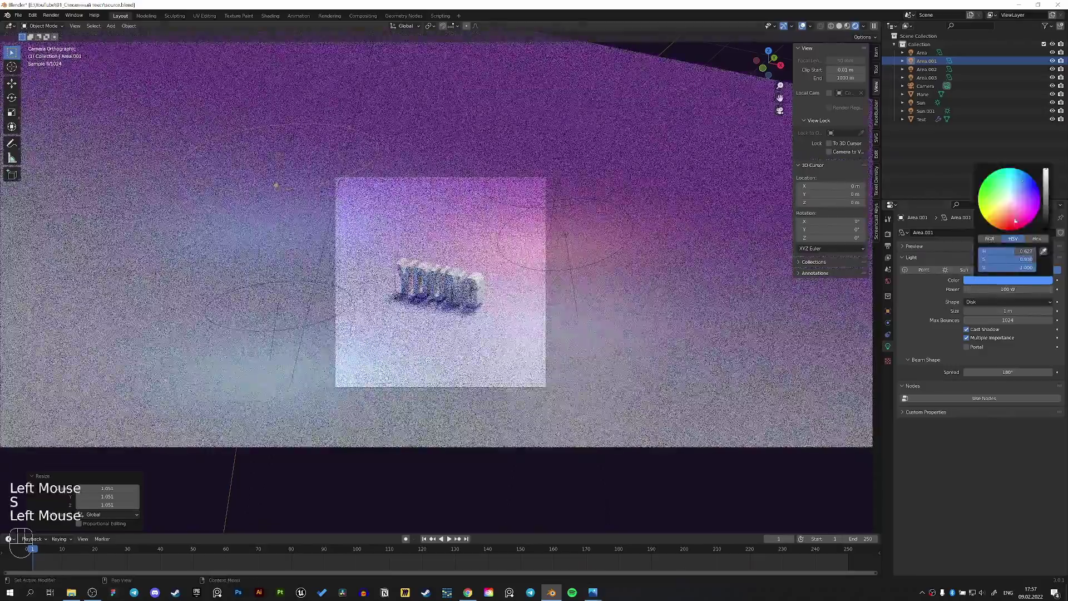
{"action": "left_click_drag", "start_coordinate": [1027, 189], "coordinate": [1020, 188]}
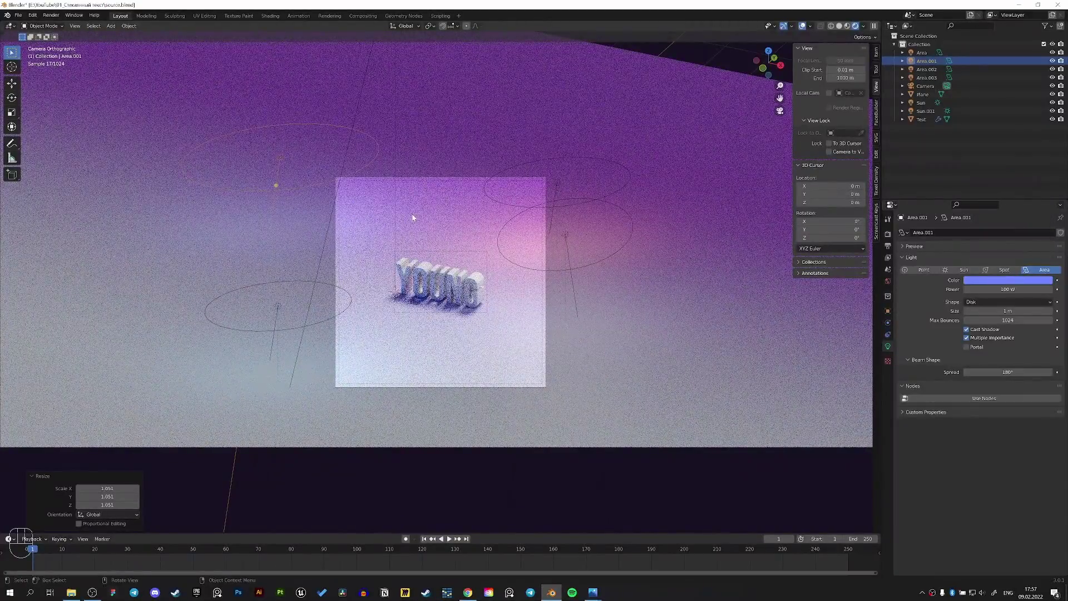
{"action": "key", "text": "s"}
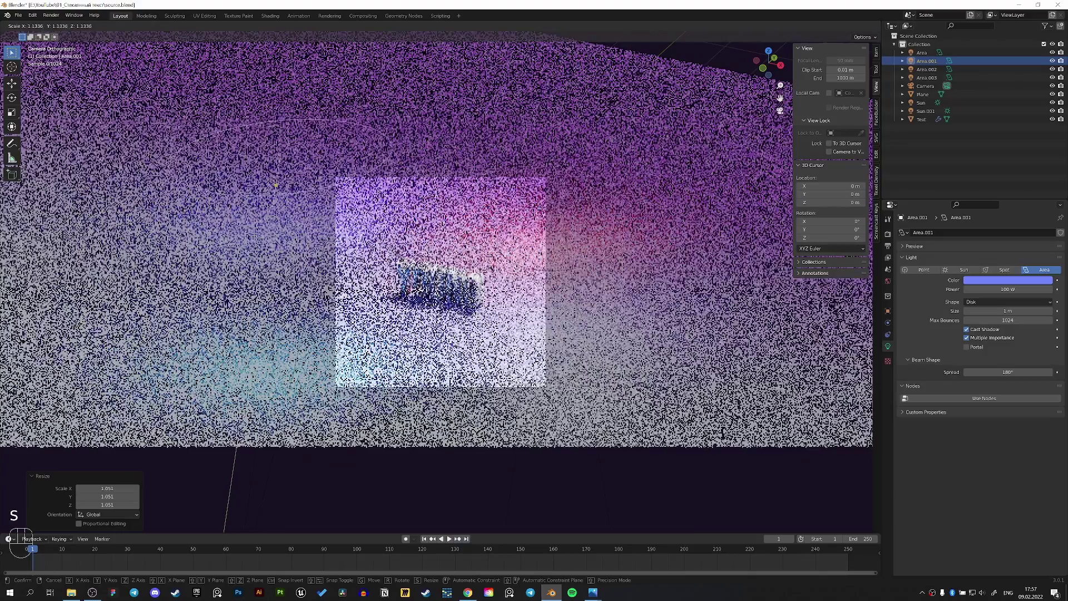
{"action": "left_click", "coordinate": [413, 243]}
Step: In top view, move the violet-blue area light about -0.59 m along Y, return to the rendered camera view and save the file
{"action": "key", "text": "KP_7"}
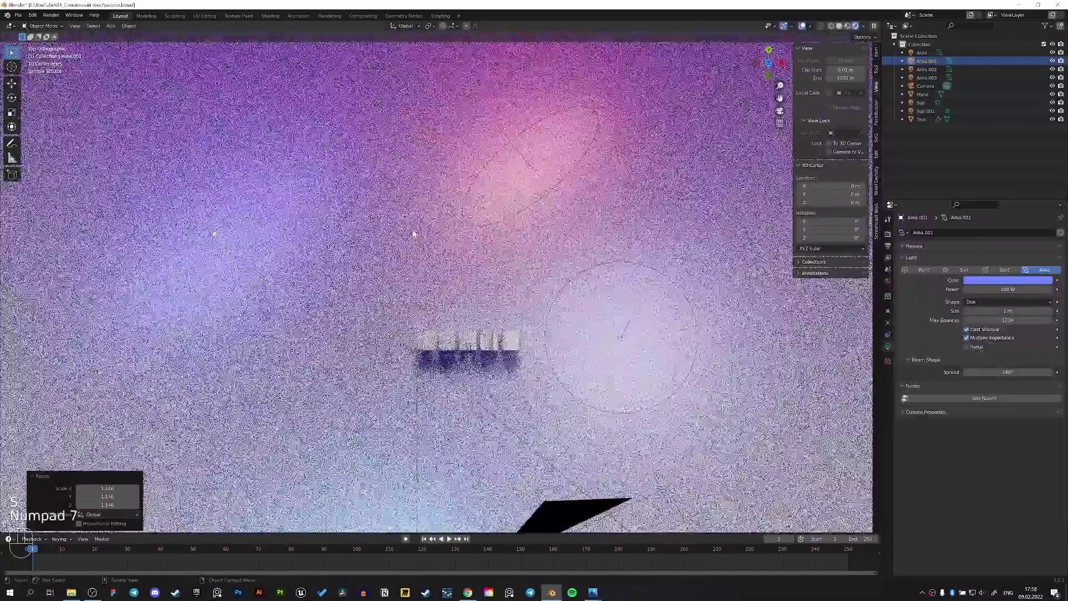
{"action": "key", "text": "z"}
{"action": "key", "text": "g"}
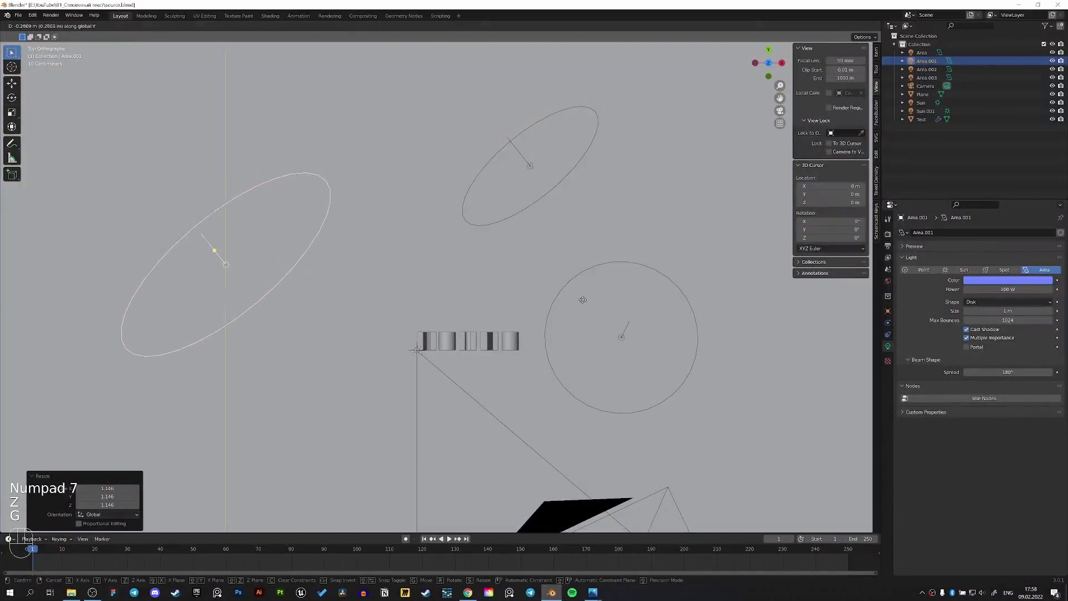
{"action": "left_click", "coordinate": [589, 316]}
{"action": "key", "text": "KP_0"}
{"action": "key", "text": "z"}
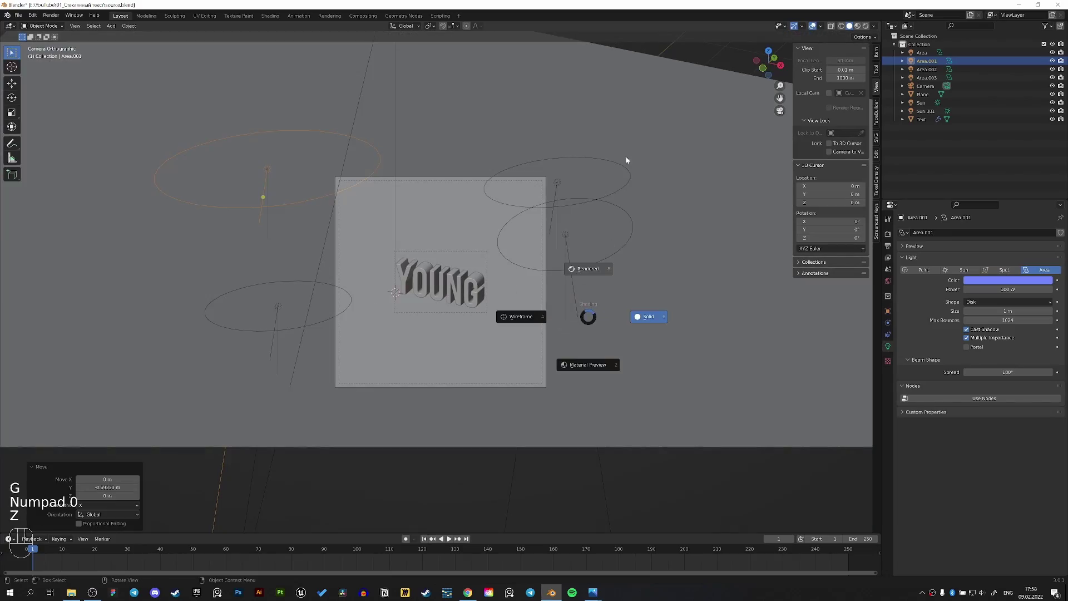
{"action": "key", "text": "ctrl+s"}
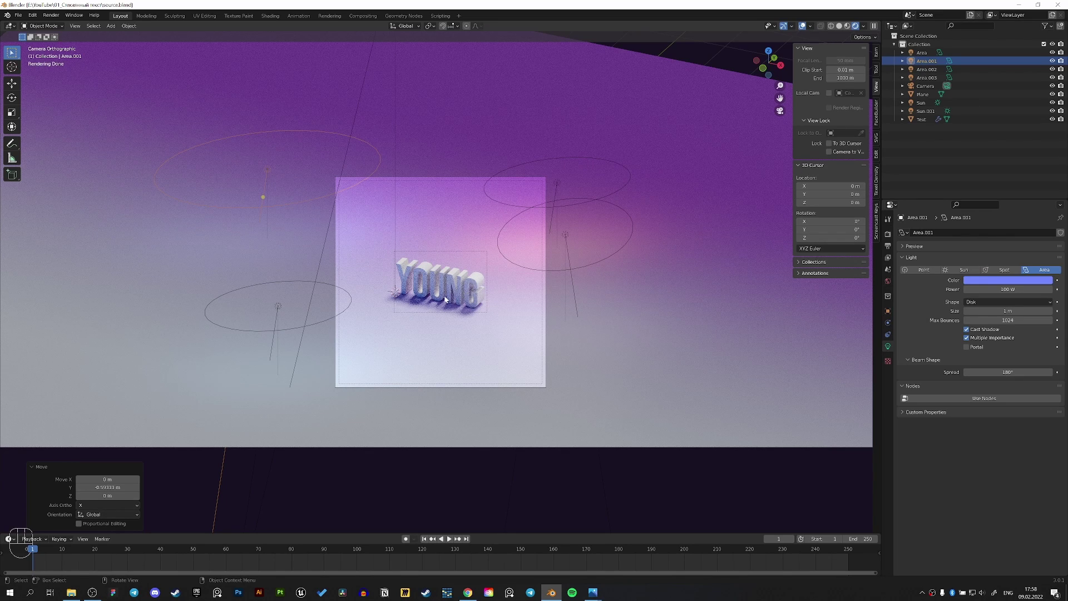
Step: Create a new material on the "YOUNG" text and open it in the Shading workspace
{"action": "scroll", "coordinate": [367, 338], "scroll_direction": "up", "scroll_amount": 3}
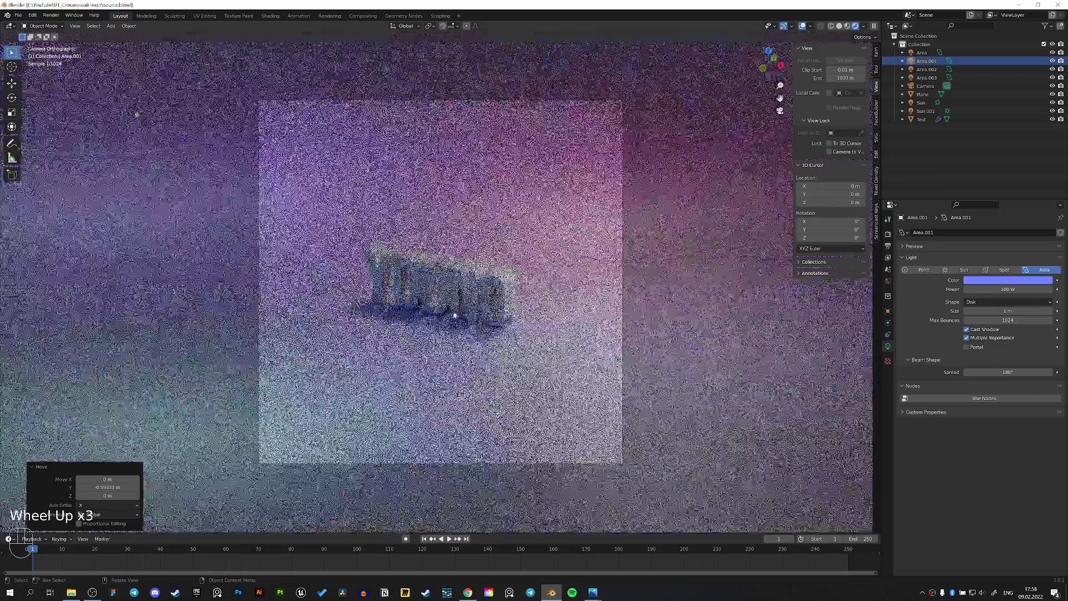
{"action": "left_click", "coordinate": [451, 303]}
{"action": "left_click", "coordinate": [888, 381]}
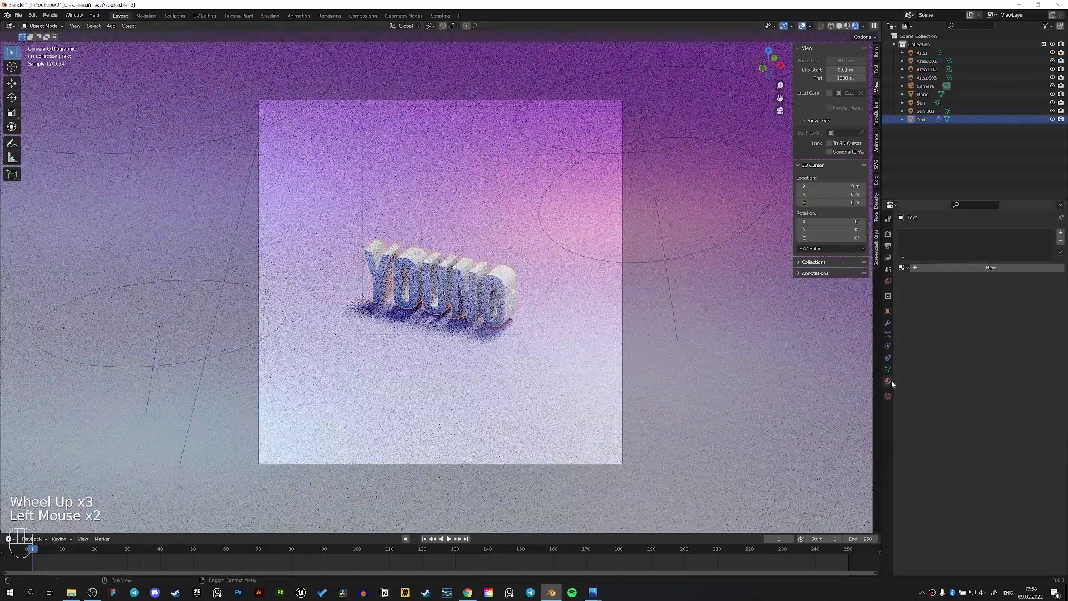
{"action": "left_click", "coordinate": [992, 268]}
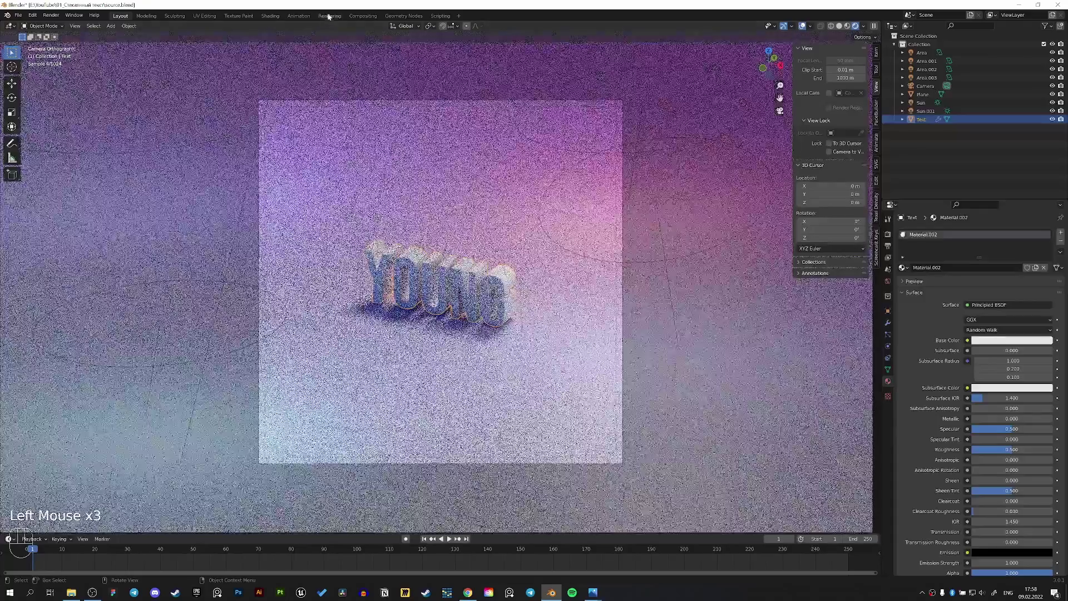
{"action": "left_click", "coordinate": [271, 16]}
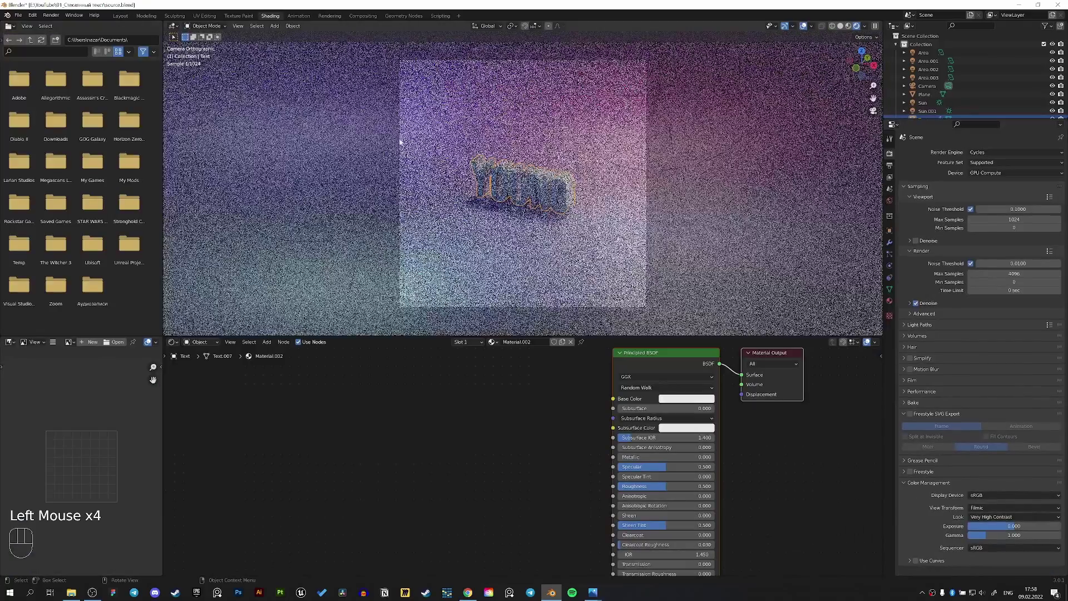
Step: Set the text material's Transmission to 1.000 and IOR to 2
{"action": "mouse_move", "coordinate": [571, 478]}
{"action": "middle_mouse_down"}
{"action": "mouse_move", "coordinate": [506, 475]}
{"action": "mouse_move", "coordinate": [456, 369]}
{"action": "middle_mouse_up"}
{"action": "left_click_drag", "start_coordinate": [526, 484], "coordinate": [601, 484]}
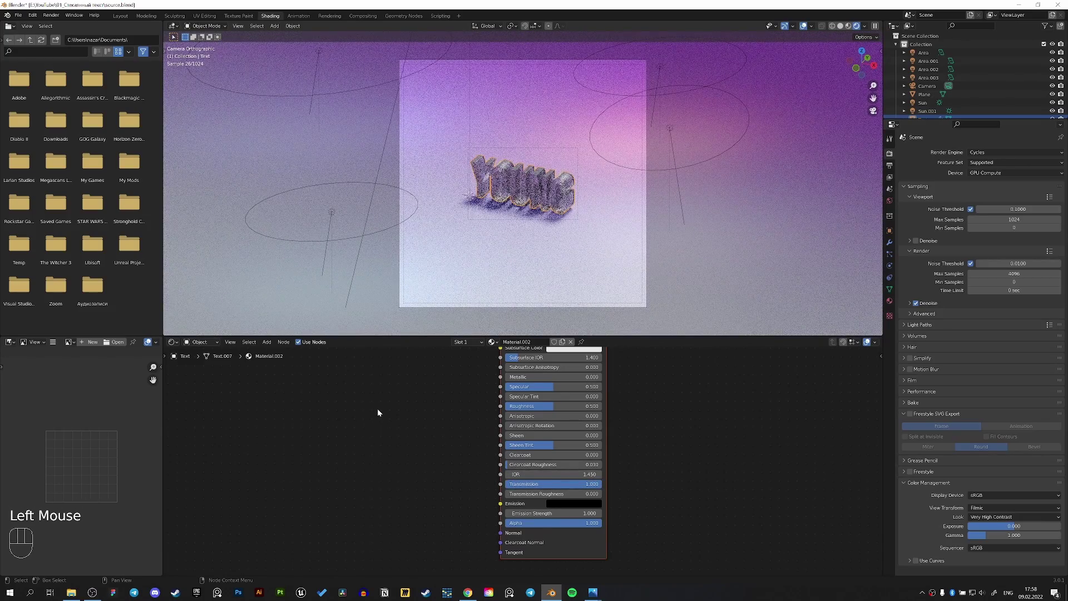
{"action": "left_click", "coordinate": [553, 475]}
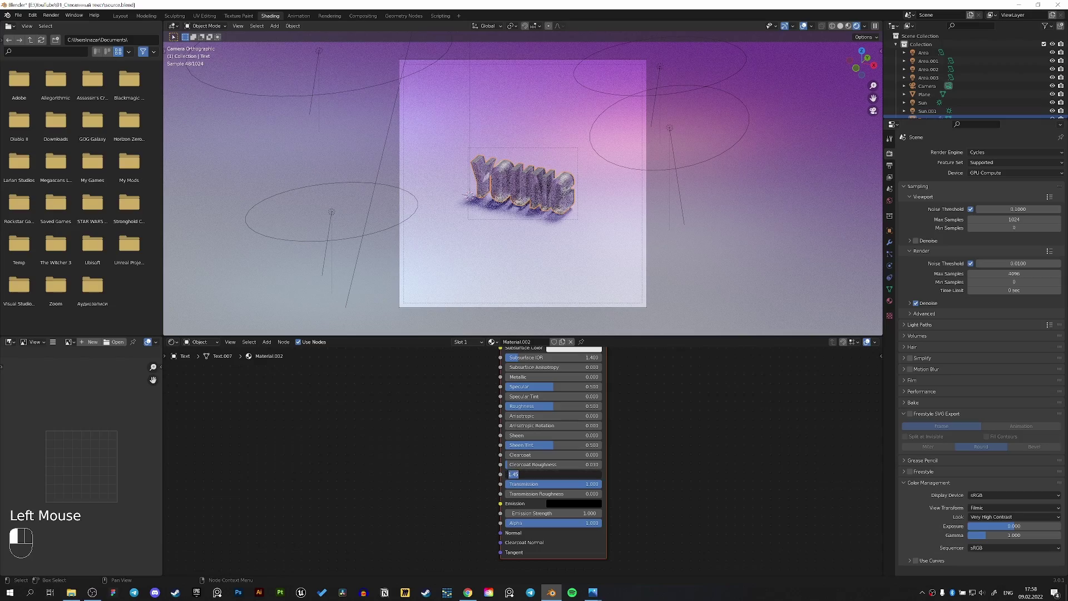
{"action": "type", "text": "2"}
{"action": "key", "text": "Return"}
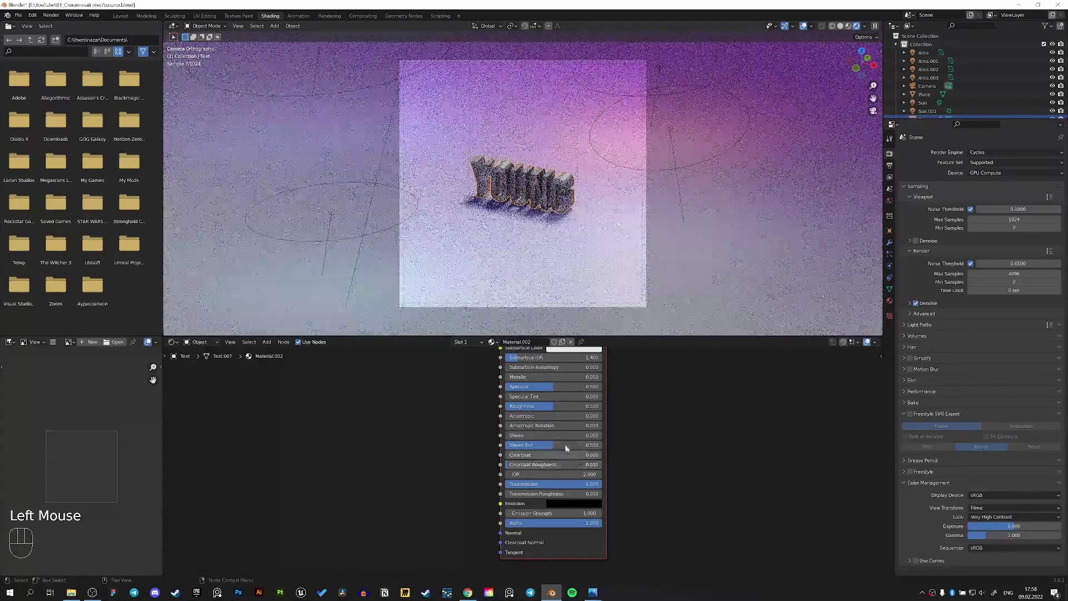
Step: Add a Hue/Saturation node and connect its Color output to the Principled BSDF's Base Color
{"action": "middle_click_drag", "start_coordinate": [458, 393], "coordinate": [441, 440]}
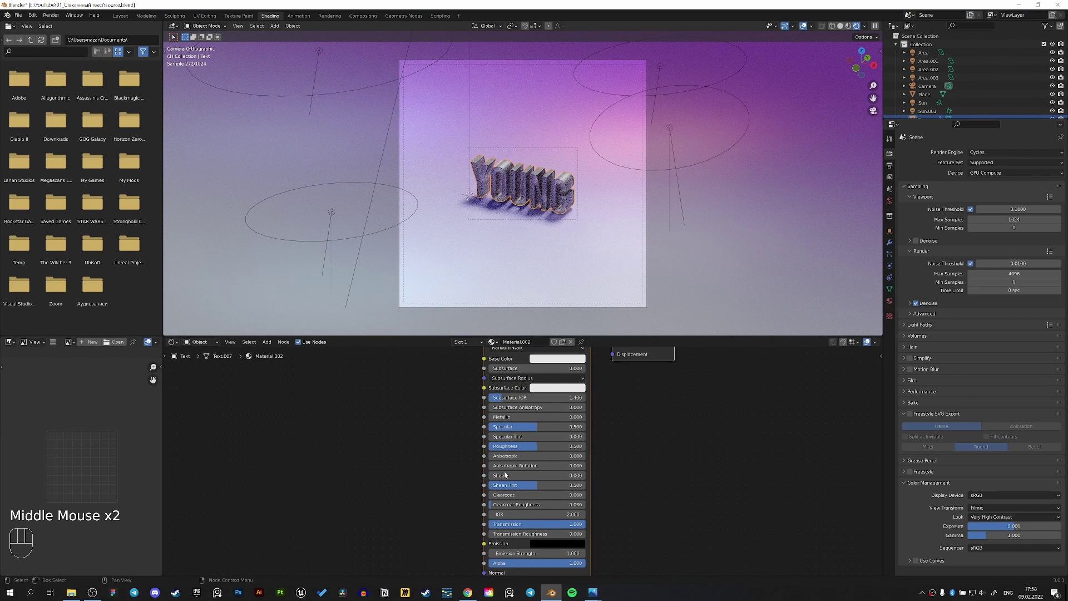
{"action": "key", "text": "shift+a"}
{"action": "type", "text": "hue"}
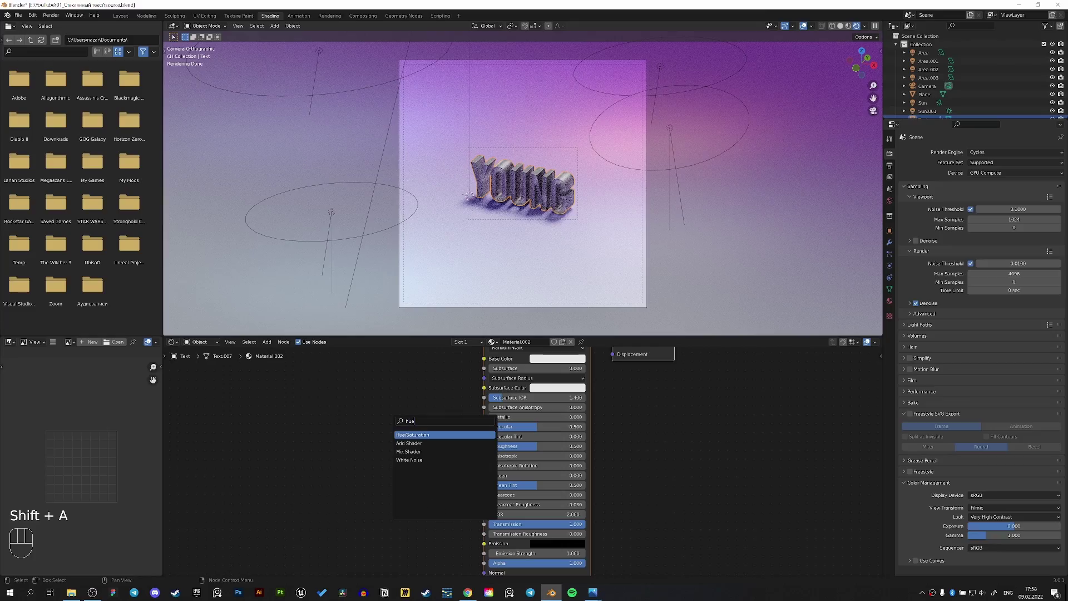
{"action": "key", "text": "Return"}
{"action": "left_click", "coordinate": [399, 368]}
{"action": "middle_click_drag", "start_coordinate": [493, 438], "coordinate": [489, 466]}
{"action": "left_click_drag", "start_coordinate": [461, 409], "coordinate": [482, 386]}
Step: Add a ColorRamp node and connect its Color output to the Hue Saturation Value node's Color input
{"action": "middle_click_drag", "start_coordinate": [440, 415], "coordinate": [513, 410]}
{"action": "key", "text": "shift+a"}
{"action": "type", "text": "c"}
{"action": "key", "text": "BackSpace"}
{"action": "key", "text": "alt+shift"}
{"action": "type", "text": "сщ"}
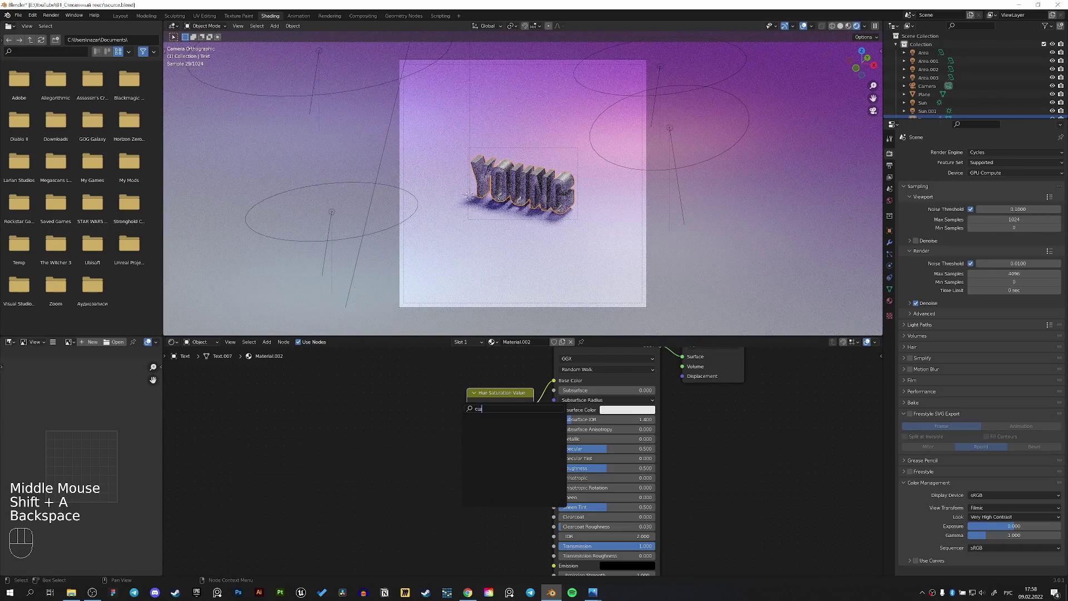
{"action": "type", "text": "д"}
{"action": "key", "text": "BackSpace"}
{"action": "key", "text": "BackSpace"}
{"action": "key", "text": "BackSpace"}
{"action": "key", "text": "alt+shift"}
{"action": "type", "text": "col"}
{"action": "key", "text": "Return"}
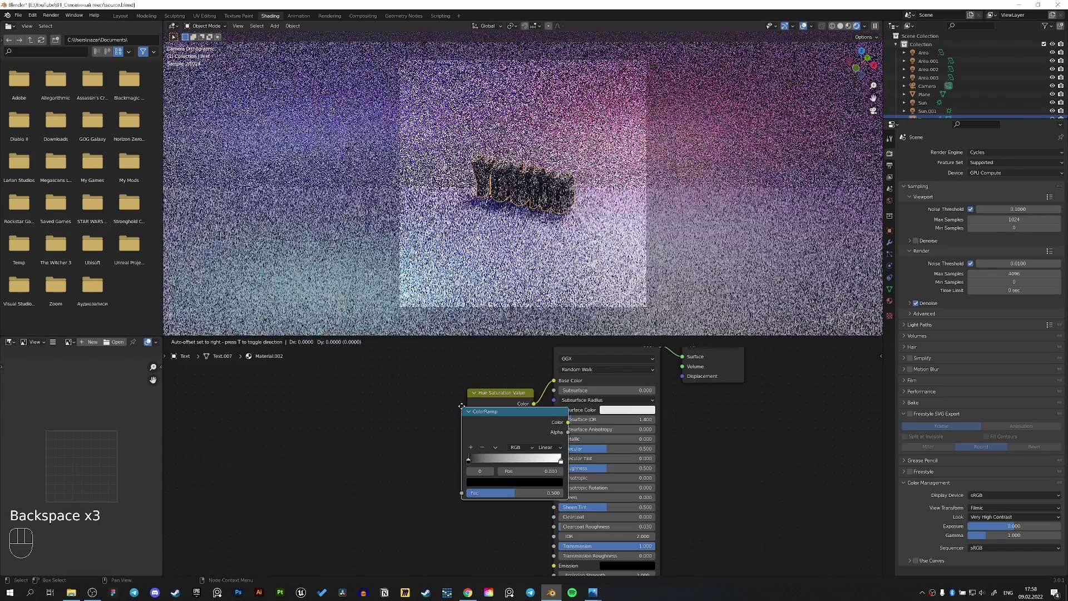
{"action": "left_click", "coordinate": [348, 414]}
{"action": "left_click_drag", "start_coordinate": [445, 423], "coordinate": [468, 453]}
Step: Add a Gradient Texture linked to the ColorRamp's Fac, and give it Mapping and Texture Coordinate nodes
{"action": "middle_click_drag", "start_coordinate": [348, 439], "coordinate": [390, 428]}
{"action": "key", "text": "shift+a"}
{"action": "type", "text": "gra"}
{"action": "key", "text": "Return"}
{"action": "left_click", "coordinate": [286, 456]}
{"action": "left_click_drag", "start_coordinate": [339, 467], "coordinate": [380, 482]}
{"action": "middle_click_drag", "start_coordinate": [389, 466], "coordinate": [519, 411]}
{"action": "left_click", "coordinate": [431, 465]}
{"action": "key", "text": "ctrl+t"}
Step: Move the ColorRamp's white stop to position 0.164 and frame the text in Material Preview shading
{"action": "middle_click_drag", "start_coordinate": [525, 458], "coordinate": [505, 475]}
{"action": "scroll", "coordinate": [529, 424], "scroll_direction": "up", "scroll_amount": 2}
{"action": "scroll", "coordinate": [530, 425], "scroll_direction": "up", "scroll_amount": 2}
{"action": "left_click_drag", "start_coordinate": [624, 392], "coordinate": [435, 405]}
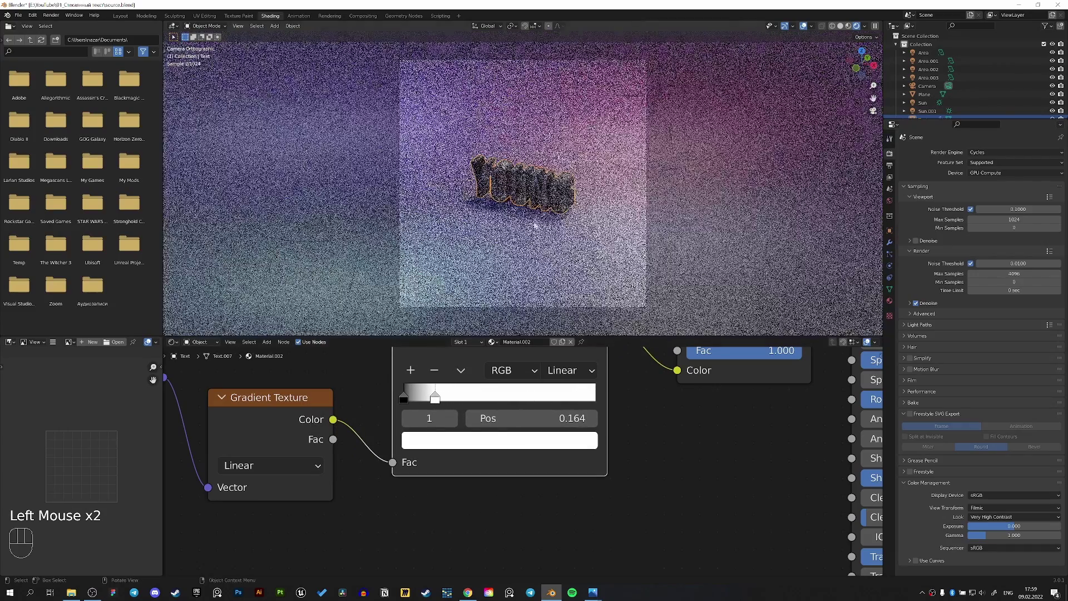
{"action": "key", "text": "z"}
{"action": "left_click", "coordinate": [549, 308]}
{"action": "key", "text": "KP_Decimal"}
{"action": "middle_click_drag", "start_coordinate": [545, 263], "coordinate": [597, 241]}
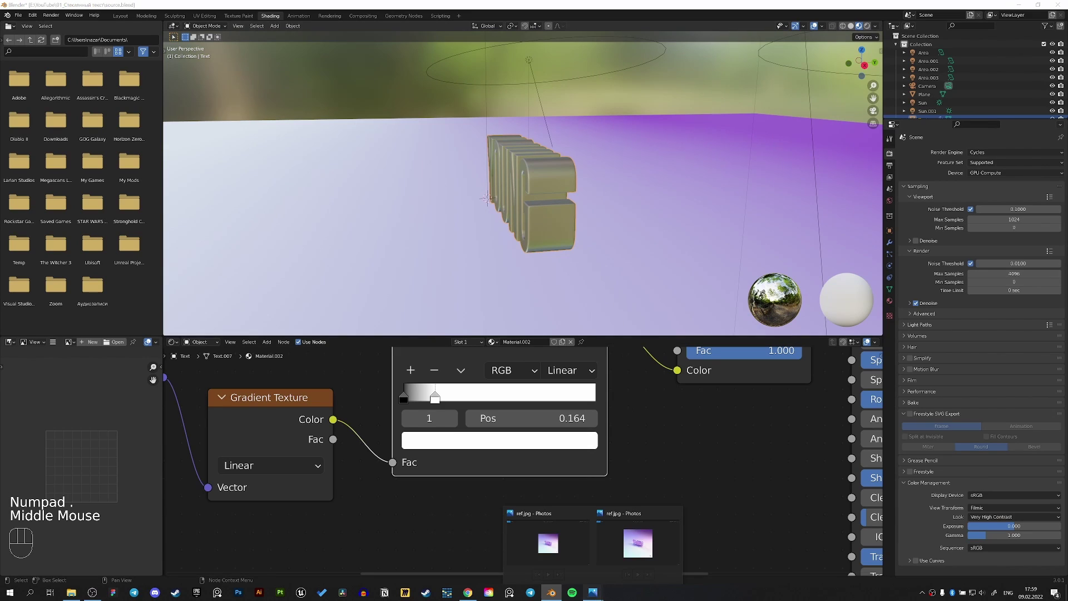
Step: Check the ref.jpg reference image, return to Blender and recolour the ColorRamp's black stop at position 0 to pink
{"action": "left_click", "coordinate": [630, 542]}
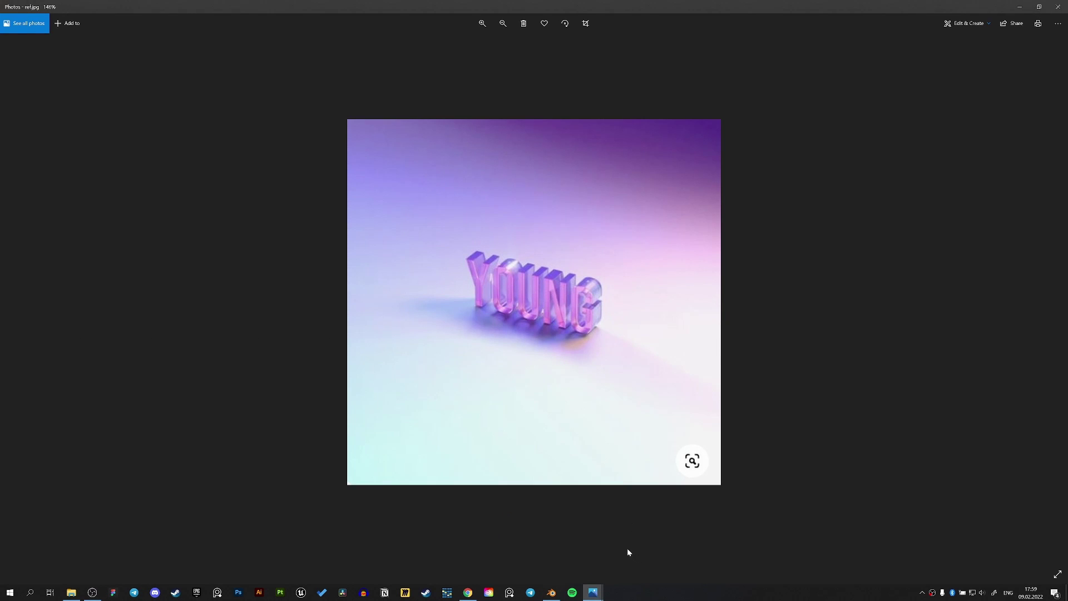
{"action": "left_click", "coordinate": [552, 592]}
{"action": "middle_click_drag", "start_coordinate": [563, 218], "coordinate": [566, 273]}
{"action": "middle_click_drag", "start_coordinate": [570, 433], "coordinate": [579, 443]}
{"action": "left_click", "coordinate": [410, 405]}
{"action": "left_click", "coordinate": [425, 445]}
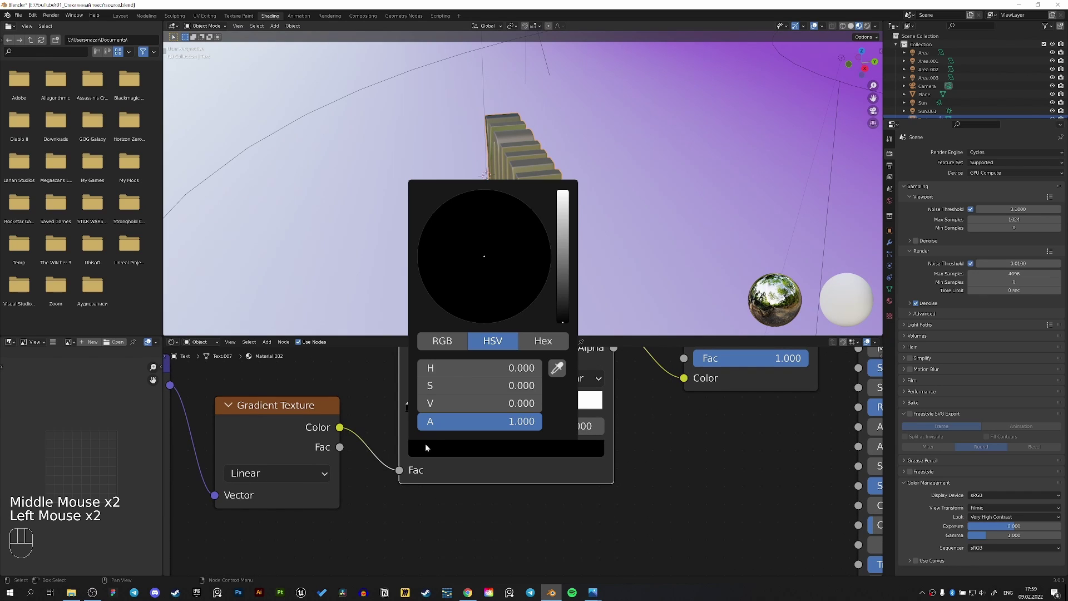
{"action": "left_click_drag", "start_coordinate": [562, 276], "coordinate": [563, 195]}
{"action": "left_click_drag", "start_coordinate": [493, 266], "coordinate": [491, 276]}
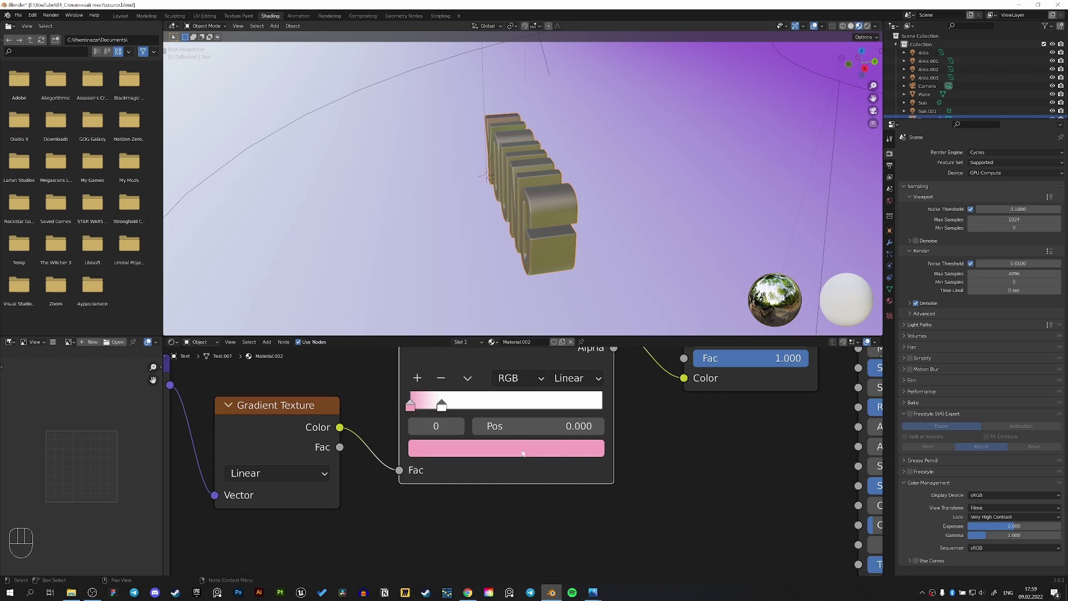
Step: Set the ColorRamp interpolation to Constant and colour its second stop lavender with H 0.680, S 0.449 and V 1.000
{"action": "left_click", "coordinate": [442, 407]}
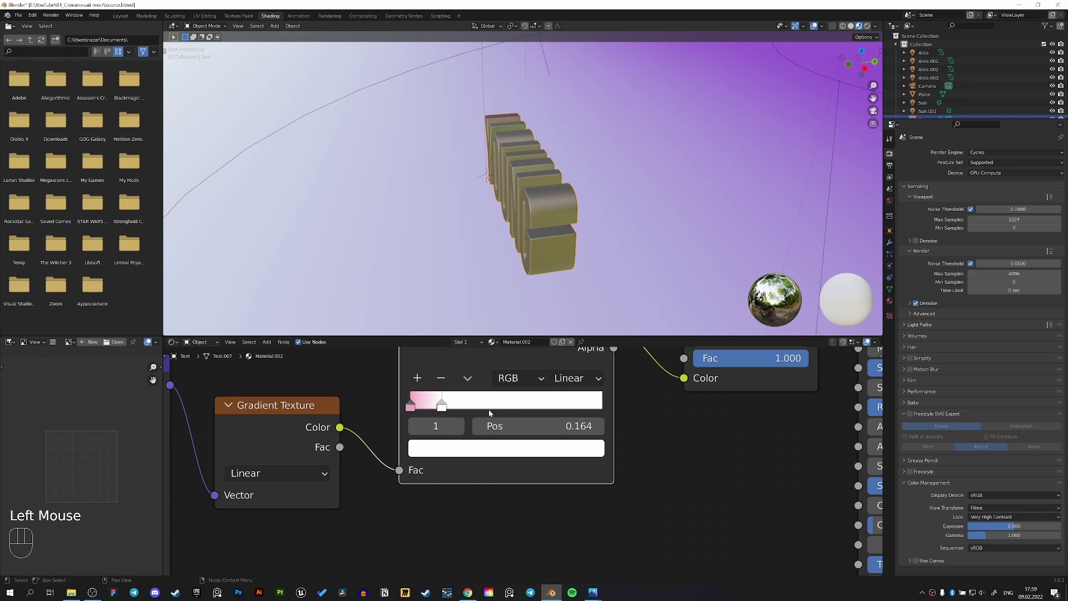
{"action": "left_click", "coordinate": [573, 379]}
{"action": "left_click", "coordinate": [581, 478]}
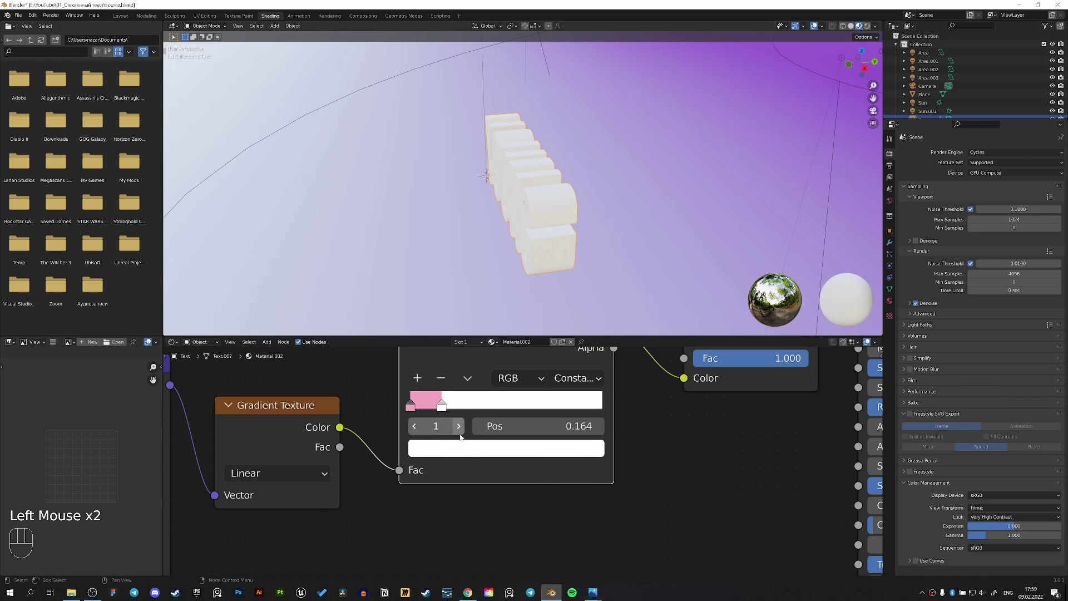
{"action": "left_click", "coordinate": [501, 449]}
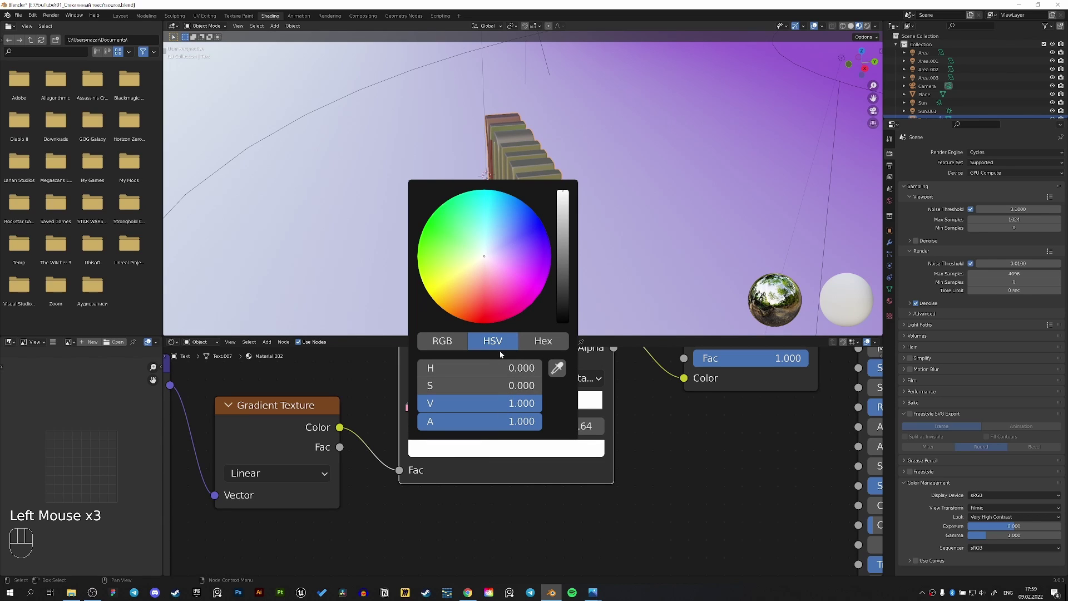
{"action": "left_click_drag", "start_coordinate": [501, 247], "coordinate": [509, 236]}
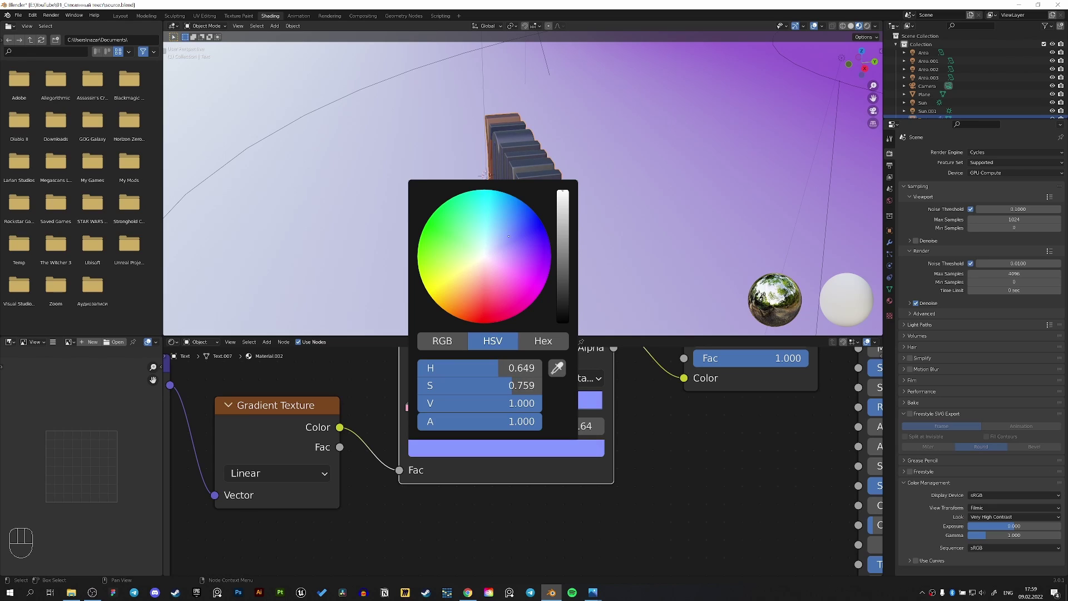
{"action": "left_click", "coordinate": [483, 449]}
{"action": "left_click_drag", "start_coordinate": [510, 237], "coordinate": [499, 249]}
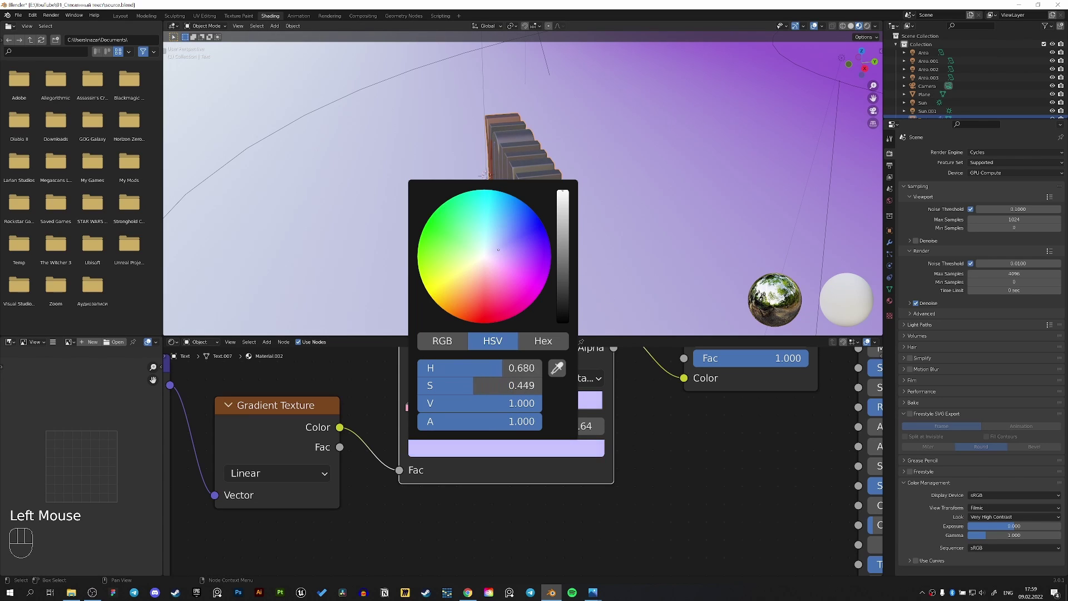
{"action": "left_click", "coordinate": [487, 478]}
Step: Set the Mapping node's Z rotation to -90° so the gradient runs vertically across the text
{"action": "middle_click_drag", "start_coordinate": [541, 259], "coordinate": [603, 250]}
{"action": "scroll", "coordinate": [450, 519], "scroll_direction": "down", "scroll_amount": 2}
{"action": "middle_click_drag", "start_coordinate": [451, 519], "coordinate": [566, 456]}
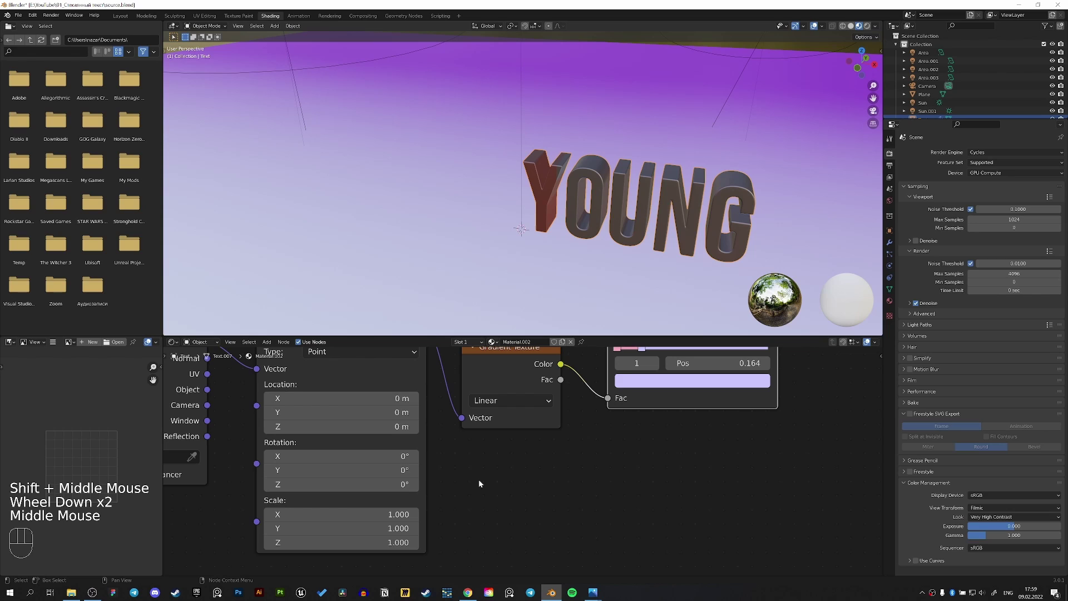
{"action": "left_click", "coordinate": [368, 485]}
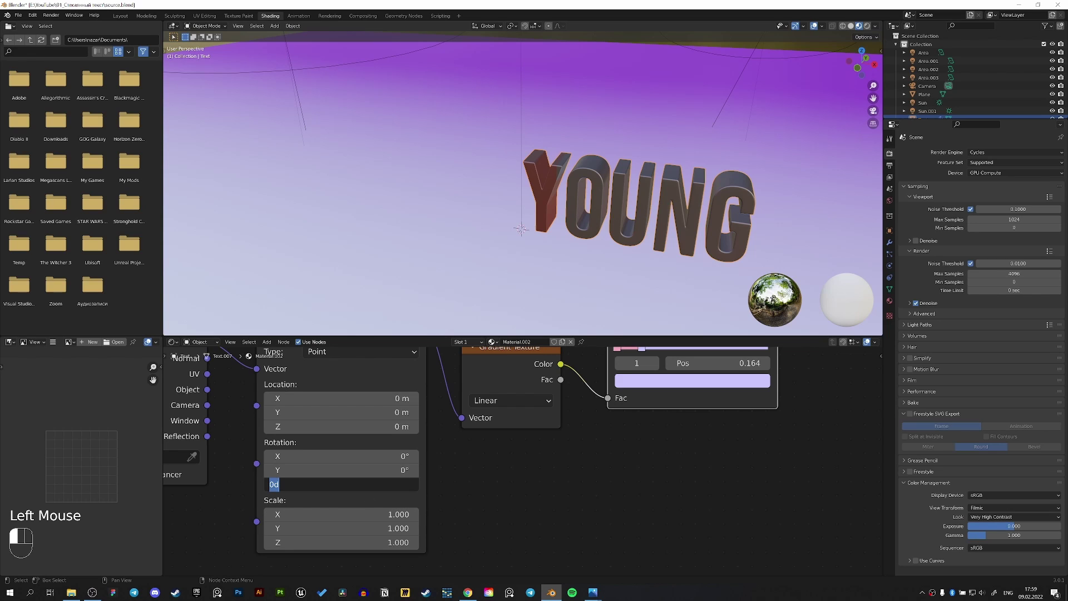
{"action": "type", "text": "-90"}
{"action": "key", "text": "Return"}
{"action": "middle_click_drag", "start_coordinate": [460, 480], "coordinate": [578, 474]}
{"action": "left_click_drag", "start_coordinate": [325, 383], "coordinate": [409, 382]}
{"action": "middle_click_drag", "start_coordinate": [450, 431], "coordinate": [392, 479]}
{"action": "middle_click_drag", "start_coordinate": [737, 243], "coordinate": [683, 221]}
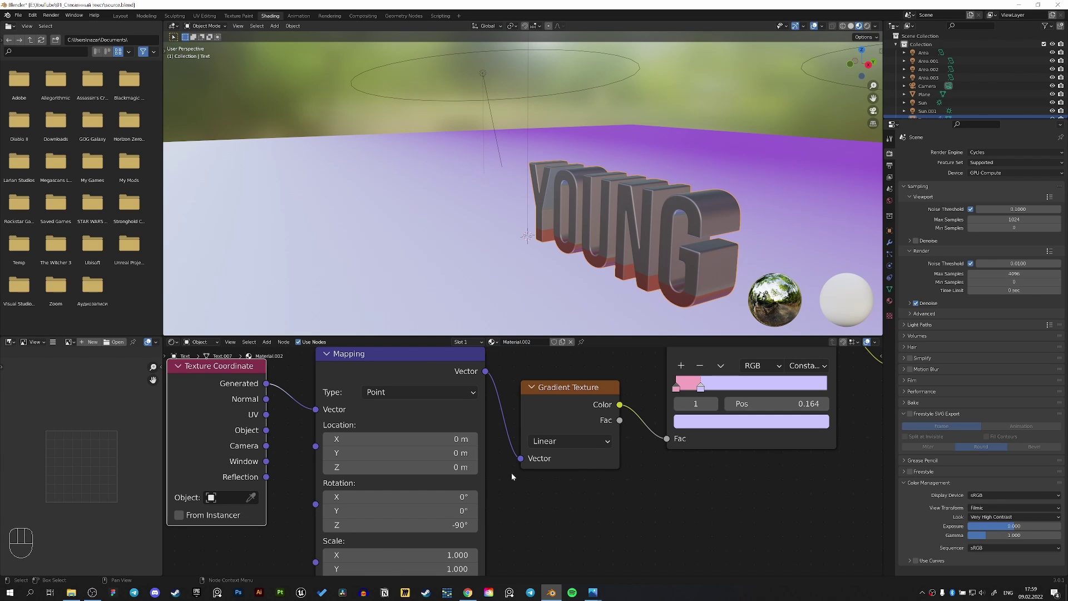
{"action": "middle_click_drag", "start_coordinate": [512, 480], "coordinate": [494, 518]}
{"action": "left_click_drag", "start_coordinate": [428, 564], "coordinate": [447, 549]}
{"action": "key", "text": "ctrl+z"}
{"action": "key", "text": "ctrl+z"}
{"action": "left_click", "coordinate": [419, 532]}
{"action": "key", "text": "Escape"}
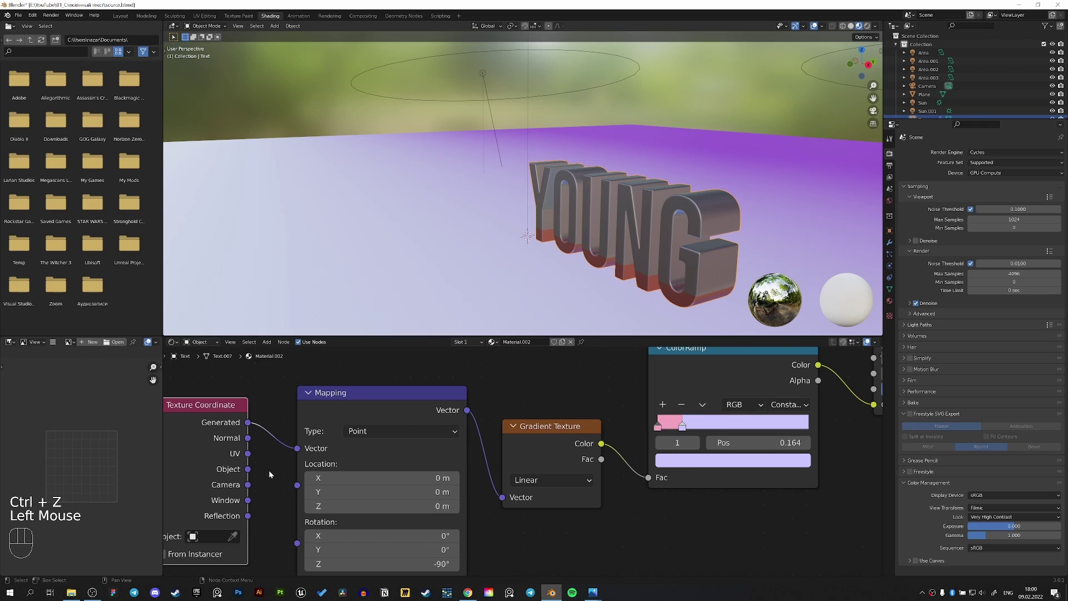
Step: Connect the Texture Coordinate's Object output to the Mapping node's Vector input
{"action": "left_click_drag", "start_coordinate": [247, 469], "coordinate": [298, 448]}
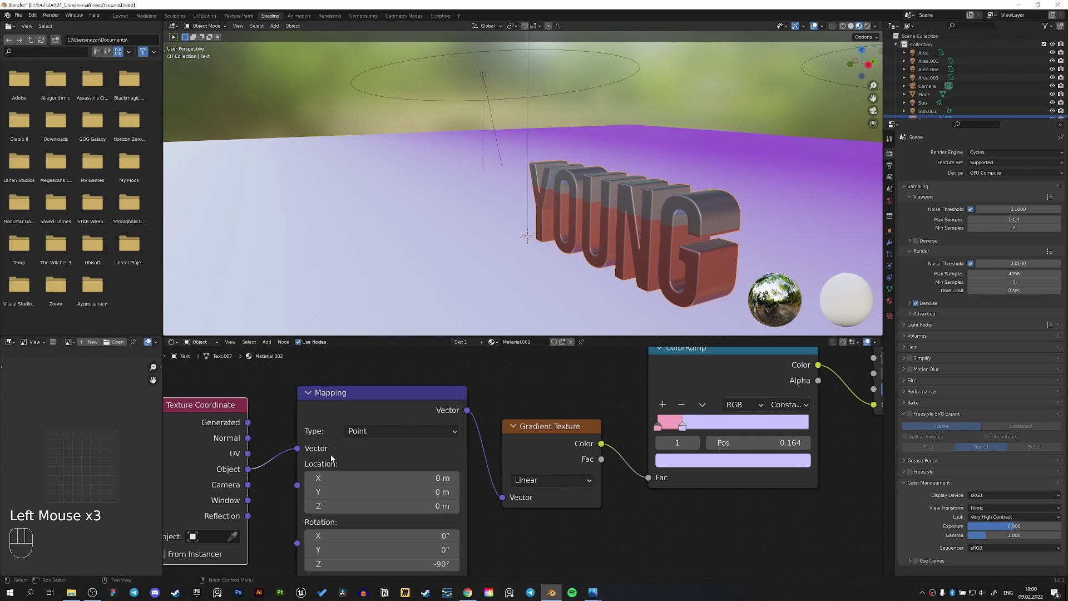
Step: Try an X rotation of -90° on the Mapping node with an X location of 0.07 m
{"action": "left_click", "coordinate": [429, 536]}
{"action": "left_click_drag", "start_coordinate": [429, 536], "coordinate": [461, 535]}
{"action": "left_click", "coordinate": [430, 536]}
{"action": "type", "text": "90"}
{"action": "key", "text": "Return"}
{"action": "left_click", "coordinate": [430, 535]}
{"action": "type", "text": "-90"}
{"action": "key", "text": "Return"}
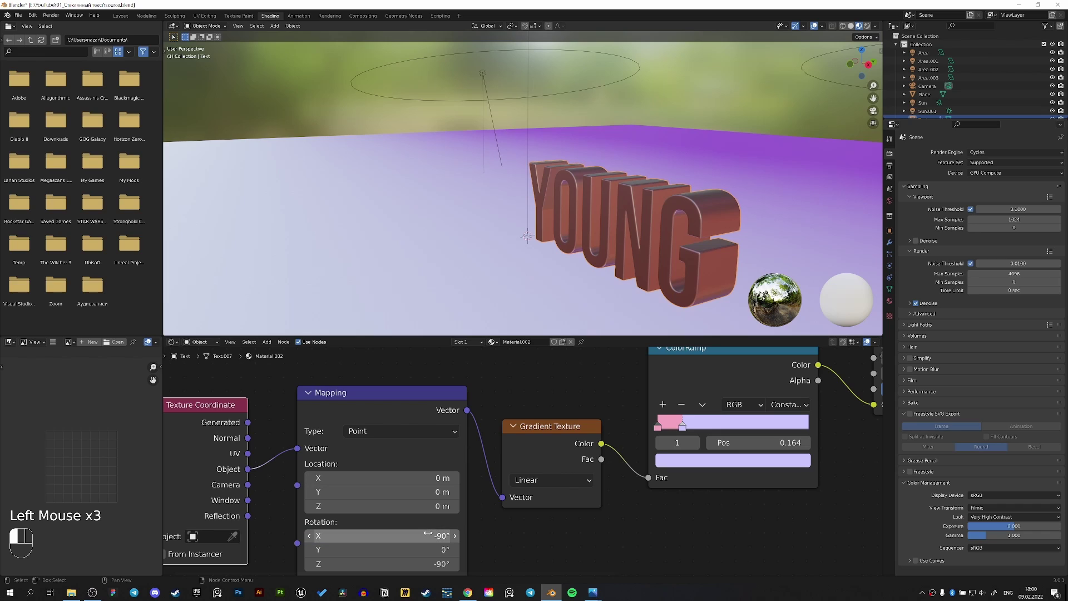
{"action": "mouse_move", "coordinate": [432, 479]}
{"action": "left_mouse_down", "text": "shift"}
{"action": "mouse_move", "coordinate": [465, 478]}
{"action": "mouse_move", "coordinate": [423, 478]}
{"action": "left_mouse_up", "text": "shift"}
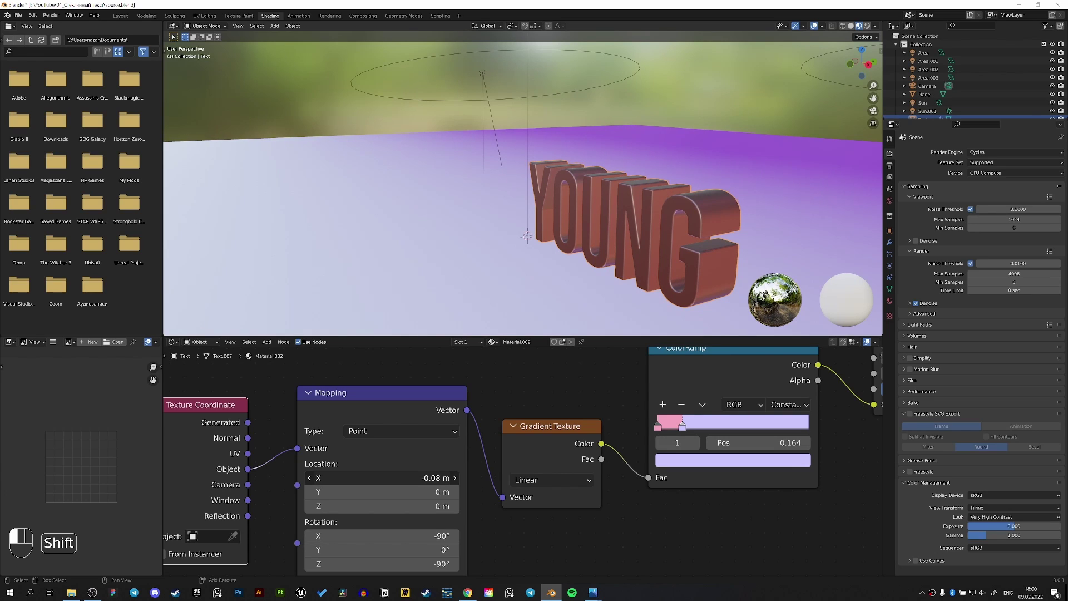
{"action": "left_click_drag", "start_coordinate": [423, 479], "coordinate": [427, 478], "text": "shift"}
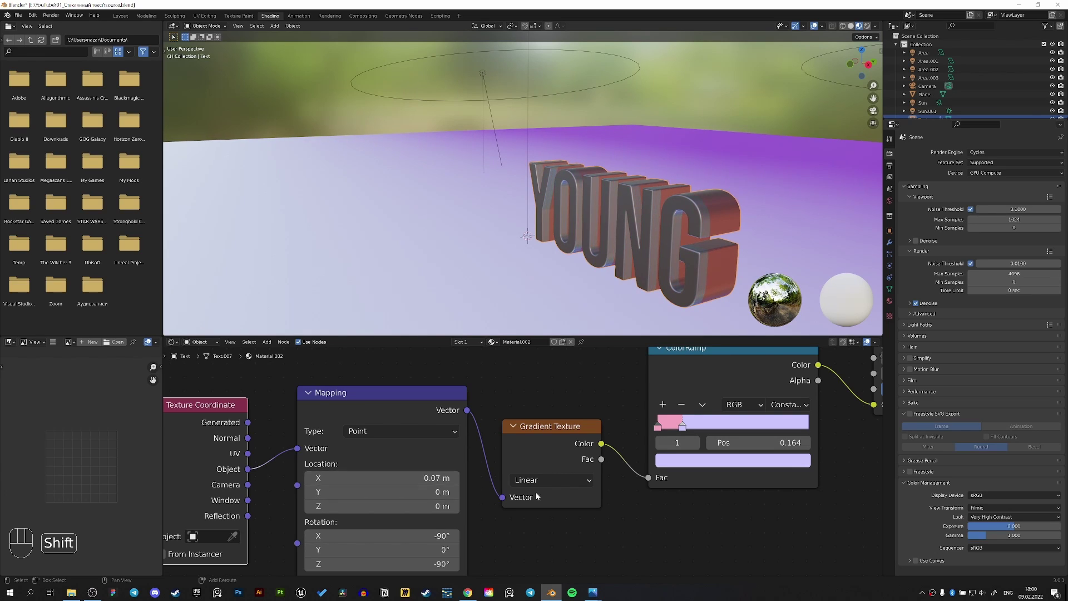
Step: Set the Mapping node's X rotation to 90°
{"action": "middle_click_drag", "start_coordinate": [423, 478], "coordinate": [352, 474], "text": "shift"}
{"action": "left_click", "coordinate": [312, 531]}
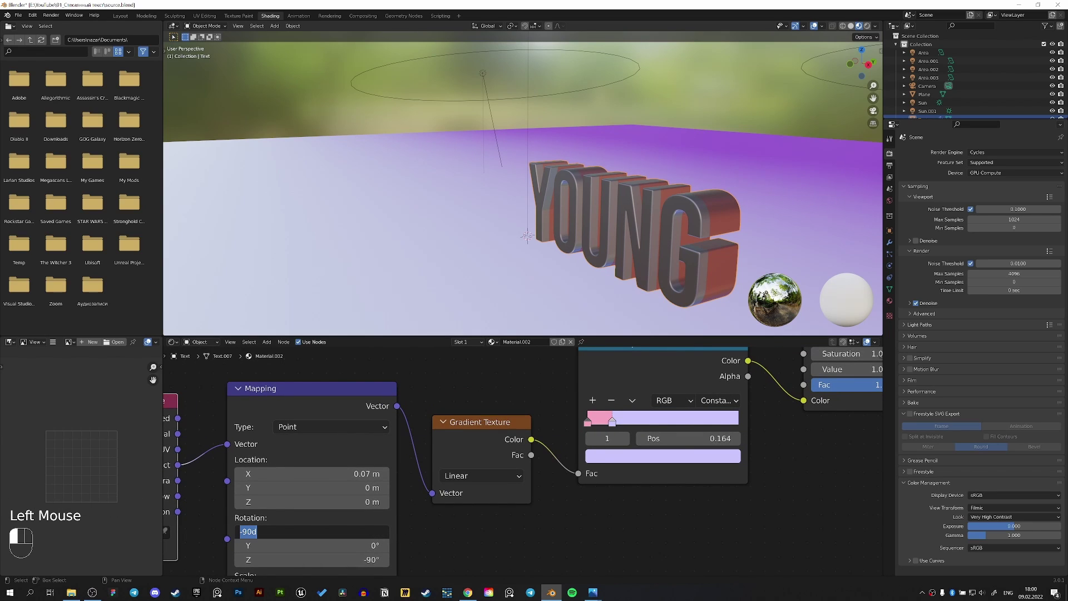
{"action": "type", "text": "90"}
{"action": "key", "text": "Return"}
Step: Shift the gradient toward the letters' front faces by adjusting the Mapping node's X location to 0.32 m
{"action": "mouse_move", "coordinate": [369, 476]}
{"action": "left_mouse_down", "text": "shift"}
{"action": "mouse_move", "coordinate": [386, 475]}
{"action": "mouse_move", "coordinate": [317, 475]}
{"action": "left_mouse_up", "text": "shift"}
{"action": "key", "text": "KP_0"}
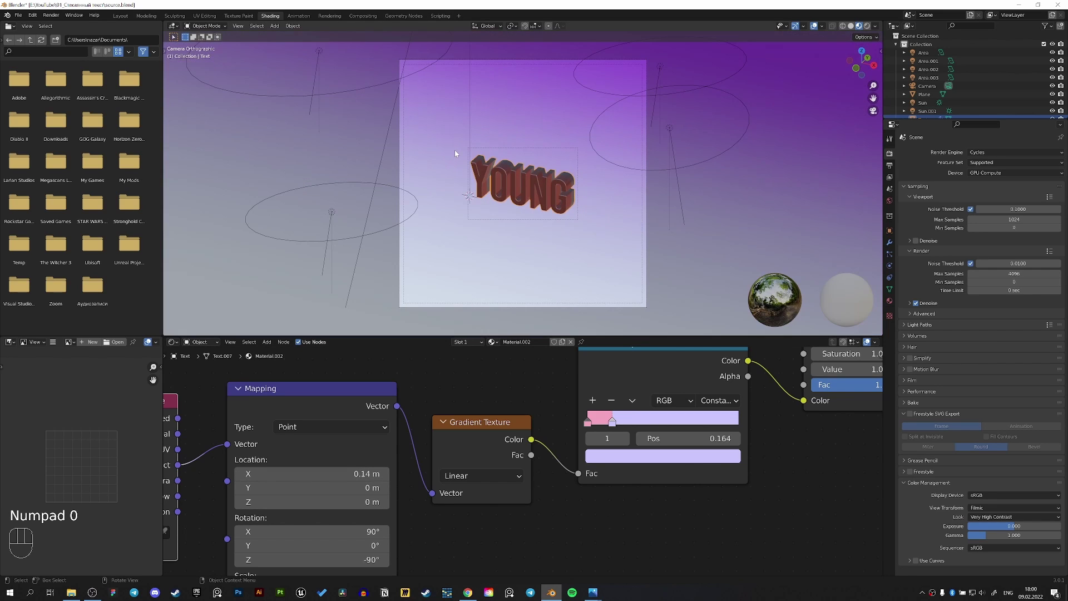
{"action": "scroll", "coordinate": [615, 139], "scroll_direction": "up", "scroll_amount": 4}
{"action": "middle_click_drag", "start_coordinate": [676, 178], "coordinate": [504, 185], "text": "shift"}
{"action": "scroll", "coordinate": [558, 194], "scroll_direction": "up", "scroll_amount": 1}
{"action": "scroll", "coordinate": [523, 185], "scroll_direction": "up", "scroll_amount": 4}
{"action": "middle_click_drag", "start_coordinate": [586, 195], "coordinate": [565, 192]}
{"action": "left_click_drag", "start_coordinate": [365, 474], "coordinate": [399, 475], "text": "shift"}
Step: Try an X location of 0.33 m on the Mapping node and undo it
{"action": "double_click", "coordinate": [365, 475]}
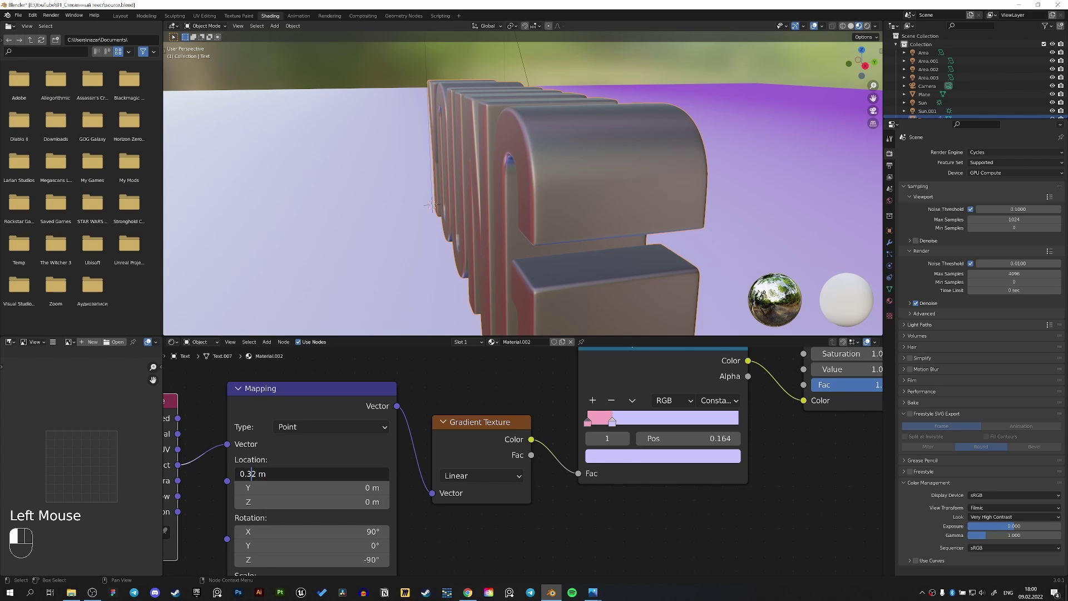
{"action": "key", "text": "BackSpace"}
{"action": "type", "text": "3"}
{"action": "key", "text": "Return"}
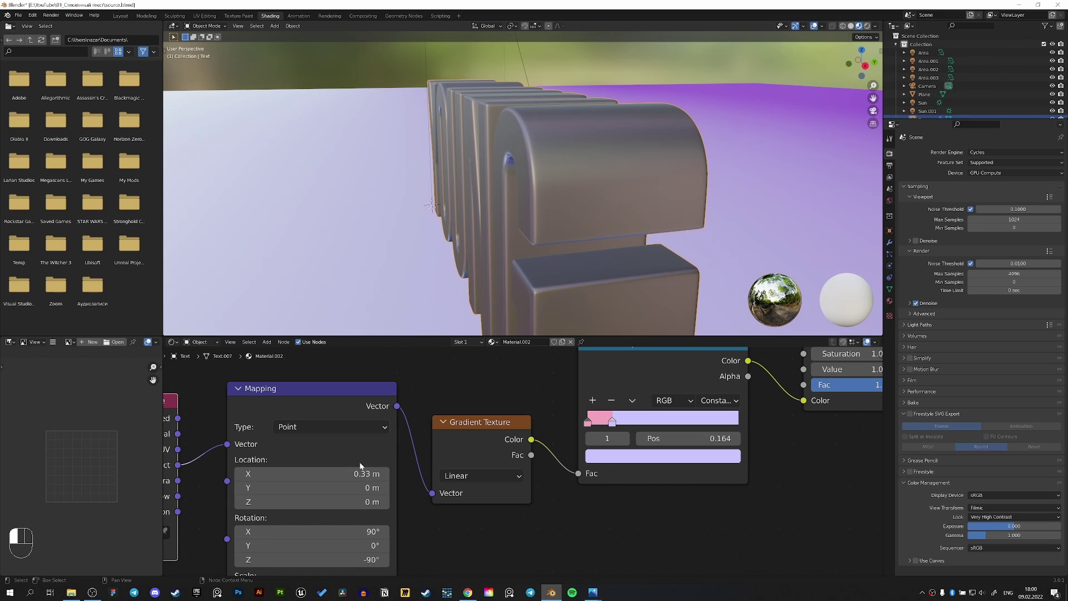
{"action": "key", "text": "ctrl+z"}
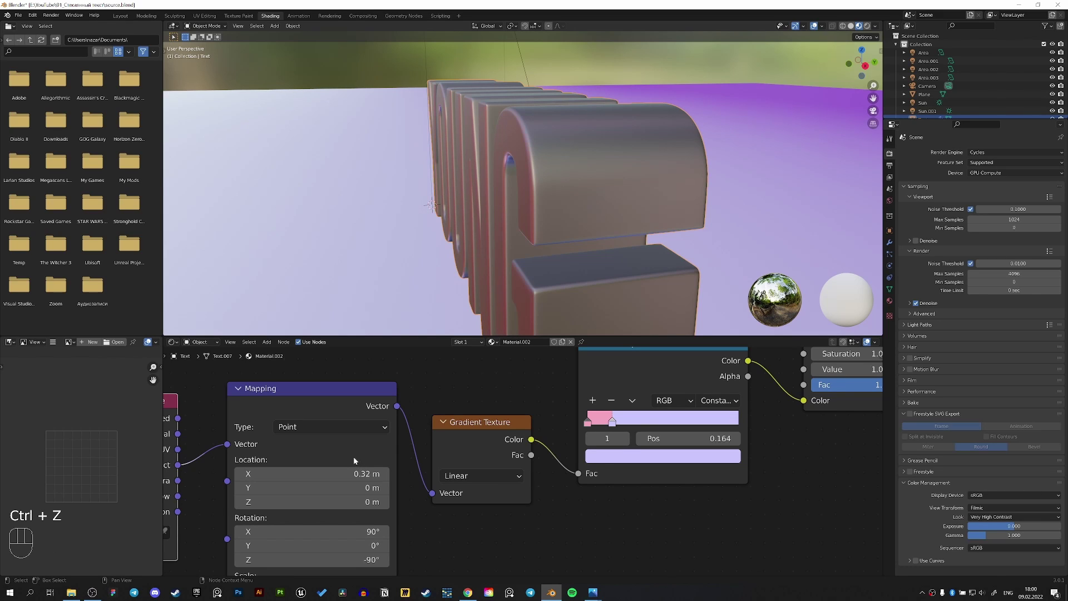
Step: Try a finer X location of 0.328 m on the Mapping node
{"action": "left_click", "coordinate": [320, 472]}
{"action": "left_click", "coordinate": [257, 474]}
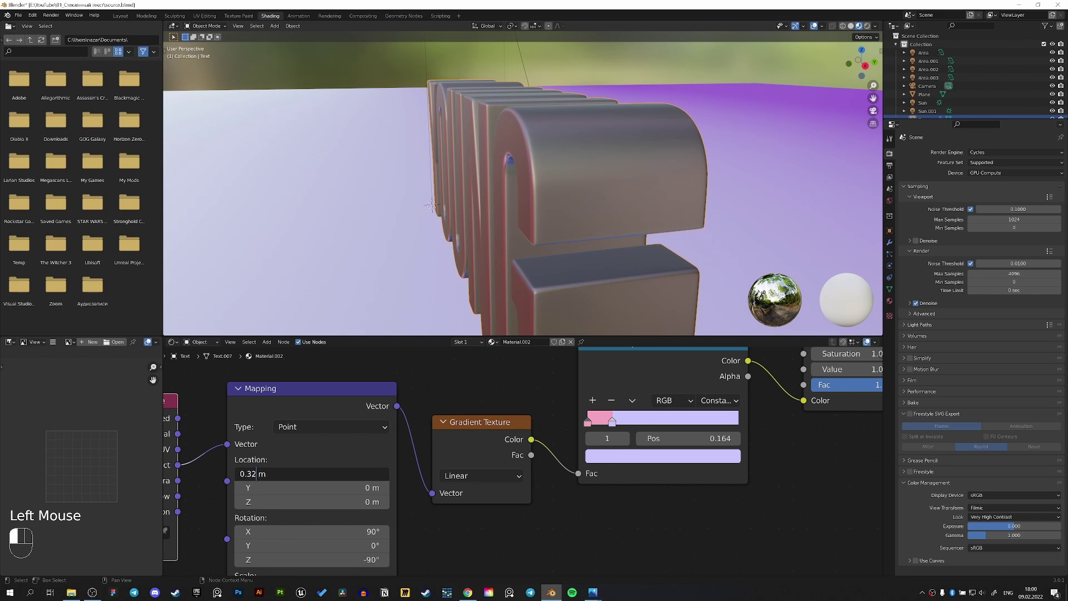
{"action": "type", "text": "2"}
{"action": "key", "text": "Return"}
{"action": "left_click", "coordinate": [293, 468]}
{"action": "key", "text": "Right"}
{"action": "key", "text": "BackSpace"}
{"action": "key", "text": "Return"}
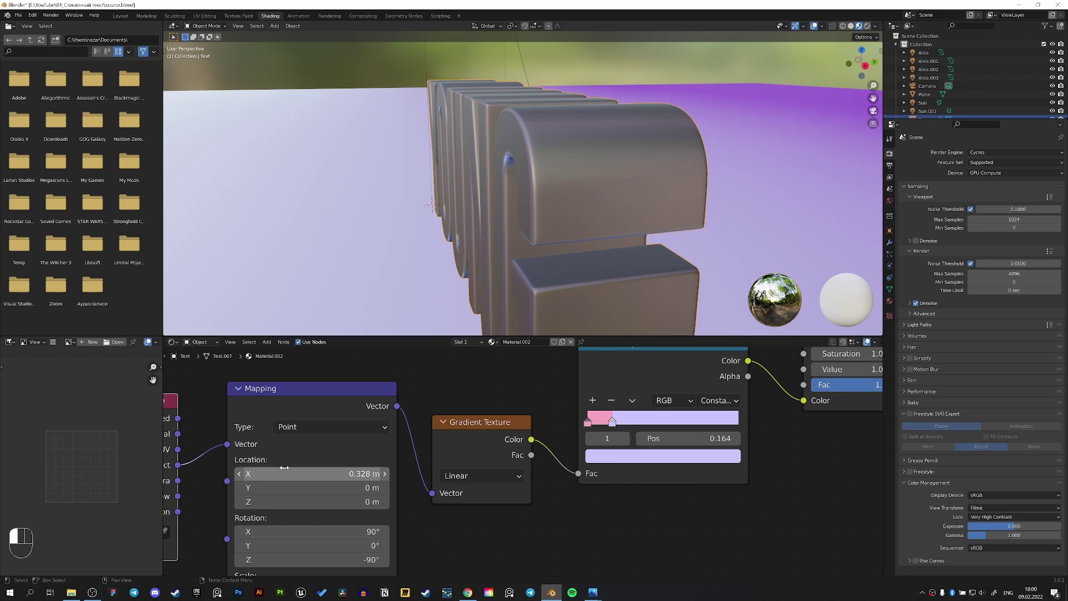
Step: Fine-tune the Mapping node's X location to 0.315 m, trying 0.318 m first
{"action": "left_click", "coordinate": [285, 468]}
{"action": "left_click", "coordinate": [256, 474]}
{"action": "key", "text": "BackSpace"}
{"action": "key", "text": "BackSpace"}
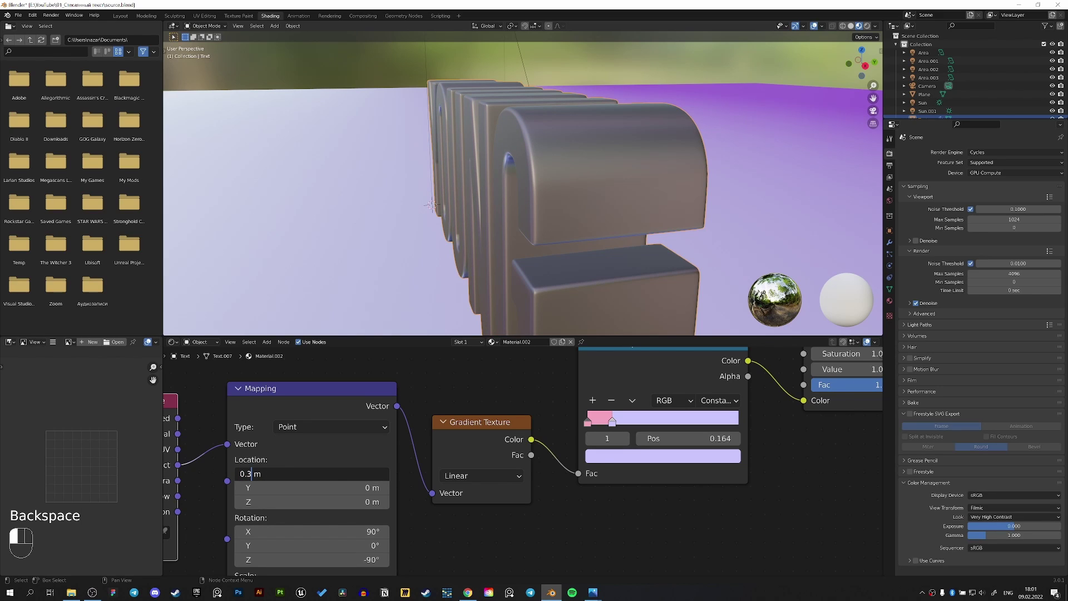
{"action": "type", "text": "18"}
{"action": "key", "text": "Return"}
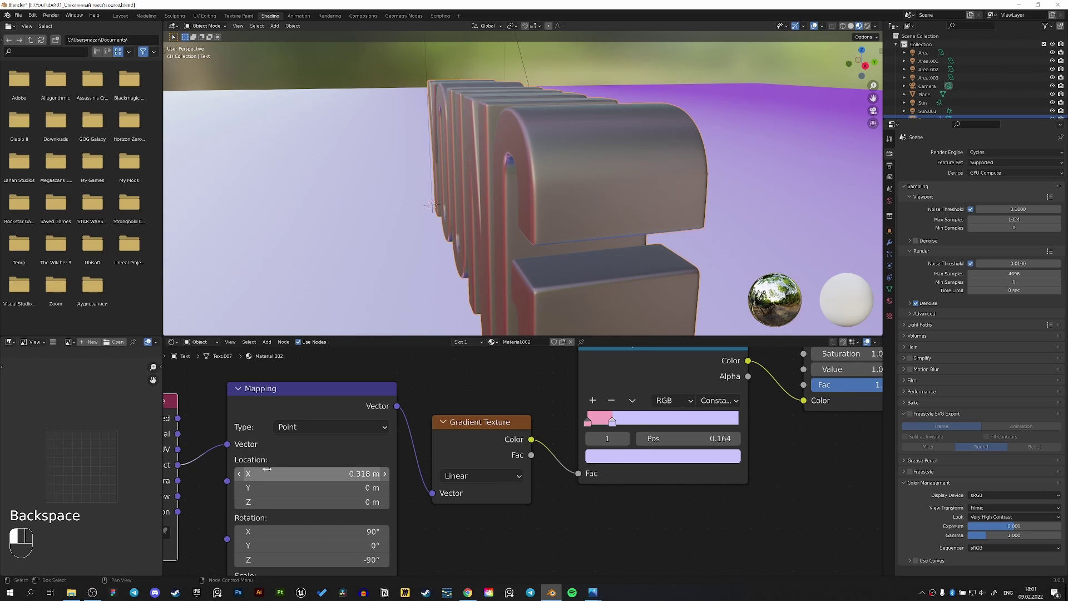
{"action": "triple_click", "coordinate": [268, 473]}
{"action": "left_click", "coordinate": [261, 474]}
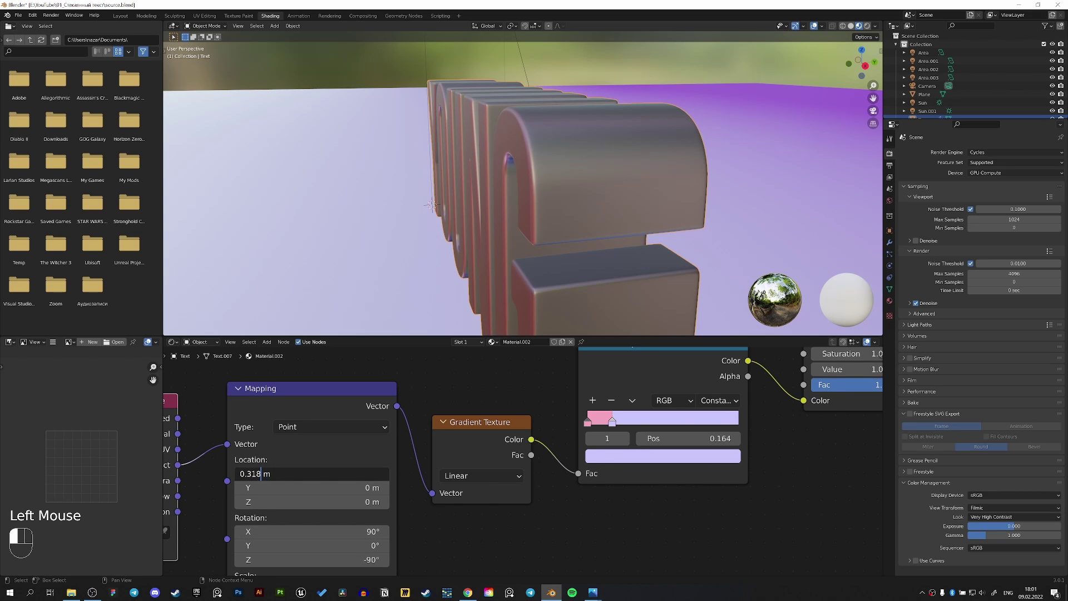
{"action": "type", "text": "5"}
{"action": "key", "text": "Return"}
Step: Inspect the text's gradient from the camera view in Rendered shading
{"action": "scroll", "coordinate": [485, 226], "scroll_direction": "down", "scroll_amount": 2}
{"action": "middle_click_drag", "start_coordinate": [485, 226], "coordinate": [581, 215]}
{"action": "scroll", "coordinate": [512, 225], "scroll_direction": "up", "scroll_amount": 2}
{"action": "key", "text": "KP_0"}
{"action": "key", "text": "z"}
{"action": "left_click", "coordinate": [616, 47]}
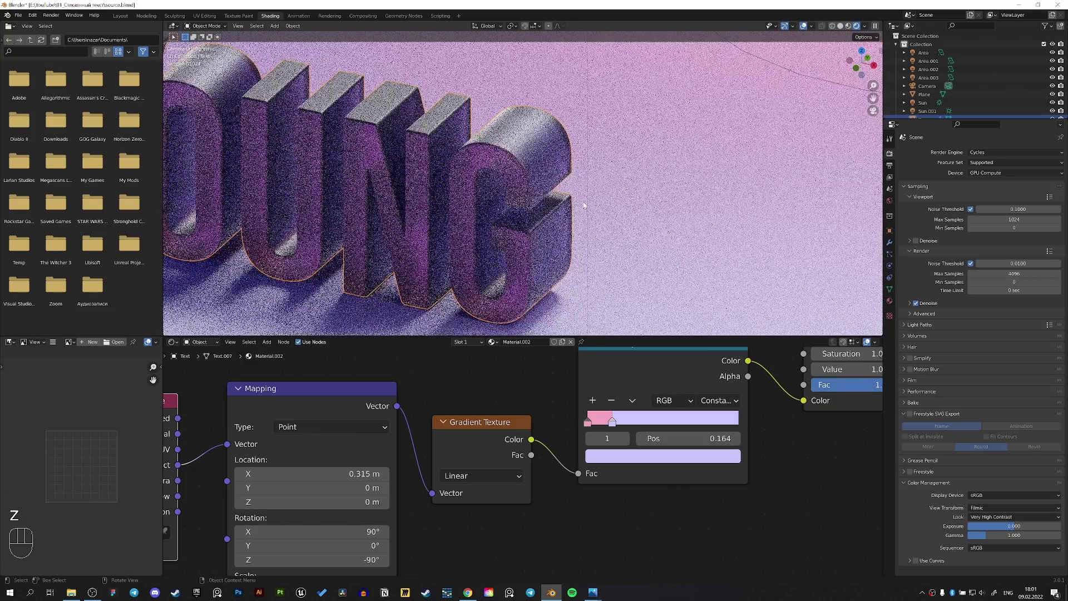
Step: Set the Saturation of the Hue Saturation Value node to 1.1
{"action": "scroll", "coordinate": [646, 477], "scroll_direction": "down", "scroll_amount": 5}
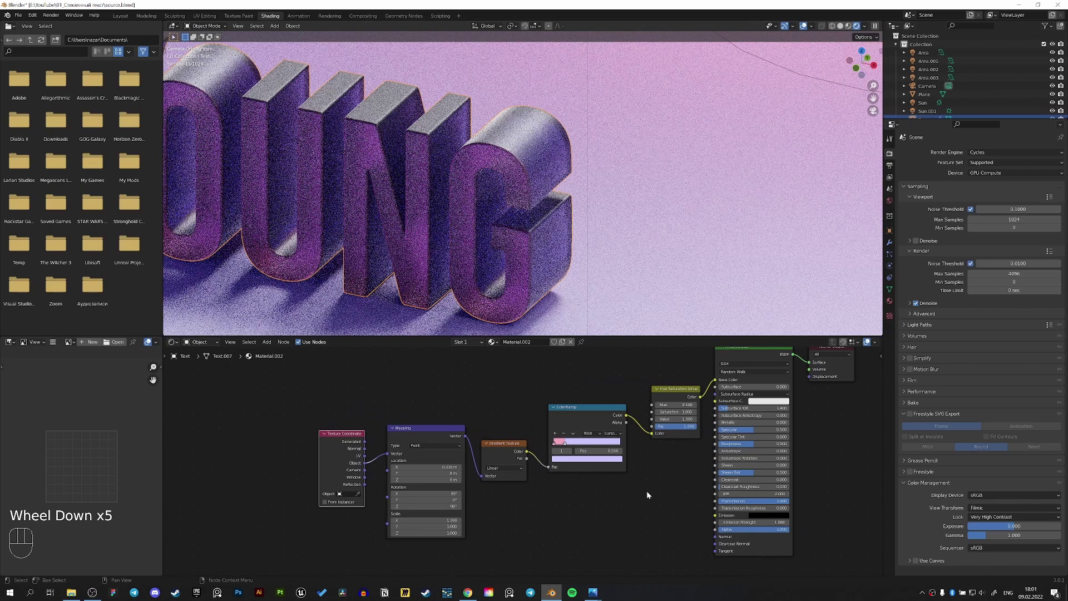
{"action": "middle_click_drag", "start_coordinate": [647, 491], "coordinate": [563, 499]}
{"action": "left_click", "coordinate": [564, 397]}
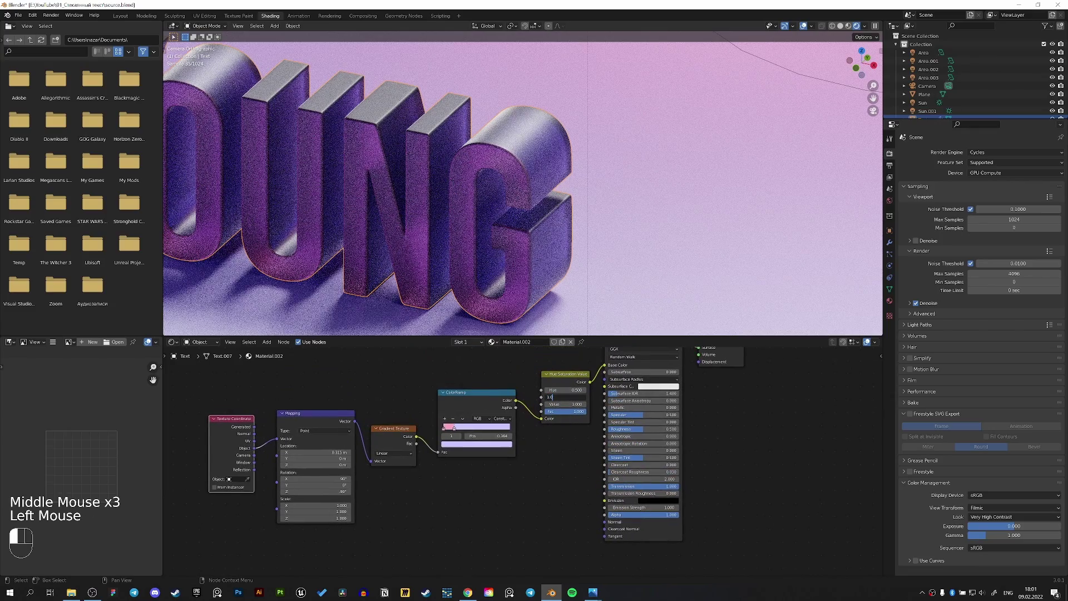
{"action": "type", "text": "1.1"}
{"action": "key", "text": "Return"}
Step: Set the Principled BSDF's Roughness to 0.2 and its Transmission Roughness to 0.1
{"action": "middle_click_drag", "start_coordinate": [554, 460], "coordinate": [529, 455]}
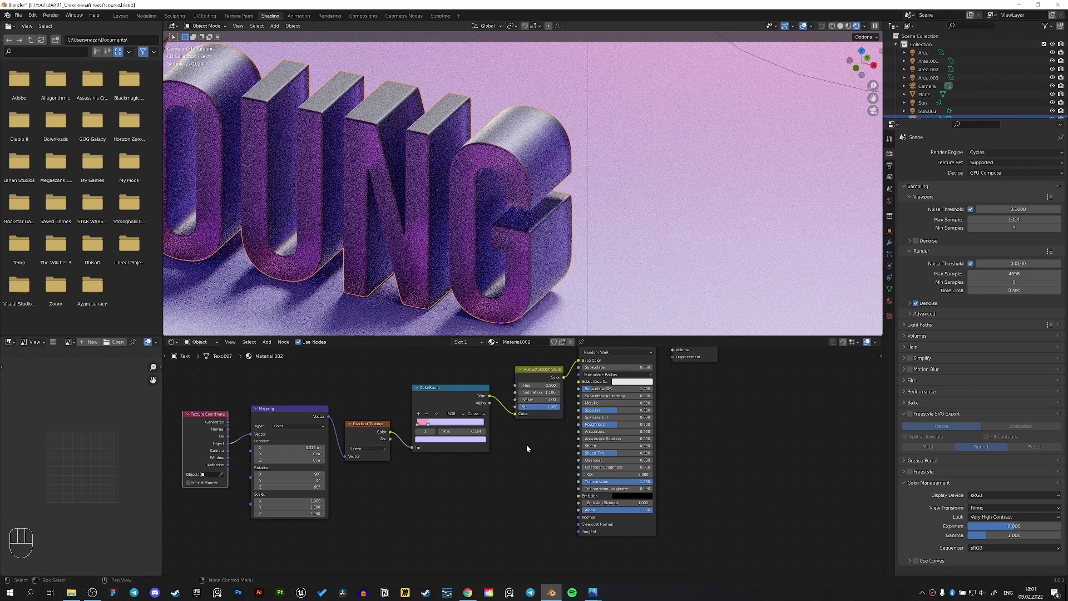
{"action": "left_click", "coordinate": [618, 424]}
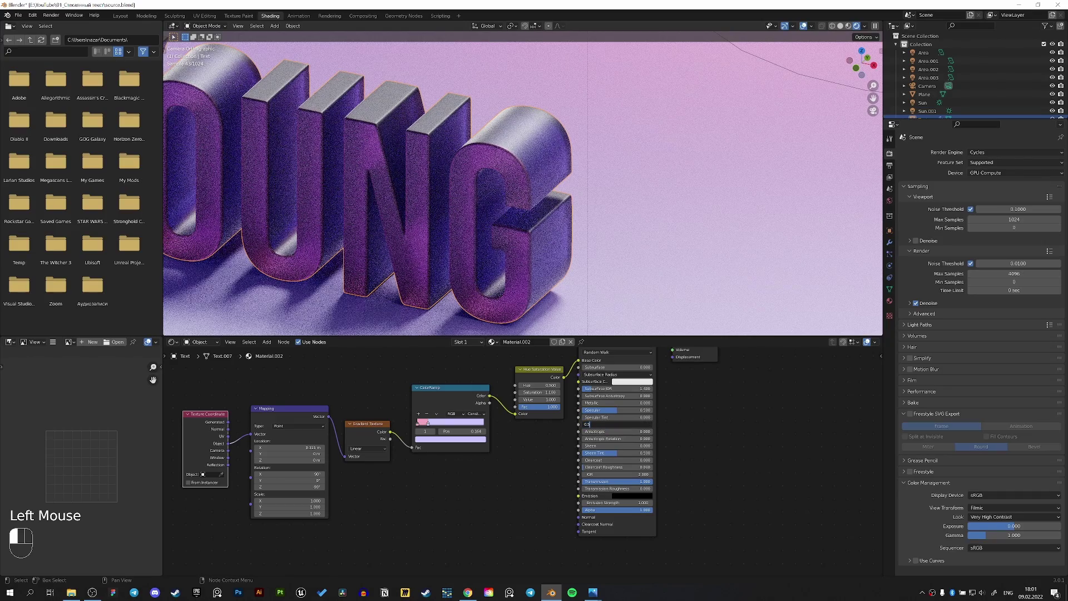
{"action": "key", "text": "BackSpace"}
{"action": "type", "text": "2"}
{"action": "key", "text": "Return"}
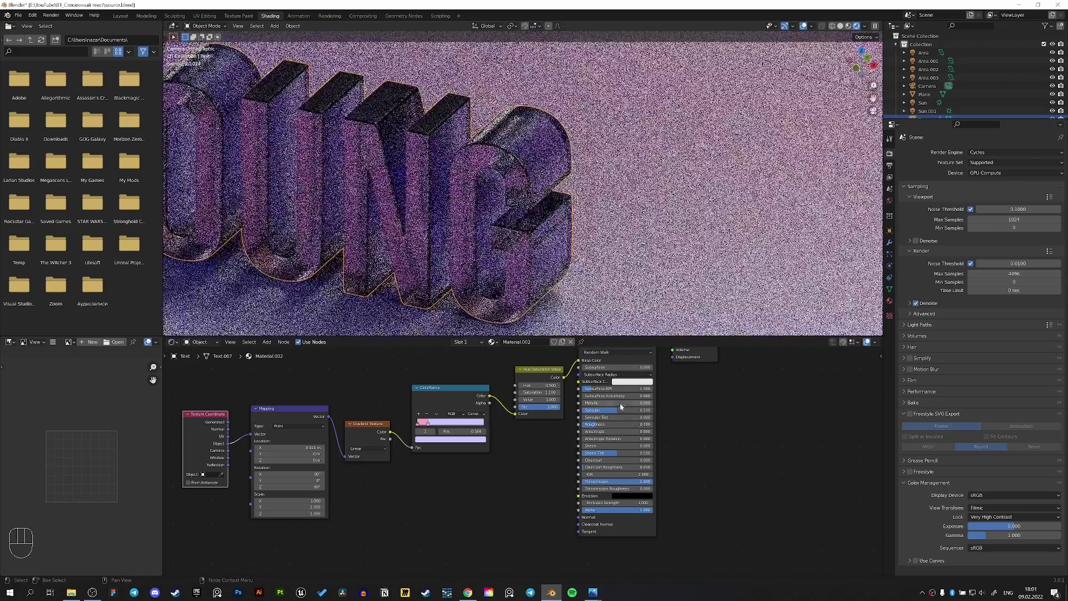
{"action": "left_click", "coordinate": [614, 490]}
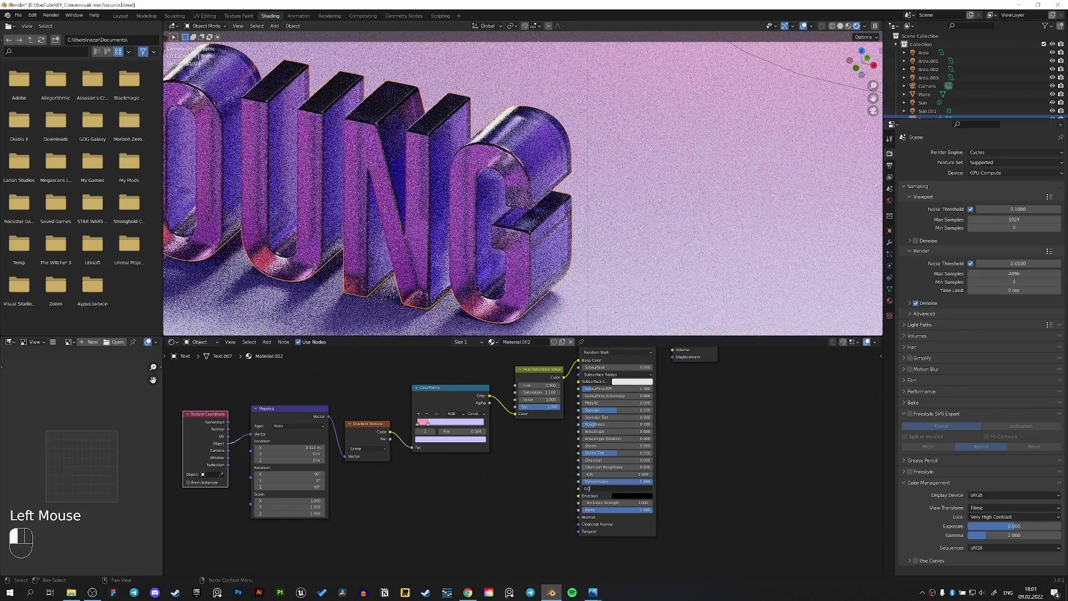
{"action": "key", "text": "BackSpace"}
{"action": "type", "text": "1"}
{"action": "key", "text": "Return"}
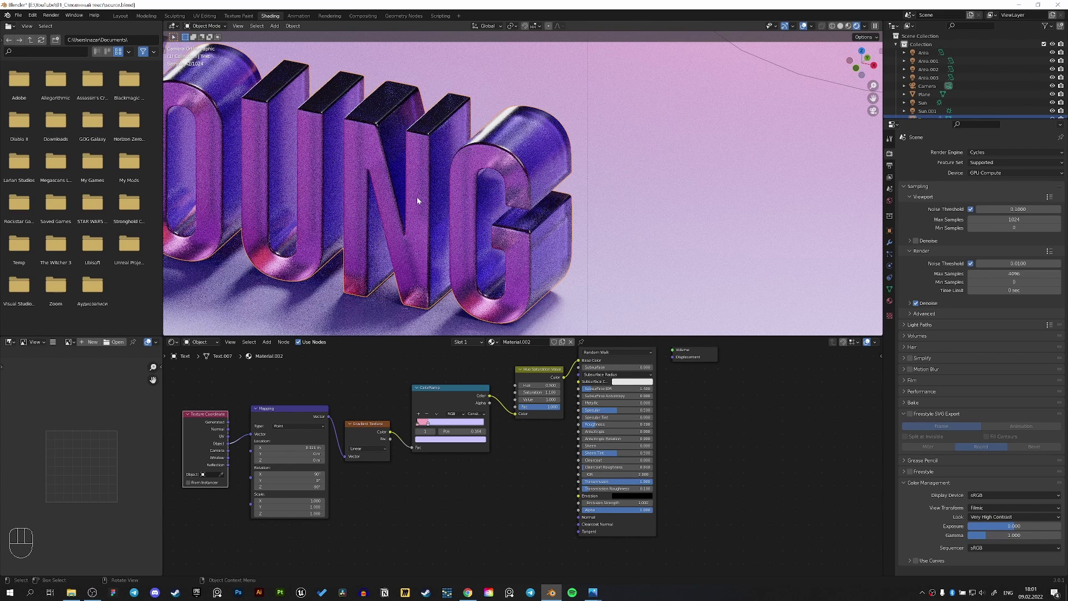
Step: Add an area light to the scene and switch the viewport to Solid shading
{"action": "key", "text": "shift+a"}
{"action": "mouse_move", "coordinate": [404, 301]}
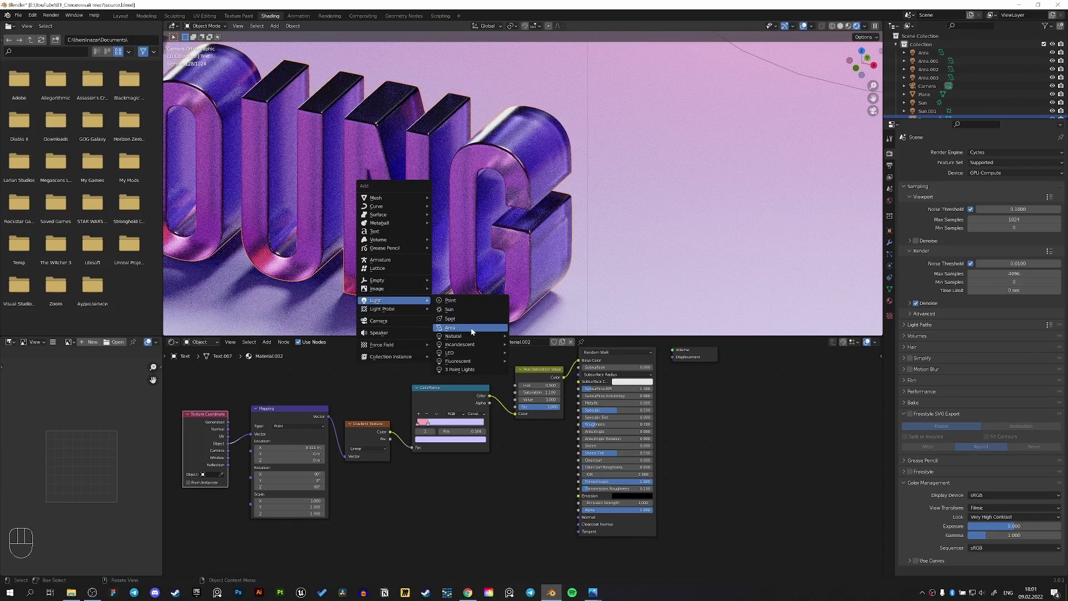
{"action": "left_click", "coordinate": [451, 328]}
{"action": "key", "text": "z"}
{"action": "scroll", "coordinate": [602, 258], "scroll_direction": "down", "scroll_amount": 2}
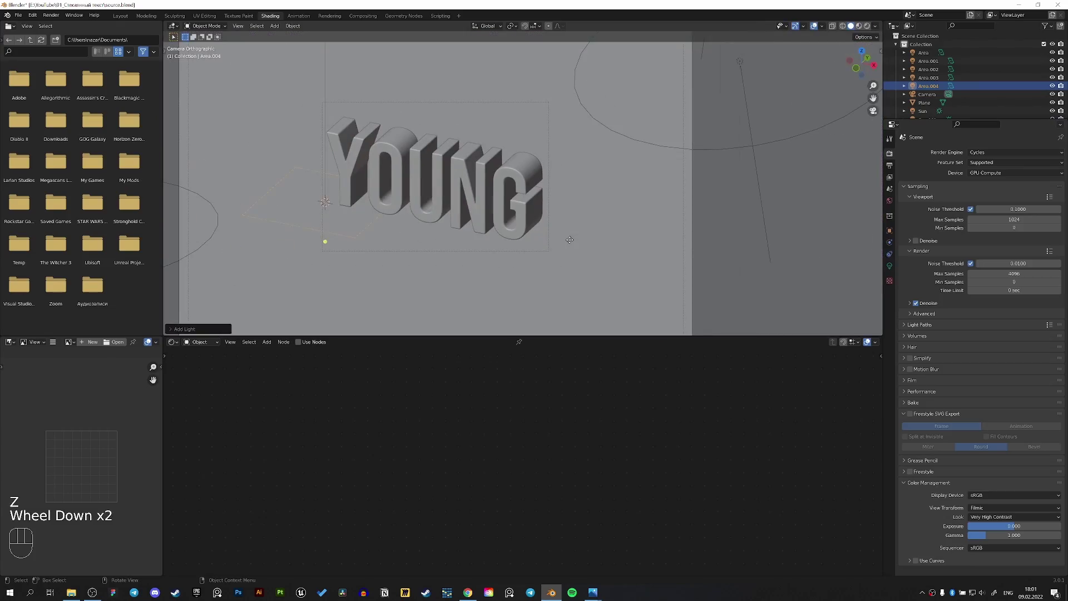
Step: Raise the new area light along Z and rotate it 90° about the X axis
{"action": "key", "text": "g"}
{"action": "key", "text": "z"}
{"action": "left_click", "coordinate": [571, 207]}
{"action": "key", "text": "r"}
{"action": "key", "text": "x"}
{"action": "left_click", "coordinate": [571, 207]}
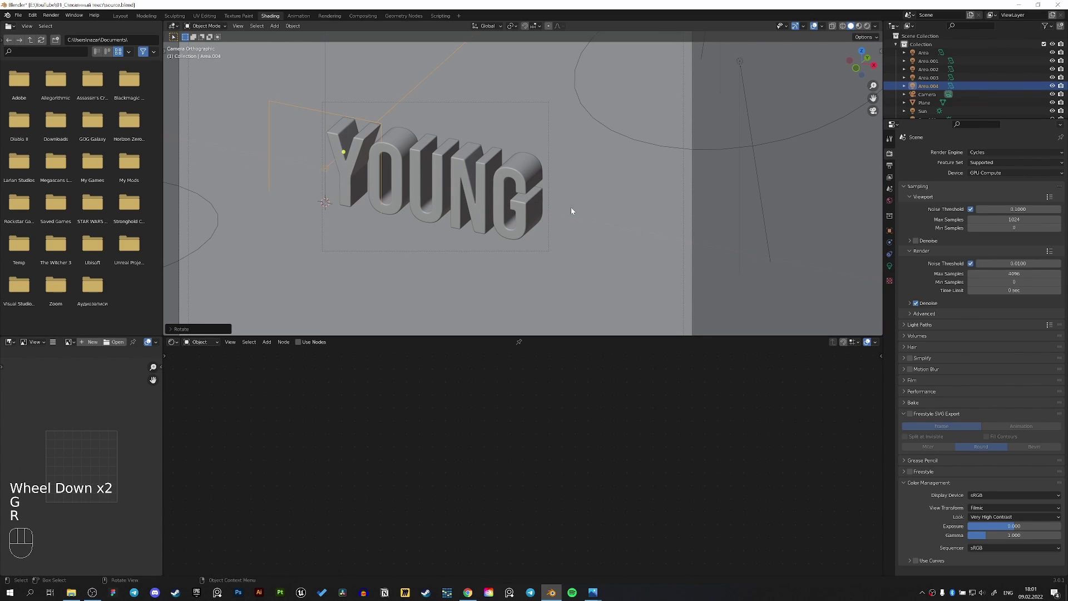
Step: In top view, centre the area light along the text's front face and scale it to about 1.82 on X and 0.92 on Y and Z
{"action": "key", "text": "KP_7"}
{"action": "key", "text": "g"}
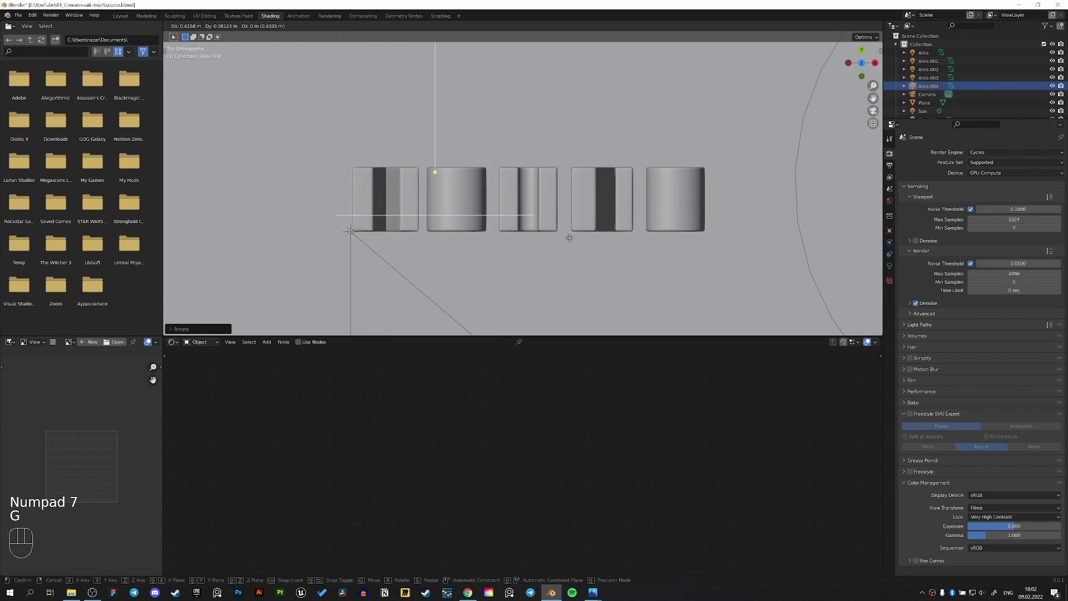
{"action": "left_click", "coordinate": [645, 251]}
{"action": "key", "text": "s"}
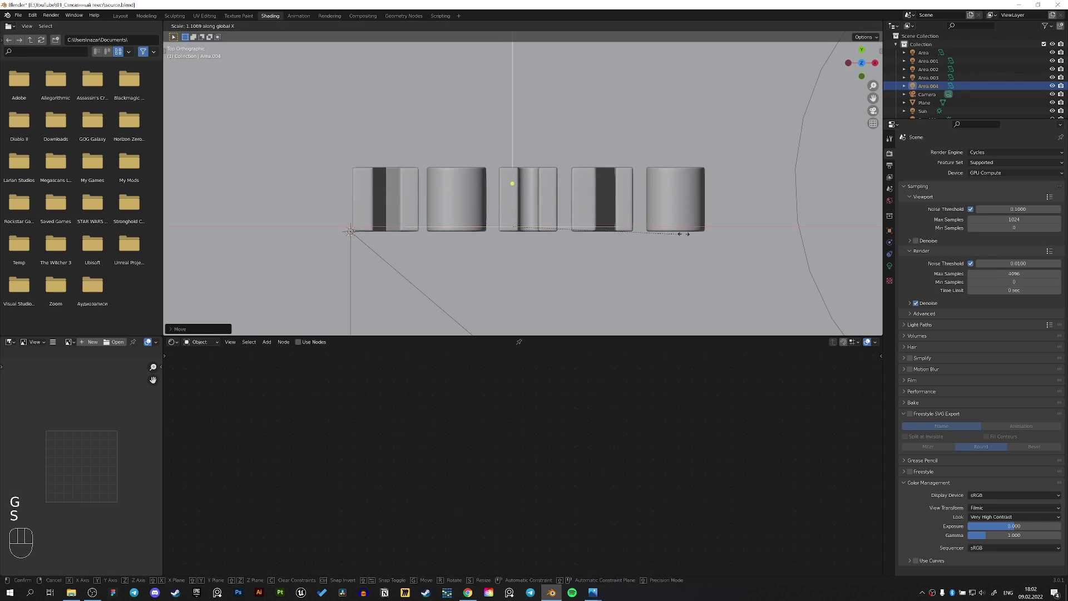
{"action": "left_click", "coordinate": [812, 248]}
{"action": "key", "text": "g"}
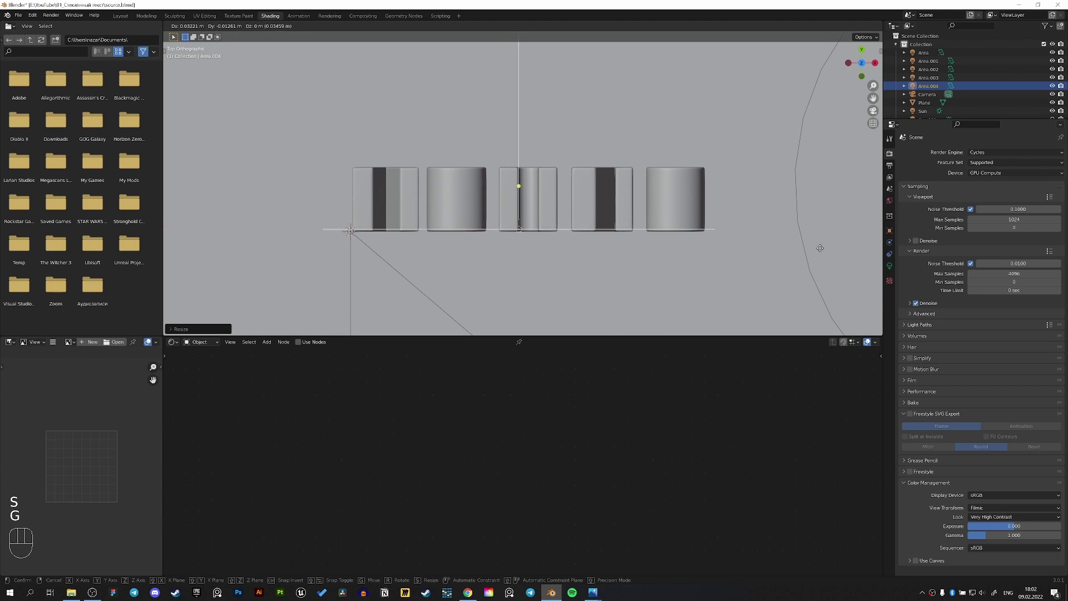
{"action": "left_click", "coordinate": [827, 249]}
{"action": "key", "text": "s"}
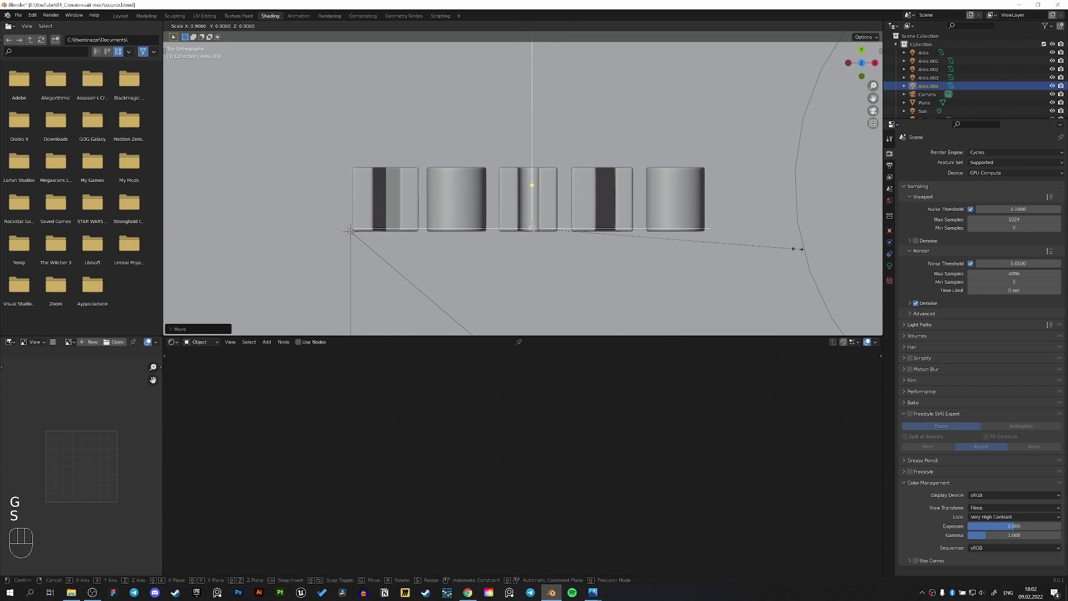
{"action": "left_click", "coordinate": [694, 262]}
Step: Lower the area light along Z to about 0.22 m to line it up with the letters' height
{"action": "middle_click_drag", "start_coordinate": [694, 262], "coordinate": [705, 182]}
{"action": "key", "text": "g"}
{"action": "key", "text": "z"}
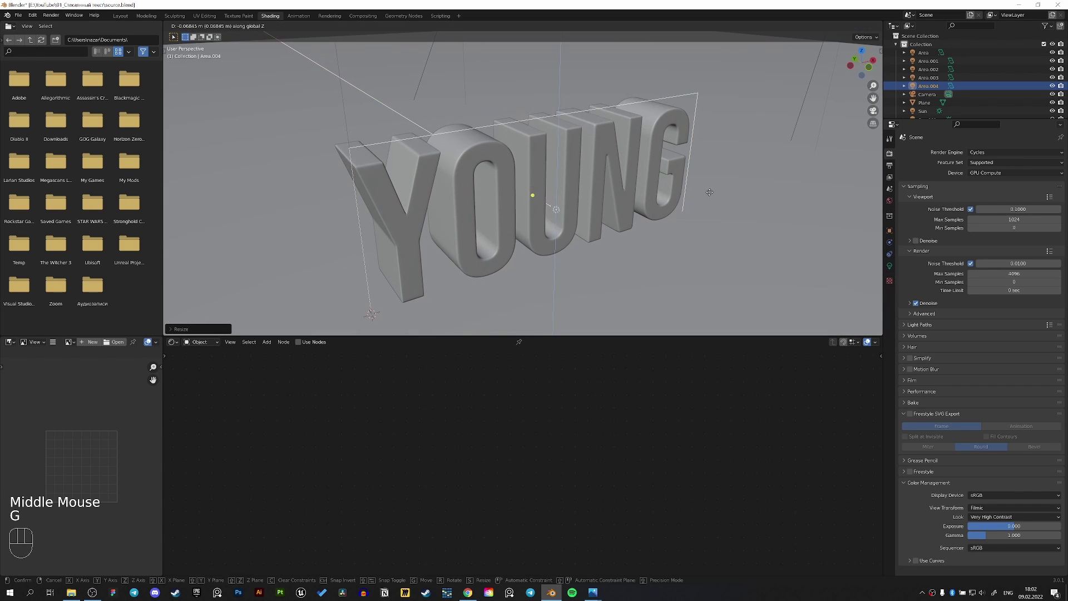
{"action": "left_click", "coordinate": [709, 196]}
{"action": "middle_click_drag", "start_coordinate": [666, 198], "coordinate": [615, 196]}
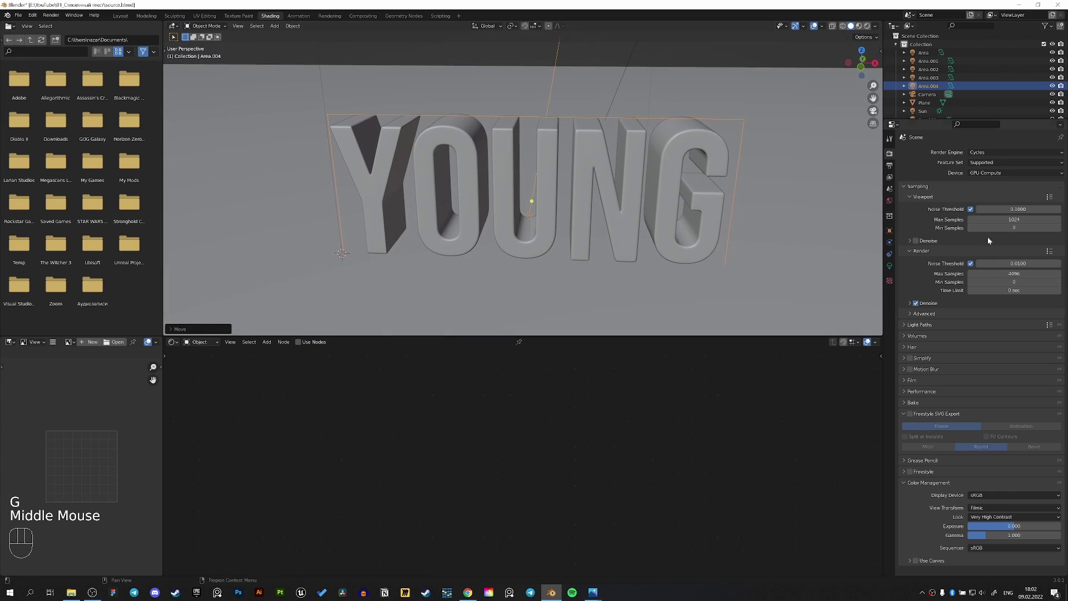
Step: Disable the area light's Camera and Diffuse ray visibility and save the file
{"action": "left_click", "coordinate": [889, 231]}
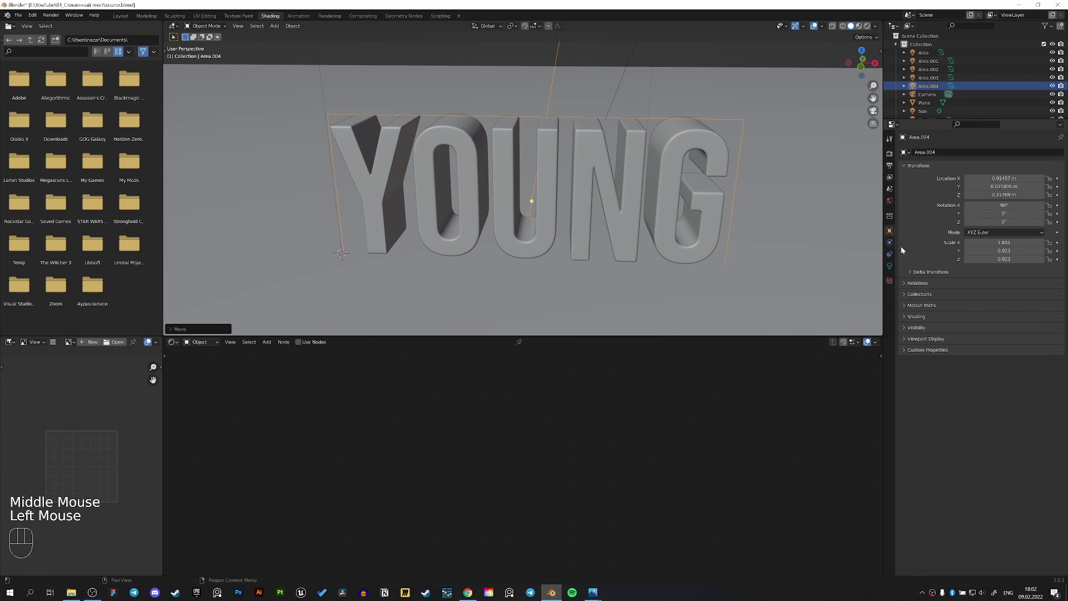
{"action": "left_click", "coordinate": [905, 327]}
{"action": "left_click", "coordinate": [971, 414]}
{"action": "middle_click_drag", "start_coordinate": [544, 219], "coordinate": [539, 222]}
{"action": "key", "text": "ctrl+s"}
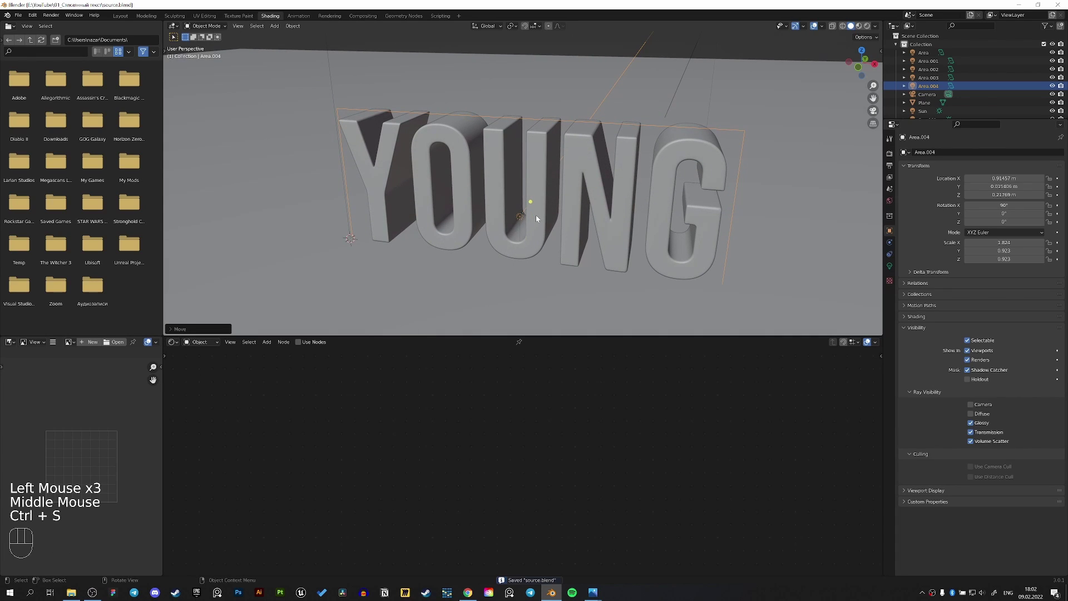
Step: Tint the area light's colour light violet and return to the camera view
{"action": "left_click", "coordinate": [890, 266]}
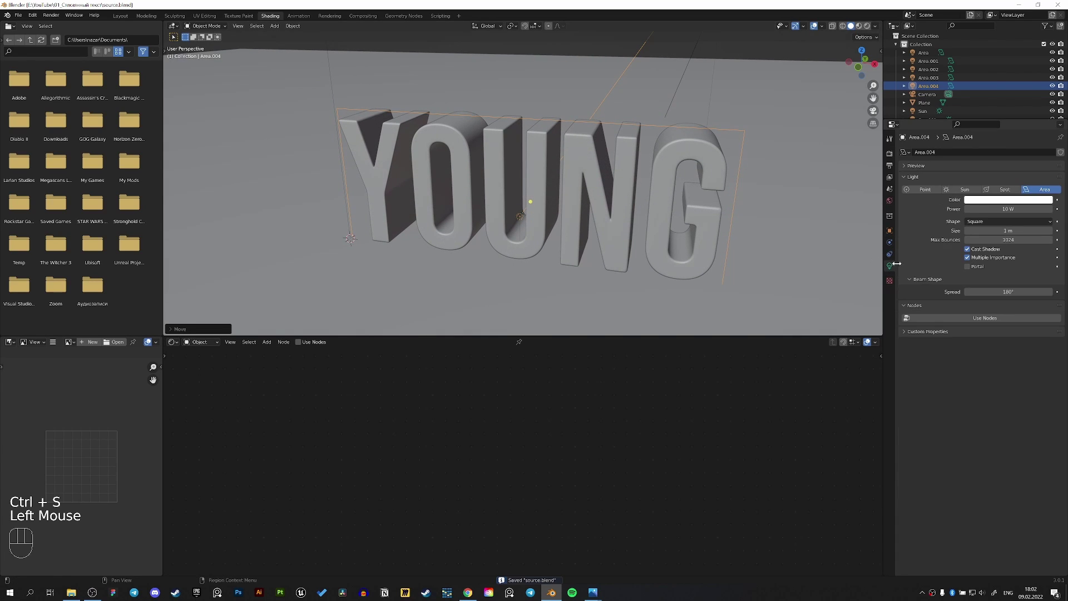
{"action": "left_click", "coordinate": [1008, 199]}
{"action": "left_click_drag", "start_coordinate": [1011, 121], "coordinate": [1021, 123]}
{"action": "left_click", "coordinate": [1010, 200]}
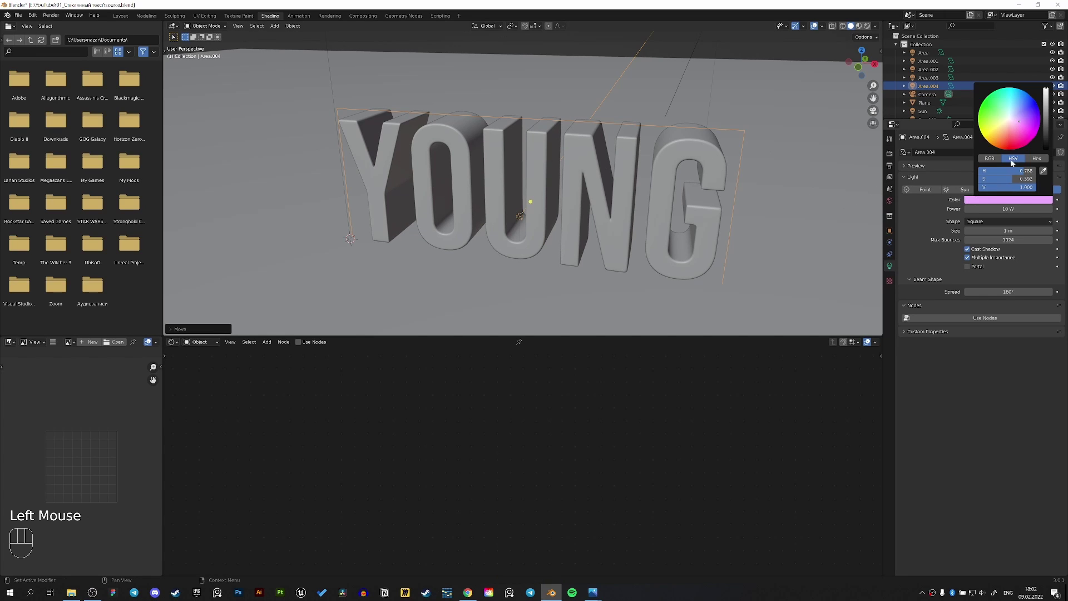
{"action": "key", "text": "KP_0"}
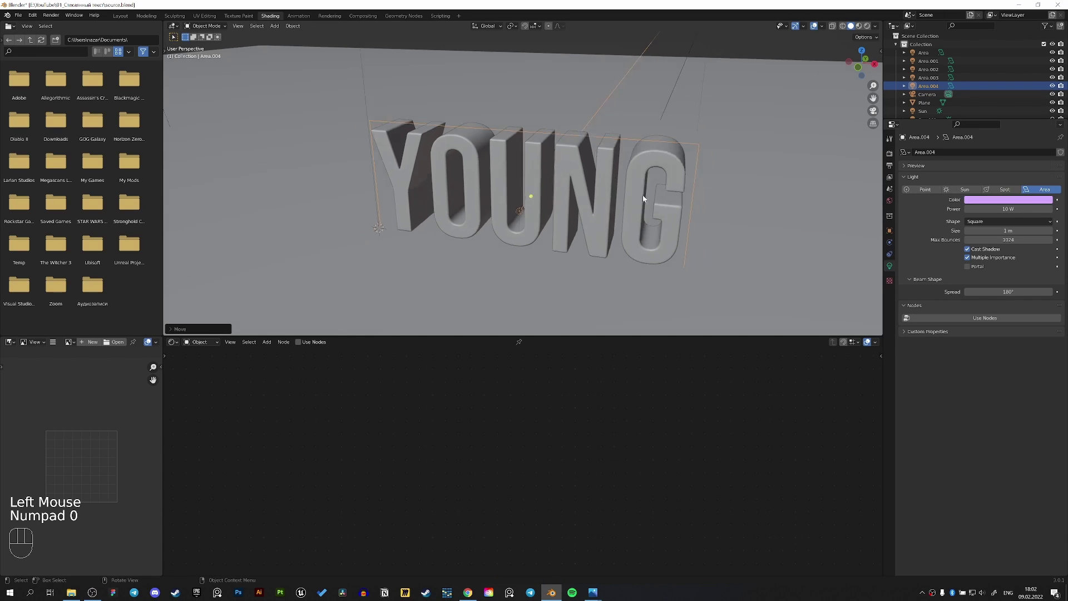
Step: Switch the camera view to rendered shading and set the violet area light's power to 30 W
{"action": "key", "text": "z"}
{"action": "left_click", "coordinate": [624, 28]}
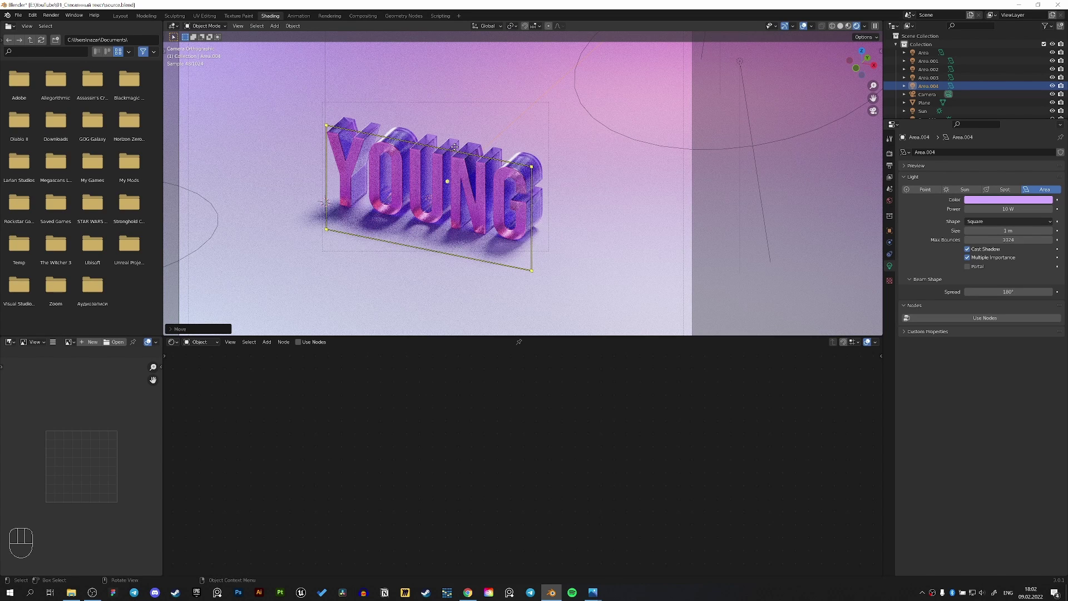
{"action": "double_click", "coordinate": [994, 208]}
{"action": "type", "text": "30"}
{"action": "key", "text": "Return"}
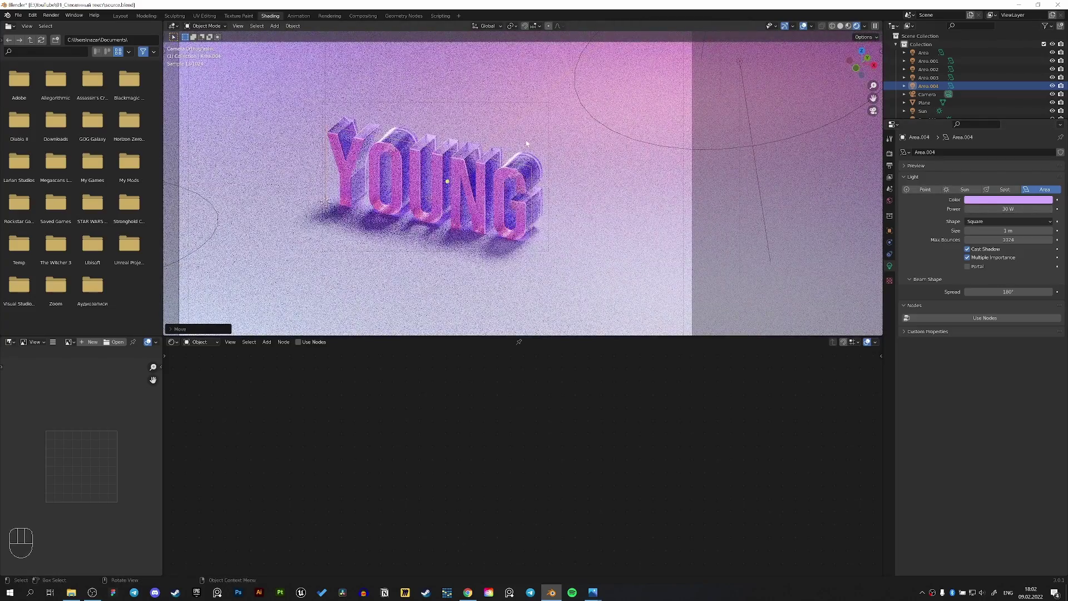
Step: Move the violet area light about 0.05 m along the global Y axis, relative to the text's front face
{"action": "middle_click_drag", "start_coordinate": [543, 122], "coordinate": [558, 176], "text": "shift"}
{"action": "scroll", "coordinate": [558, 176], "scroll_direction": "up", "scroll_amount": 3}
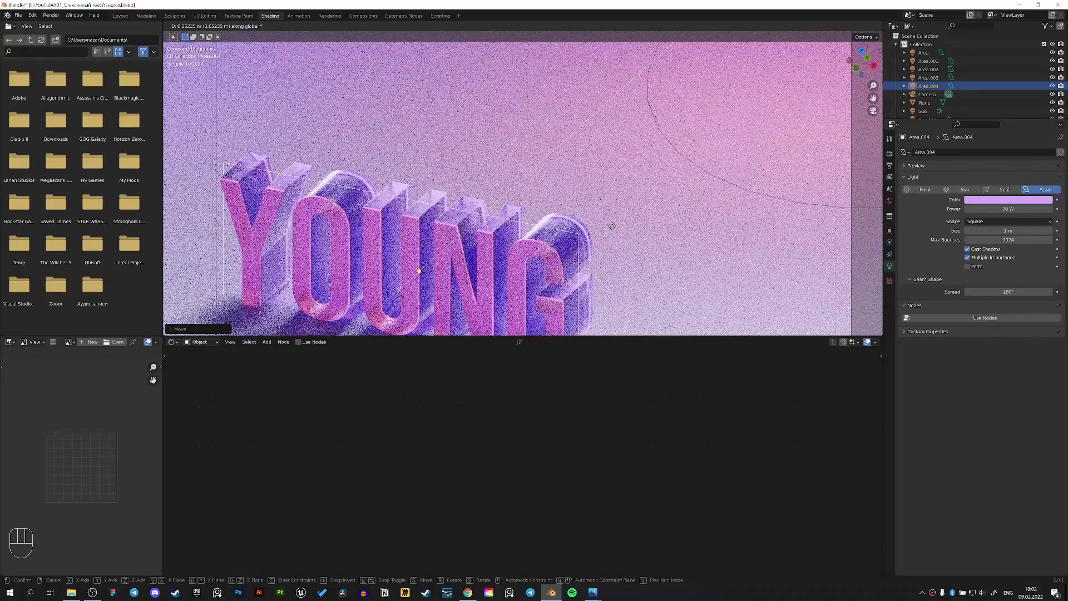
{"action": "left_click", "coordinate": [612, 226]}
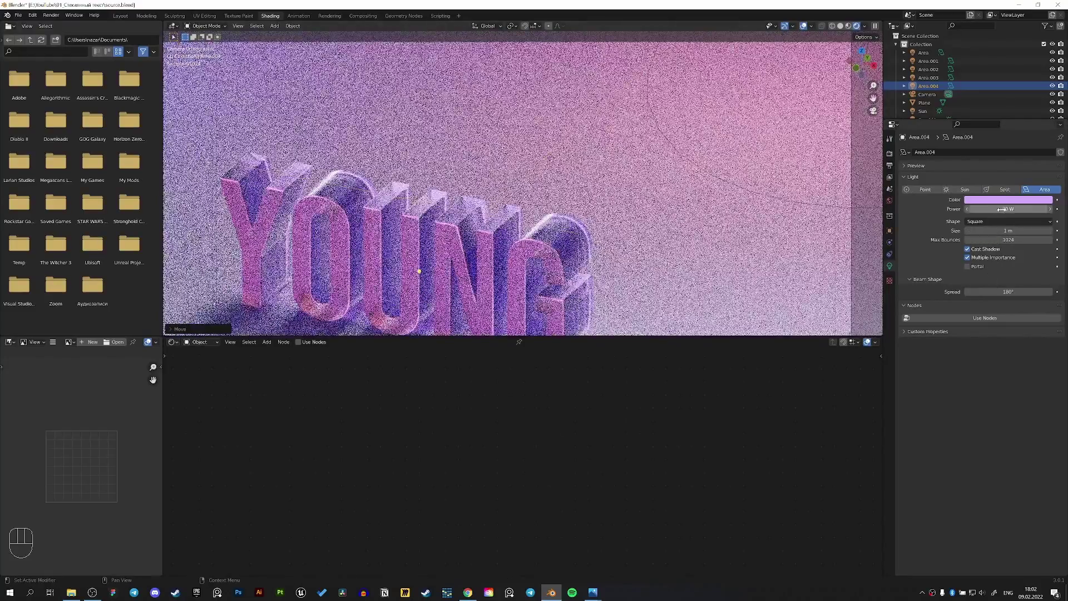
Step: Set the violet area light's power to 20 W and darken its colour to a value of about 0.458
{"action": "left_click", "coordinate": [1008, 209]}
{"action": "type", "text": "20"}
{"action": "key", "text": "Return"}
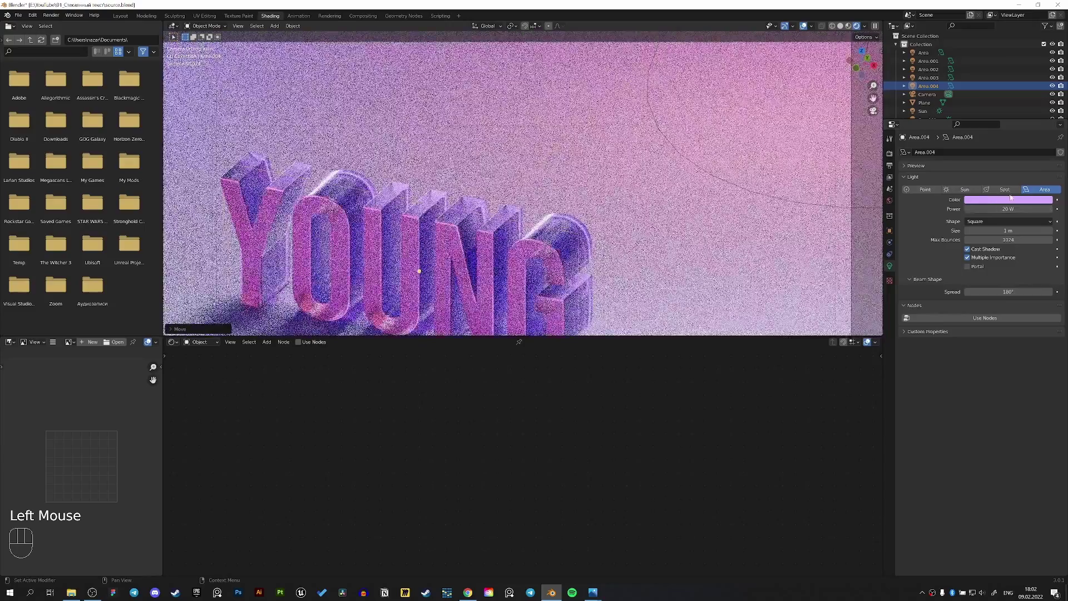
{"action": "left_click", "coordinate": [1010, 198]}
{"action": "left_click_drag", "start_coordinate": [1047, 96], "coordinate": [1047, 106]}
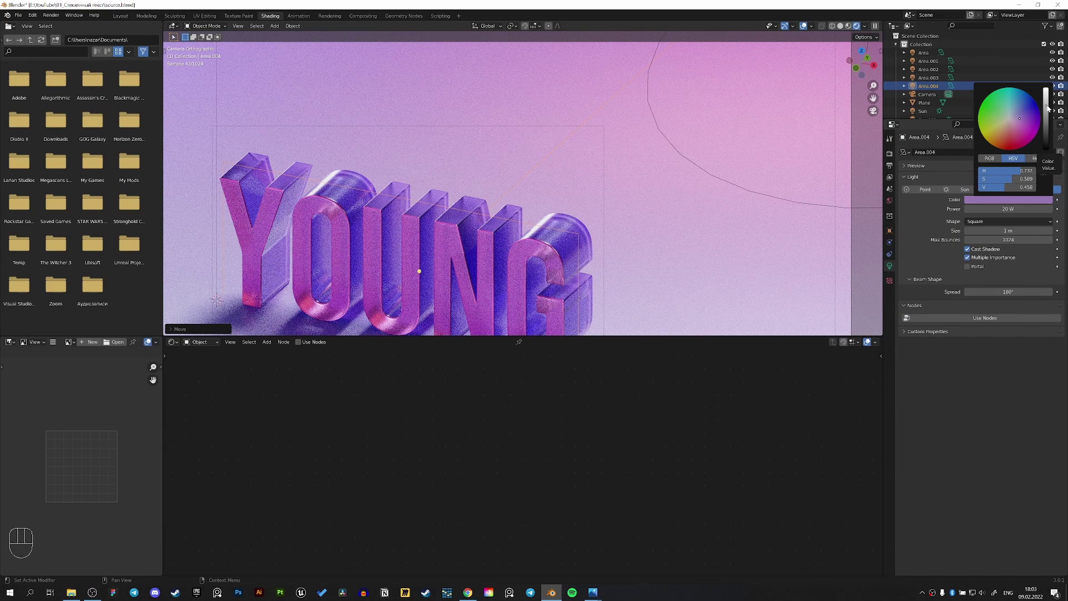
Step: Select the orange disk area light behind the text and try to tilt it about the global X axis
{"action": "scroll", "coordinate": [747, 130], "scroll_direction": "down", "scroll_amount": 2}
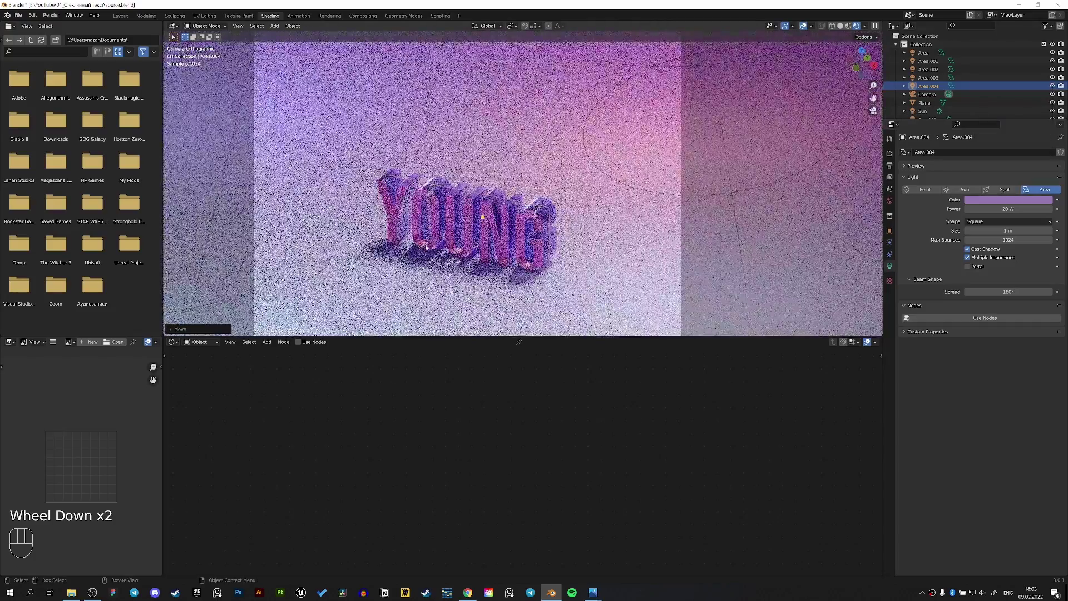
{"action": "scroll", "coordinate": [698, 76], "scroll_direction": "down", "scroll_amount": 2}
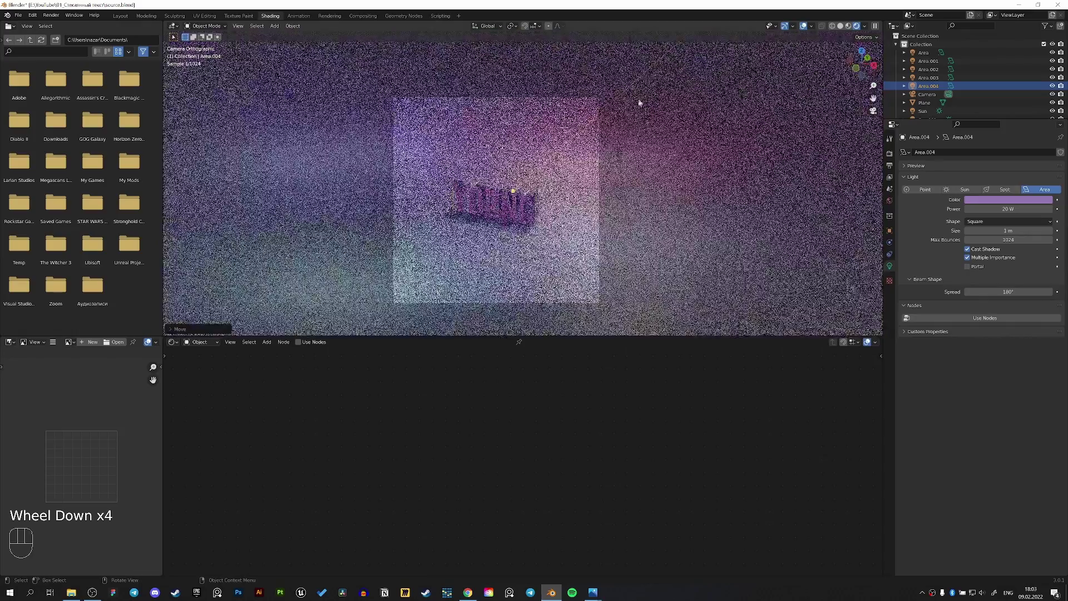
{"action": "left_click", "coordinate": [608, 127]}
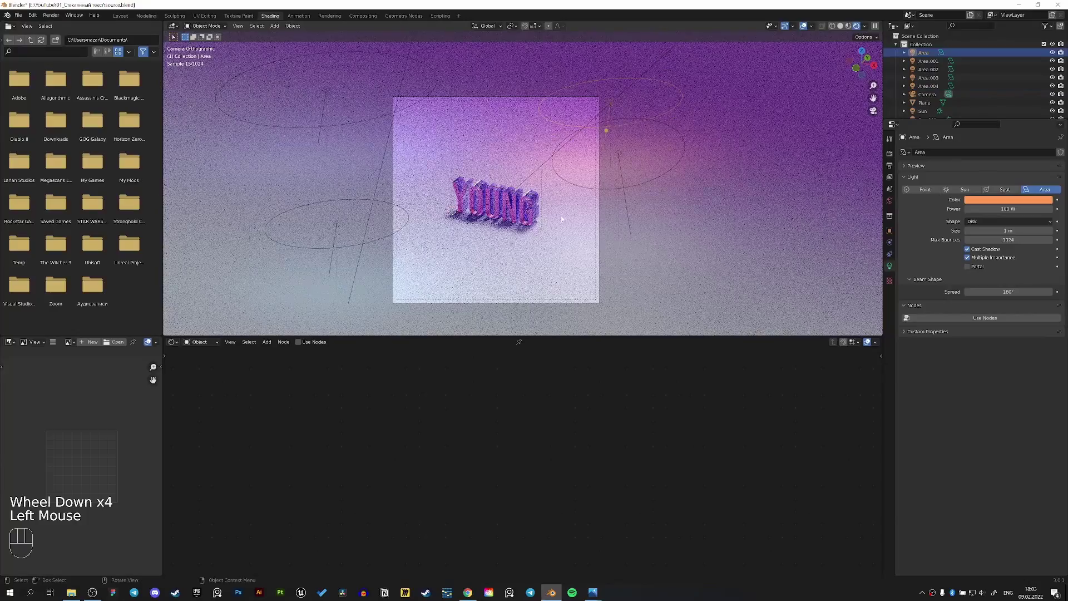
{"action": "scroll", "coordinate": [562, 219], "scroll_direction": "up", "scroll_amount": 2}
{"action": "key", "text": "r"}
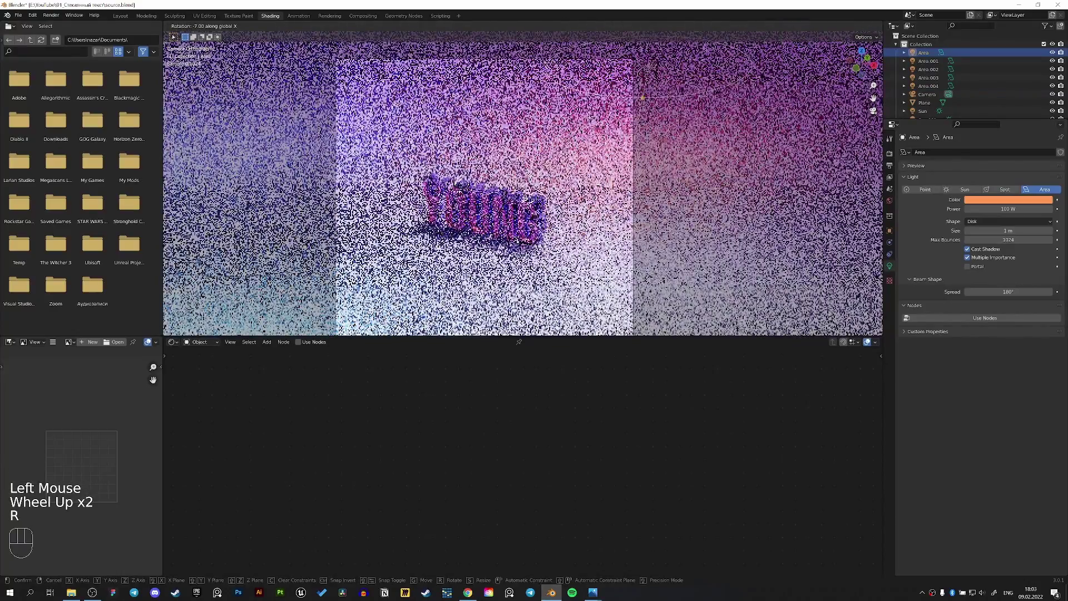
{"action": "left_click", "coordinate": [622, 216]}
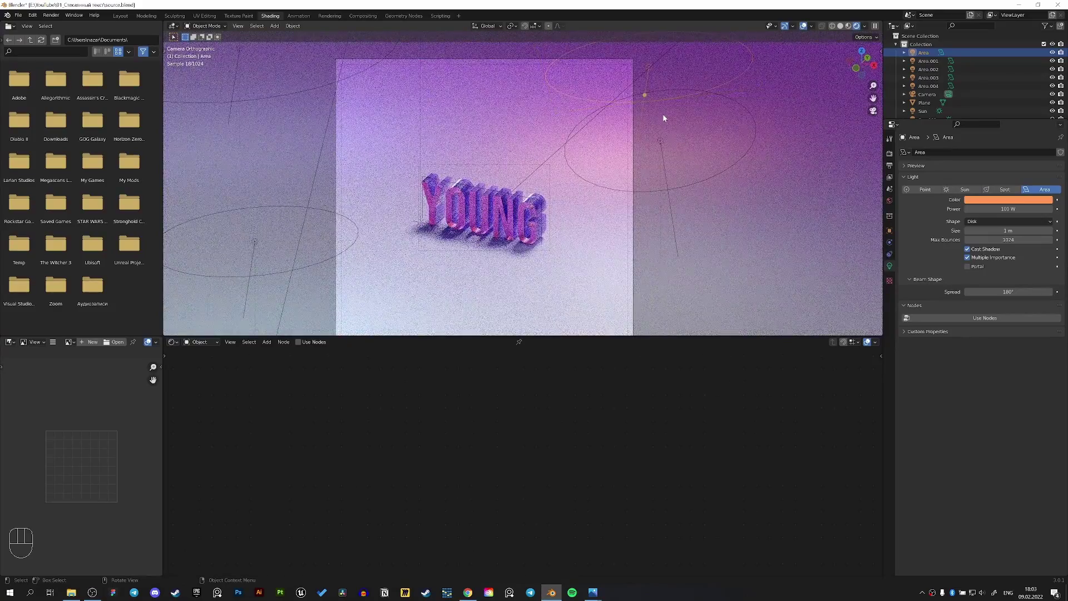
Step: Rotate the orange disk area light in top view and return to the camera view
{"action": "key", "text": "KP_7"}
{"action": "scroll", "coordinate": [663, 115], "scroll_direction": "down", "scroll_amount": 2}
{"action": "middle_click_drag", "start_coordinate": [663, 115], "coordinate": [604, 183], "text": "shift"}
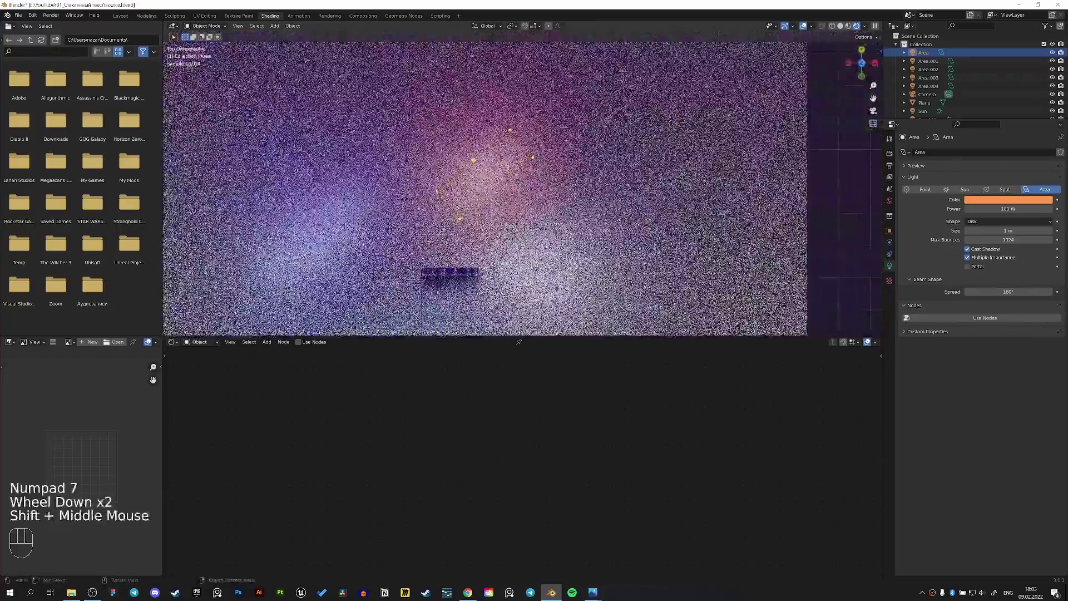
{"action": "scroll", "coordinate": [562, 184], "scroll_direction": "up", "scroll_amount": 2}
{"action": "key", "text": "r"}
{"action": "left_click", "coordinate": [513, 250]}
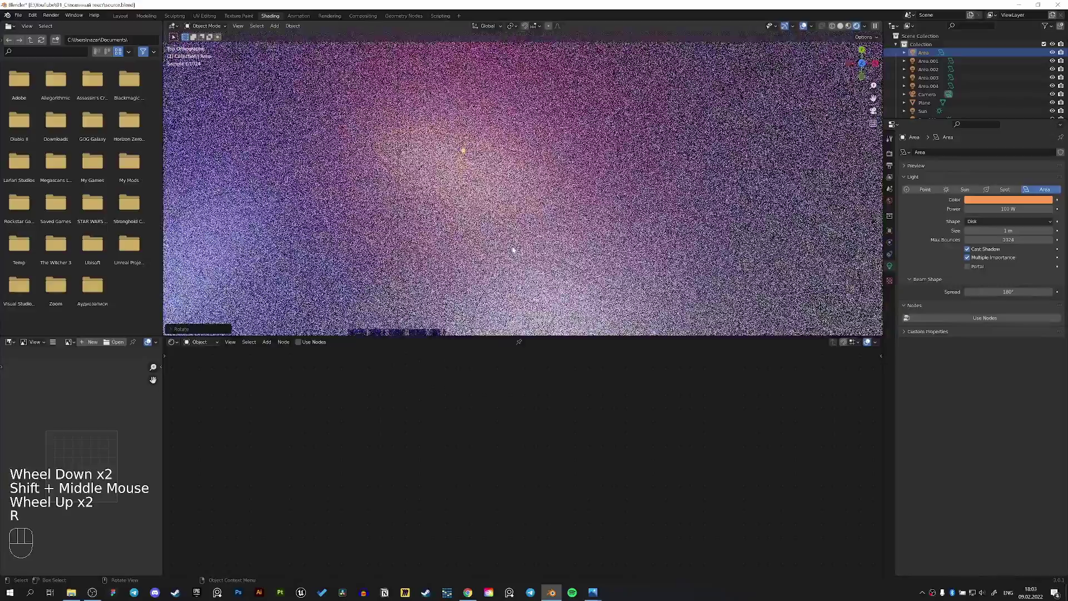
{"action": "key", "text": "KP_0"}
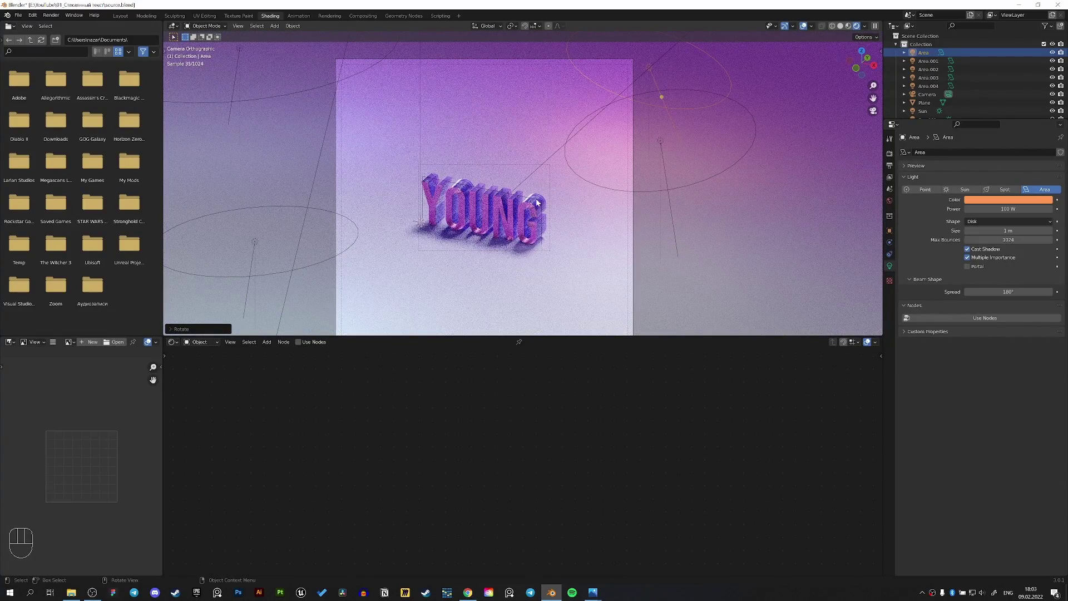
Step: Inspect the rendered text and background gradient from the camera view and save the file
{"action": "scroll", "coordinate": [537, 203], "scroll_direction": "up", "scroll_amount": 3}
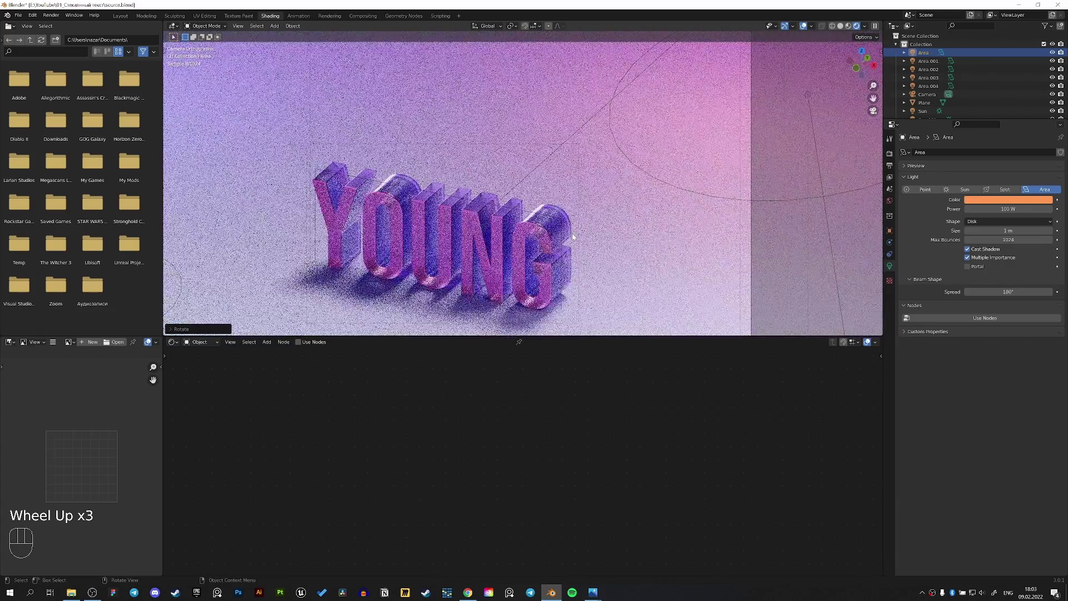
{"action": "scroll", "coordinate": [576, 236], "scroll_direction": "down", "scroll_amount": 3}
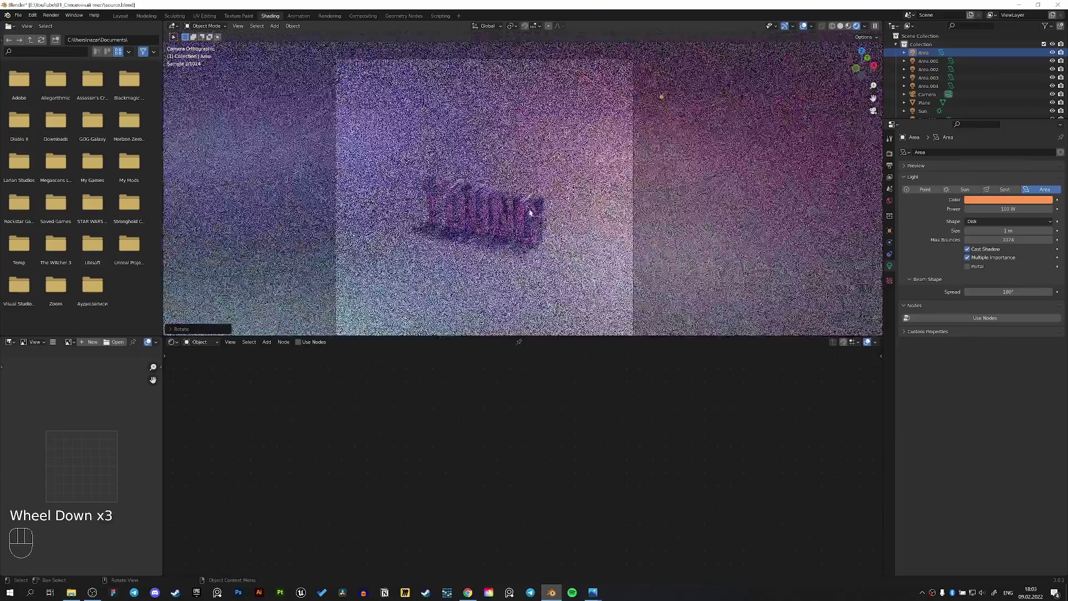
{"action": "middle_click_drag", "start_coordinate": [521, 208], "coordinate": [557, 223], "text": "shift"}
{"action": "scroll", "coordinate": [612, 255], "scroll_direction": "up", "scroll_amount": 2}
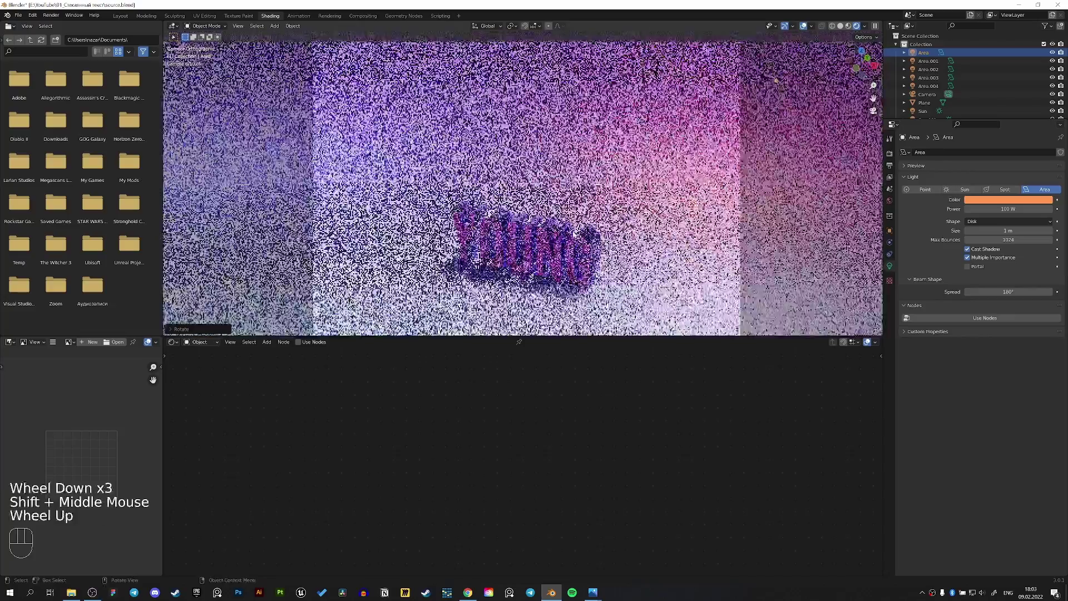
{"action": "scroll", "coordinate": [620, 237], "scroll_direction": "down", "scroll_amount": 2}
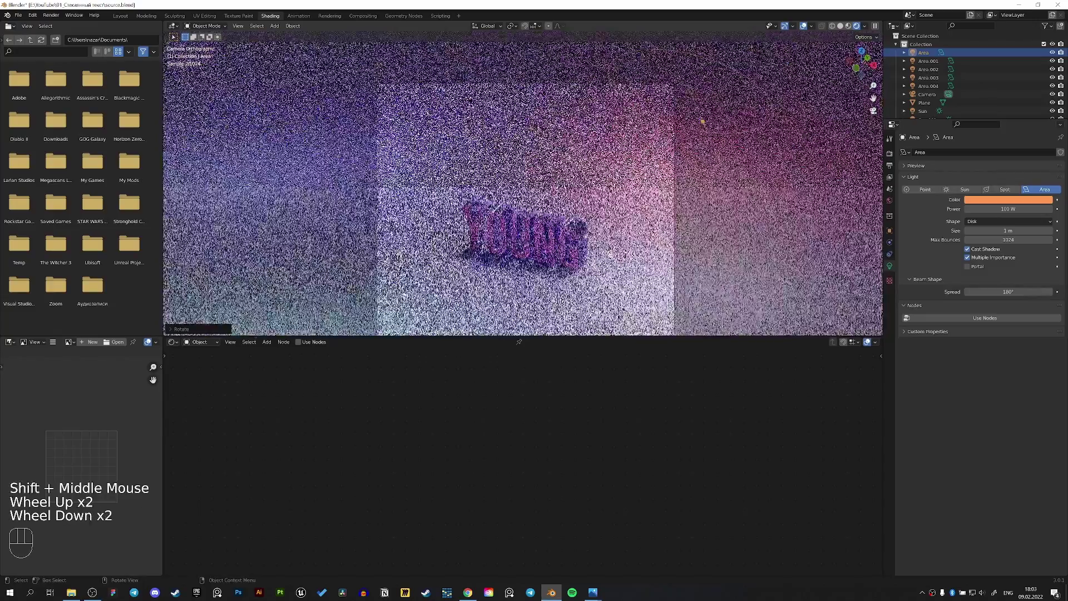
{"action": "left_click", "coordinate": [463, 105]}
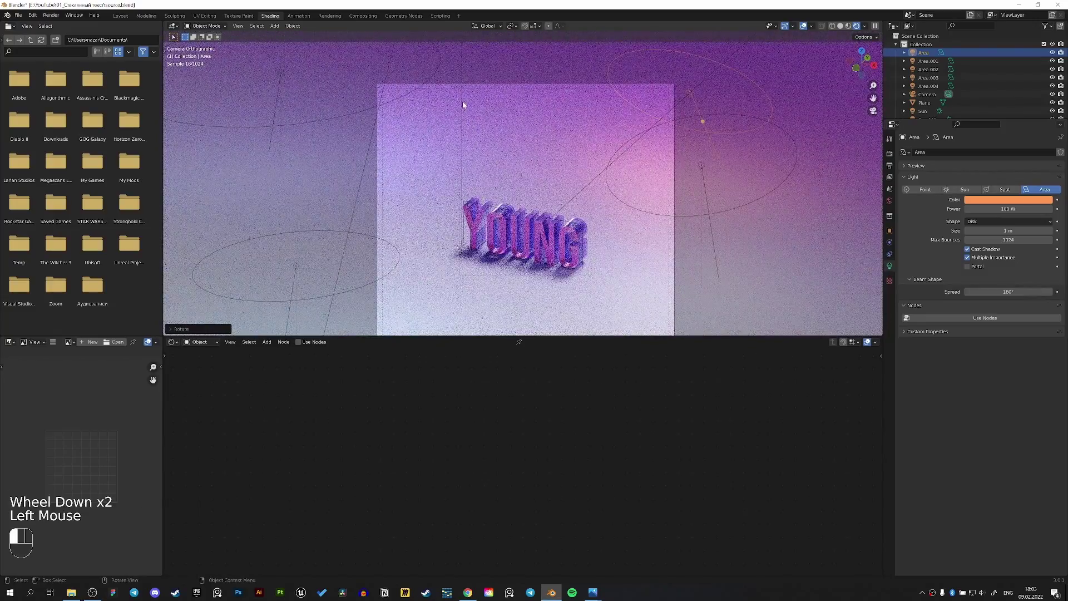
{"action": "scroll", "coordinate": [468, 106], "scroll_direction": "down", "scroll_amount": 1}
{"action": "key", "text": "ctrl+s"}
{"action": "scroll", "coordinate": [543, 164], "scroll_direction": "down", "scroll_amount": 1}
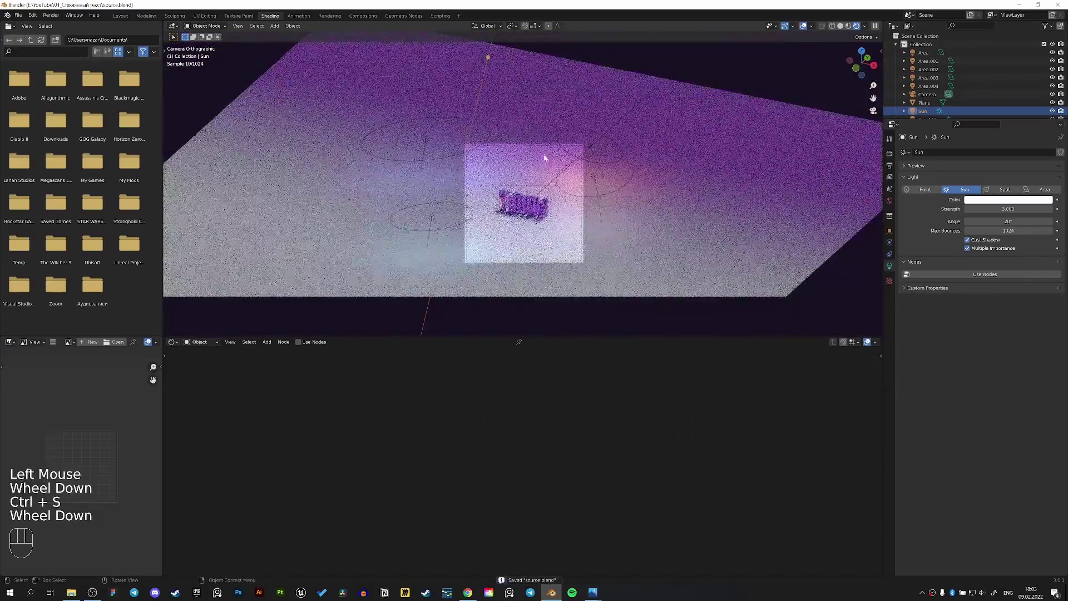
Step: Switch to solid shading and select the second sun light, the one with strength 2, in a perspective view of the scene
{"action": "left_click", "coordinate": [513, 196]}
{"action": "scroll", "coordinate": [498, 104], "scroll_direction": "down", "scroll_amount": 1}
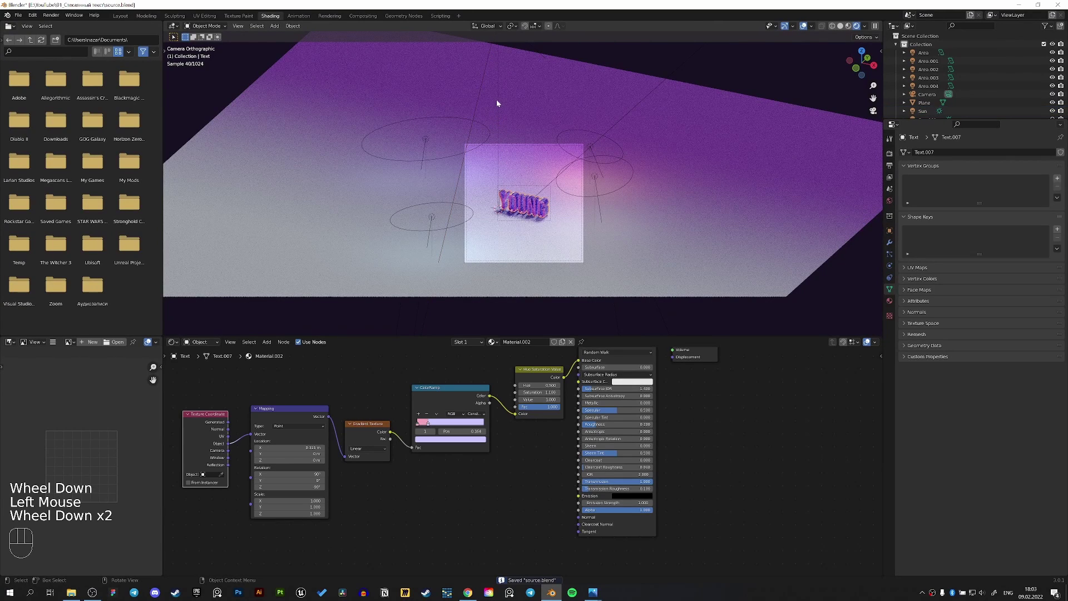
{"action": "key", "text": "z"}
{"action": "middle_click_drag", "start_coordinate": [503, 122], "coordinate": [519, 155]}
{"action": "scroll", "coordinate": [508, 168], "scroll_direction": "down", "scroll_amount": 2}
{"action": "scroll", "coordinate": [509, 168], "scroll_direction": "down", "scroll_amount": 1}
{"action": "left_click", "coordinate": [513, 112]}
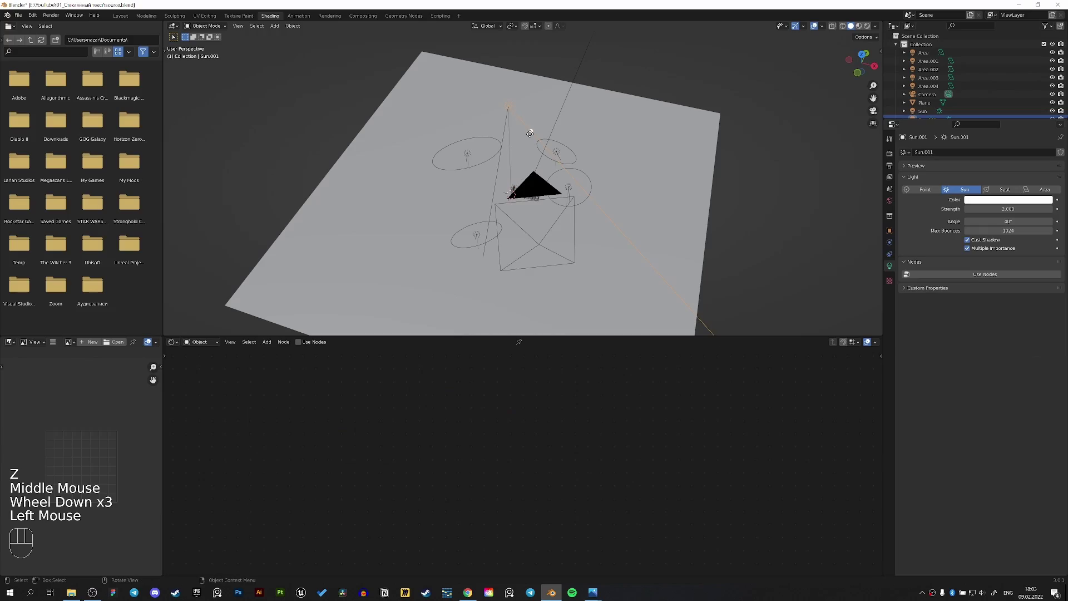
Step: Try to rotate the second sun light from the rendered camera view
{"action": "key", "text": "z"}
{"action": "key", "text": "z"}
{"action": "key", "text": "KP_0"}
{"action": "scroll", "coordinate": [640, 171], "scroll_direction": "up", "scroll_amount": 5}
{"action": "key", "text": "r"}
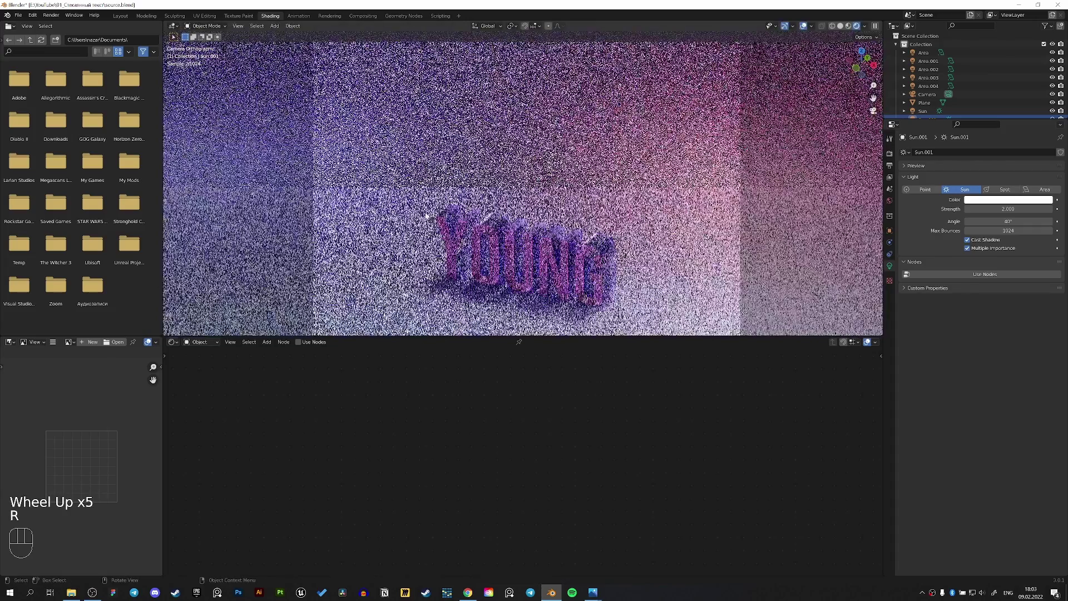
{"action": "scroll", "coordinate": [585, 227], "scroll_direction": "down", "scroll_amount": 4}
{"action": "left_click", "coordinate": [596, 227]}
Step: Rotate the second sun light freely in a solid perspective view and return to the rendered camera view
{"action": "key", "text": "z"}
{"action": "left_click", "coordinate": [756, 245]}
{"action": "mouse_move", "coordinate": [626, 218]}
{"action": "middle_mouse_down"}
{"action": "mouse_move", "coordinate": [625, 248]}
{"action": "mouse_move", "coordinate": [591, 231]}
{"action": "mouse_move", "coordinate": [599, 275]}
{"action": "middle_mouse_up"}
{"action": "scroll", "coordinate": [625, 248], "scroll_direction": "down", "scroll_amount": 4}
{"action": "key", "text": "r"}
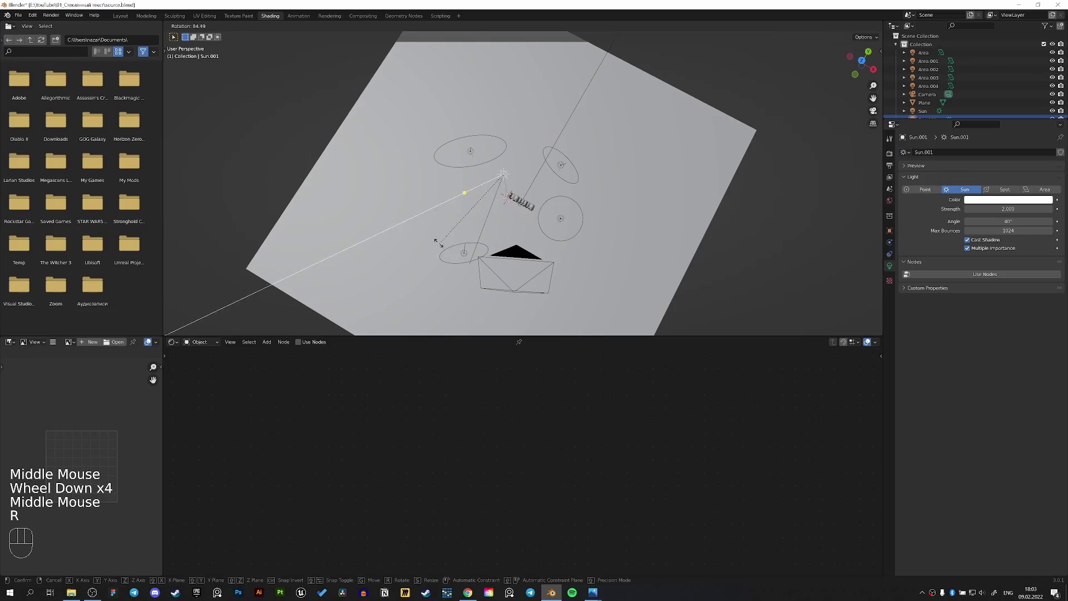
{"action": "left_click", "coordinate": [430, 231]}
{"action": "key", "text": "KP_0"}
{"action": "key", "text": "z"}
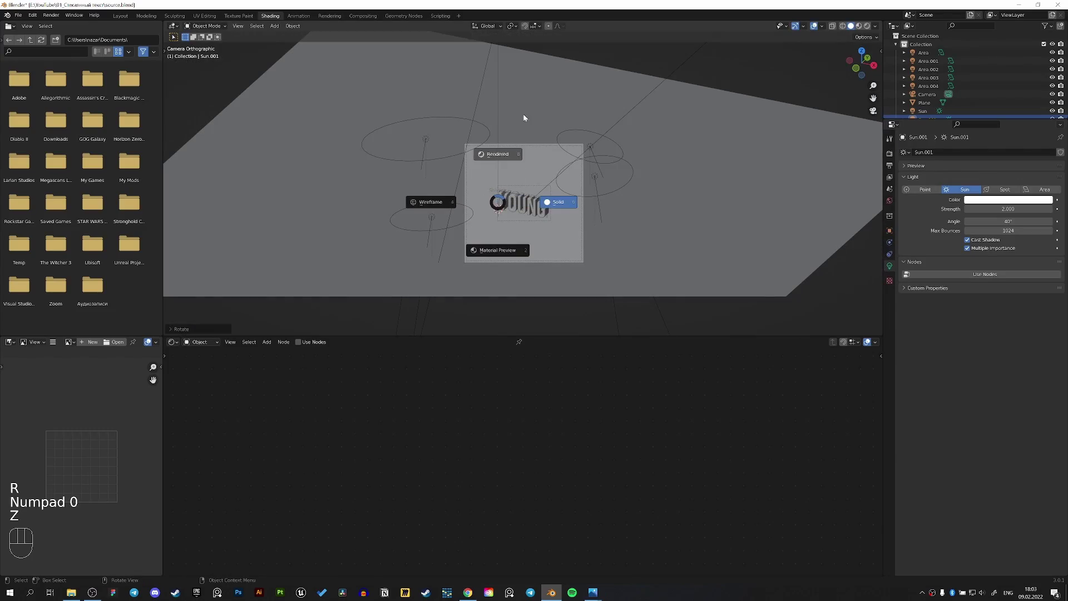
{"action": "left_click", "coordinate": [559, 71]}
{"action": "scroll", "coordinate": [569, 204], "scroll_direction": "up", "scroll_amount": 5}
{"action": "scroll", "coordinate": [598, 262], "scroll_direction": "up", "scroll_amount": 1}
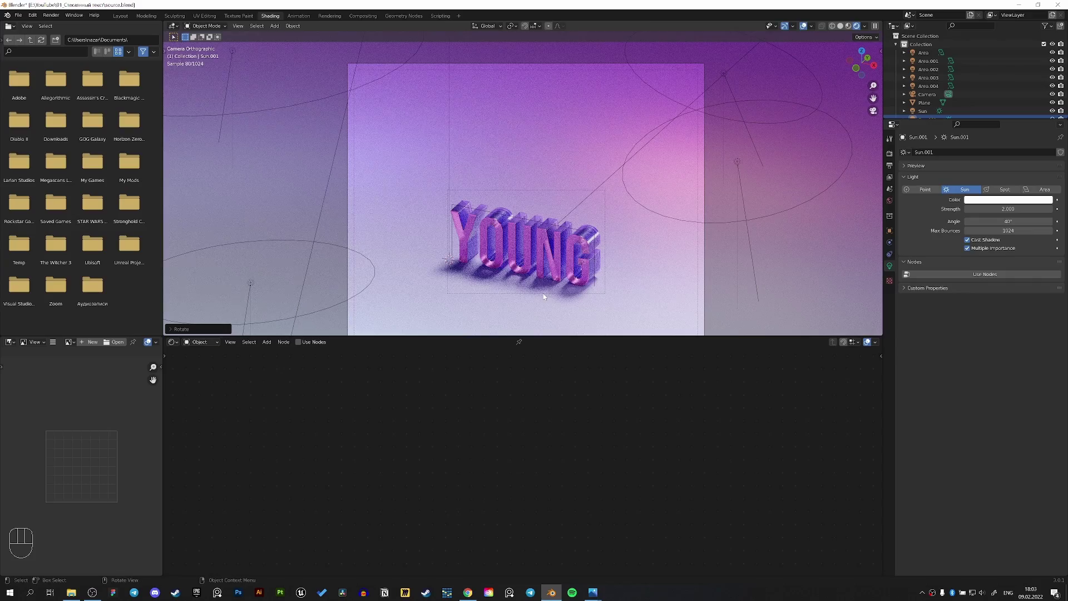
Step: Fine-tune the second sun light's rotation with several free turns while watching the rendered text
{"action": "key", "text": "r"}
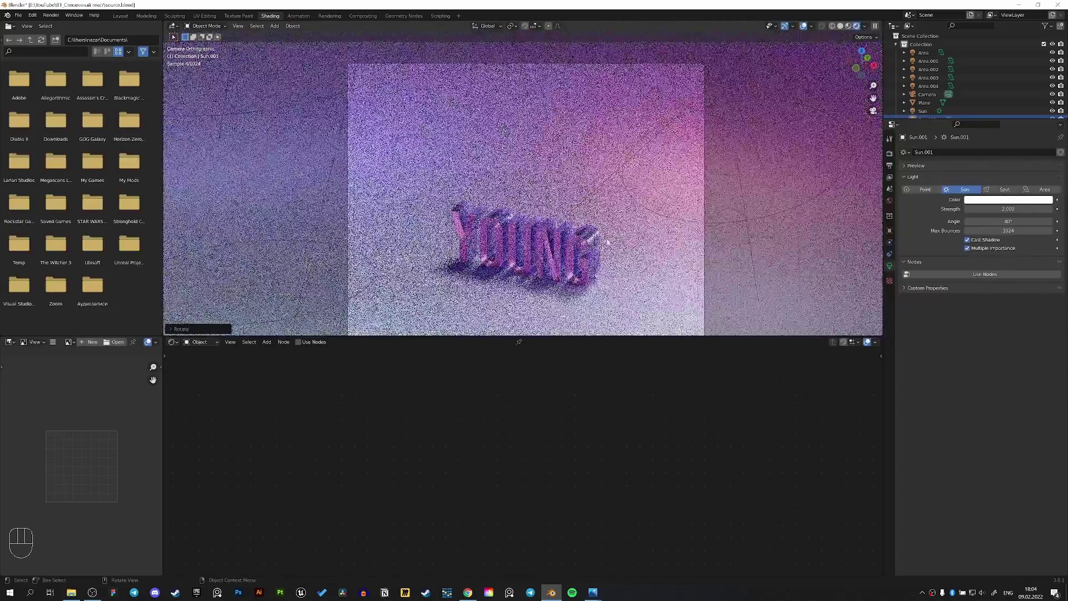
{"action": "left_click", "coordinate": [606, 243]}
{"action": "key", "text": "r"}
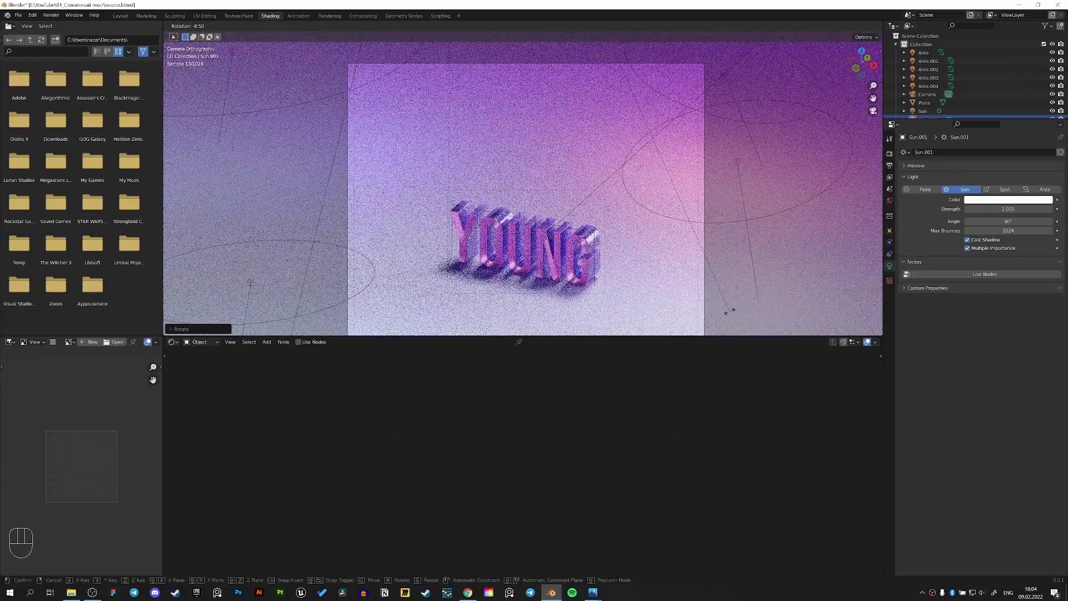
{"action": "left_click", "coordinate": [685, 301]}
{"action": "key", "text": "r"}
{"action": "left_click", "coordinate": [603, 280]}
Step: Try to rotate the second sun light about the global X axis in solid shading, and undo the rotation
{"action": "scroll", "coordinate": [603, 280], "scroll_direction": "down", "scroll_amount": 1}
{"action": "key", "text": "z"}
{"action": "scroll", "coordinate": [605, 277], "scroll_direction": "down", "scroll_amount": 3}
{"action": "key", "text": "r"}
{"action": "key", "text": "x"}
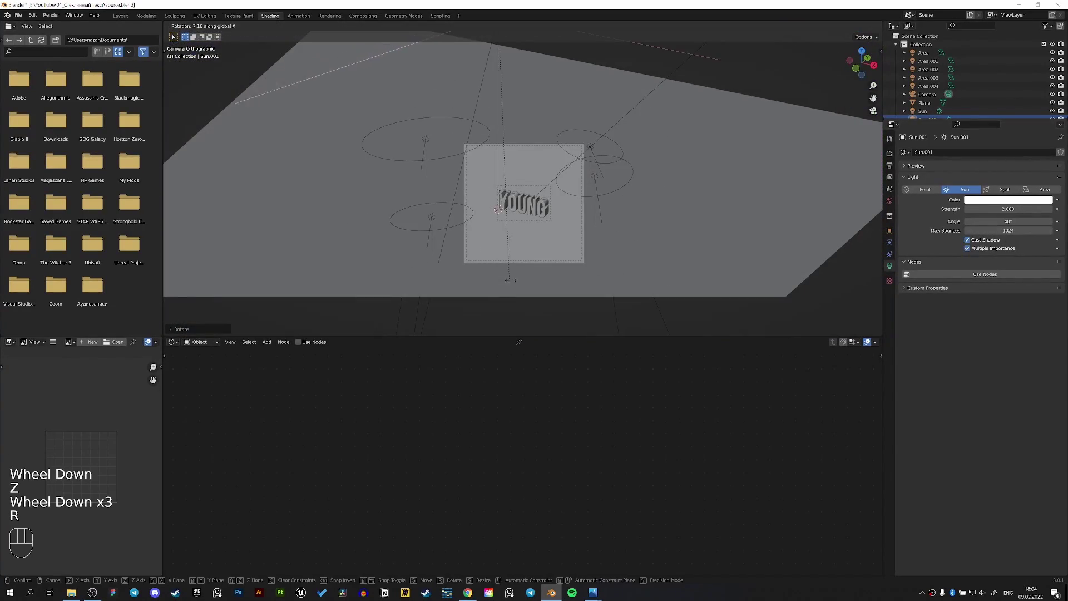
{"action": "left_click", "coordinate": [737, 151]}
{"action": "scroll", "coordinate": [684, 175], "scroll_direction": "down", "scroll_amount": 1}
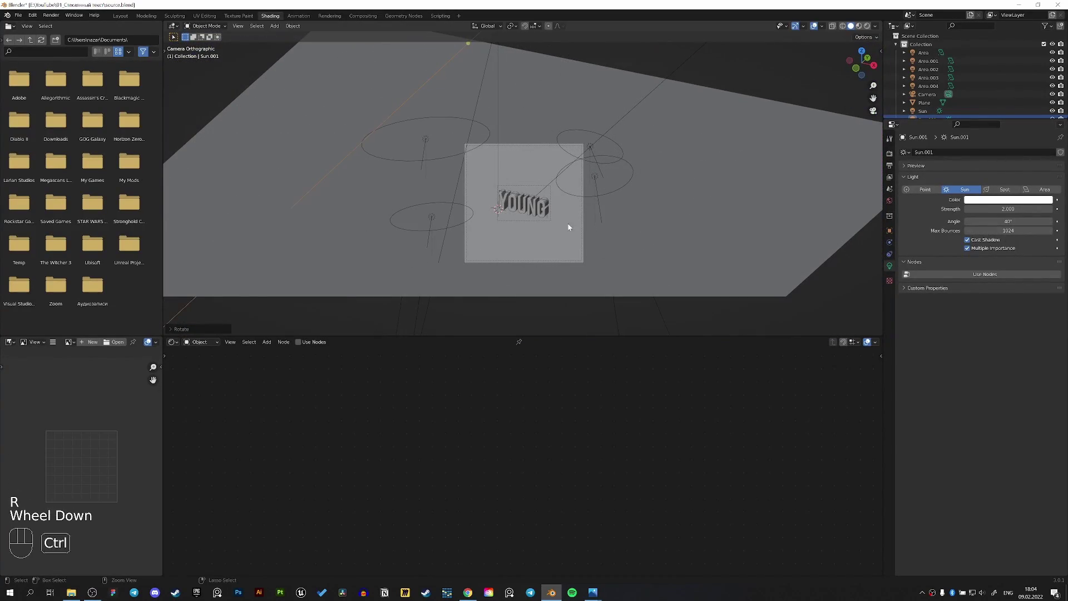
{"action": "key", "text": "ctrl+z"}
Step: Rotate the second sun light about its local X axis
{"action": "key", "text": "r"}
{"action": "key", "text": "x"}
{"action": "key", "text": "x"}
{"action": "left_click", "coordinate": [598, 214]}
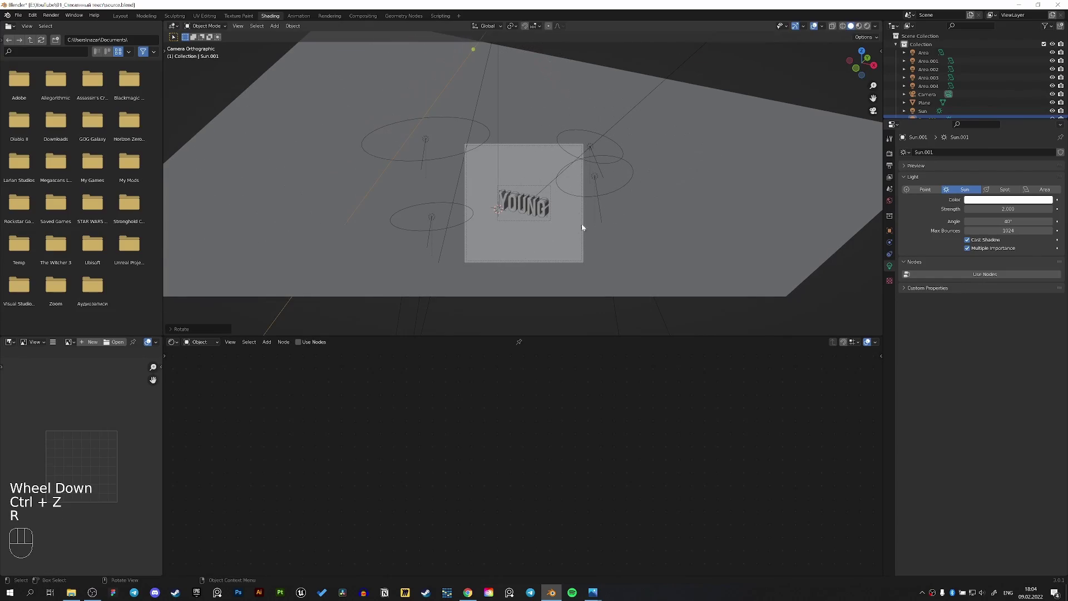
Step: Return to rendered shading, check the lighting on the text and save the file
{"action": "key", "text": "z"}
{"action": "left_click", "coordinate": [606, 140]}
{"action": "scroll", "coordinate": [597, 213], "scroll_direction": "up", "scroll_amount": 1}
{"action": "scroll", "coordinate": [597, 213], "scroll_direction": "up", "scroll_amount": 3}
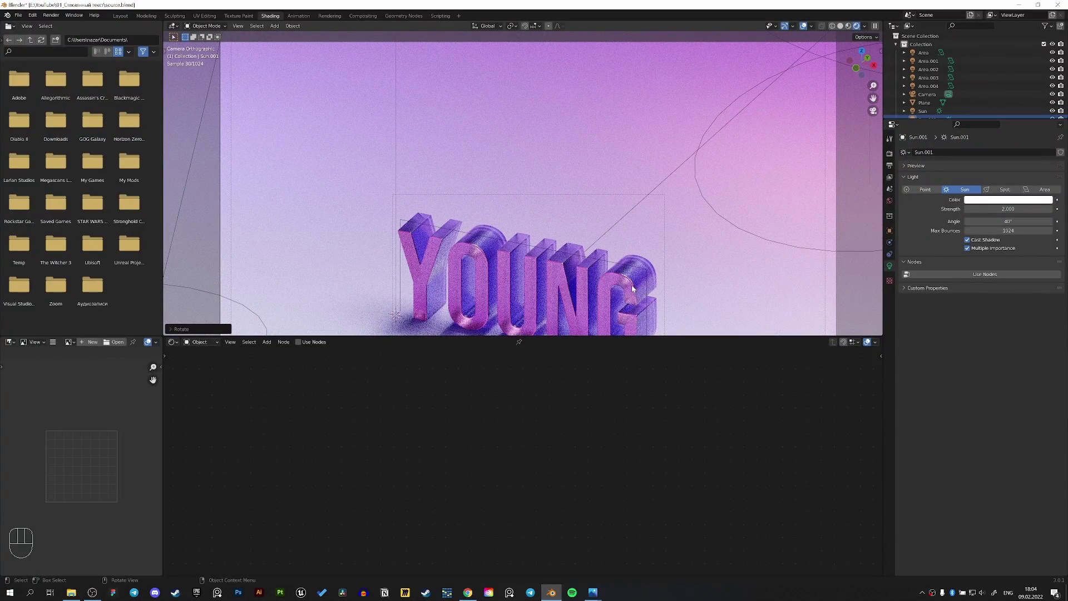
{"action": "middle_click_drag", "start_coordinate": [632, 287], "coordinate": [585, 230], "text": "shift"}
{"action": "key", "text": "ctrl+s"}
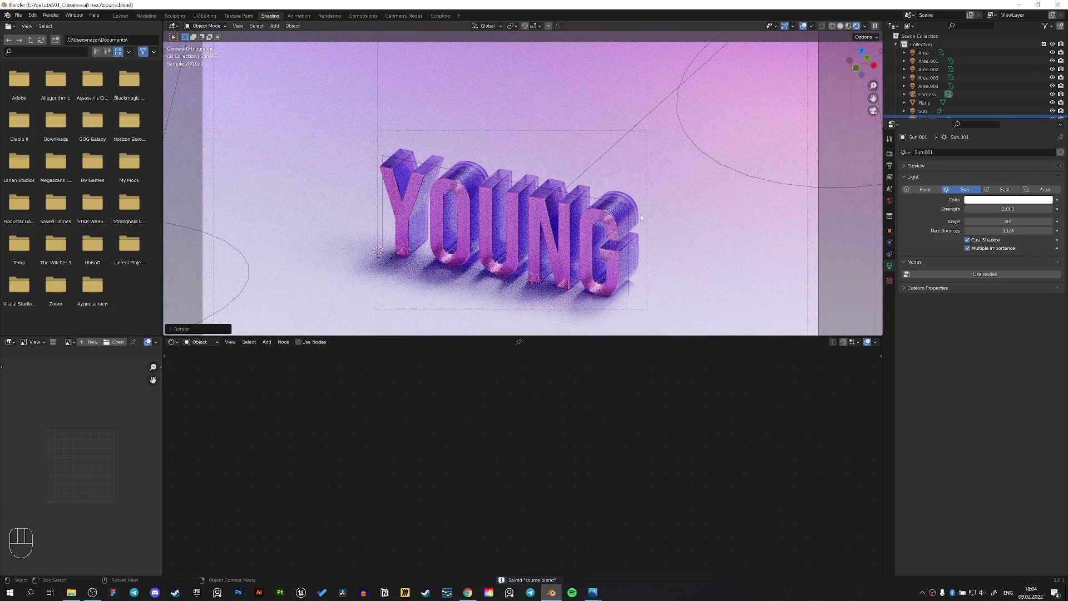
Step: Add a point light from the top view, return to the camera view and save the file
{"action": "scroll", "coordinate": [642, 217], "scroll_direction": "down", "scroll_amount": 2}
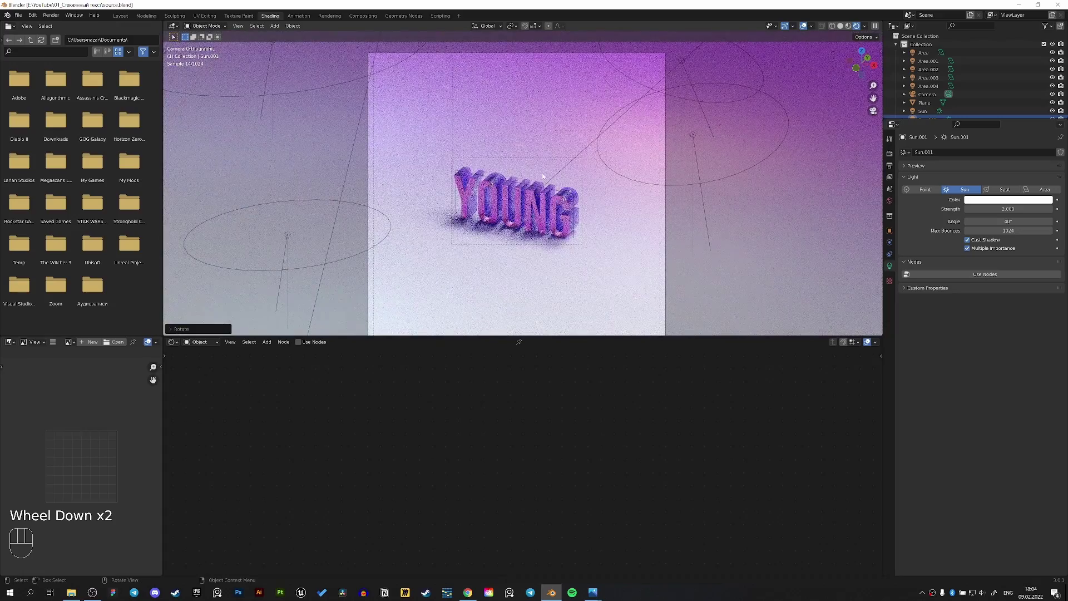
{"action": "key", "text": "KP_7"}
{"action": "key", "text": "shift+a"}
{"action": "mouse_move", "coordinate": [558, 178]}
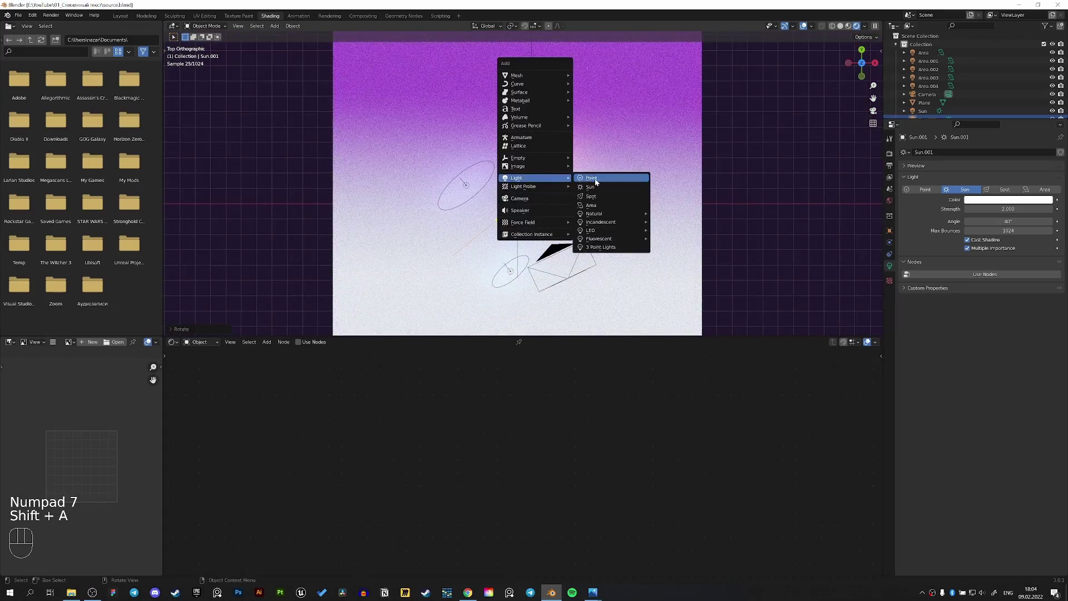
{"action": "left_click", "coordinate": [592, 178]}
{"action": "key", "text": "KP_0"}
{"action": "scroll", "coordinate": [596, 182], "scroll_direction": "down", "scroll_amount": 1}
{"action": "key", "text": "ctrl+s"}
Step: Move the new point light freely to one side of the text and shift it along the global X axis
{"action": "key", "text": "g"}
{"action": "scroll", "coordinate": [590, 223], "scroll_direction": "up", "scroll_amount": 1}
{"action": "key", "text": "g"}
{"action": "left_click", "coordinate": [650, 222]}
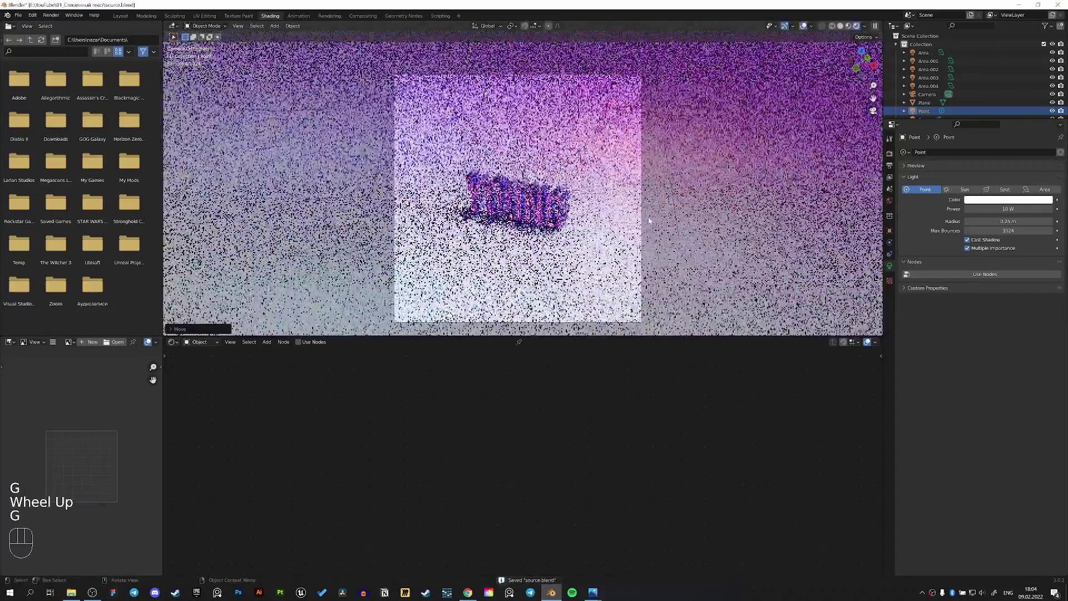
{"action": "scroll", "coordinate": [660, 220], "scroll_direction": "up", "scroll_amount": 2}
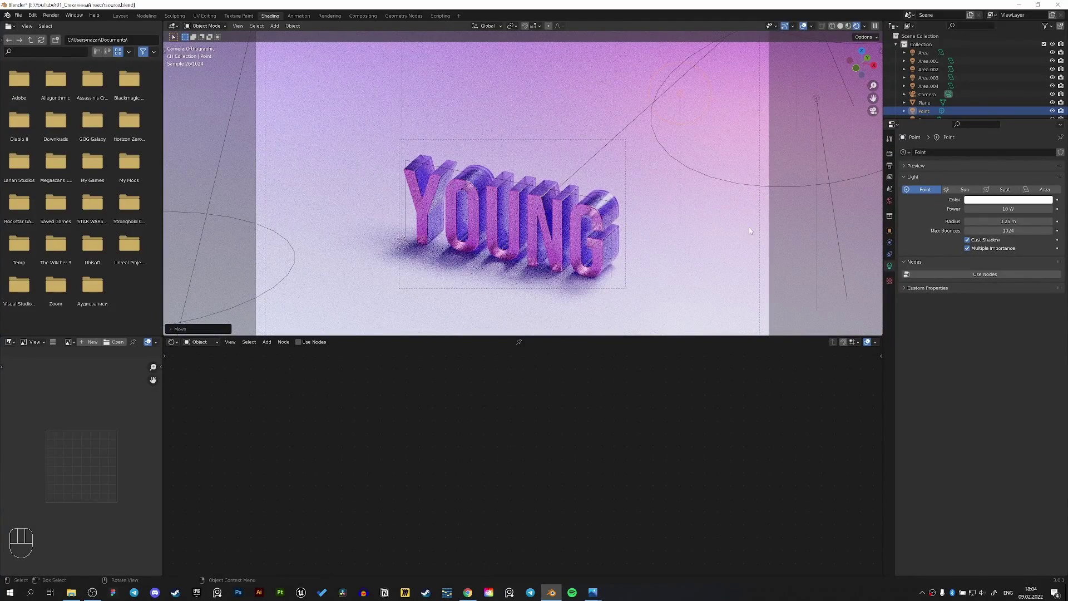
{"action": "key", "text": "g"}
{"action": "key", "text": "x"}
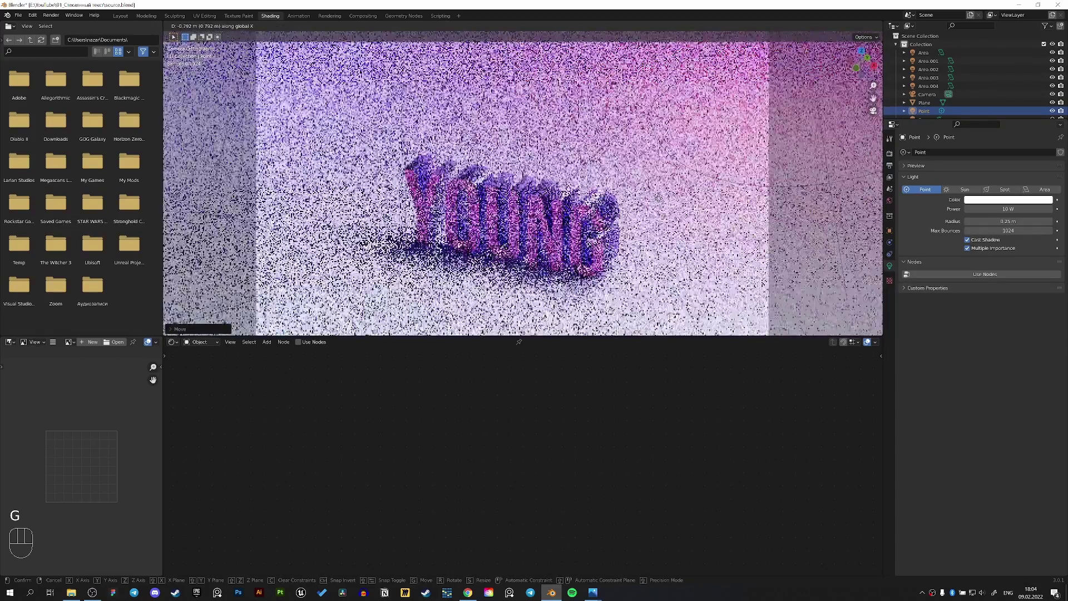
{"action": "left_click", "coordinate": [665, 195]}
Step: Refine the point light's position with alternating moves along the global Y and X axes
{"action": "key", "text": "g"}
{"action": "key", "text": "y"}
{"action": "key", "text": "g"}
{"action": "key", "text": "x"}
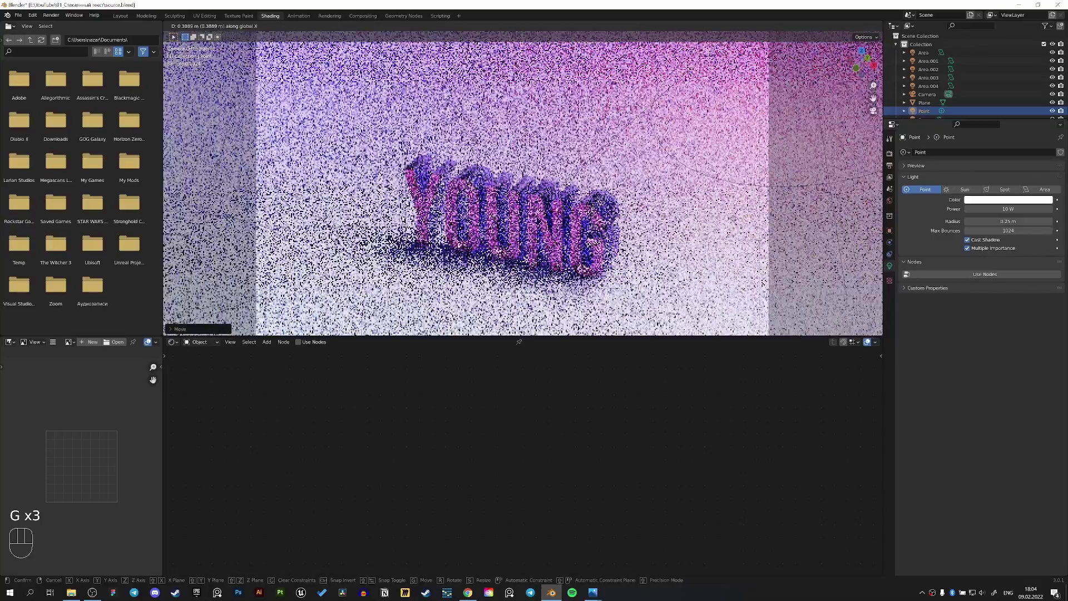
{"action": "left_click", "coordinate": [779, 247]}
{"action": "key", "text": "g"}
{"action": "key", "text": "y"}
{"action": "left_click", "coordinate": [752, 273]}
{"action": "key", "text": "g"}
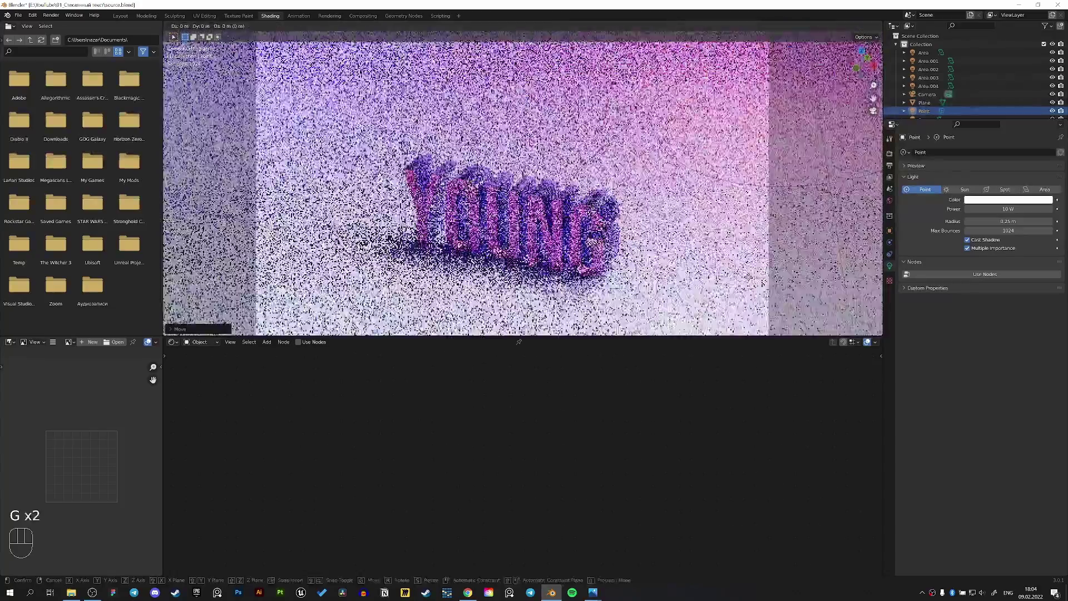
{"action": "key", "text": "x"}
{"action": "left_click", "coordinate": [765, 272]}
Step: Try a stronger power and a larger radius of about 0.72 m on the point light
{"action": "left_click_drag", "start_coordinate": [1009, 209], "coordinate": [1040, 208]}
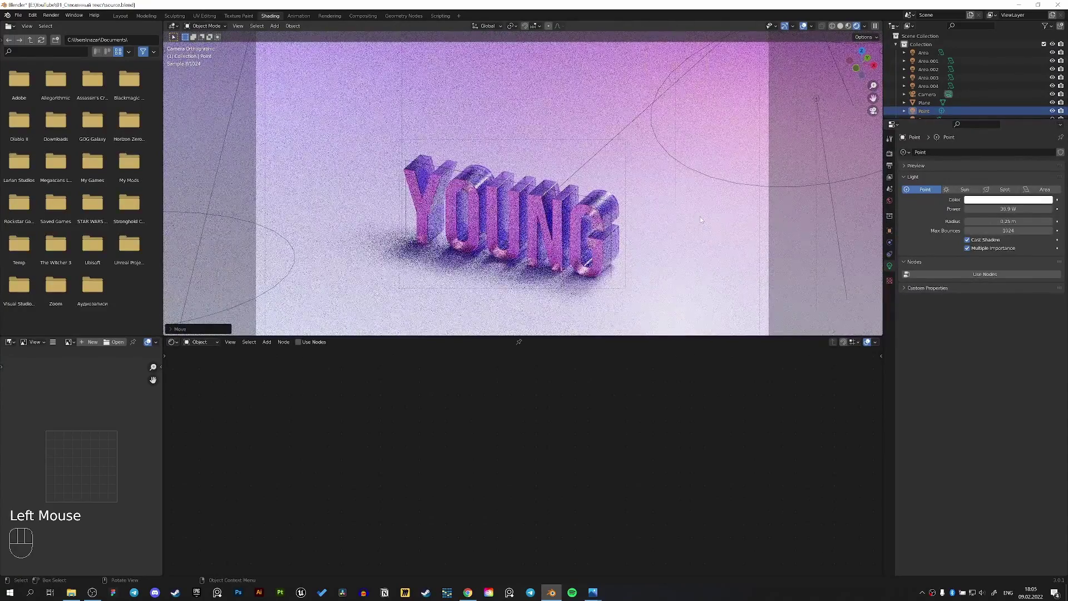
{"action": "key", "text": "s"}
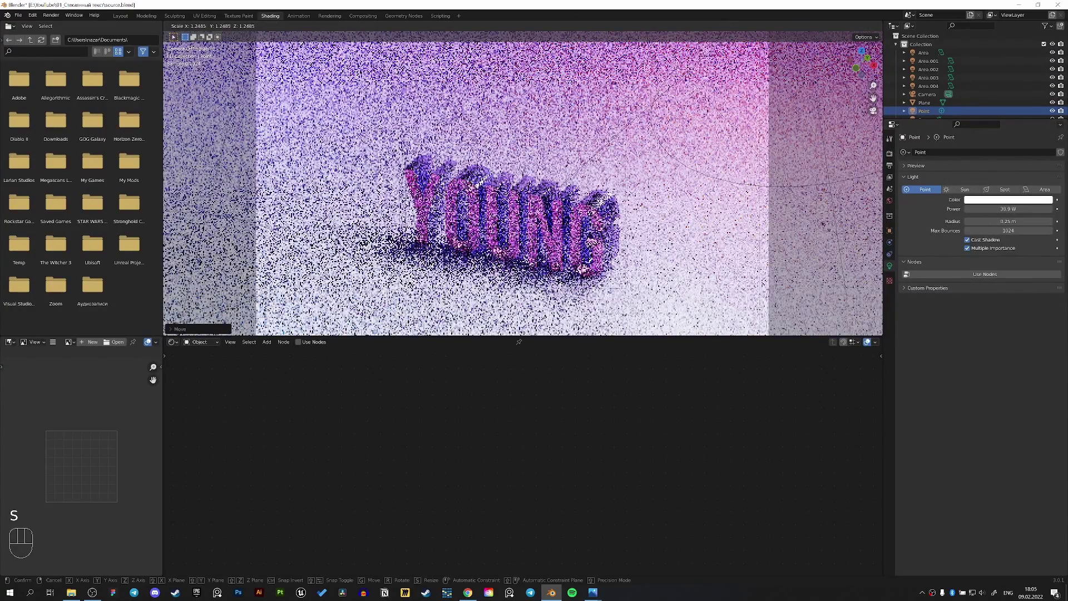
{"action": "right_click", "coordinate": [781, 137]}
{"action": "left_click_drag", "start_coordinate": [982, 221], "coordinate": [1025, 221]}
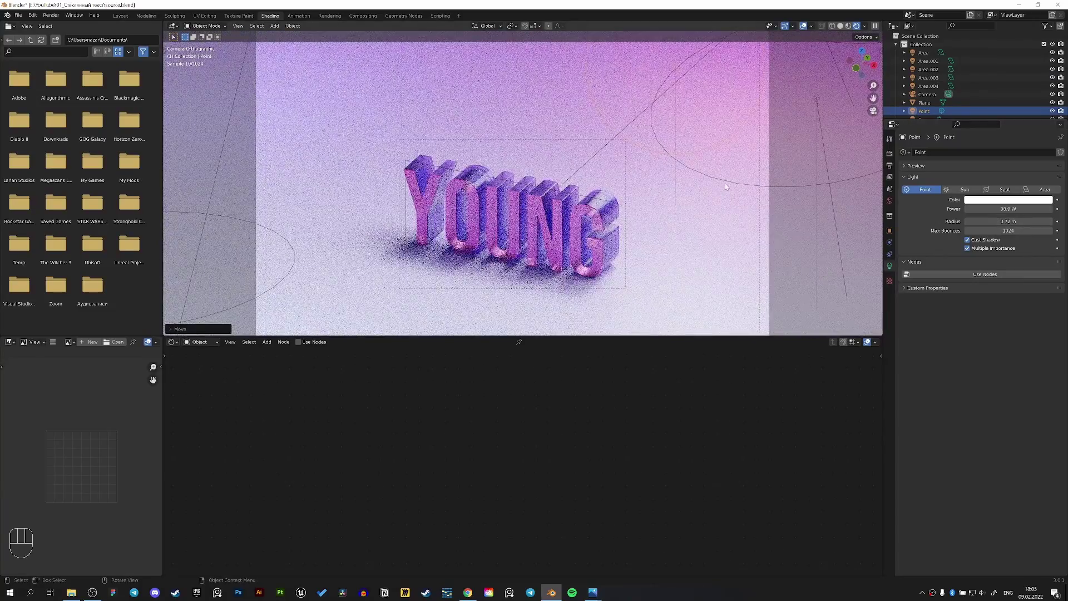
Step: Shift the point light slightly along the global X axis and set its power to 60 W
{"action": "key", "text": "g"}
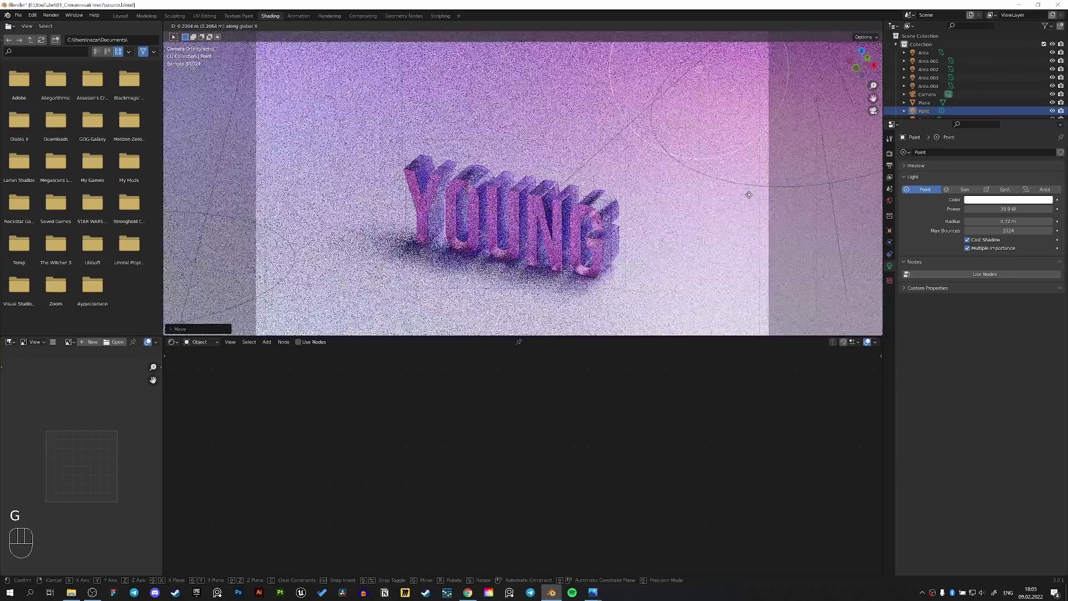
{"action": "left_click", "coordinate": [749, 196]}
{"action": "left_click", "coordinate": [986, 209]}
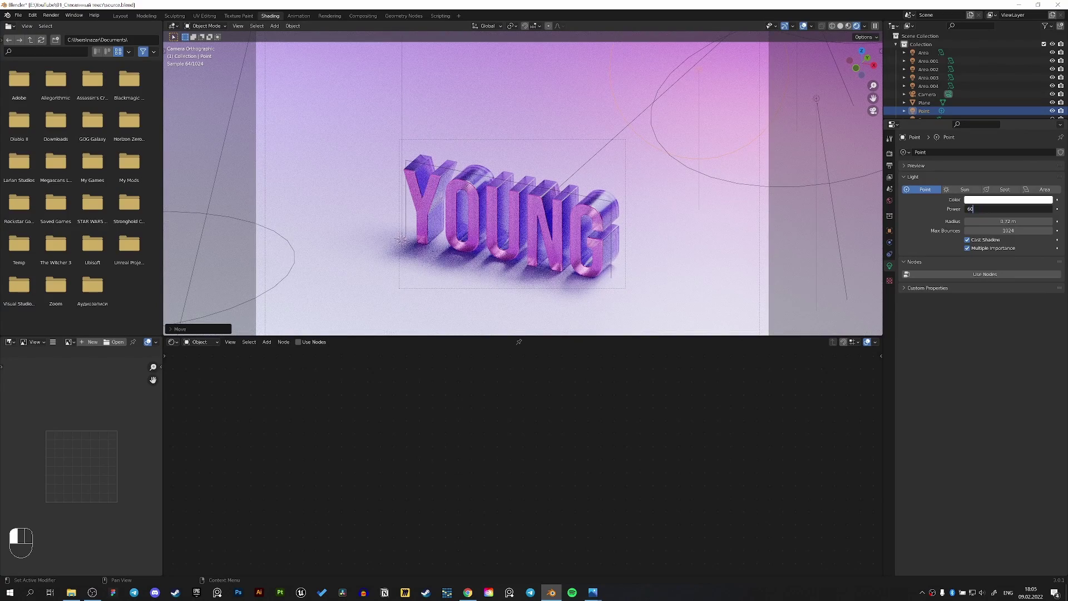
{"action": "type", "text": "60"}
{"action": "key", "text": "Return"}
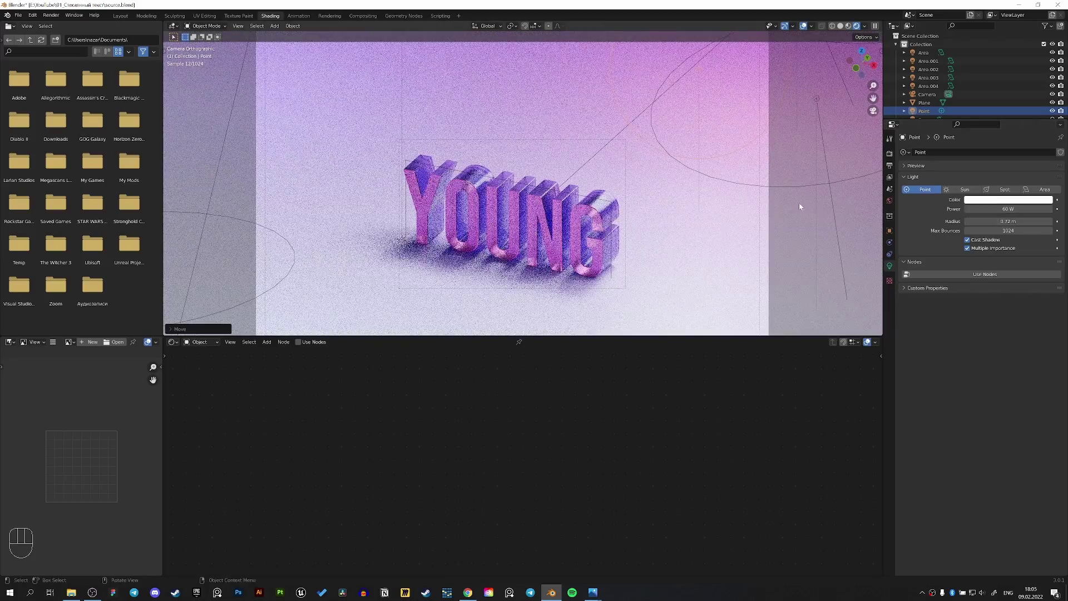
Step: Raise the point light along the global Z axis and reduce its radius to about 0.53 m
{"action": "key", "text": "g"}
{"action": "left_click", "coordinate": [799, 200]}
{"action": "key", "text": "g"}
{"action": "key", "text": "z"}
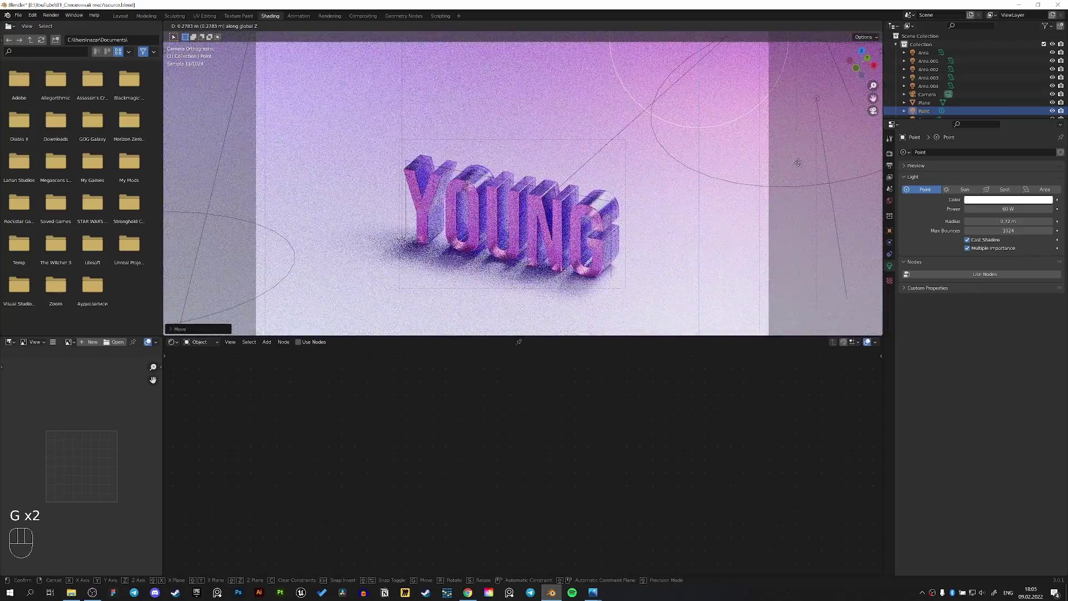
{"action": "left_click", "coordinate": [799, 162]}
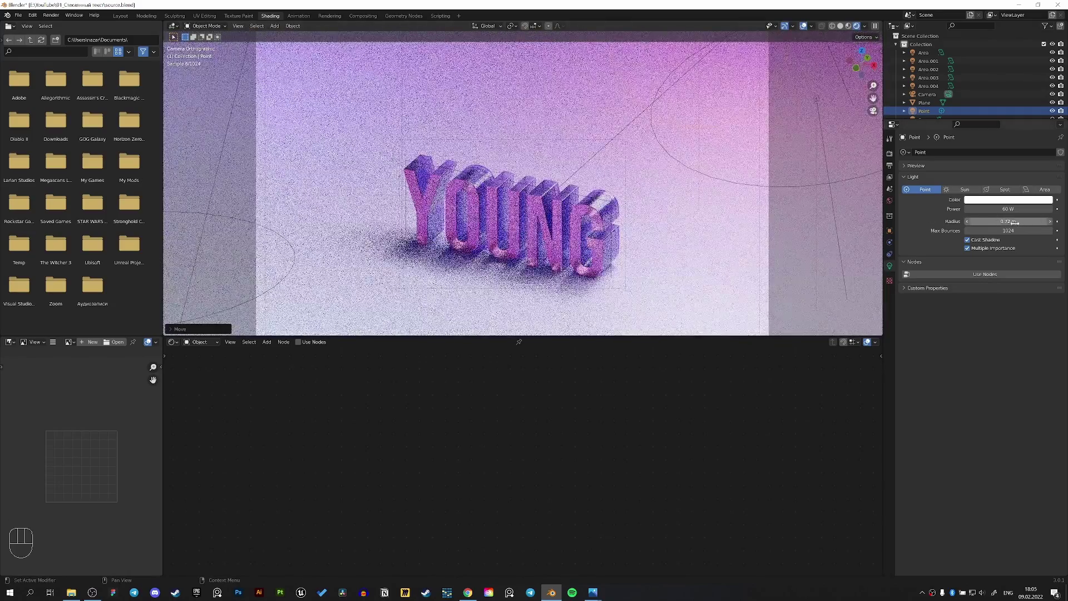
{"action": "left_click_drag", "start_coordinate": [1008, 221], "coordinate": [998, 222]}
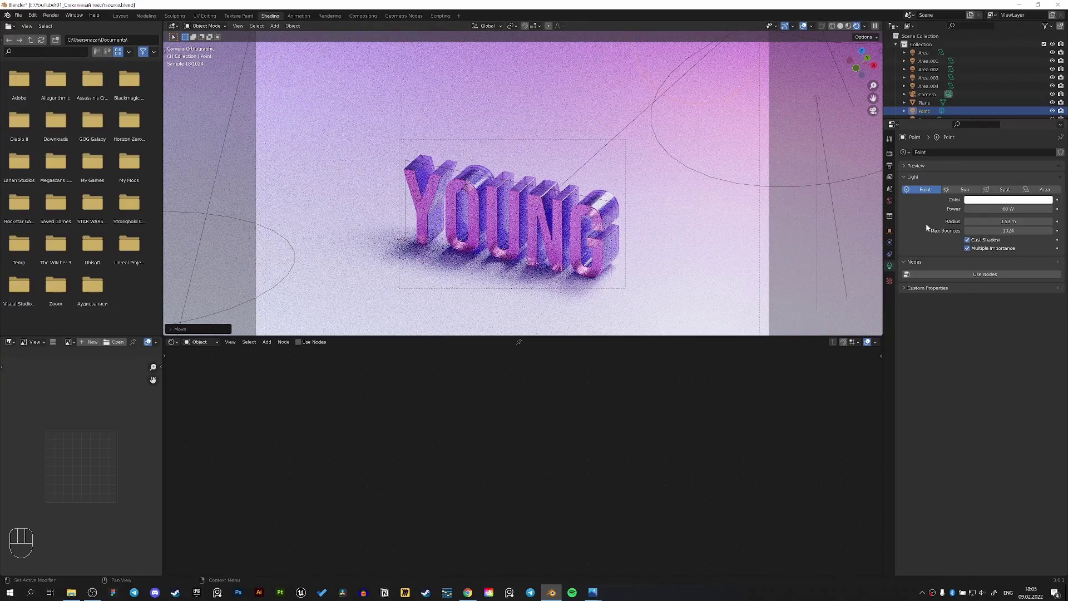
Step: Fine-tune the point light's position with a free move and moves along the global Y axis, and save the file
{"action": "key", "text": "g"}
{"action": "key", "text": "z"}
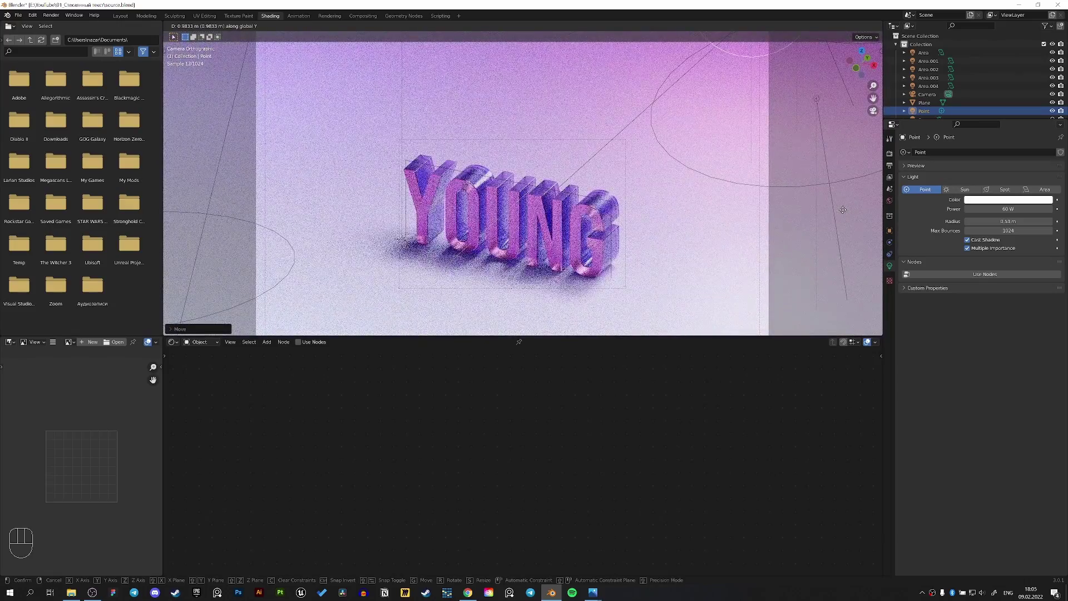
{"action": "left_click", "coordinate": [839, 217]}
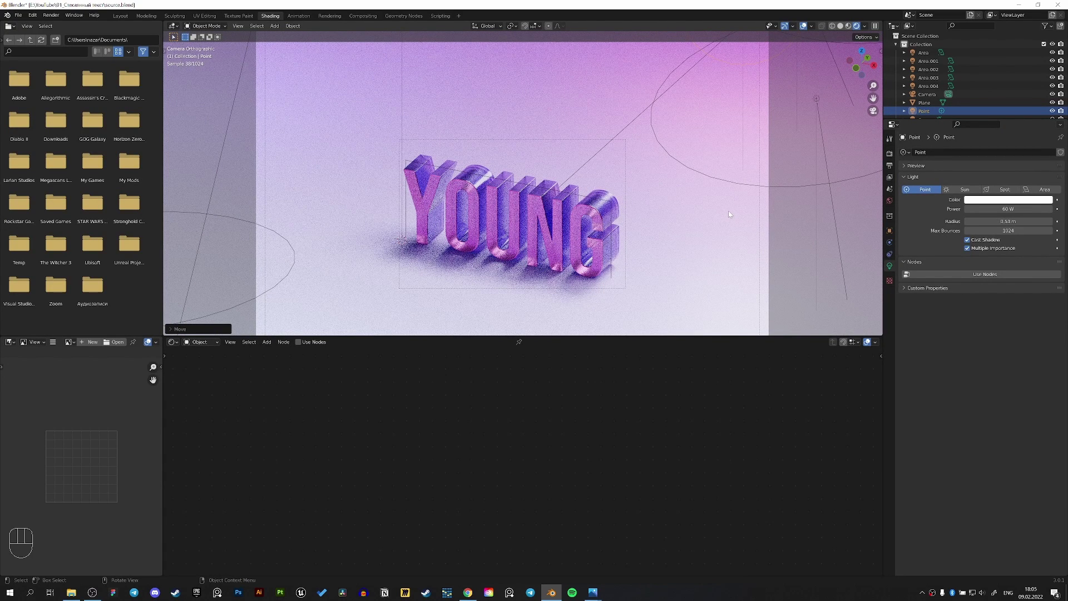
{"action": "key", "text": "g"}
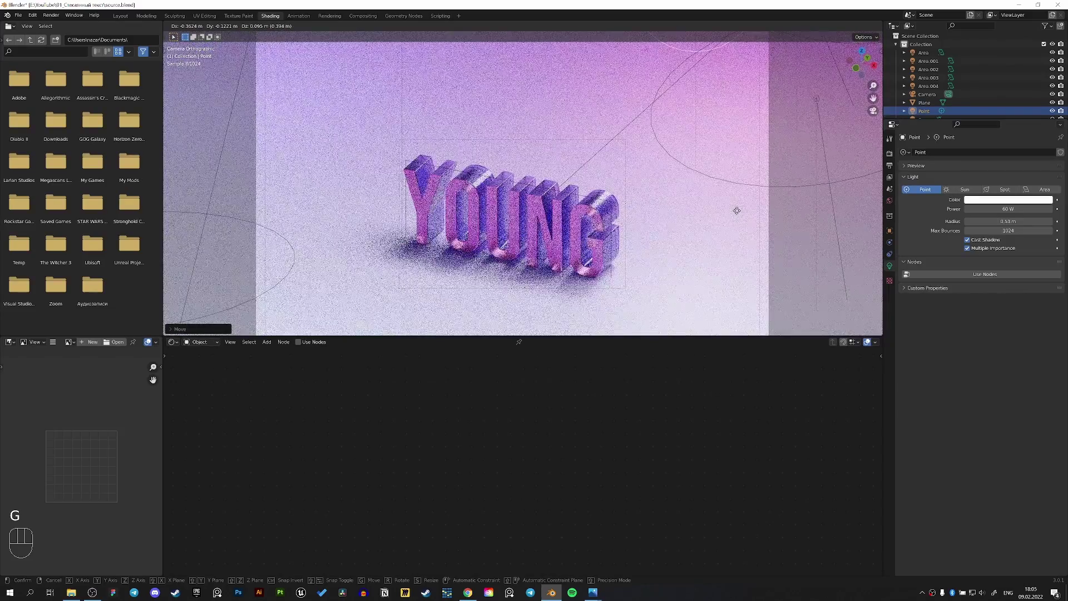
{"action": "left_click", "coordinate": [796, 198]}
{"action": "key", "text": "g"}
{"action": "key", "text": "y"}
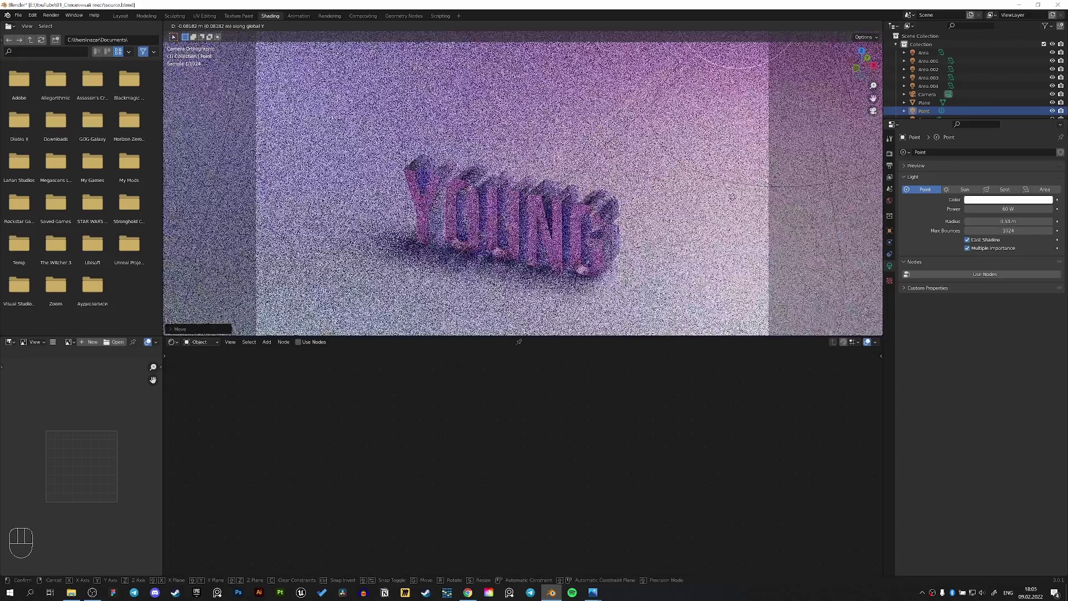
{"action": "left_click", "coordinate": [734, 199]}
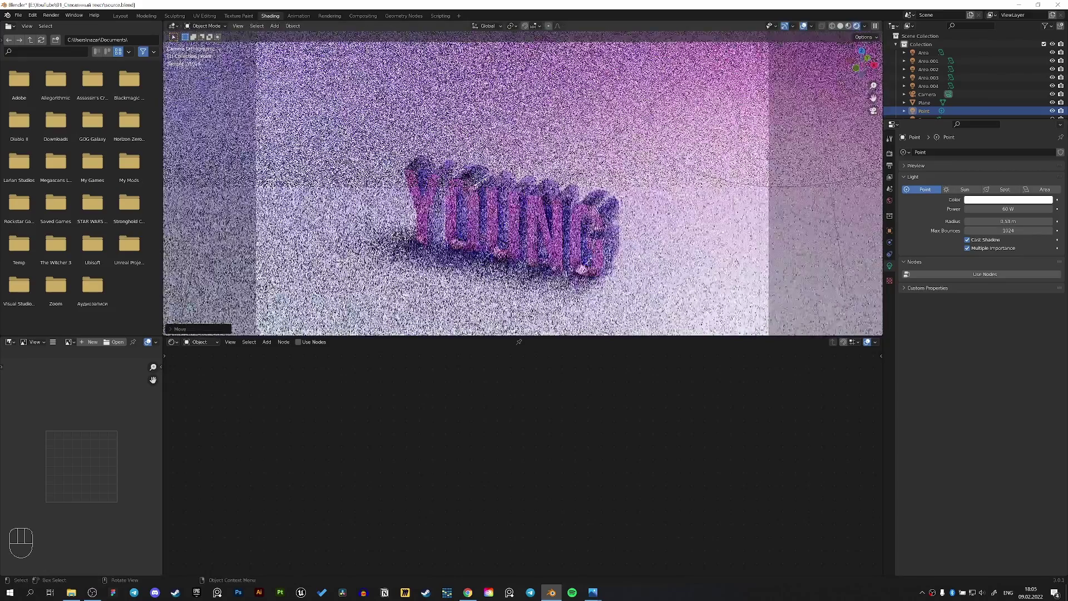
{"action": "key", "text": "ctrl+s"}
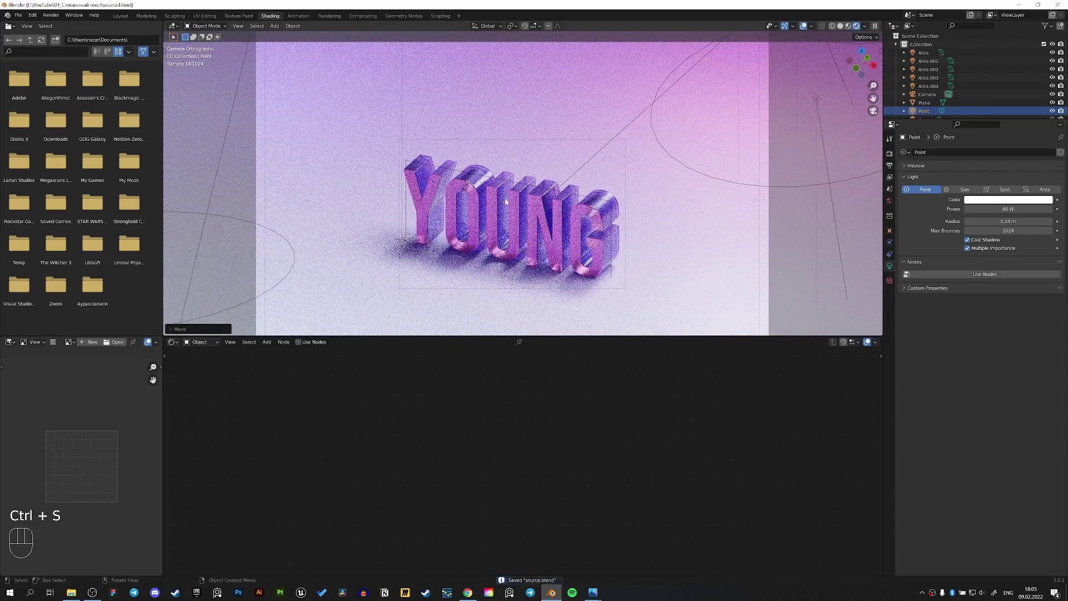
Step: Increase the point light's radius to about 0.76 m, save the file and check the whole composition
{"action": "left_click_drag", "start_coordinate": [1009, 222], "coordinate": [1028, 221]}
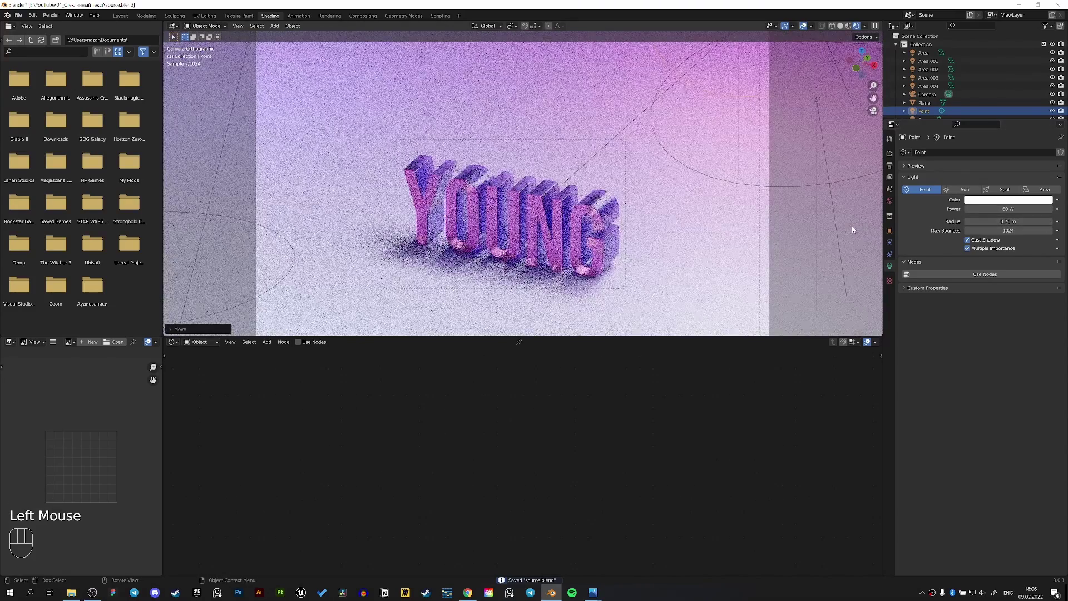
{"action": "key", "text": "ctrl+s"}
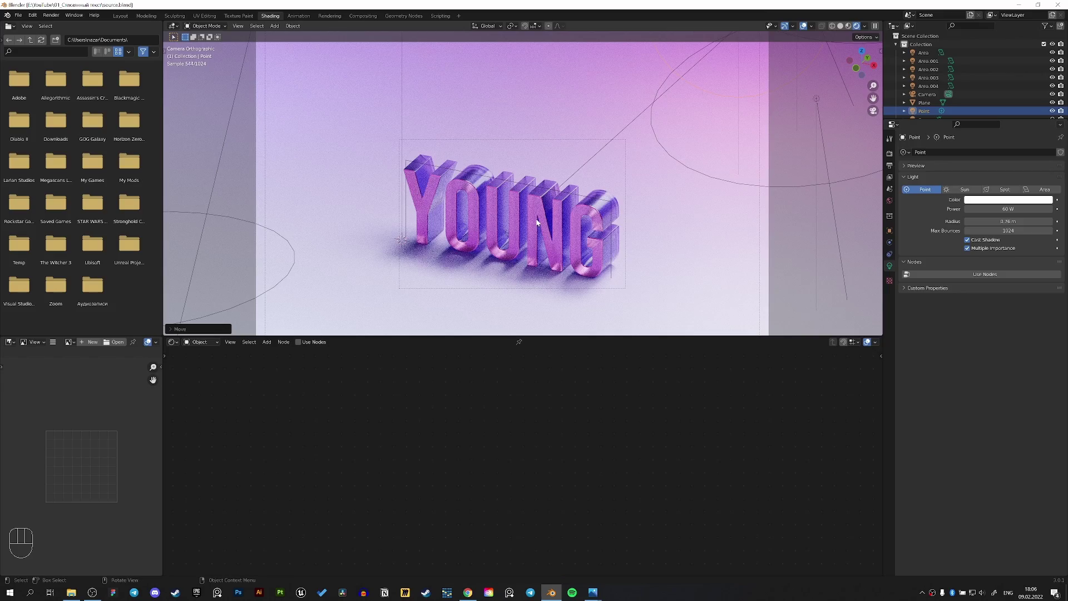
{"action": "scroll", "coordinate": [537, 223], "scroll_direction": "down", "scroll_amount": 4}
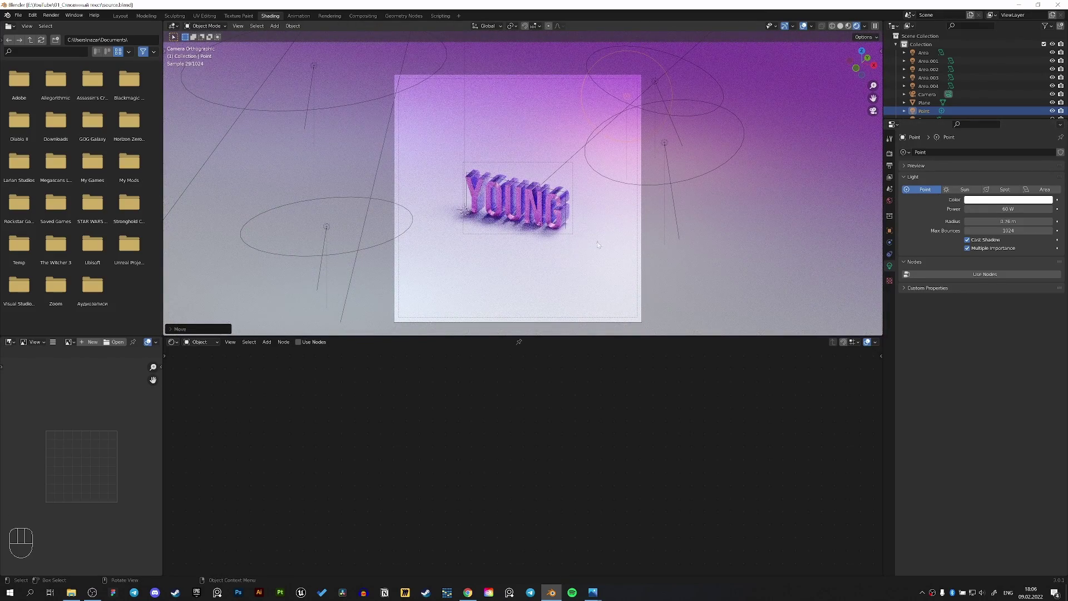
{"action": "scroll", "coordinate": [507, 224], "scroll_direction": "up", "scroll_amount": 2}
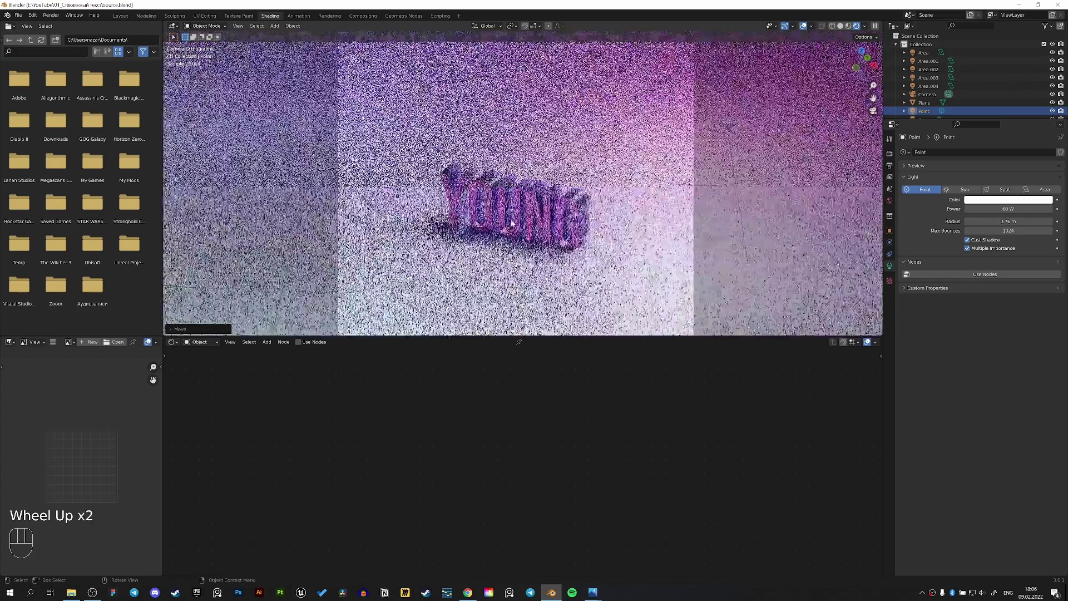
Step: Enable color management curves in the render settings and shape a gentle S-curve with darker shadows and brighter highlights
{"action": "left_click", "coordinate": [891, 155]}
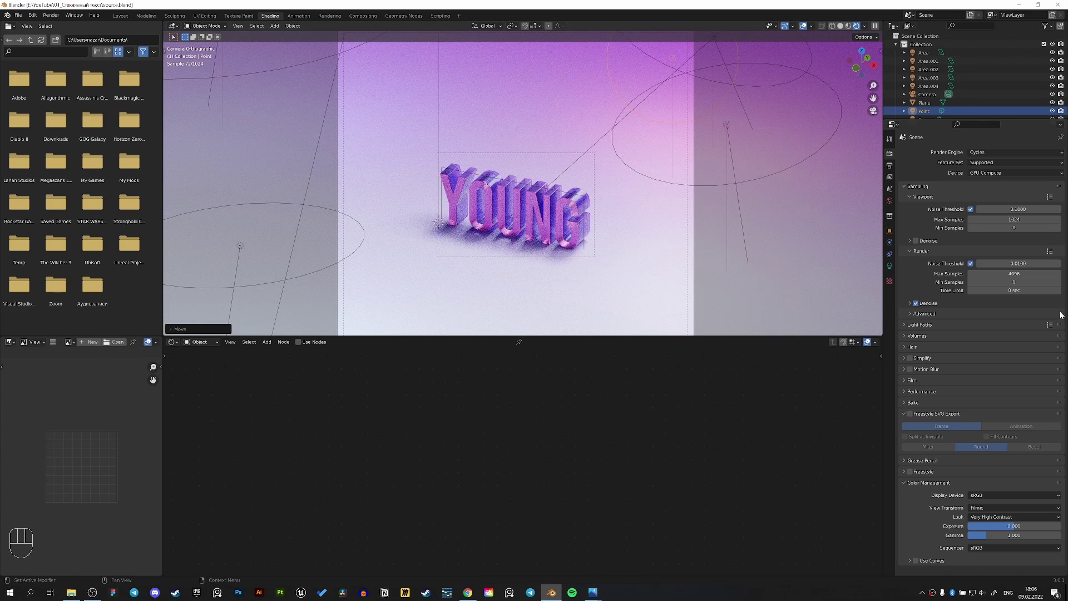
{"action": "scroll", "coordinate": [943, 552], "scroll_direction": "down", "scroll_amount": 2}
{"action": "left_click", "coordinate": [917, 561]}
{"action": "left_click", "coordinate": [908, 561]}
{"action": "scroll", "coordinate": [955, 505], "scroll_direction": "down", "scroll_amount": 4}
{"action": "left_click_drag", "start_coordinate": [952, 515], "coordinate": [1006, 487]}
{"action": "left_click", "coordinate": [1006, 488]}
{"action": "left_click_drag", "start_coordinate": [952, 518], "coordinate": [946, 518]}
{"action": "left_click", "coordinate": [944, 513]}
{"action": "left_click", "coordinate": [946, 515]}
{"action": "left_click_drag", "start_coordinate": [1006, 487], "coordinate": [1007, 484]}
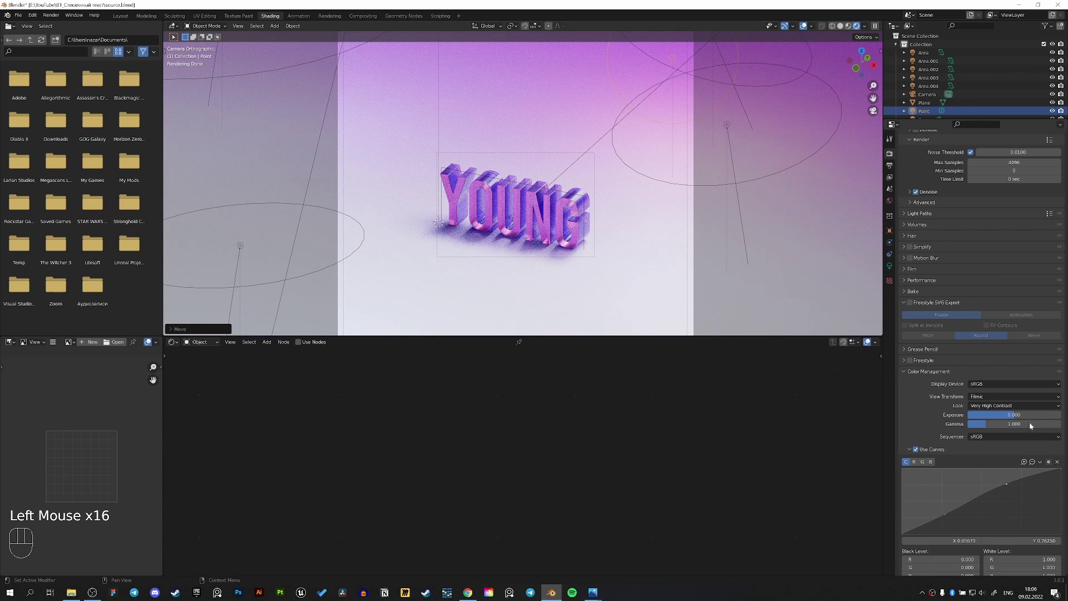
Step: Raise the color management exposure to about 0.09 and lower the gamma slightly
{"action": "mouse_move", "coordinate": [1014, 415]}
{"action": "left_mouse_down", "text": "shift"}
{"action": "mouse_move", "coordinate": [1022, 424]}
{"action": "mouse_move", "coordinate": [1014, 415]}
{"action": "left_mouse_up", "text": "shift"}
{"action": "scroll", "coordinate": [646, 435], "scroll_direction": "down", "scroll_amount": 1}
{"action": "scroll", "coordinate": [564, 231], "scroll_direction": "down", "scroll_amount": 3}
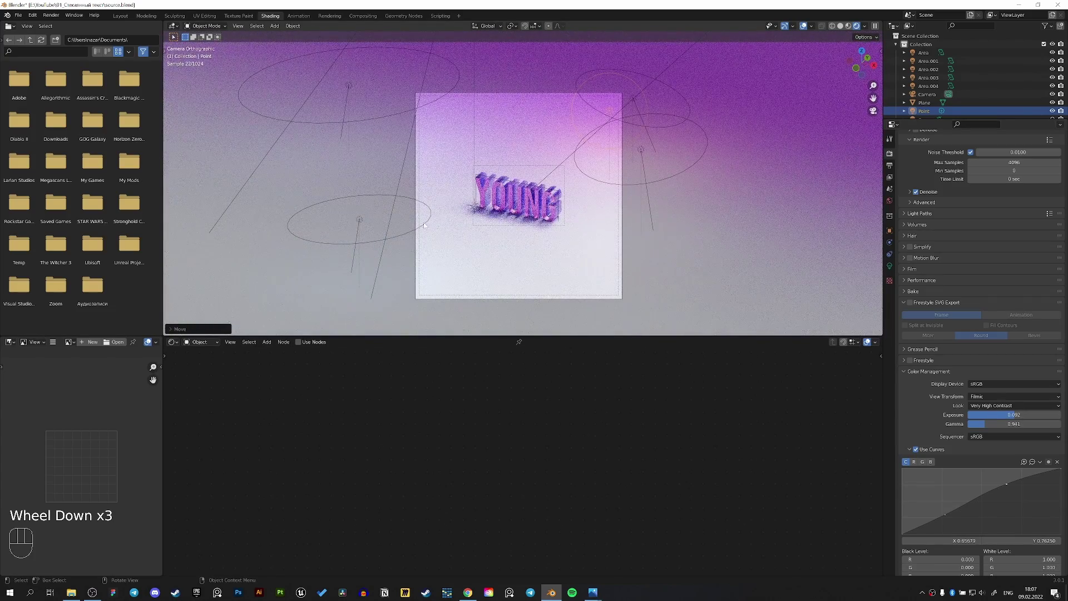
Step: Rotate the first sun light about -12° around the global X axis
{"action": "left_click", "coordinate": [381, 248]}
{"action": "left_click", "coordinate": [382, 249]}
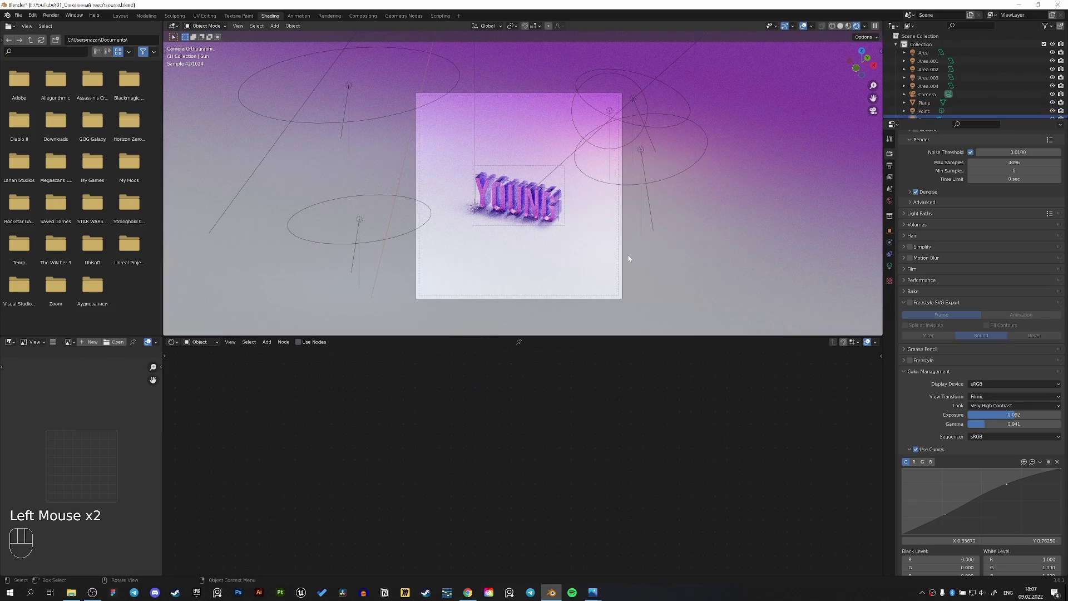
{"action": "key", "text": "r"}
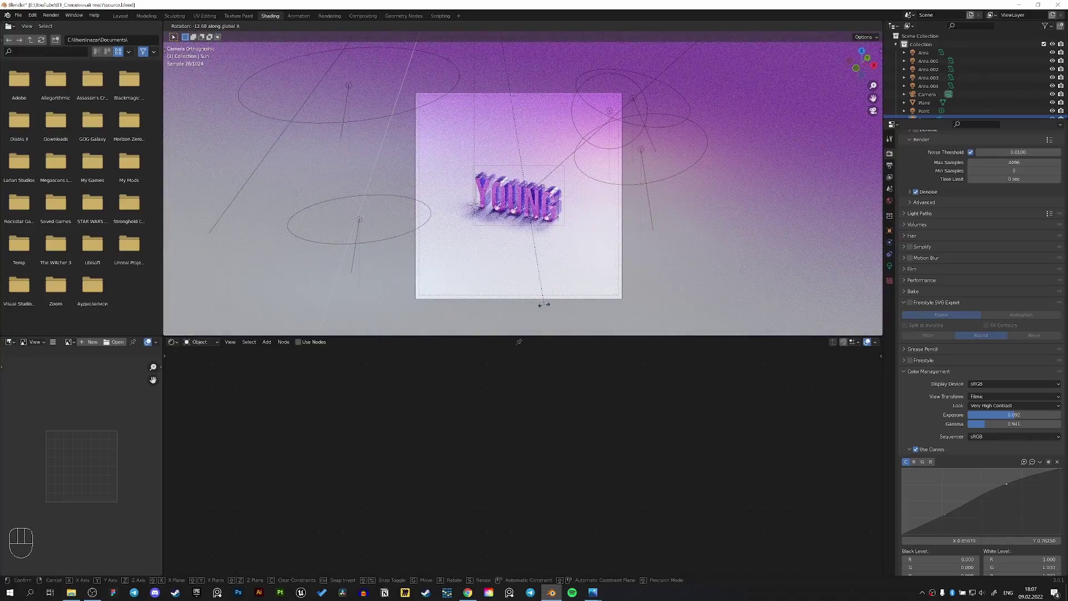
{"action": "left_click", "coordinate": [544, 305]}
Step: Fine-tune the first sun light's direction with a free rotation while viewing the text up close
{"action": "scroll", "coordinate": [545, 305], "scroll_direction": "up", "scroll_amount": 1}
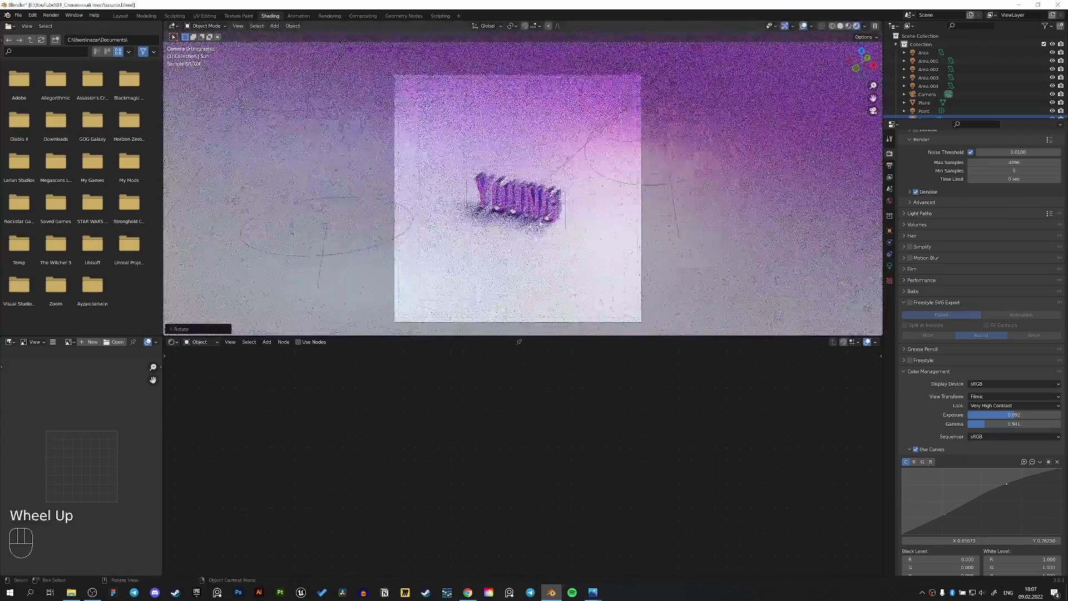
{"action": "scroll", "coordinate": [616, 166], "scroll_direction": "up", "scroll_amount": 4}
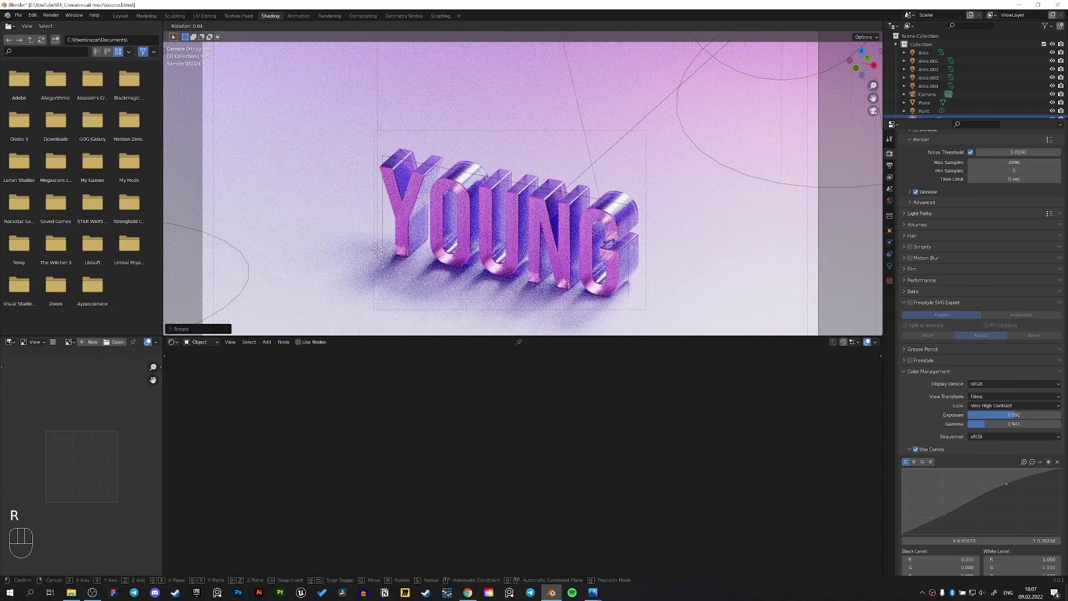
{"action": "key", "text": "r"}
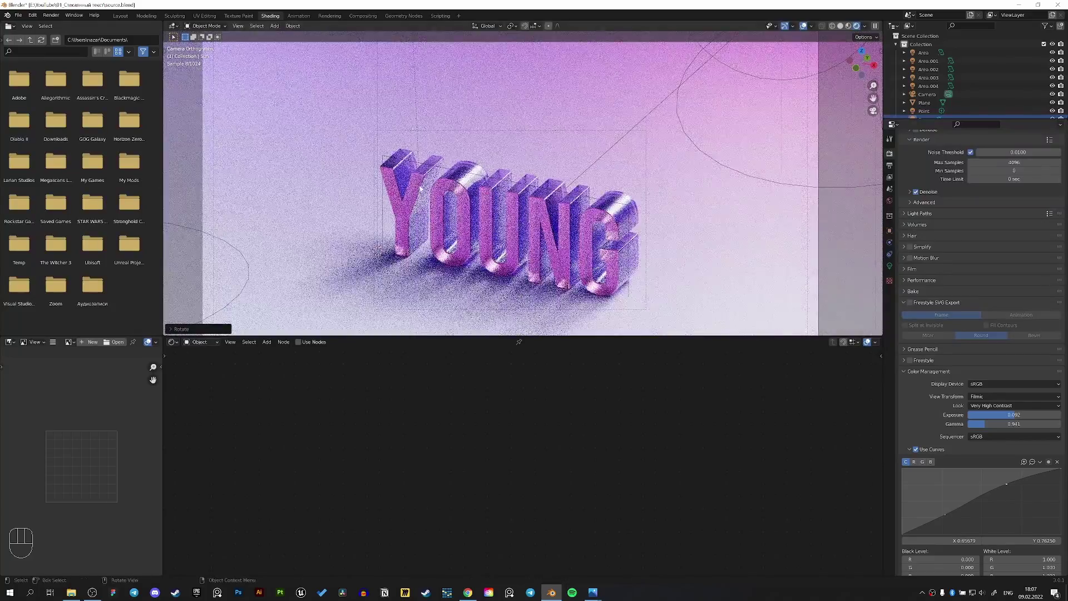
{"action": "left_click", "coordinate": [545, 205]}
Step: Fine-tune the tint of the lavender color stop in the YOUNG text material's ColorRamp
{"action": "scroll", "coordinate": [643, 222], "scroll_direction": "up", "scroll_amount": 1}
{"action": "left_click", "coordinate": [643, 223]}
{"action": "middle_click_drag", "start_coordinate": [542, 413], "coordinate": [562, 462]}
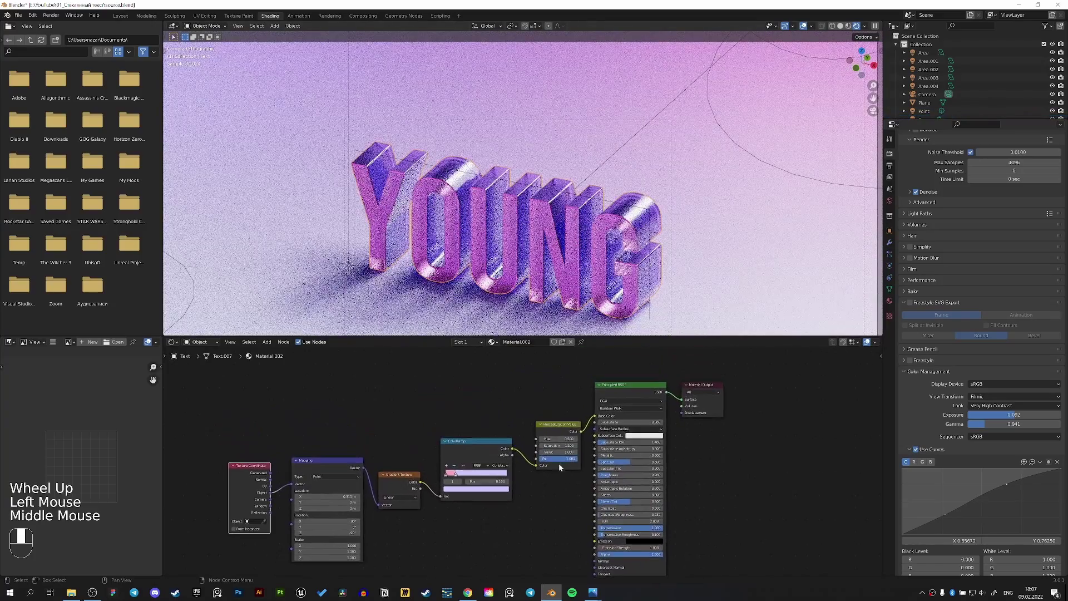
{"action": "scroll", "coordinate": [501, 473], "scroll_direction": "up", "scroll_amount": 4}
{"action": "middle_click_drag", "start_coordinate": [477, 487], "coordinate": [507, 481]}
{"action": "scroll", "coordinate": [507, 481], "scroll_direction": "up", "scroll_amount": 3}
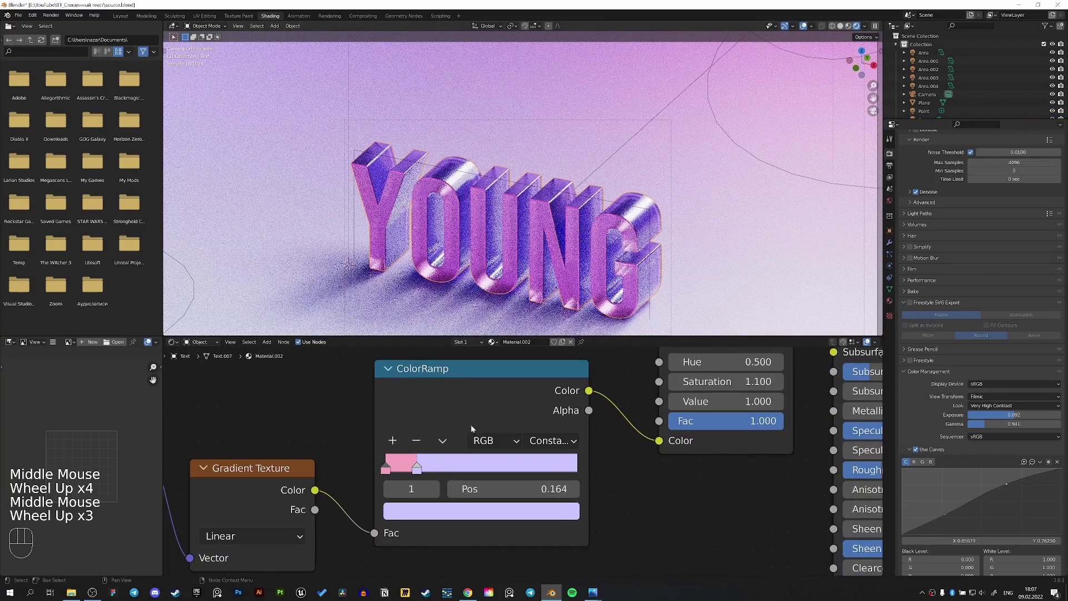
{"action": "left_click", "coordinate": [446, 509]}
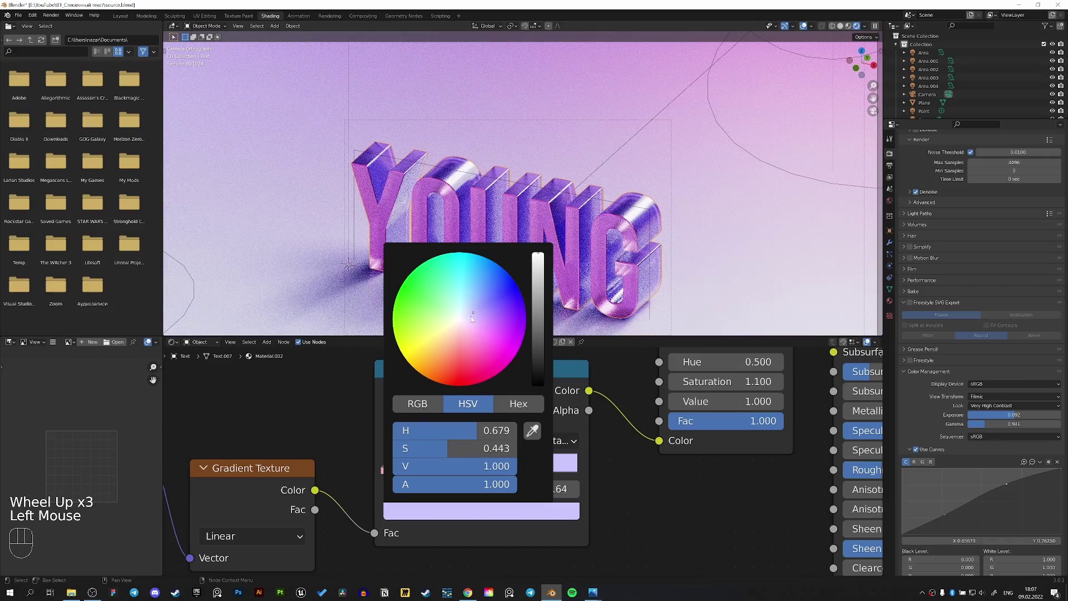
{"action": "left_click_drag", "start_coordinate": [472, 312], "coordinate": [473, 313]}
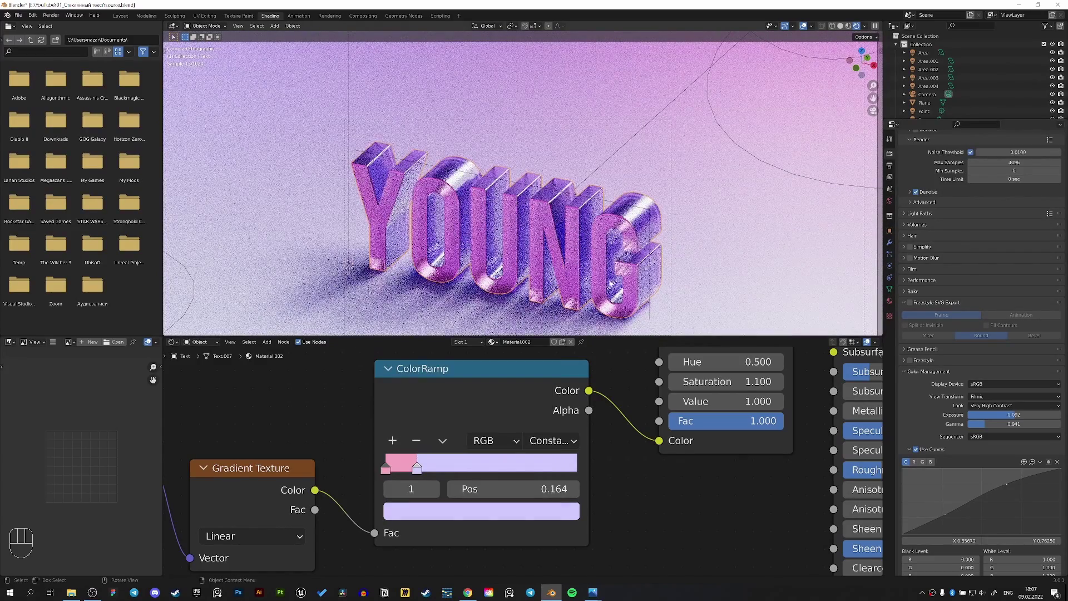
Step: Try a transmission roughness of 0 on the text material and undo it
{"action": "middle_click_drag", "start_coordinate": [653, 470], "coordinate": [406, 438]}
{"action": "middle_click_drag", "start_coordinate": [640, 504], "coordinate": [547, 459]}
{"action": "middle_click_drag", "start_coordinate": [614, 531], "coordinate": [601, 479]}
{"action": "left_click_drag", "start_coordinate": [606, 517], "coordinate": [496, 518]}
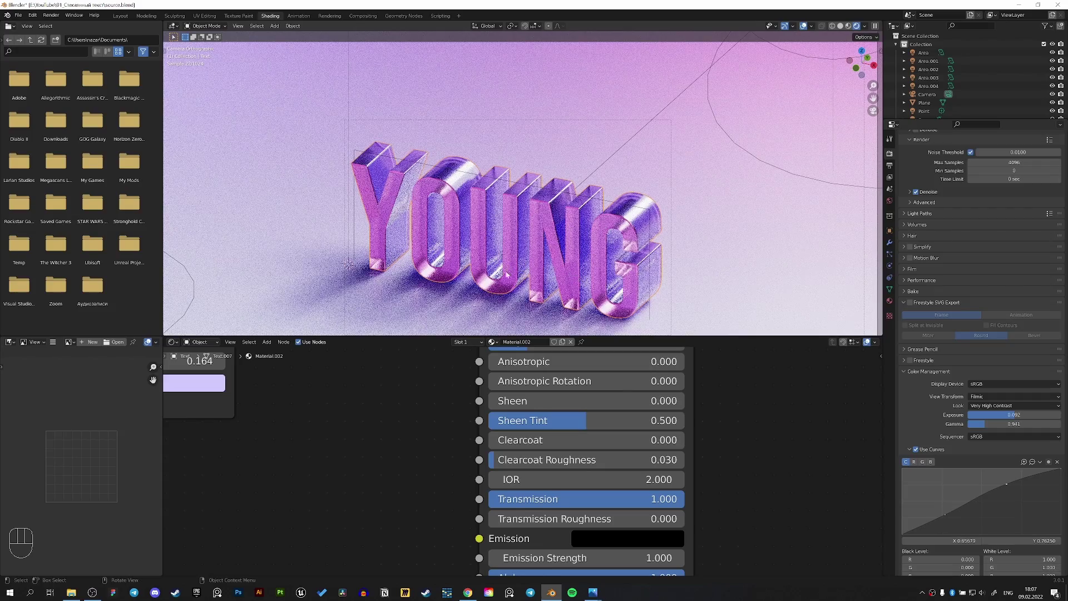
{"action": "key", "text": "ctrl+z"}
{"action": "middle_click_drag", "start_coordinate": [421, 435], "coordinate": [411, 449]}
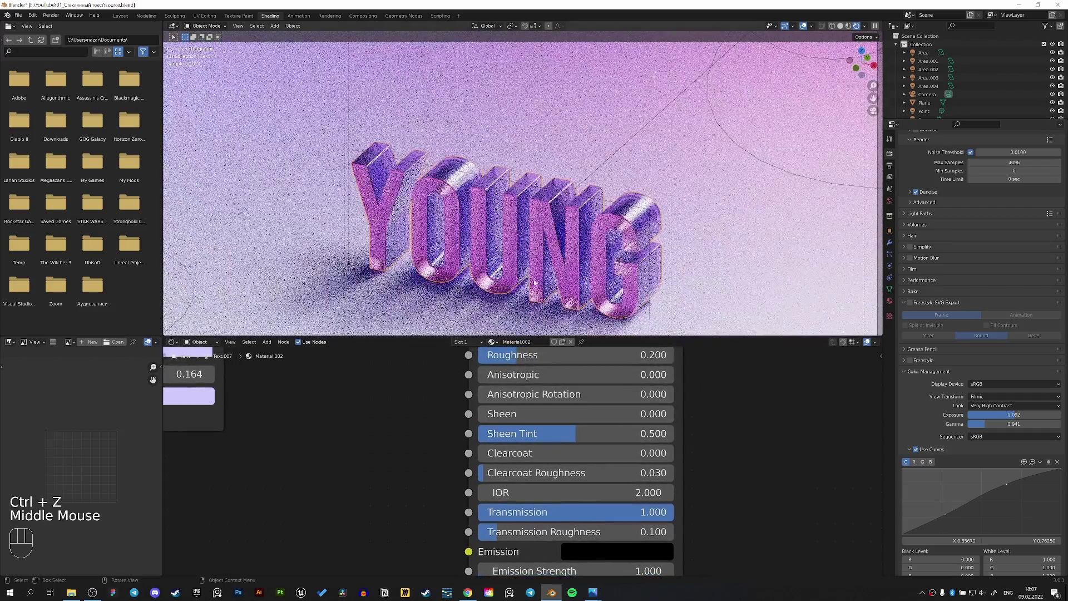
Step: Preview the text with viewport denoising enabled in the render sampling settings and turn it off again
{"action": "scroll", "coordinate": [545, 268], "scroll_direction": "down", "scroll_amount": 5}
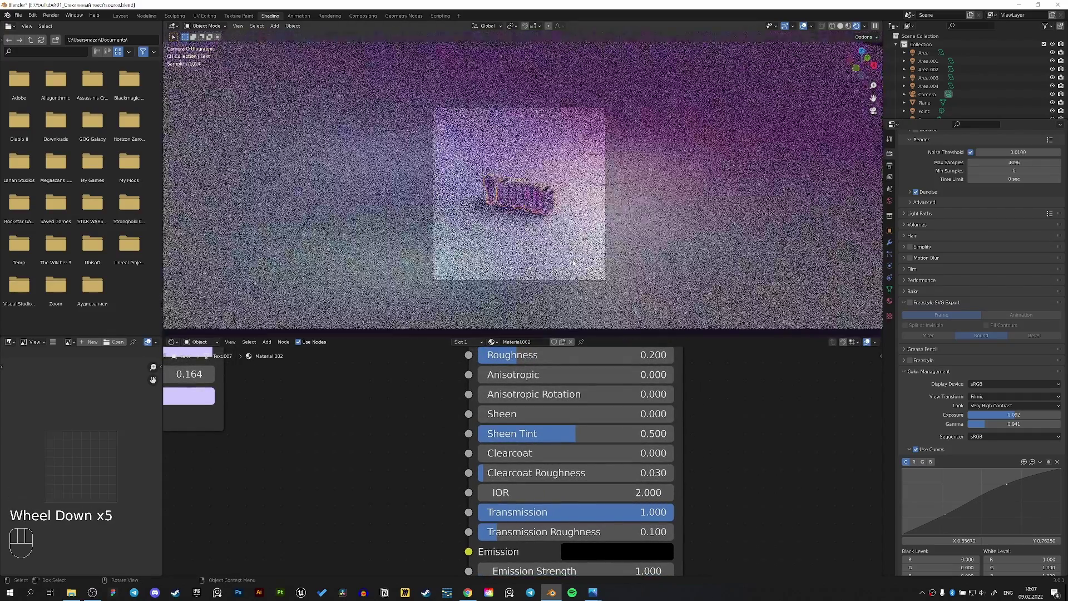
{"action": "left_click", "coordinate": [575, 256]}
{"action": "scroll", "coordinate": [559, 237], "scroll_direction": "up", "scroll_amount": 1}
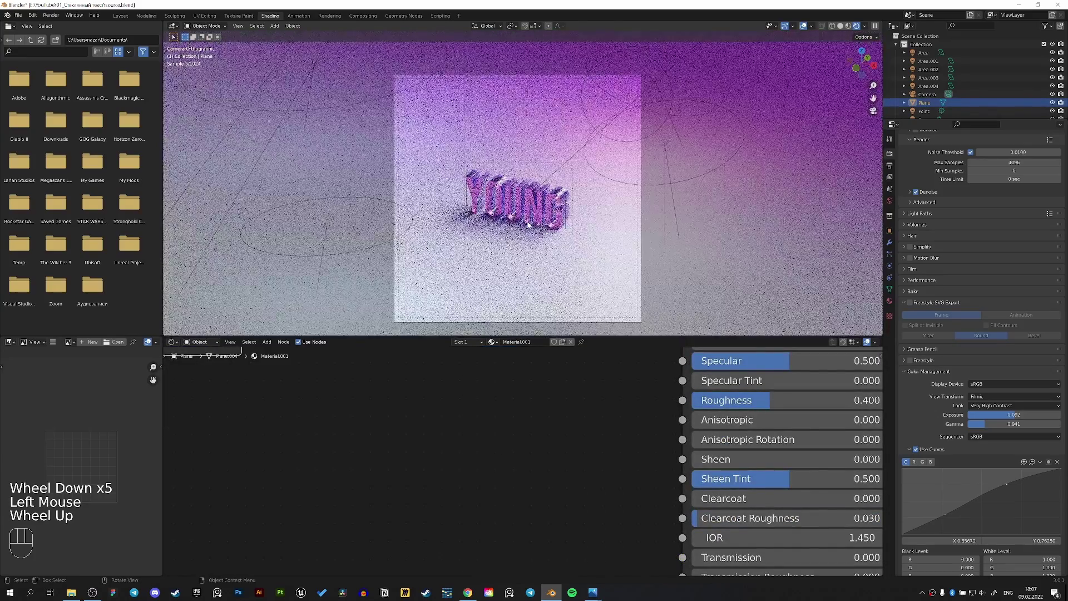
{"action": "left_click", "coordinate": [890, 138]}
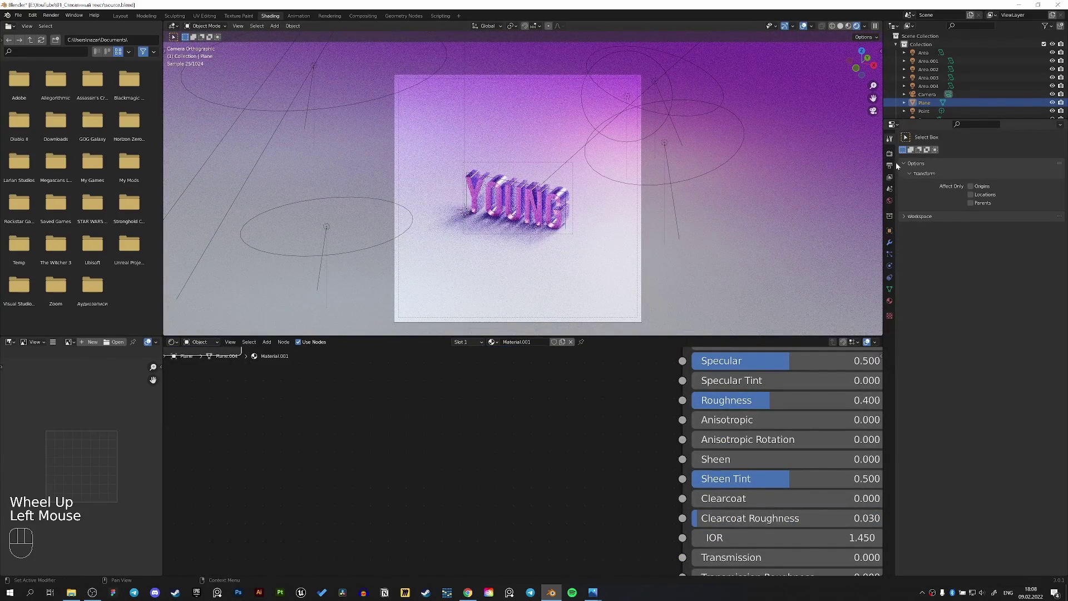
{"action": "left_click", "coordinate": [890, 154]}
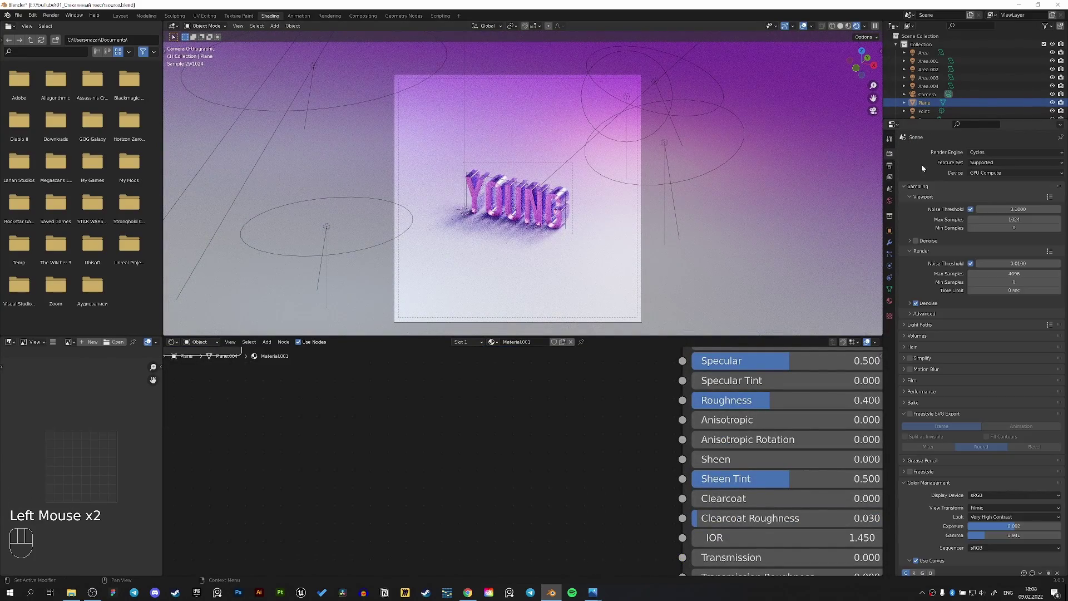
{"action": "left_click", "coordinate": [916, 241]}
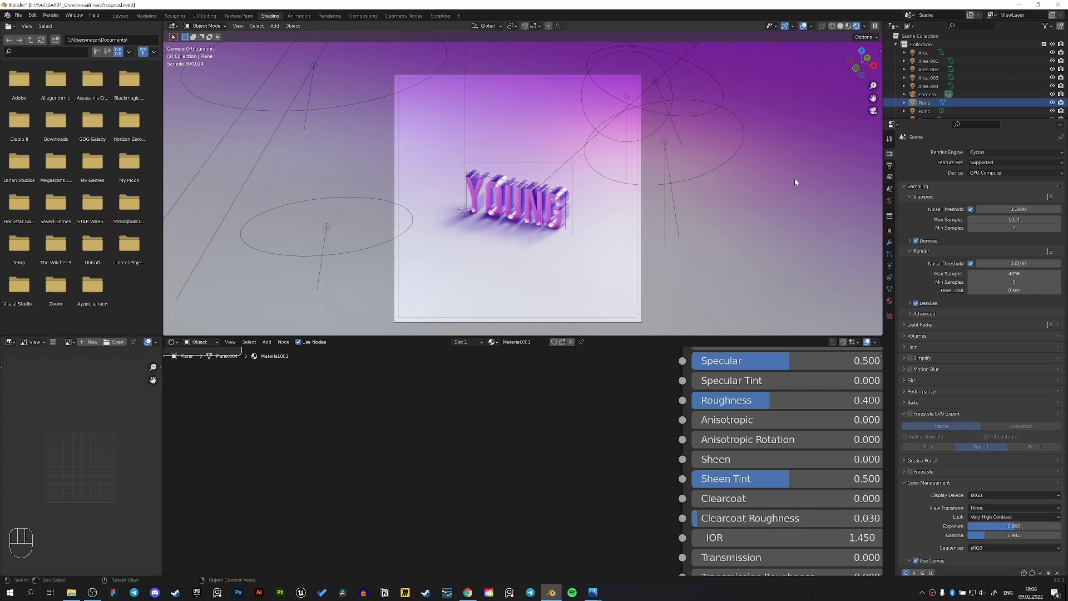
{"action": "scroll", "coordinate": [602, 216], "scroll_direction": "up", "scroll_amount": 3}
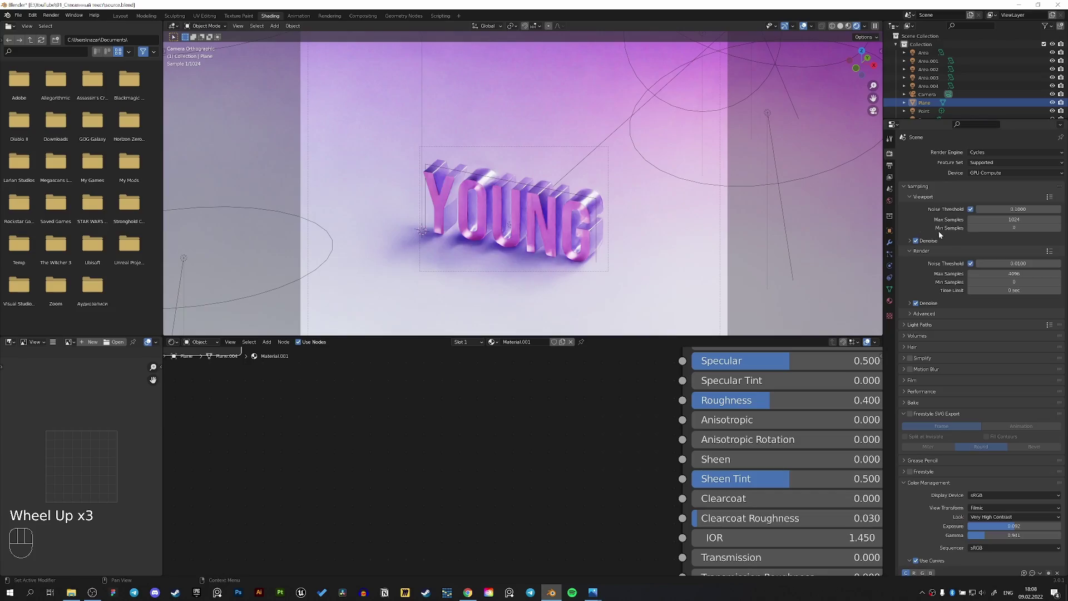
{"action": "left_click", "coordinate": [916, 241]}
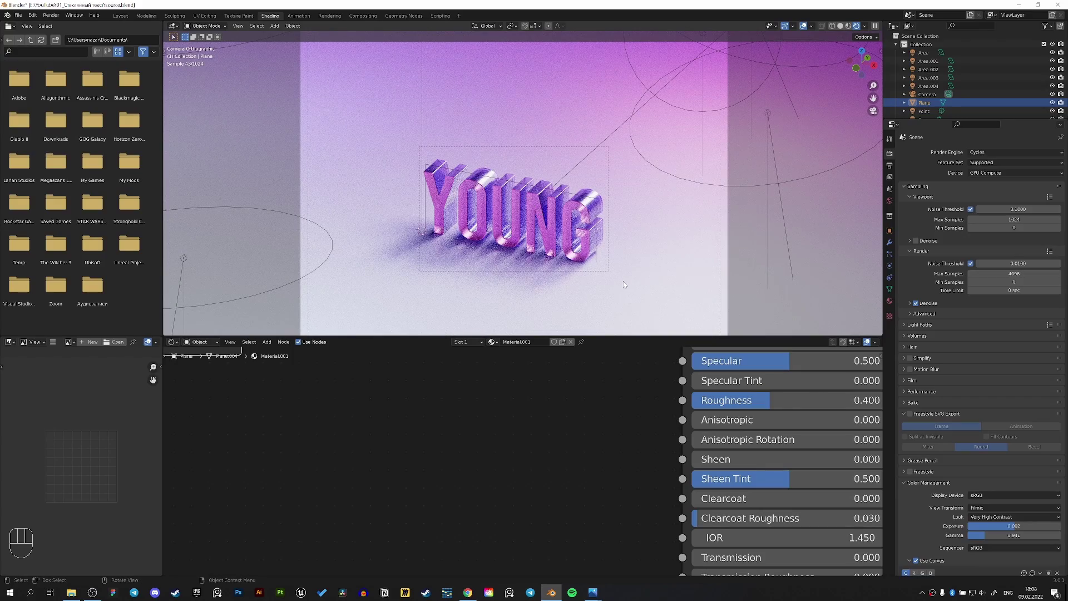
Step: Try moving the point light slightly closer to the text
{"action": "scroll", "coordinate": [608, 178], "scroll_direction": "down", "scroll_amount": 3}
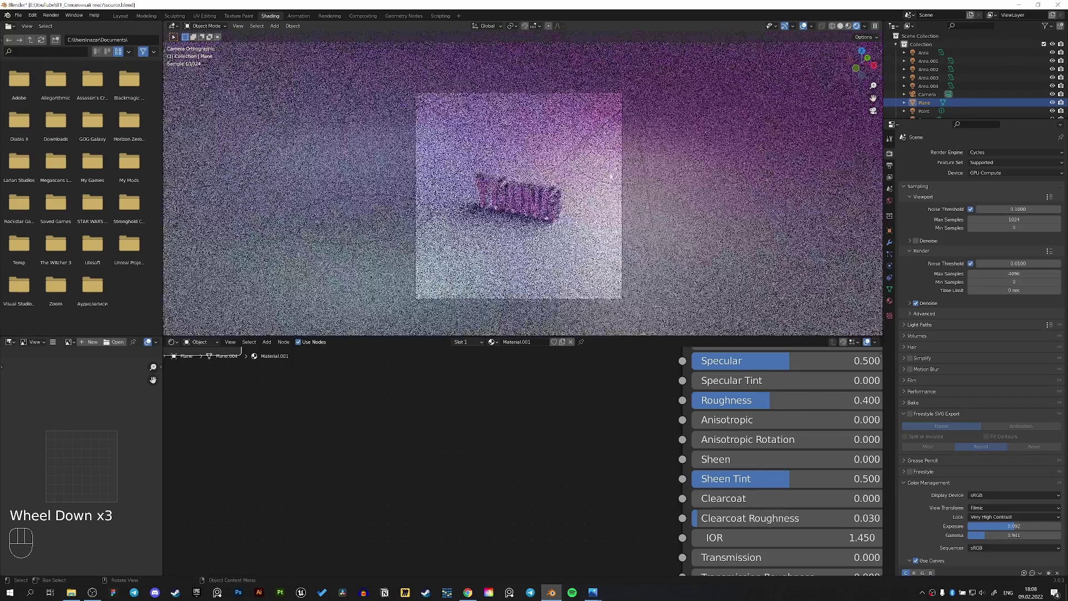
{"action": "left_click", "coordinate": [611, 112]}
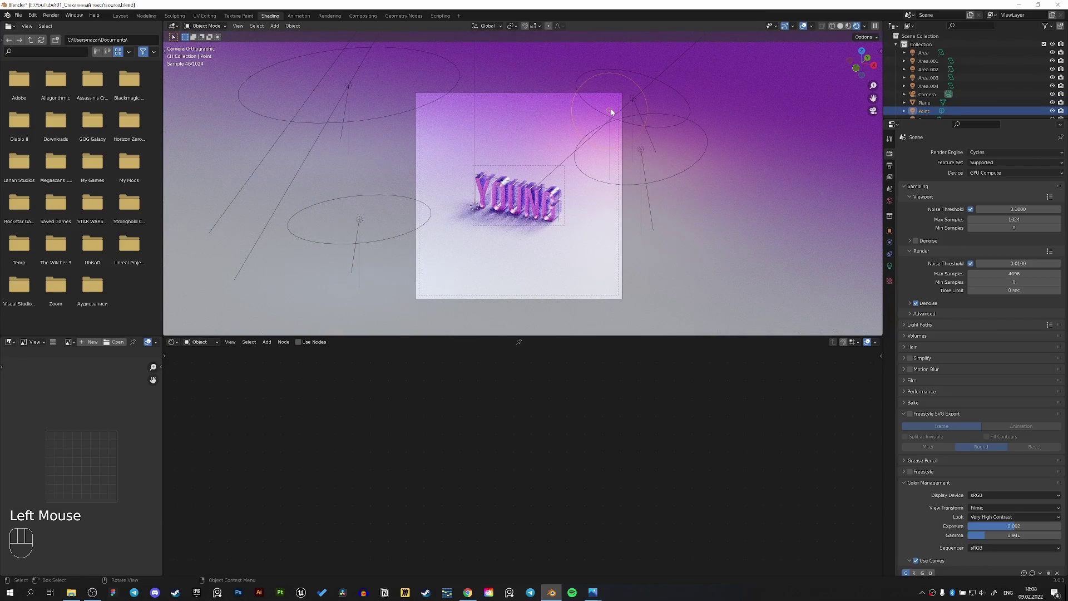
{"action": "key", "text": "g"}
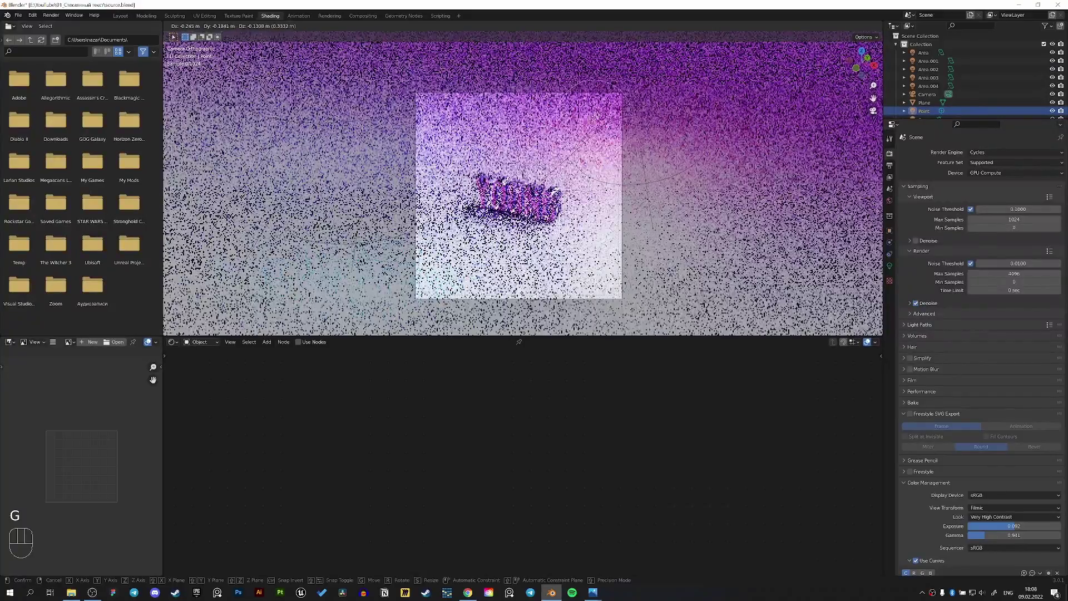
{"action": "left_click", "coordinate": [591, 127]}
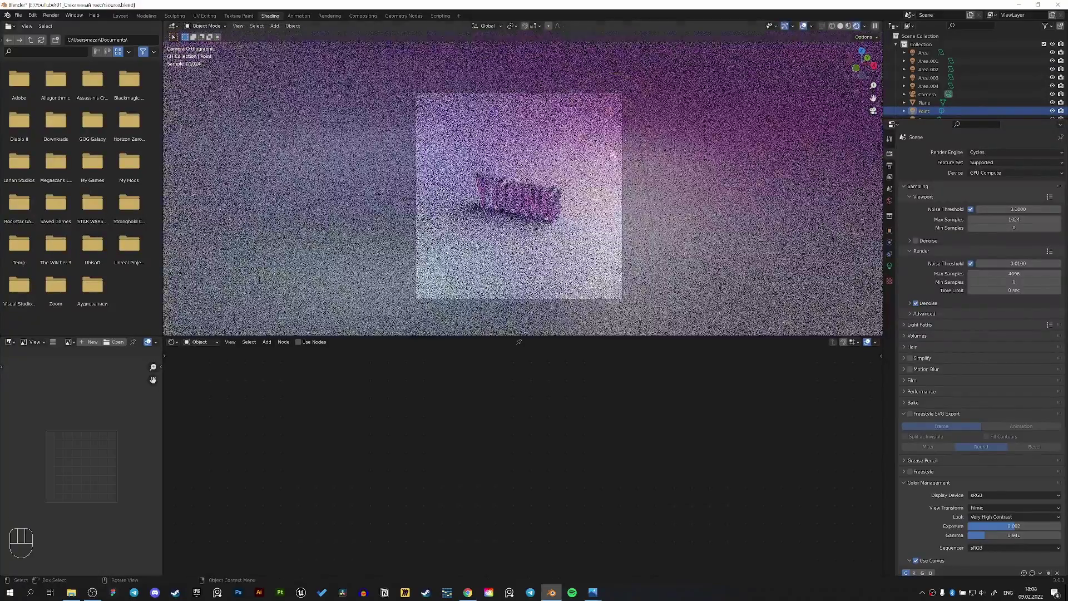
{"action": "scroll", "coordinate": [603, 177], "scroll_direction": "up", "scroll_amount": 2}
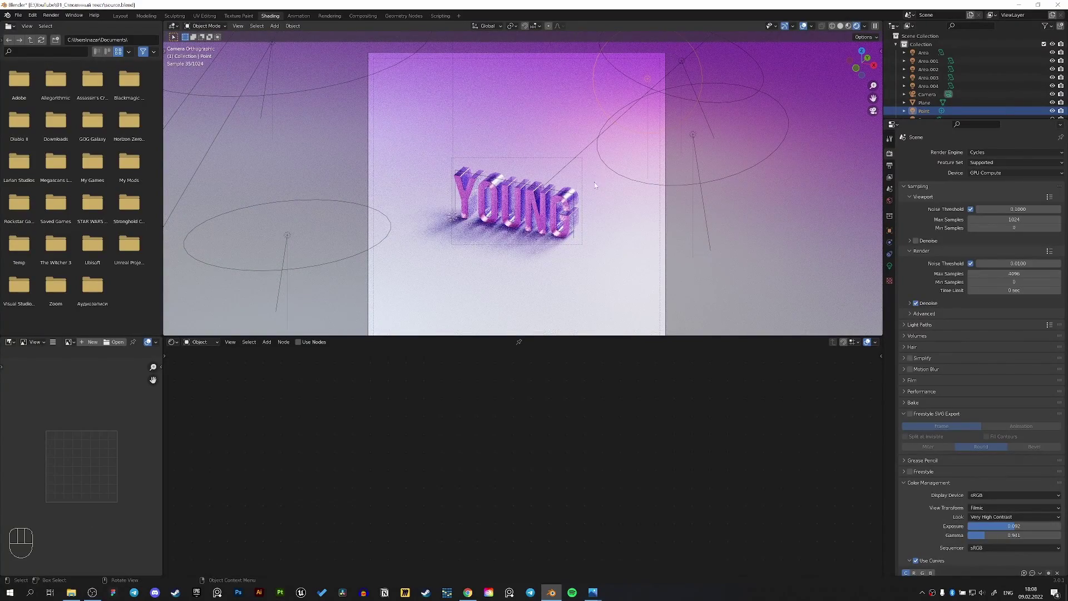
Step: Try adjusting the IOR of the YOUNG text material
{"action": "scroll", "coordinate": [586, 235], "scroll_direction": "up", "scroll_amount": 4}
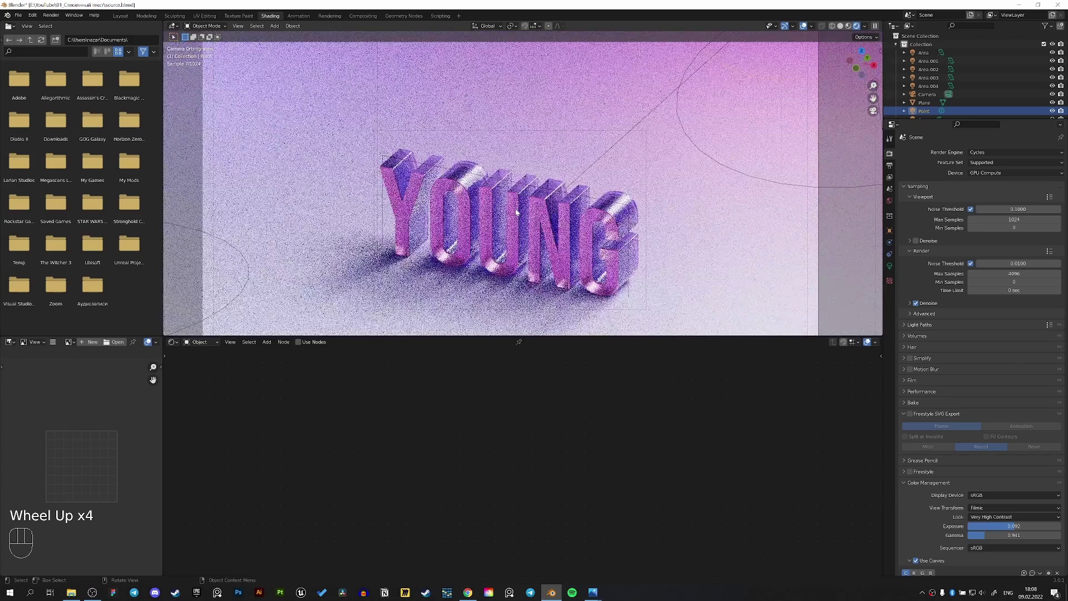
{"action": "left_click", "coordinate": [492, 251]}
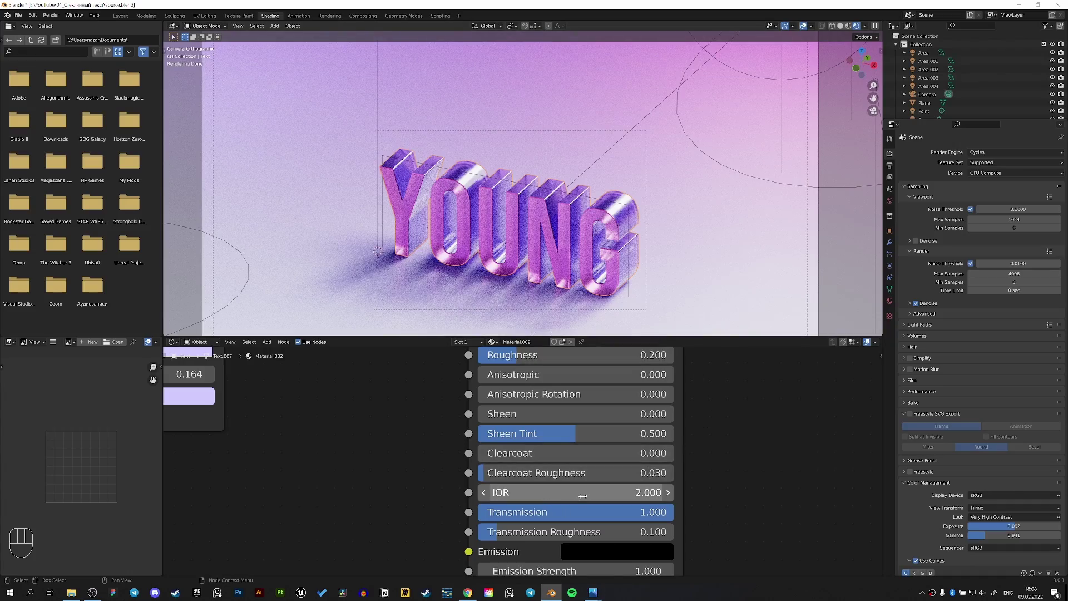
{"action": "mouse_move", "coordinate": [576, 492]}
{"action": "left_mouse_down"}
{"action": "mouse_move", "coordinate": [520, 493]}
{"action": "mouse_move", "coordinate": [576, 492]}
{"action": "left_mouse_up"}
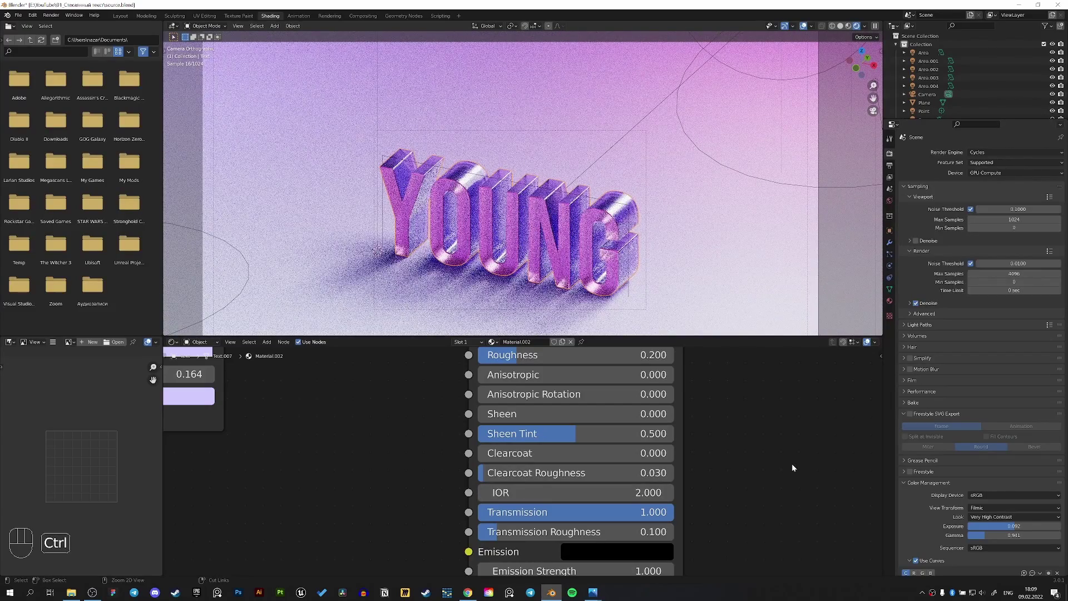
{"action": "scroll", "coordinate": [562, 234], "scroll_direction": "down", "scroll_amount": 2}
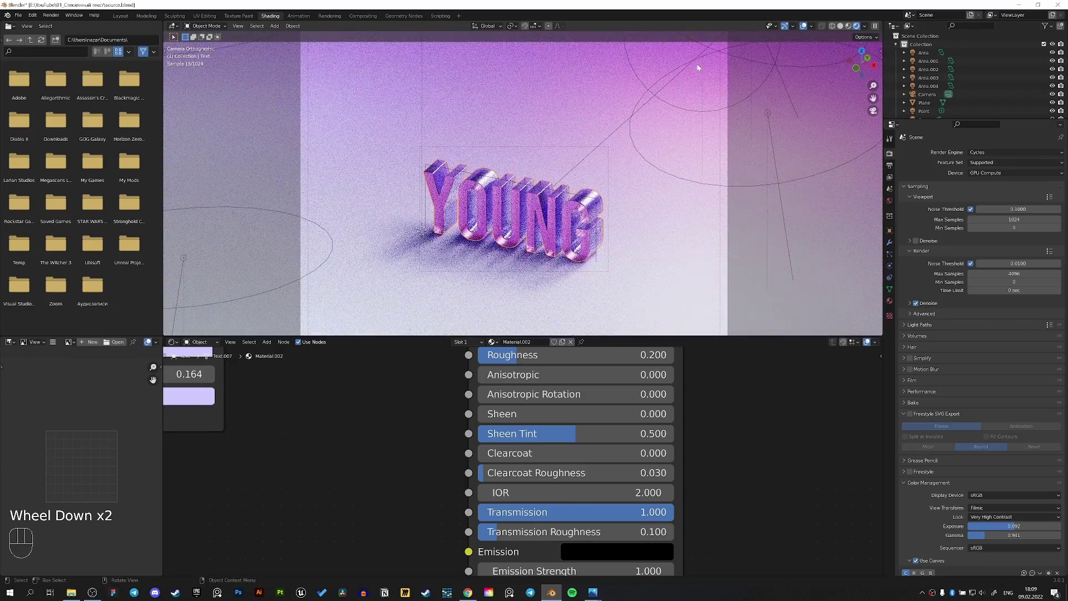
{"action": "scroll", "coordinate": [698, 68], "scroll_direction": "down", "scroll_amount": 1}
{"action": "scroll", "coordinate": [700, 255], "scroll_direction": "up", "scroll_amount": 2}
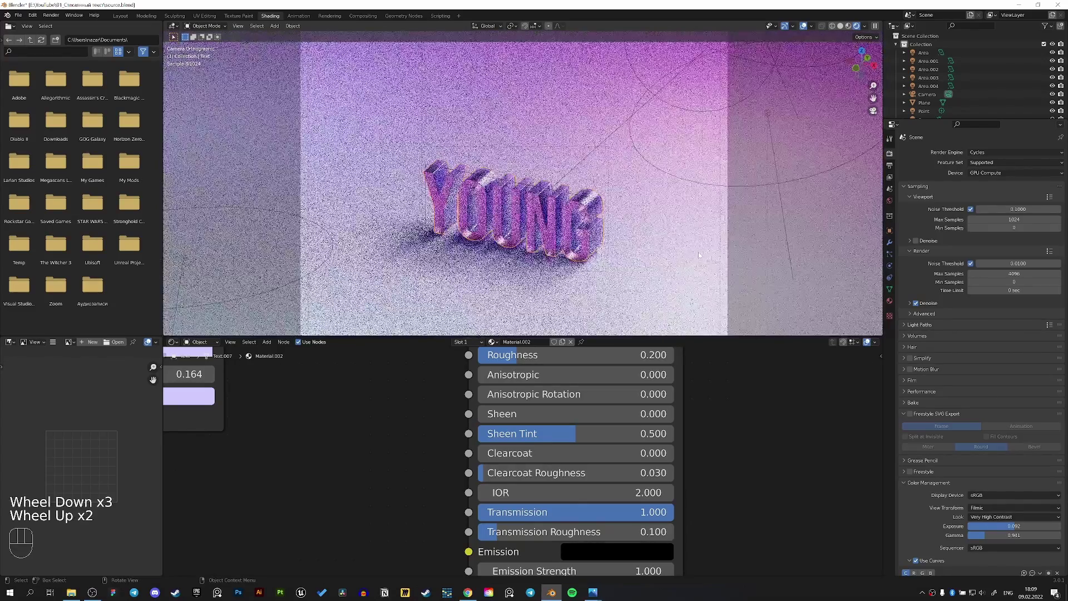